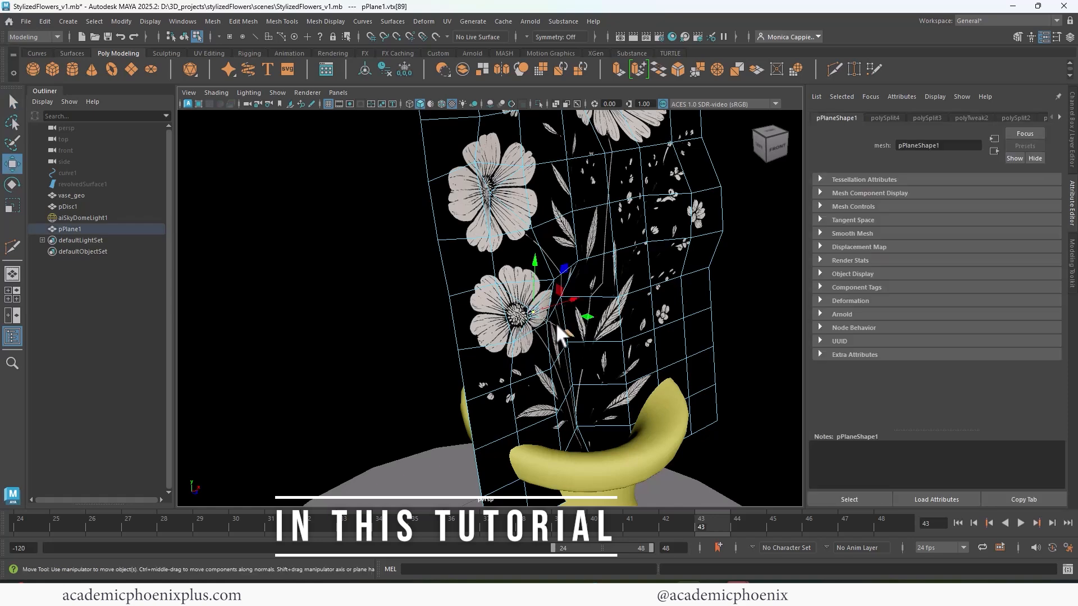
- Reposition a vertex of the flower-textured plane near its stems and return the plane to object selection
{"action": "left_click_drag", "start_coordinate": [554, 333], "coordinate": [534, 317]}
{"action": "right_click_drag", "start_coordinate": [621, 258], "coordinate": [671, 244]}
{"action": "scroll", "coordinate": [626, 201], "scroll_direction": "down", "scroll_amount": 3}
{"action": "left_click_drag", "start_coordinate": [626, 201], "coordinate": [602, 210], "text": "alt"}
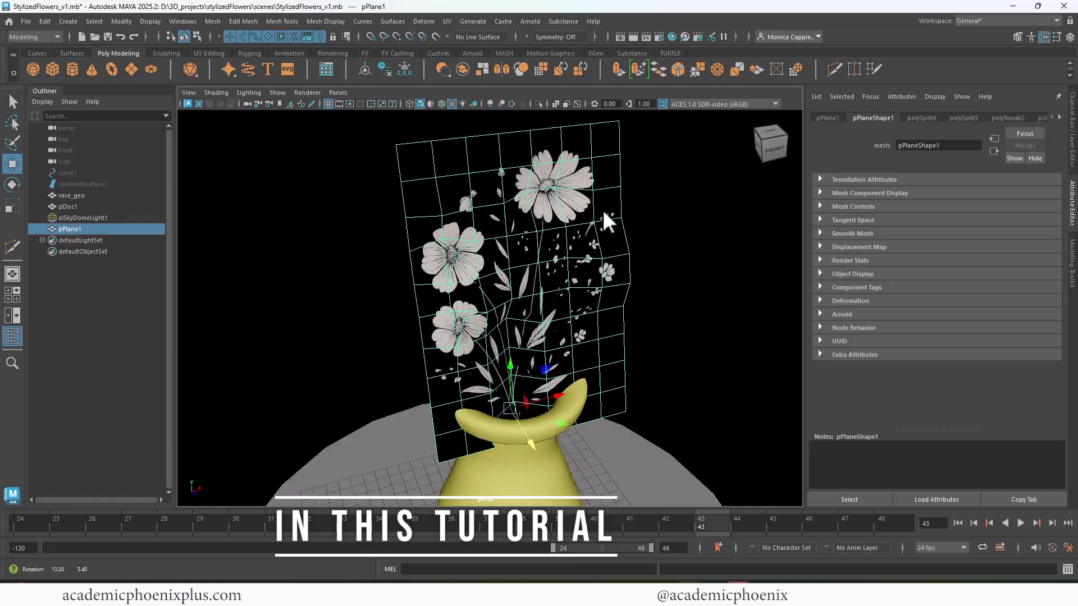
- Run an Arnold IPR render of the flower plane and vase, and examine the bouquet from a turned perspective view
{"action": "left_click", "coordinate": [646, 36]}
{"action": "left_click_drag", "start_coordinate": [730, 208], "coordinate": [735, 271], "text": "alt"}
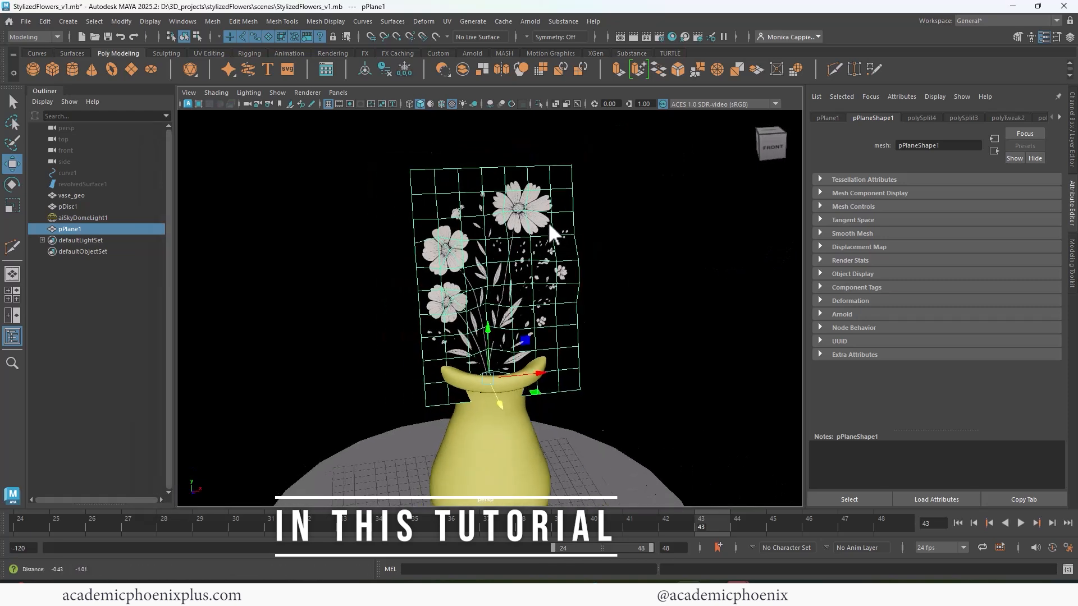
{"action": "key", "text": "ctrl+d"}
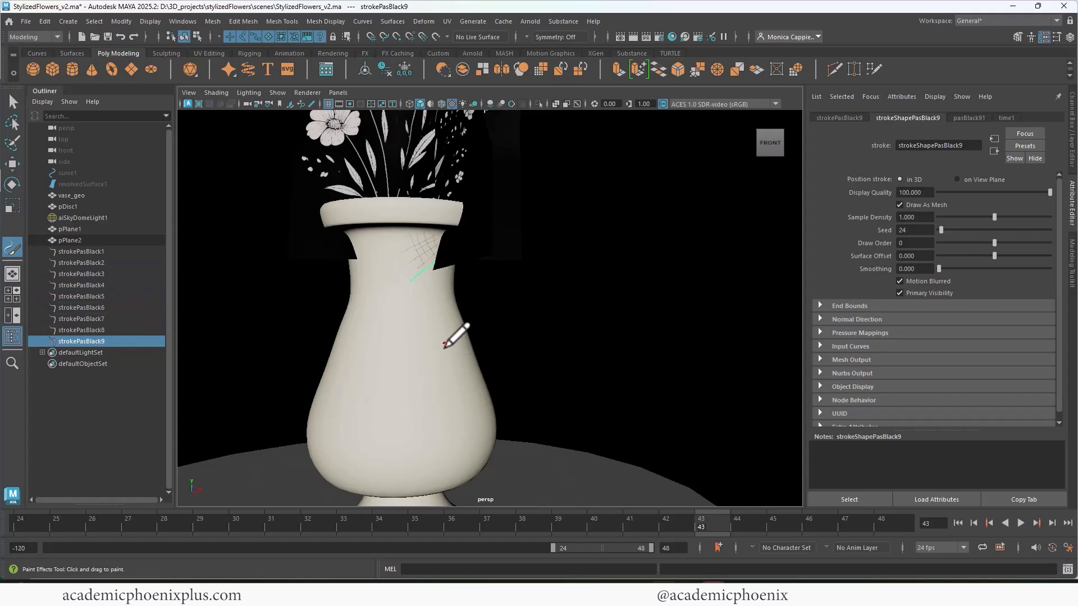
{"action": "mouse_move", "coordinate": [420, 322]}
{"action": "left_mouse_down"}
{"action": "mouse_move", "coordinate": [443, 427]}
{"action": "mouse_move", "coordinate": [456, 422]}
{"action": "left_mouse_up"}
{"action": "mouse_move", "coordinate": [446, 323]}
{"action": "left_mouse_down"}
{"action": "mouse_move", "coordinate": [476, 415]}
{"action": "mouse_move", "coordinate": [478, 365]}
{"action": "mouse_move", "coordinate": [468, 422]}
{"action": "left_mouse_up"}
{"action": "middle_click_drag", "start_coordinate": [474, 363], "coordinate": [470, 353], "text": "alt"}
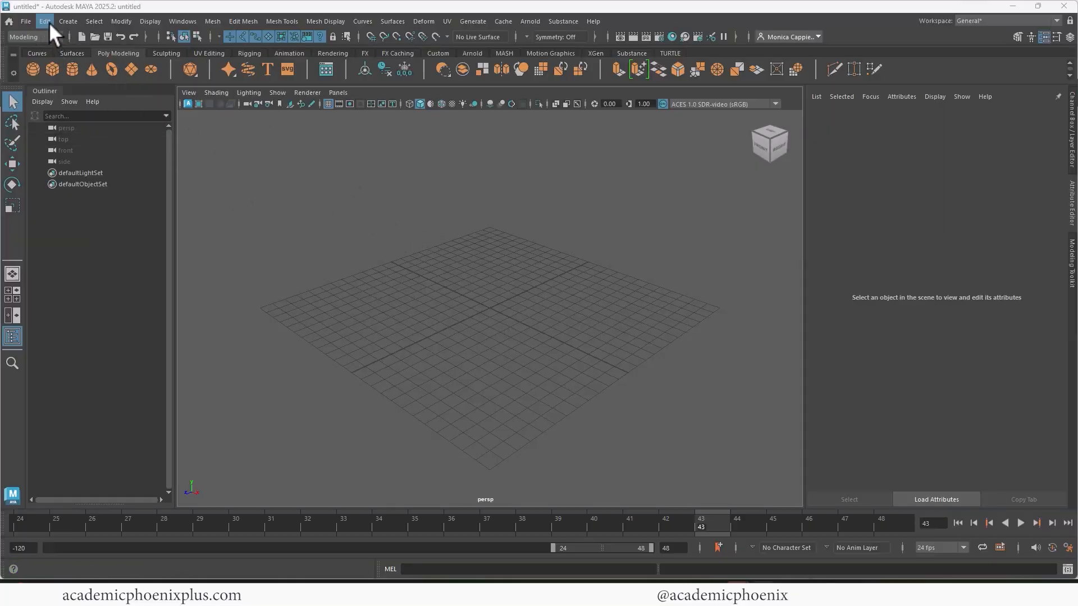
- Start a new project in the Project Window and name it stylizedFlowers
{"action": "left_click", "coordinate": [26, 21]}
{"action": "mouse_move", "coordinate": [45, 21]}
{"action": "left_click", "coordinate": [62, 3]}
{"action": "left_click", "coordinate": [26, 21]}
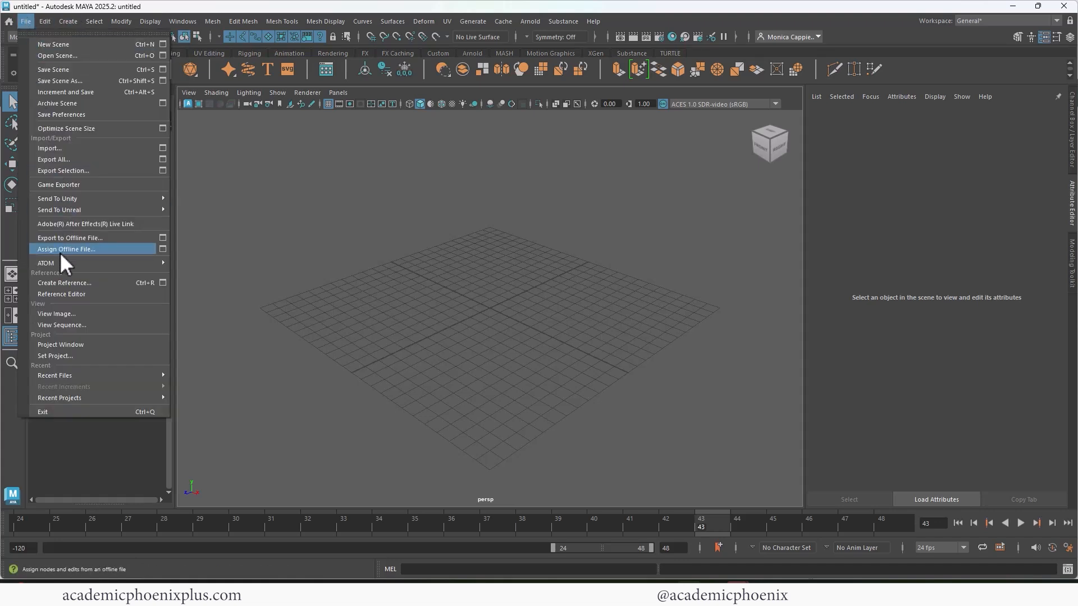
{"action": "left_click", "coordinate": [86, 344]}
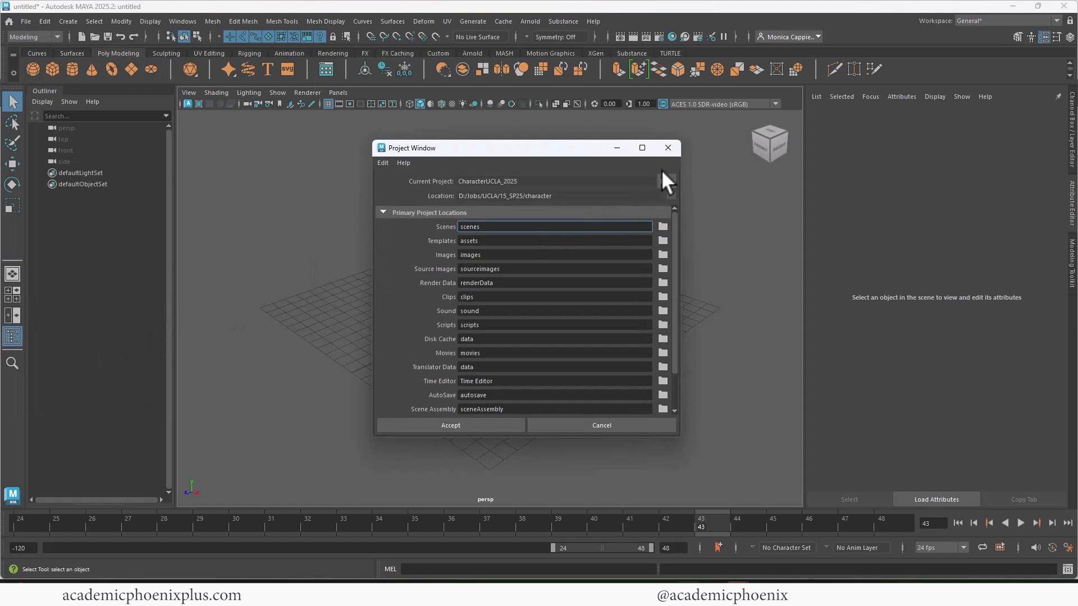
{"action": "left_click", "coordinate": [665, 177]}
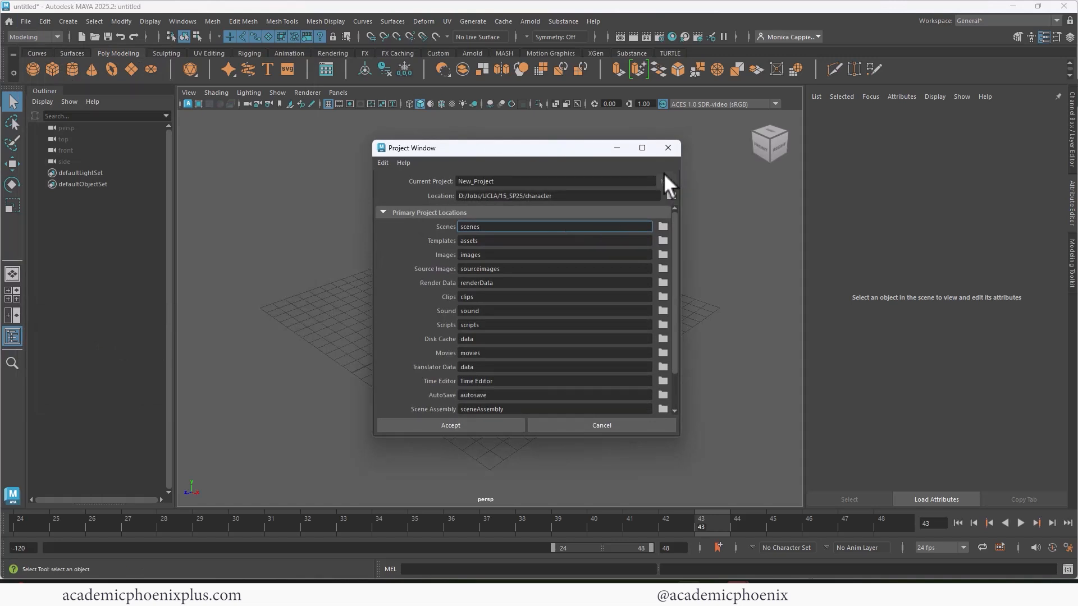
{"action": "left_click", "coordinate": [511, 181]}
{"action": "double_click", "coordinate": [512, 180]}
{"action": "type", "text": "s"}
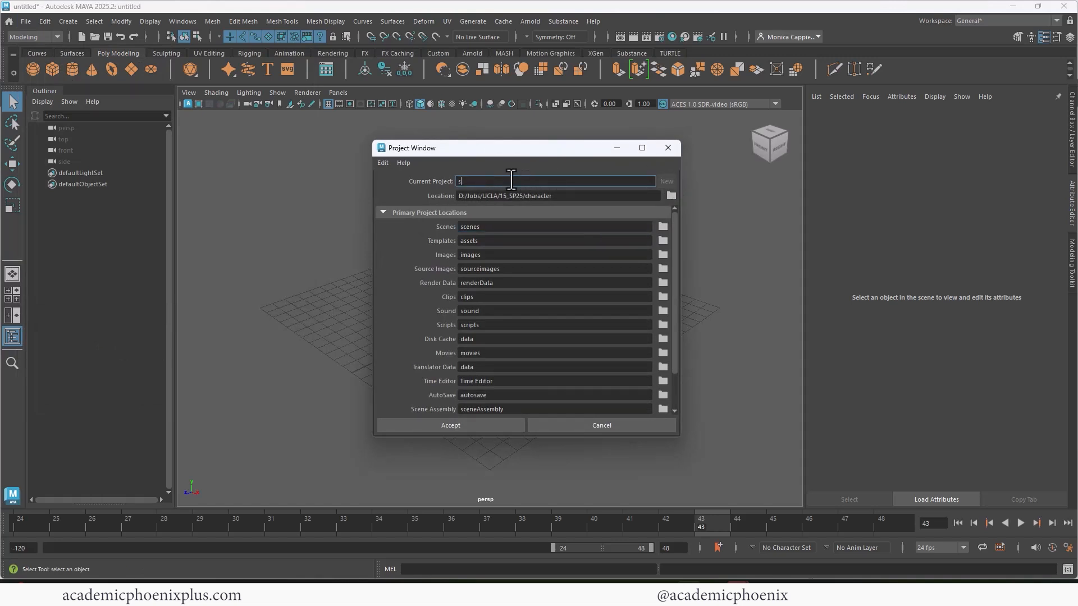
{"action": "type", "text": "tylizedFlowers"}
- Set the project location to D:/3D_projects and create the project with its default folders
{"action": "left_click", "coordinate": [671, 195]}
{"action": "left_click_drag", "start_coordinate": [358, 177], "coordinate": [285, 172]}
{"action": "left_click", "coordinate": [776, 455]}
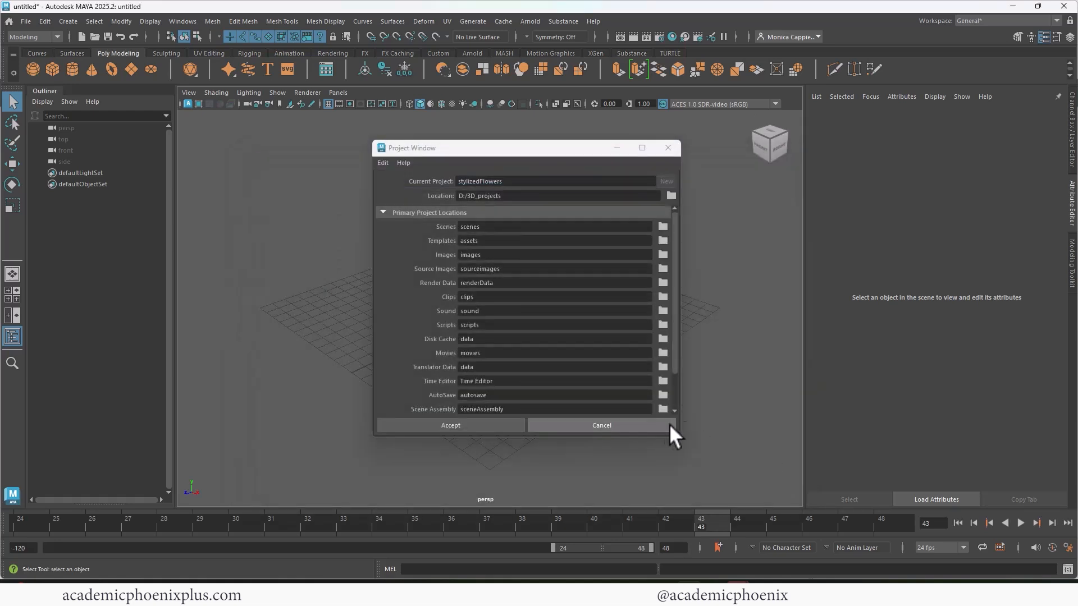
{"action": "left_click", "coordinate": [426, 422]}
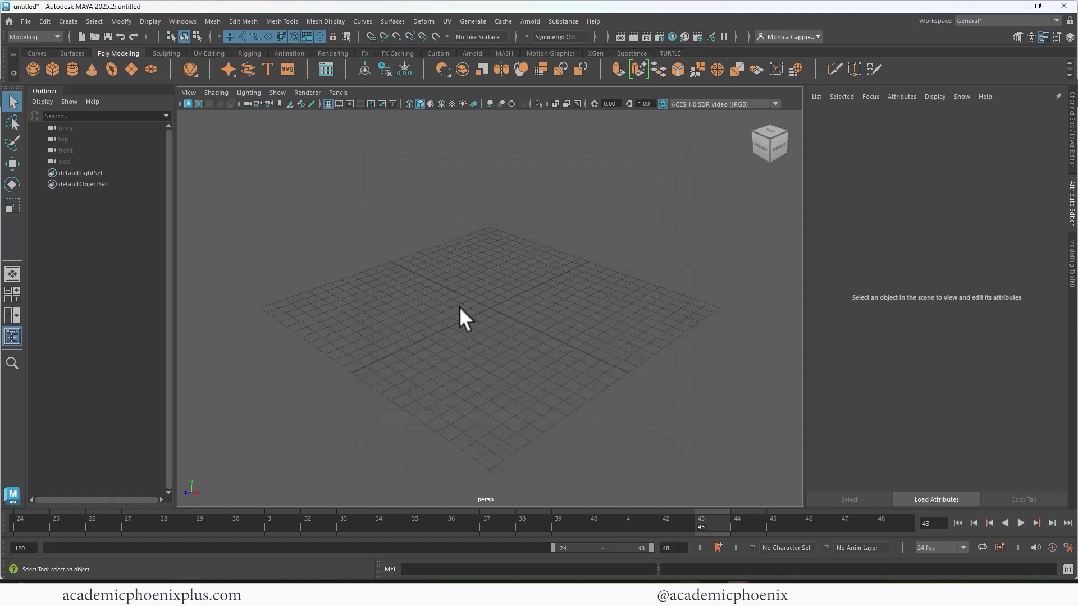
- Show the front view alone and activate the EP Curve tool
{"action": "key", "text": "space"}
{"action": "key", "text": "space"}
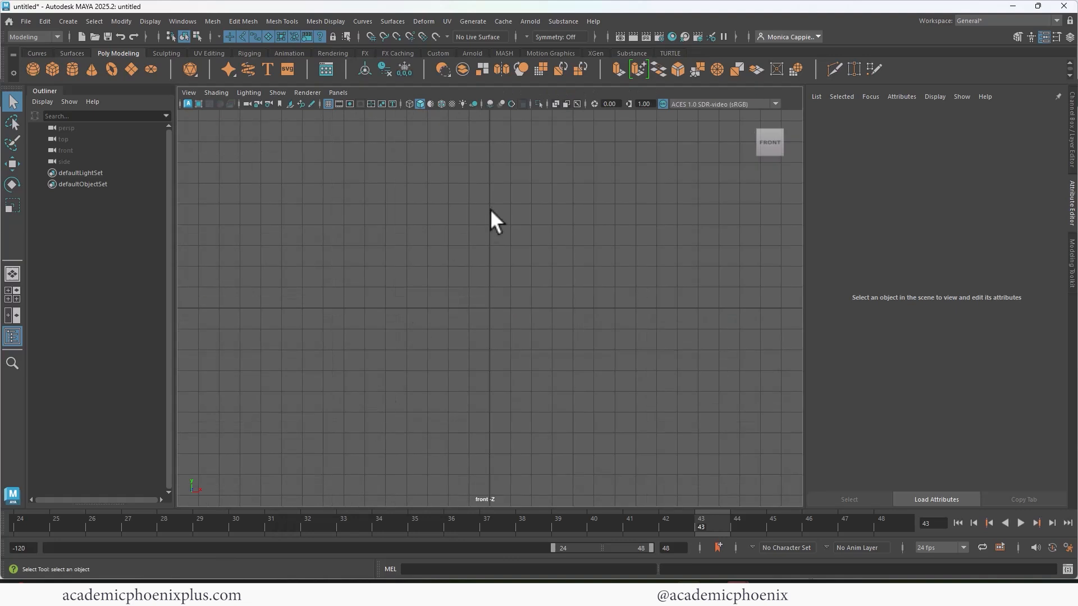
{"action": "left_click", "coordinate": [68, 21]}
{"action": "mouse_move", "coordinate": [156, 106]}
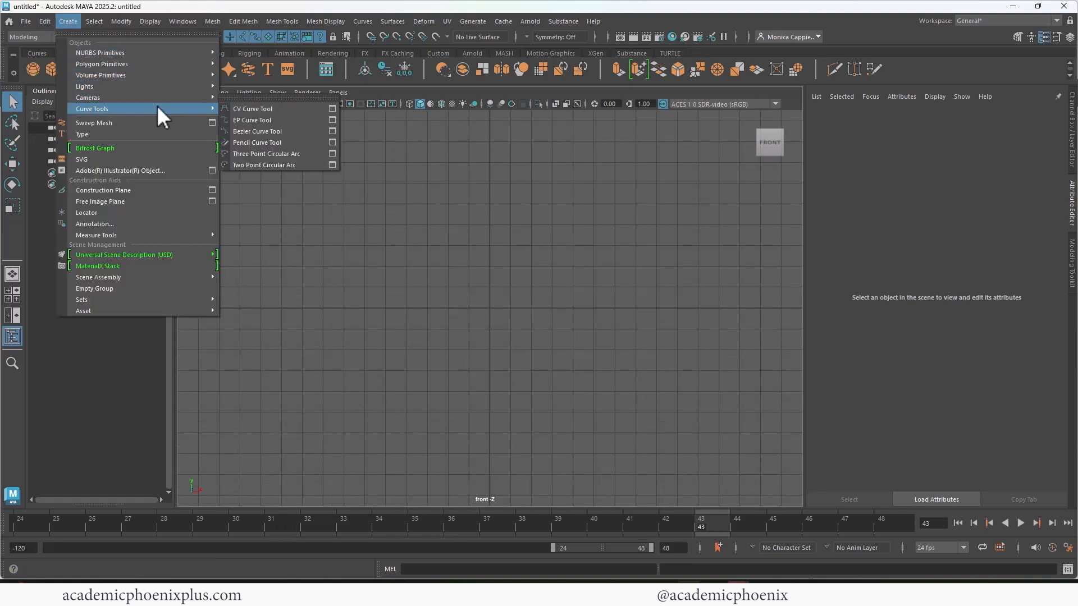
{"action": "left_click", "coordinate": [288, 117]}
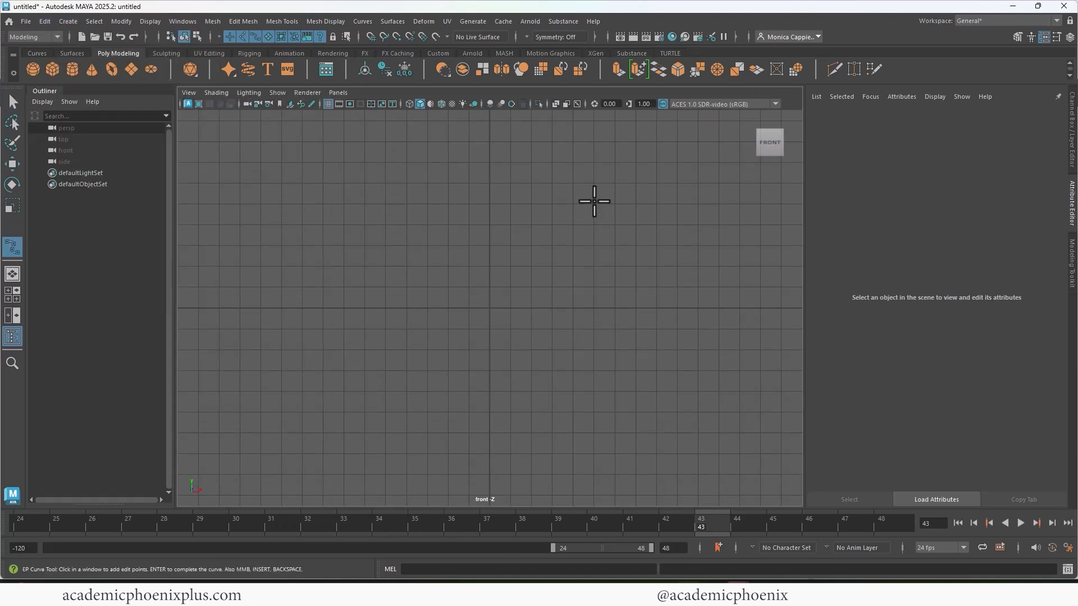
- Try drawing an open test curve of straight segments in the front view, and delete it
{"action": "left_click", "coordinate": [433, 258]}
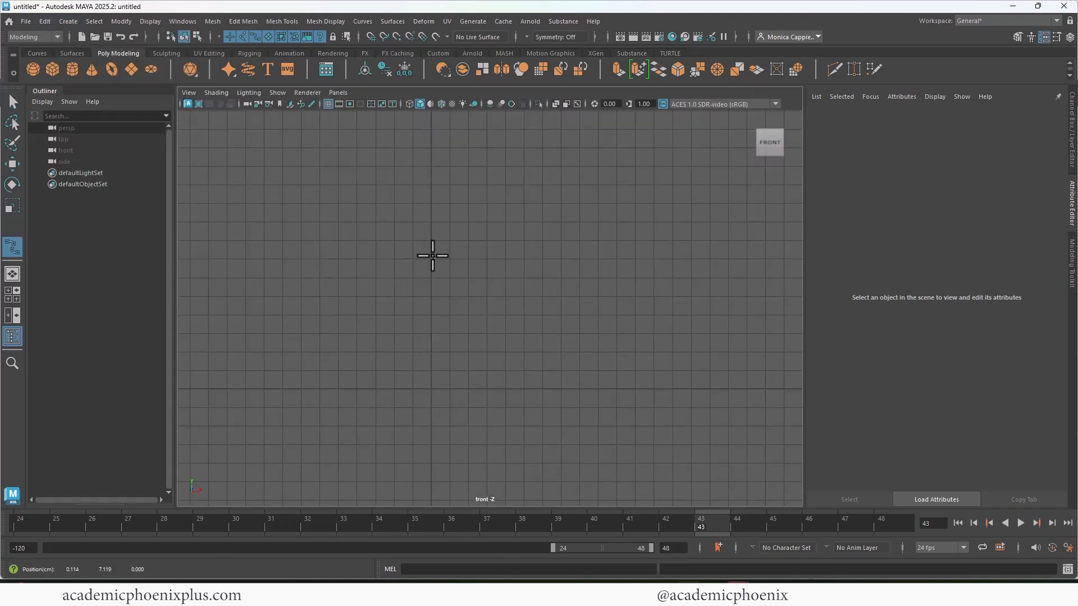
{"action": "left_click", "coordinate": [461, 255]}
{"action": "left_click", "coordinate": [483, 240]}
{"action": "left_click", "coordinate": [495, 212]}
{"action": "left_click", "coordinate": [551, 203]}
{"action": "left_click", "coordinate": [555, 215]}
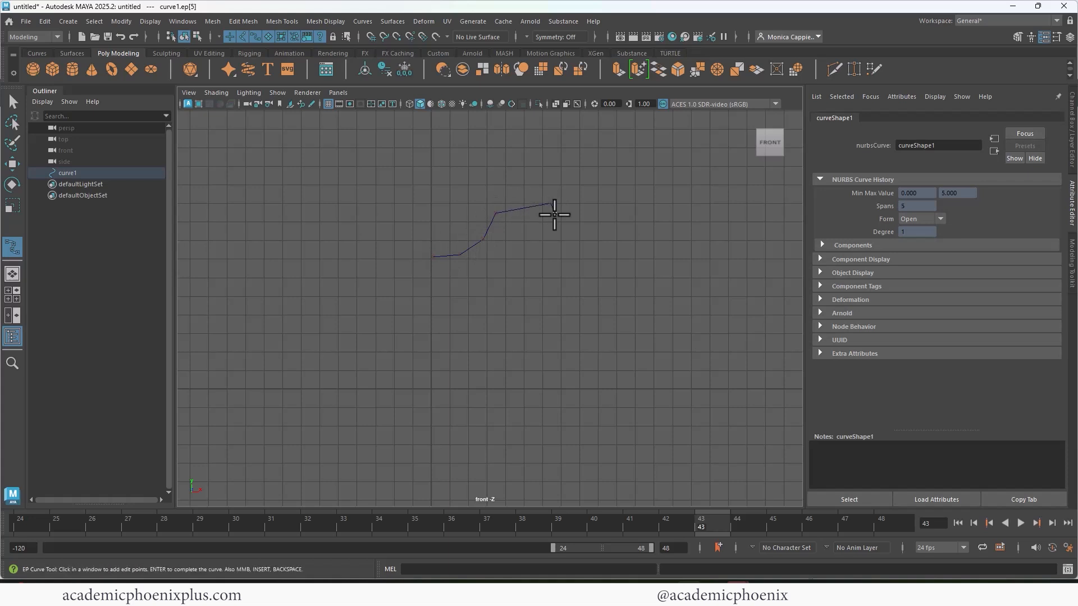
{"action": "left_click", "coordinate": [555, 237]}
{"action": "left_click", "coordinate": [504, 279]}
{"action": "left_click", "coordinate": [542, 312]}
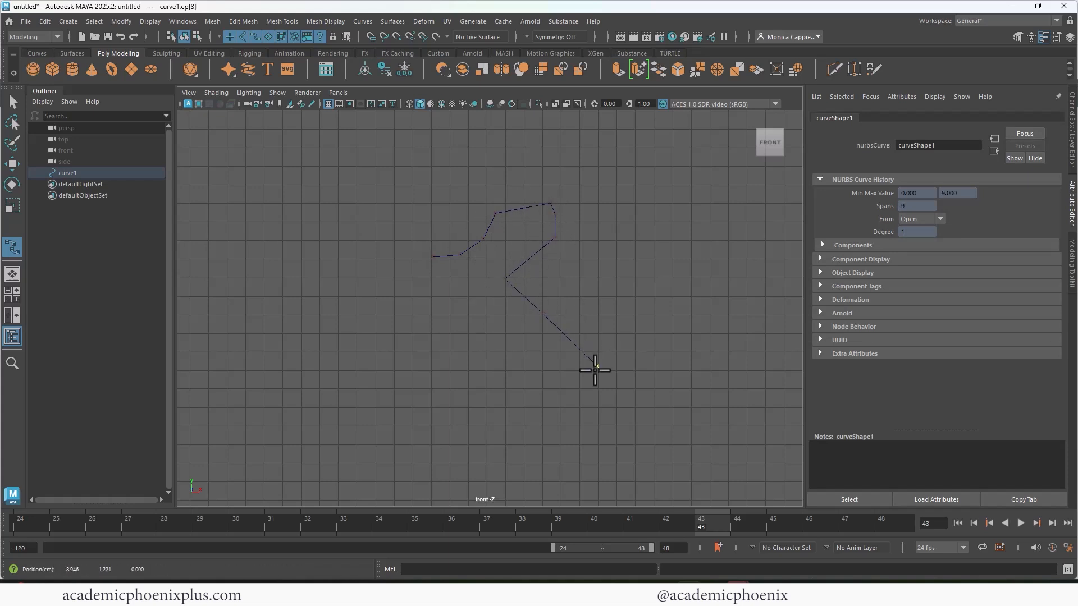
{"action": "left_click", "coordinate": [544, 422]}
{"action": "left_click", "coordinate": [445, 449]}
{"action": "left_click", "coordinate": [374, 448]}
{"action": "left_click", "coordinate": [322, 384]}
{"action": "left_click", "coordinate": [334, 316]}
{"action": "key", "text": "Return"}
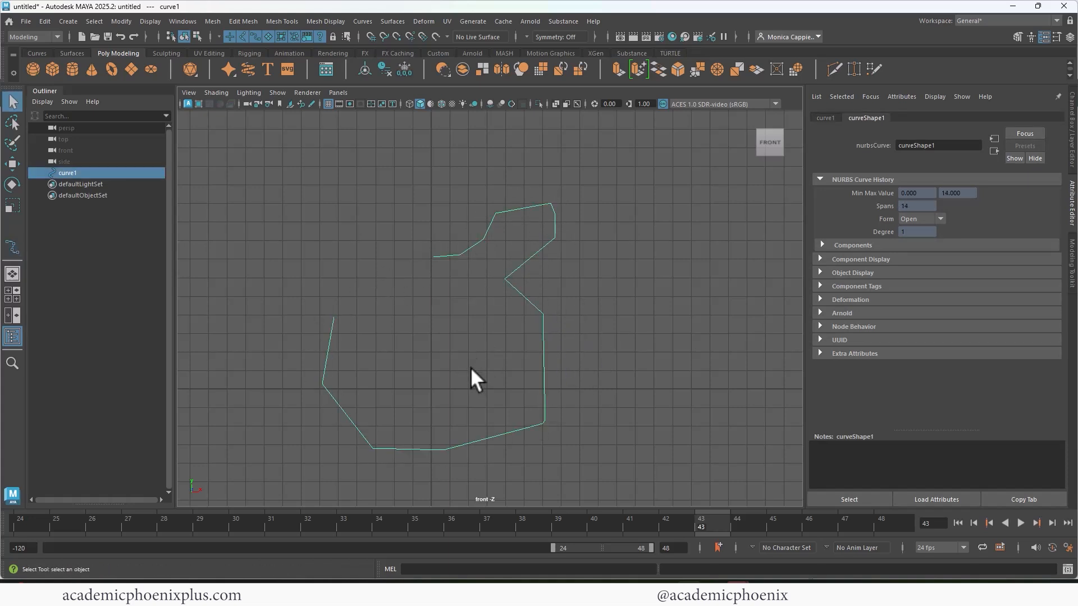
{"action": "key", "text": "Delete"}
- Set the EP Curve tool's curve degree to 3 Cubic in its tool settings
{"action": "left_click", "coordinate": [45, 21]}
{"action": "mouse_move", "coordinate": [70, 20]}
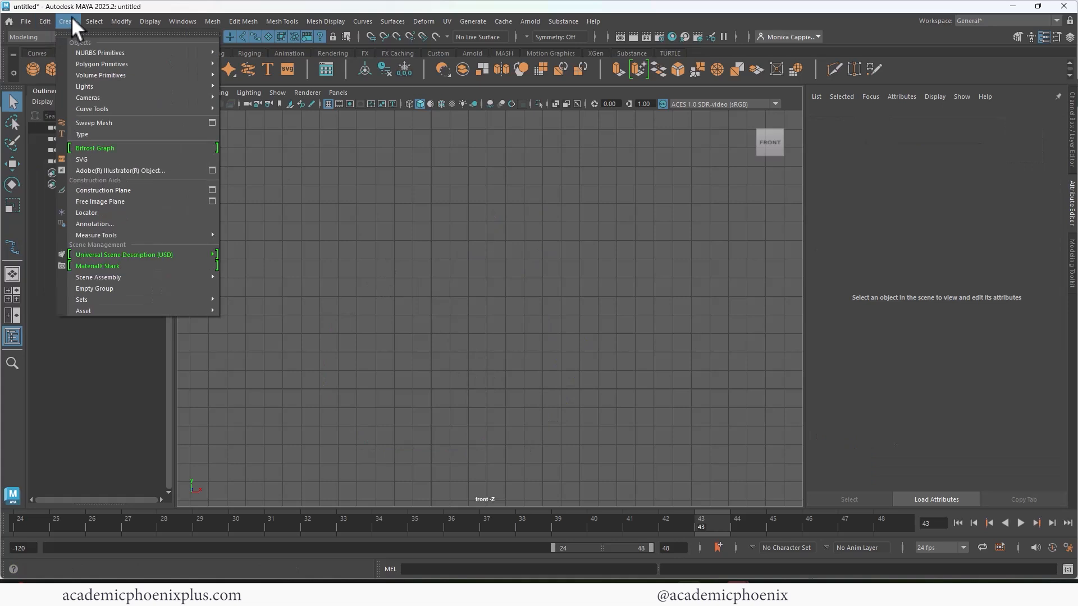
{"action": "mouse_move", "coordinate": [147, 110]}
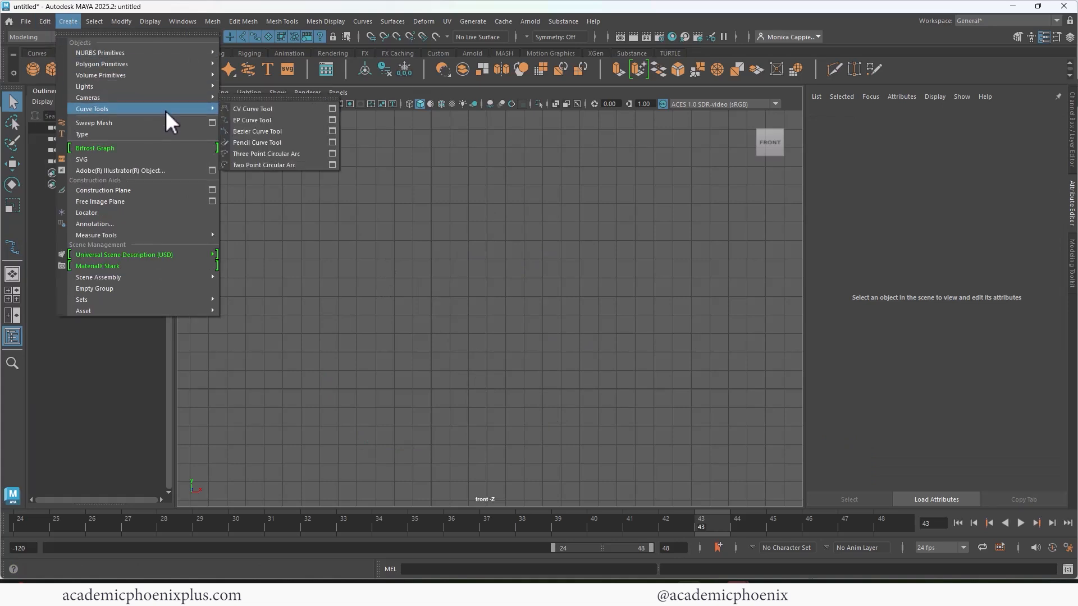
{"action": "left_click", "coordinate": [333, 120]}
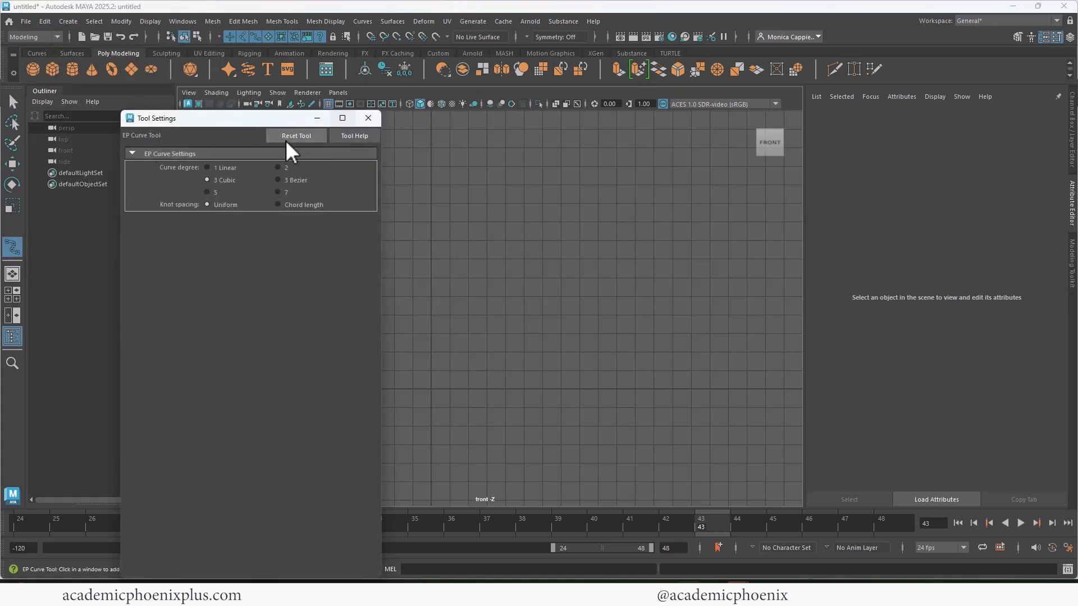
{"action": "left_click", "coordinate": [368, 118]}
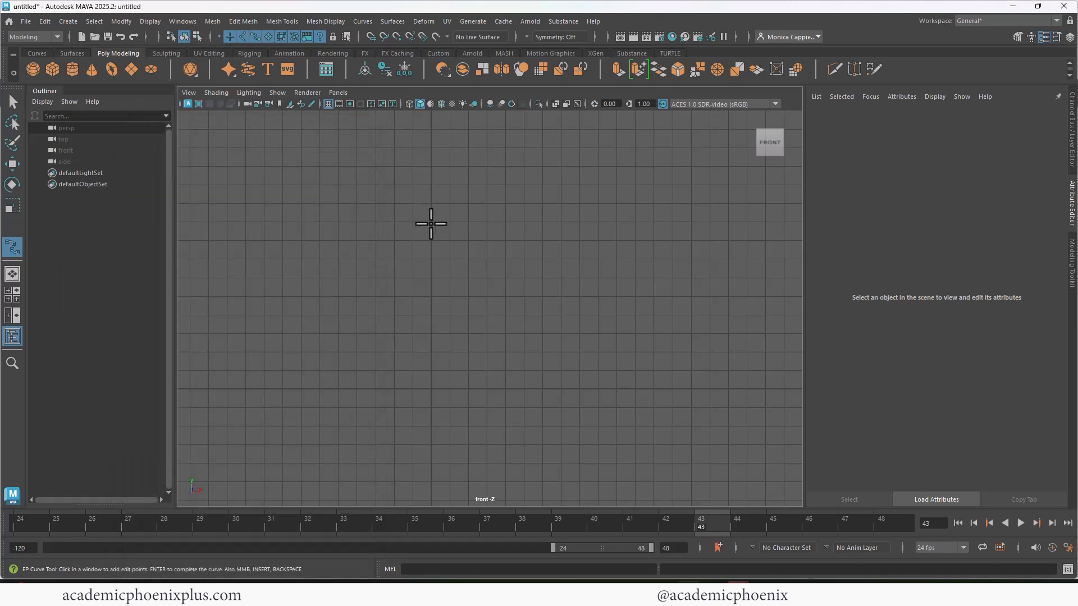
- Start a cubic EP curve near the vertical axis and draw the vase's flared lip, curving back in to the neck
{"action": "left_click", "coordinate": [432, 236]}
{"action": "left_click", "coordinate": [464, 231]}
{"action": "left_click", "coordinate": [510, 207]}
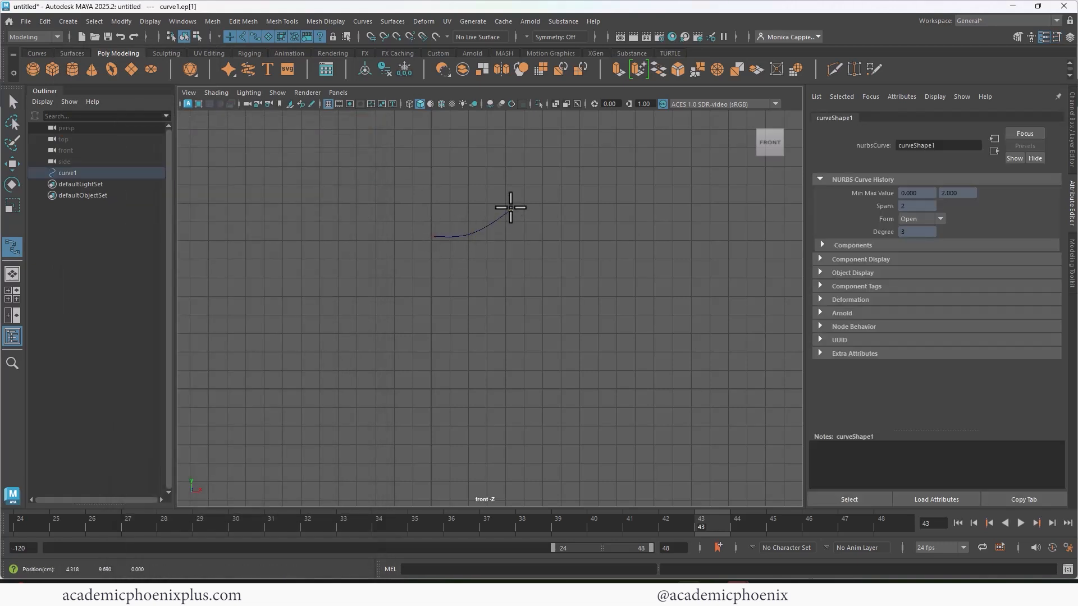
{"action": "left_click", "coordinate": [529, 199]}
{"action": "left_click", "coordinate": [539, 207]}
{"action": "left_click", "coordinate": [537, 225]}
{"action": "left_click", "coordinate": [501, 252]}
{"action": "left_click", "coordinate": [484, 273]}
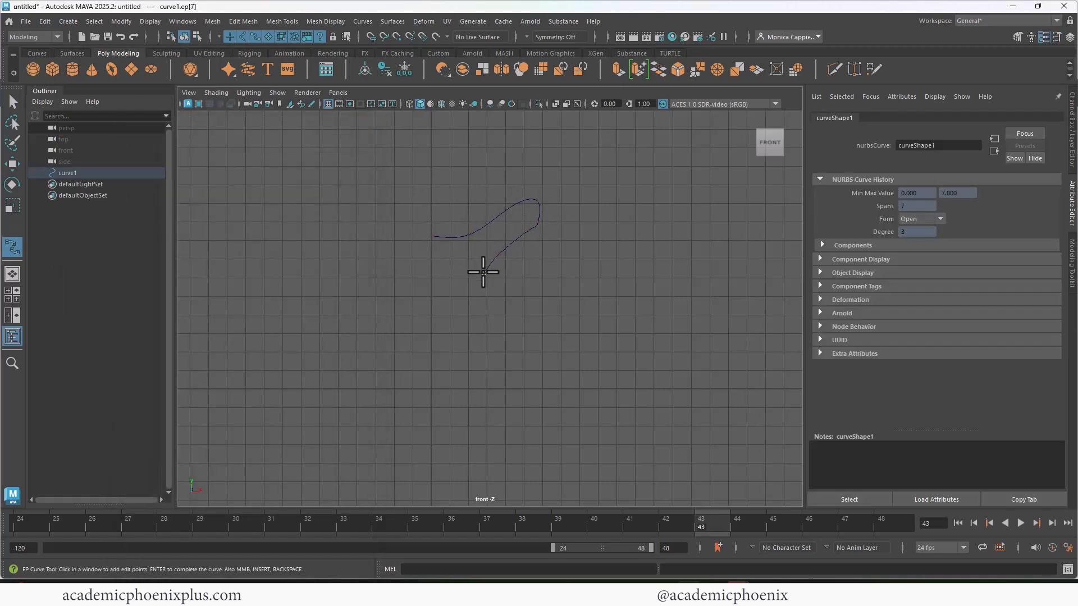
- Continue the vase profile down the neck and widening body, curving inward at the body's underside
{"action": "left_click", "coordinate": [481, 307]}
{"action": "left_click", "coordinate": [486, 331]}
{"action": "left_click", "coordinate": [493, 349]}
{"action": "left_click", "coordinate": [506, 388]}
{"action": "left_click", "coordinate": [512, 417]}
{"action": "left_click", "coordinate": [515, 444]}
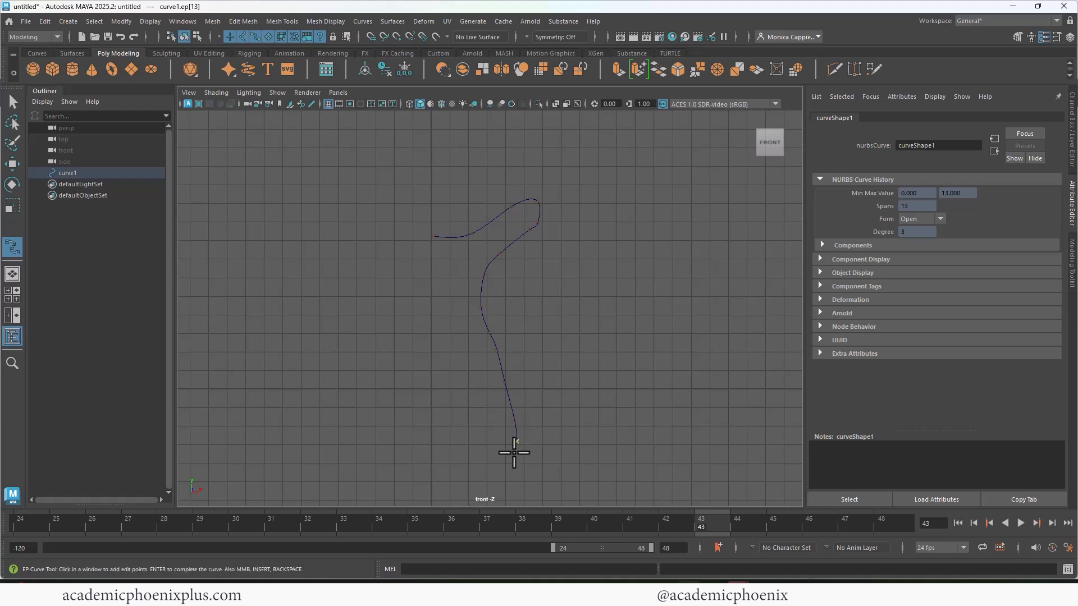
{"action": "left_click", "coordinate": [512, 454]}
{"action": "left_click", "coordinate": [465, 485]}
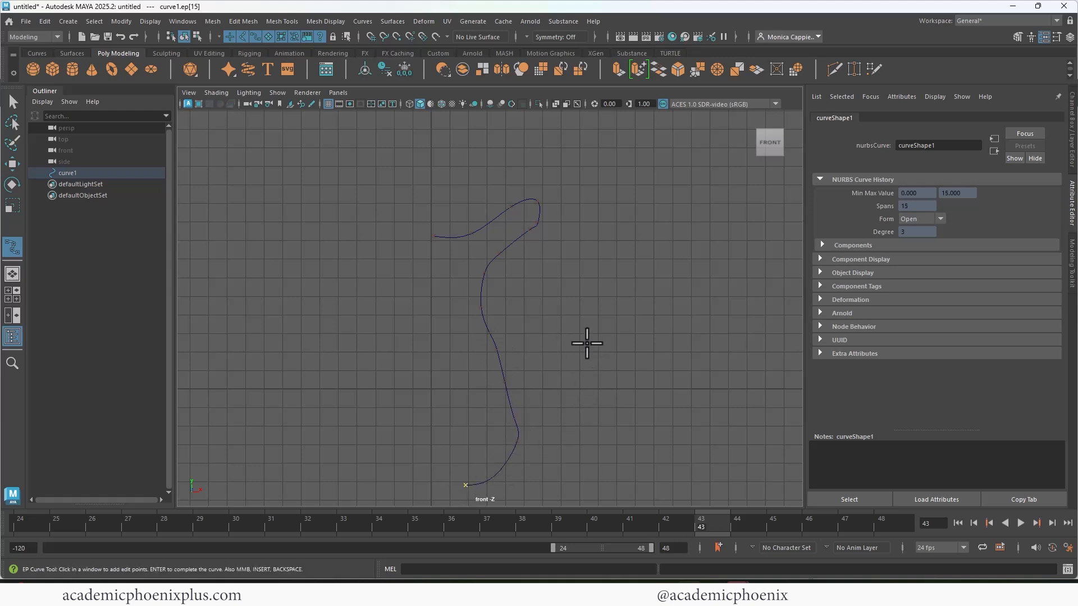
- Add a flared foot below the vase body, bring the profile back to the vertical axis, and complete the curve
{"action": "middle_click_drag", "start_coordinate": [587, 343], "coordinate": [586, 260], "text": "alt"}
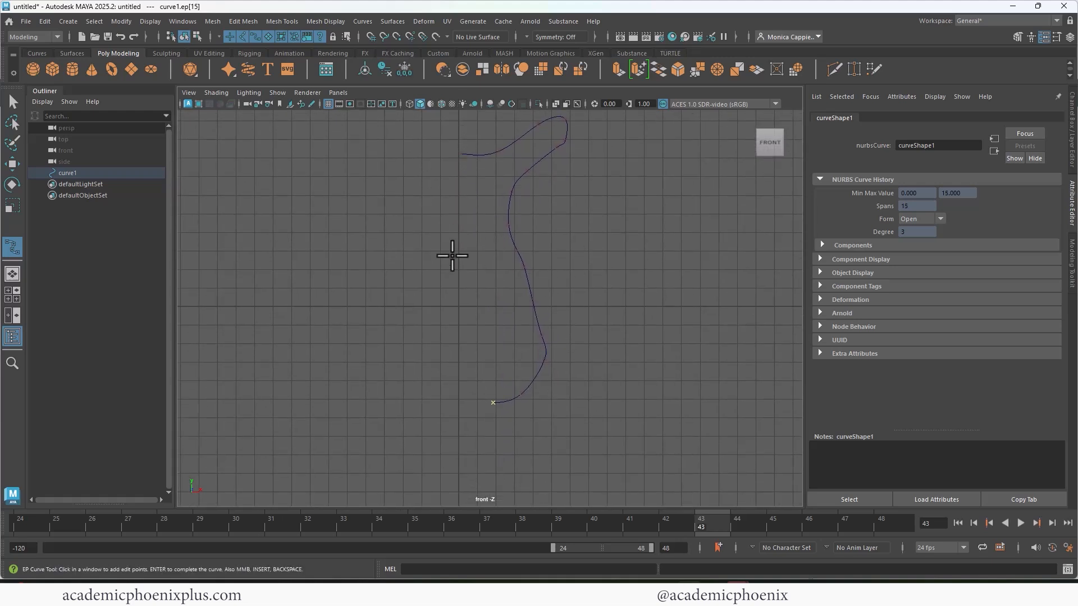
{"action": "left_click", "coordinate": [504, 422]}
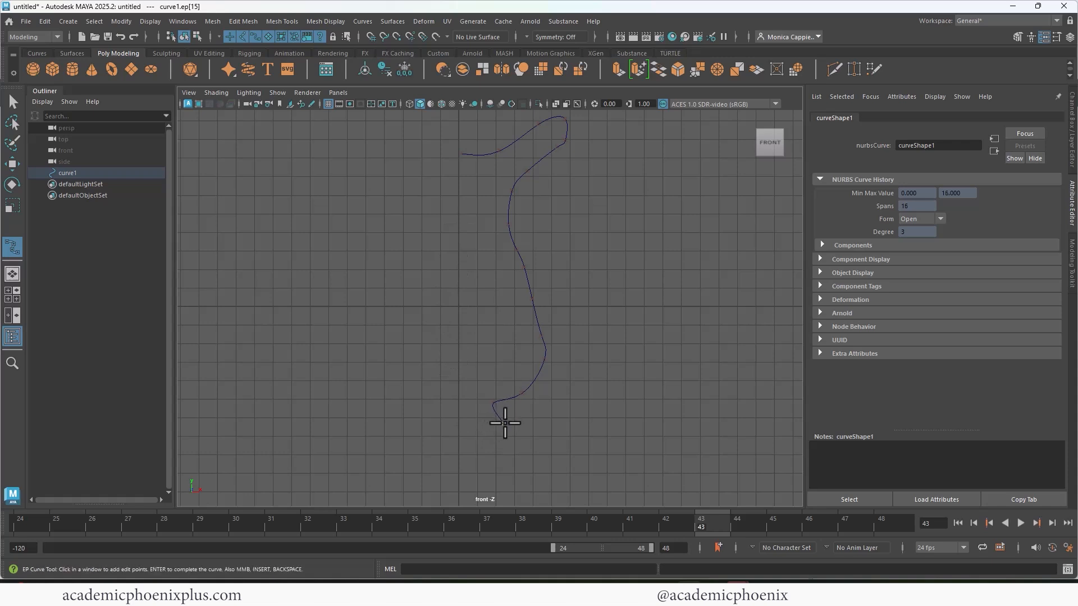
{"action": "left_click", "coordinate": [522, 433]}
{"action": "left_click", "coordinate": [509, 442]}
{"action": "left_click", "coordinate": [481, 446]}
{"action": "left_click", "coordinate": [458, 449]}
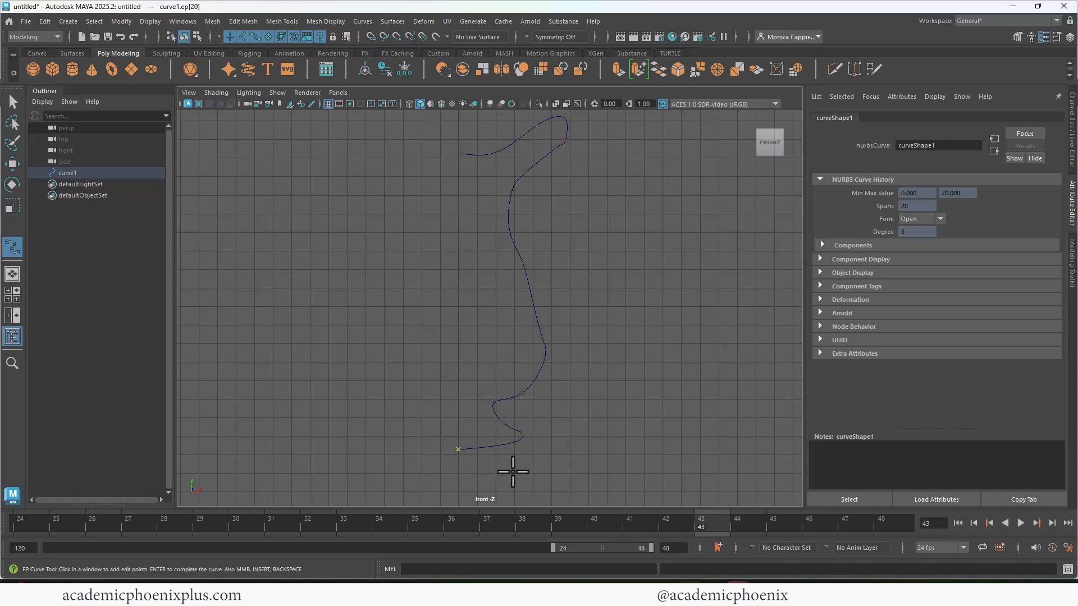
{"action": "key", "text": "q"}
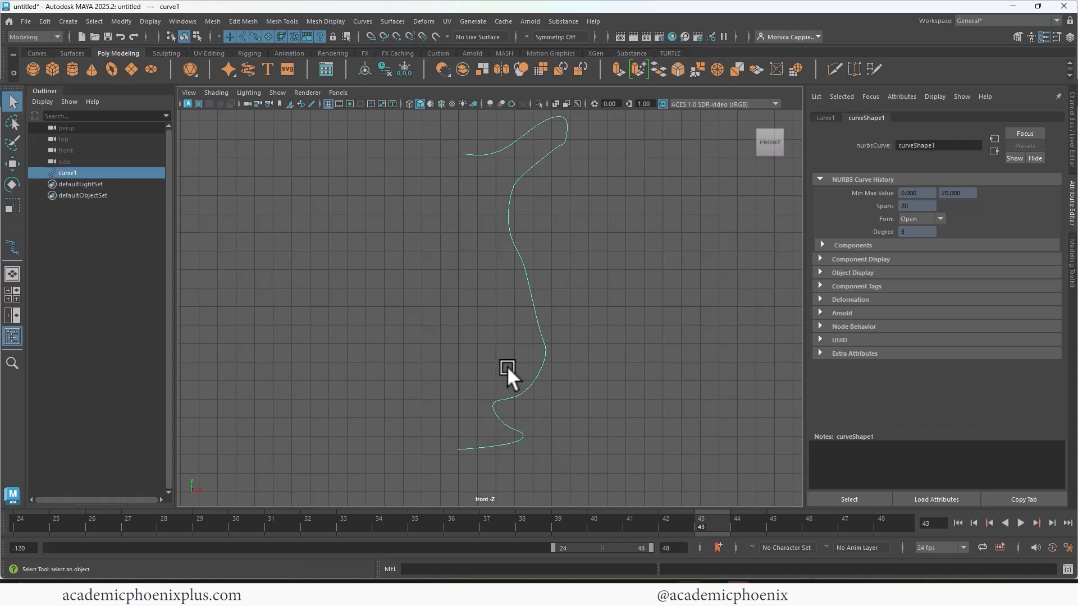
- Move the vase profile curve about 6.6 cm along X and place its pivot at the curve's lower end
{"action": "key", "text": "w"}
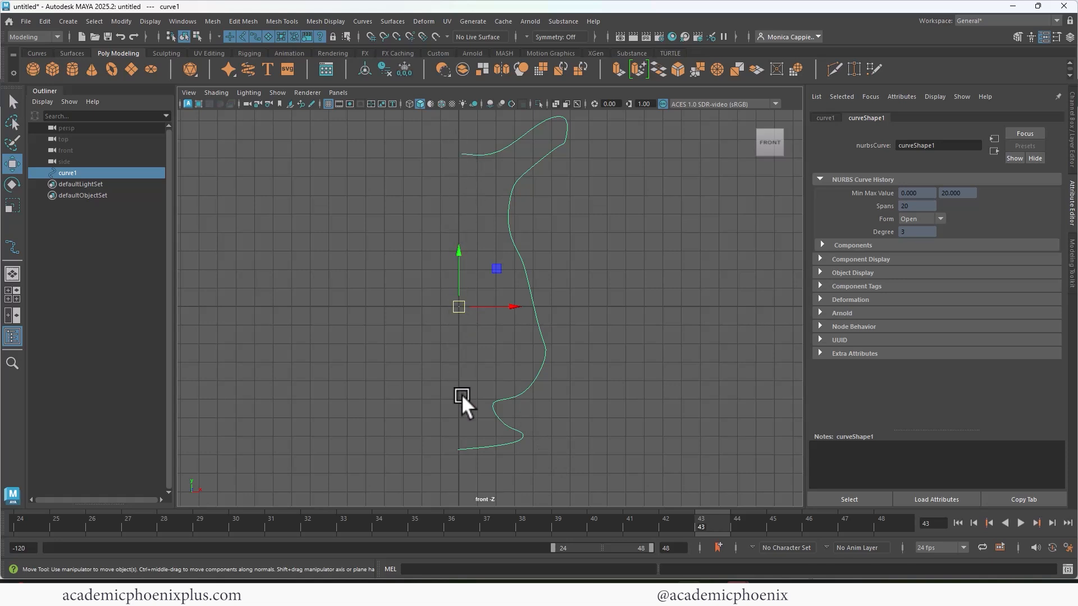
{"action": "left_click_drag", "start_coordinate": [504, 303], "coordinate": [640, 306]}
{"action": "key", "text": "d"}
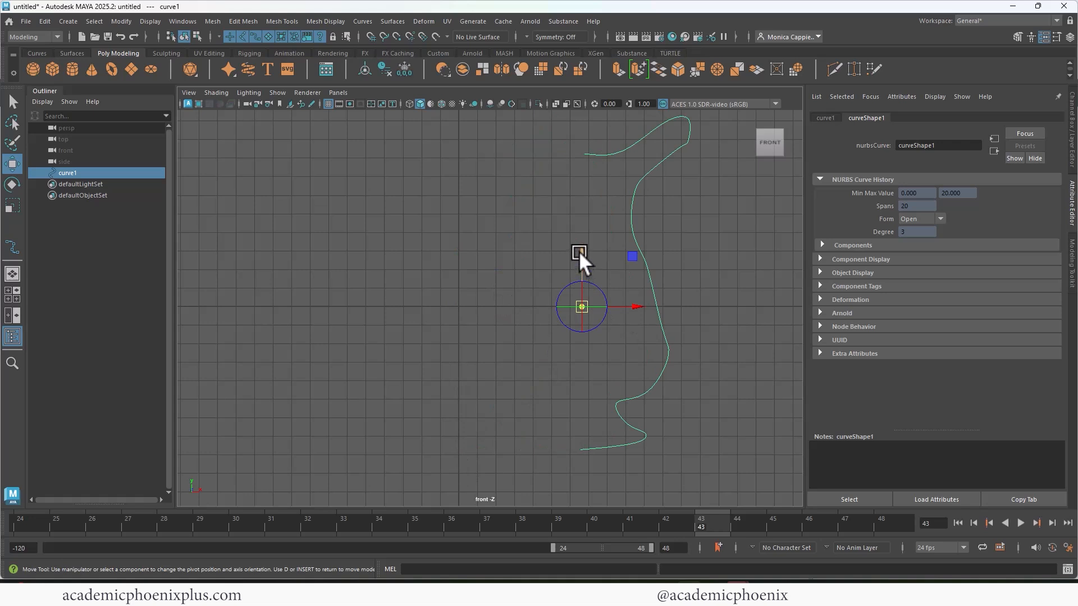
{"action": "left_click_drag", "start_coordinate": [579, 251], "coordinate": [581, 392]}
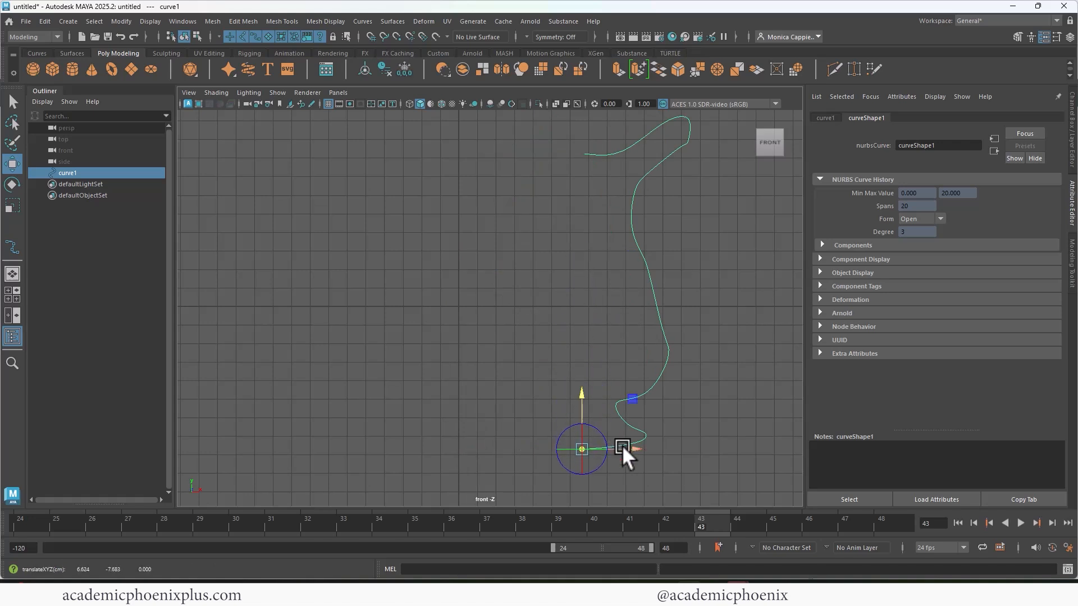
{"action": "key", "text": "d"}
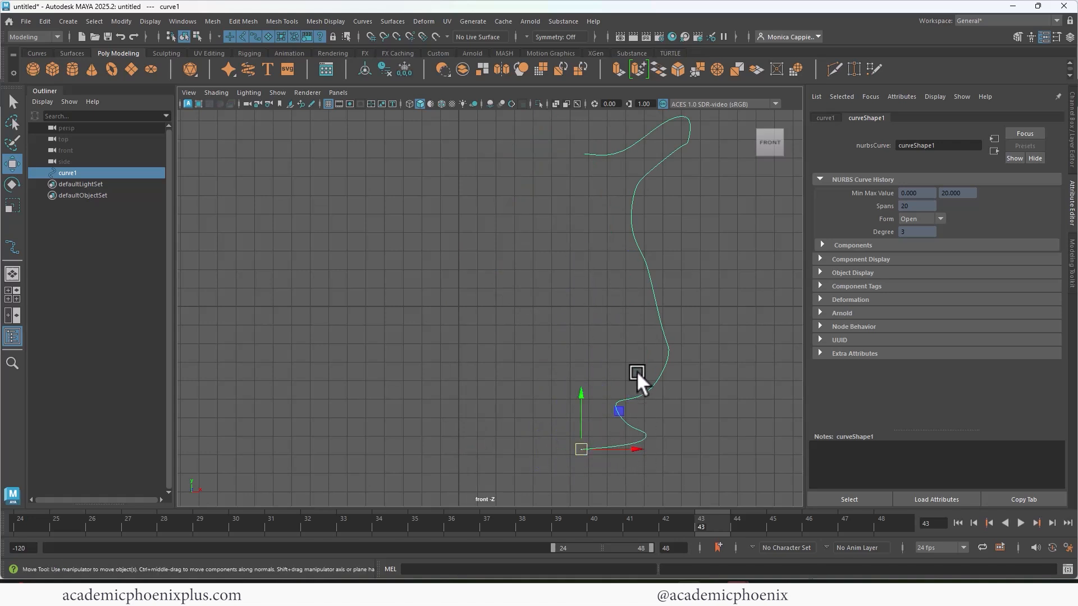
- Flatten the two control vertices at the profile curve's upper inner end and lower them to about Y 5.7 cm inside the vase
{"action": "key", "text": "F8"}
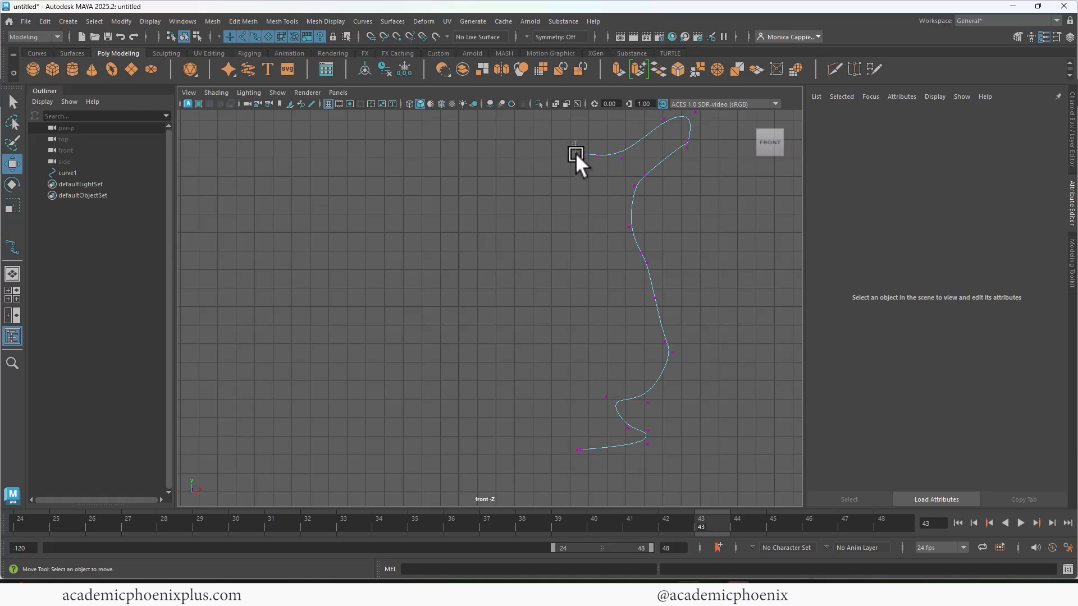
{"action": "left_click", "coordinate": [606, 143]}
{"action": "left_click_drag", "start_coordinate": [604, 169], "coordinate": [590, 150]}
{"action": "key", "text": "e"}
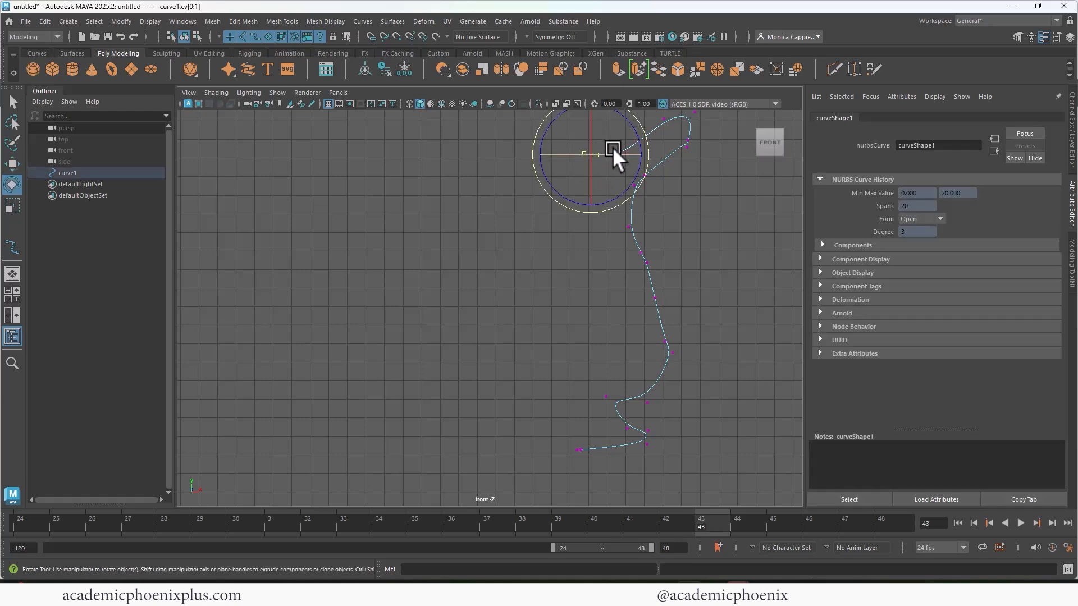
{"action": "key", "text": "r"}
{"action": "middle_click_drag", "start_coordinate": [596, 182], "coordinate": [578, 223], "text": "alt"}
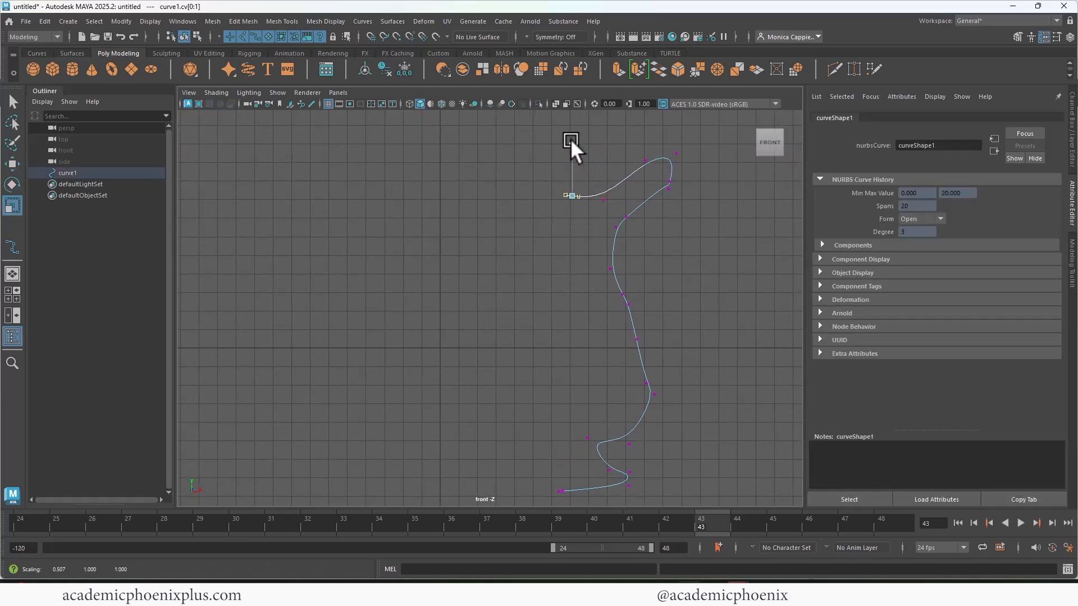
{"action": "key", "text": "w"}
{"action": "left_click_drag", "start_coordinate": [569, 144], "coordinate": [564, 186]}
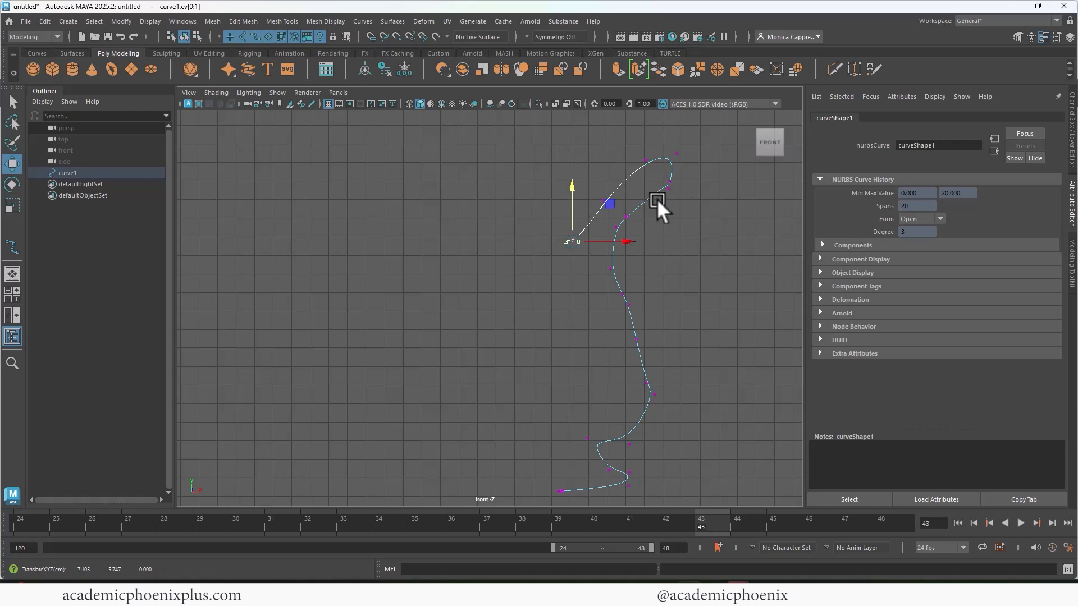
- Refine the lip's underside and the top of the neck by repositioning their control vertices on the profile curve
{"action": "left_click", "coordinate": [662, 188]}
{"action": "left_click_drag", "start_coordinate": [663, 193], "coordinate": [672, 180]}
{"action": "left_click", "coordinate": [627, 218]}
{"action": "left_click_drag", "start_coordinate": [627, 217], "coordinate": [619, 207]}
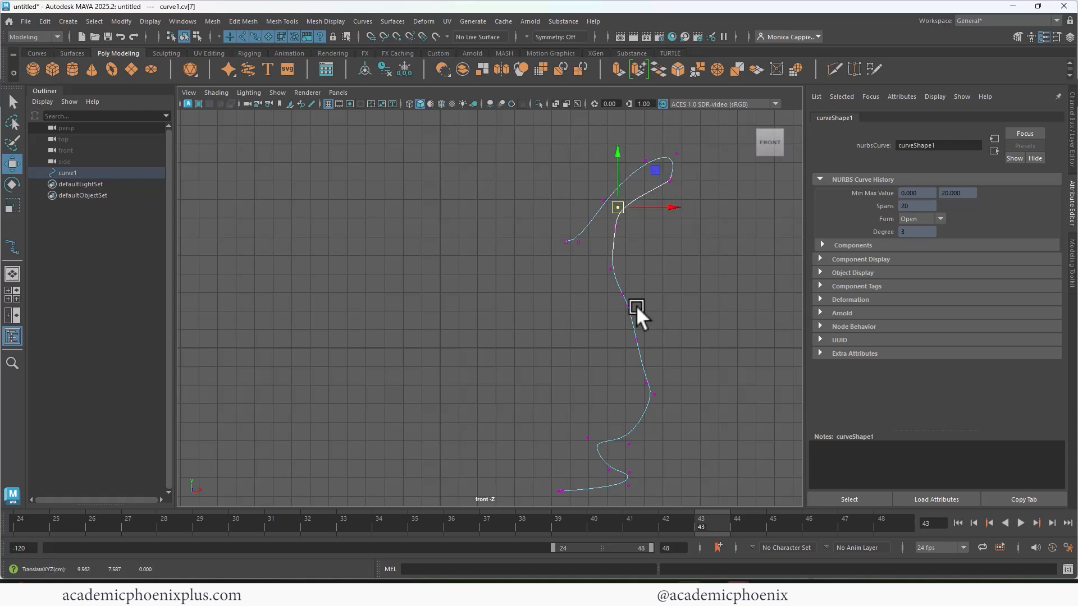
- Smooth the vase's body by repositioning control vertices and deleting one surplus vertex, and flatten the bottom edge of the foot
{"action": "middle_click_drag", "start_coordinate": [657, 293], "coordinate": [653, 243], "text": "alt"}
{"action": "left_click", "coordinate": [650, 345]}
{"action": "left_click_drag", "start_coordinate": [650, 345], "coordinate": [652, 368]}
{"action": "left_click", "coordinate": [624, 258]}
{"action": "left_click_drag", "start_coordinate": [625, 259], "coordinate": [621, 267]}
{"action": "key", "text": "Delete"}
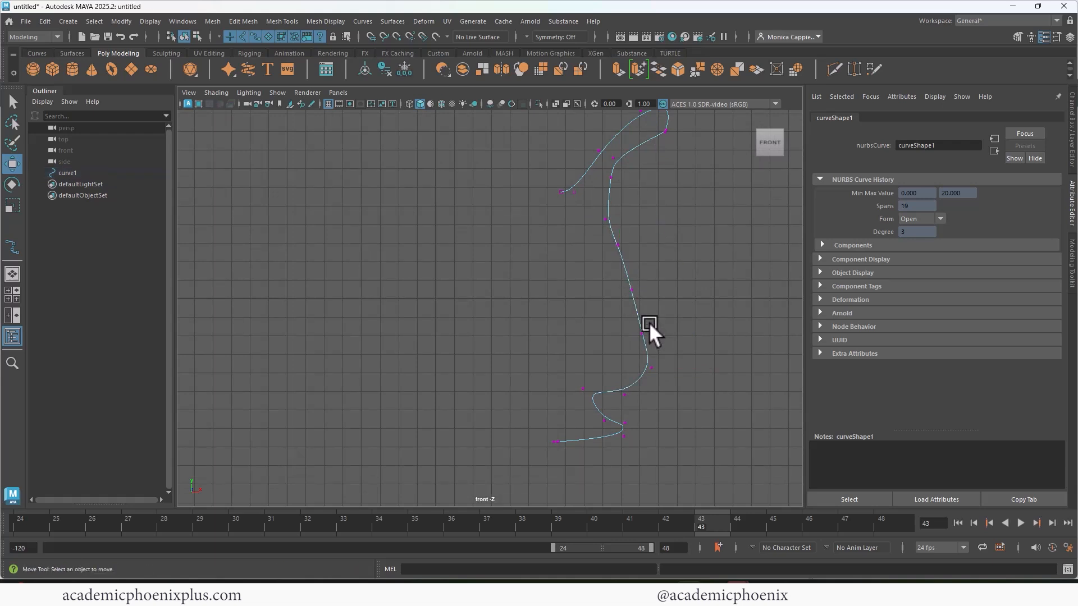
{"action": "left_click_drag", "start_coordinate": [620, 415], "coordinate": [633, 447]}
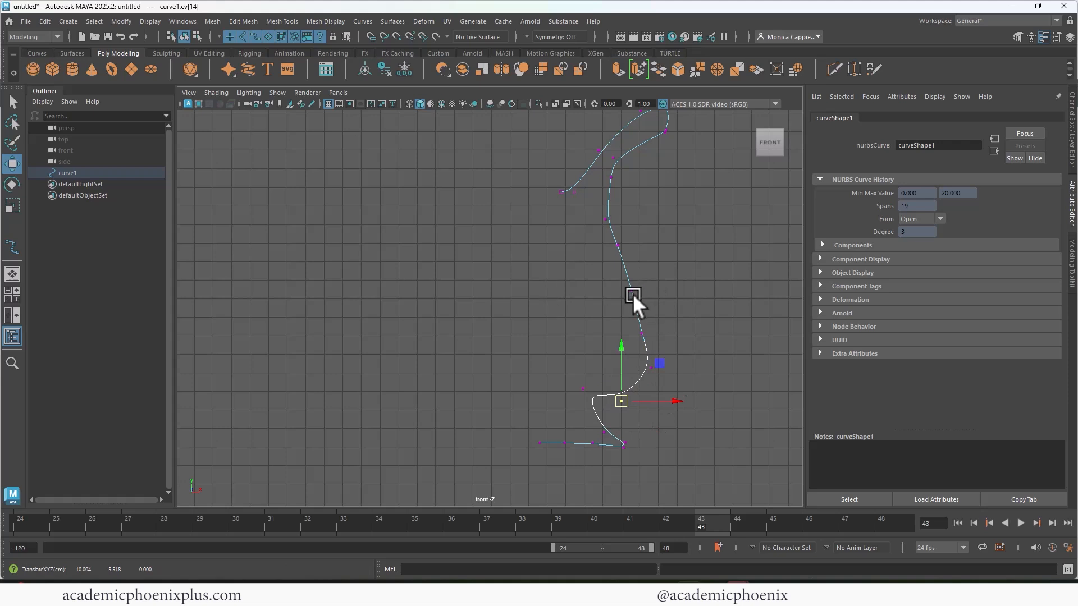
{"action": "right_click_drag", "start_coordinate": [632, 294], "coordinate": [674, 276]}
- In the perspective view, align the profile curve's upper and lower end control vertices along X by scaling them together
{"action": "key", "text": "space"}
{"action": "key", "text": "space"}
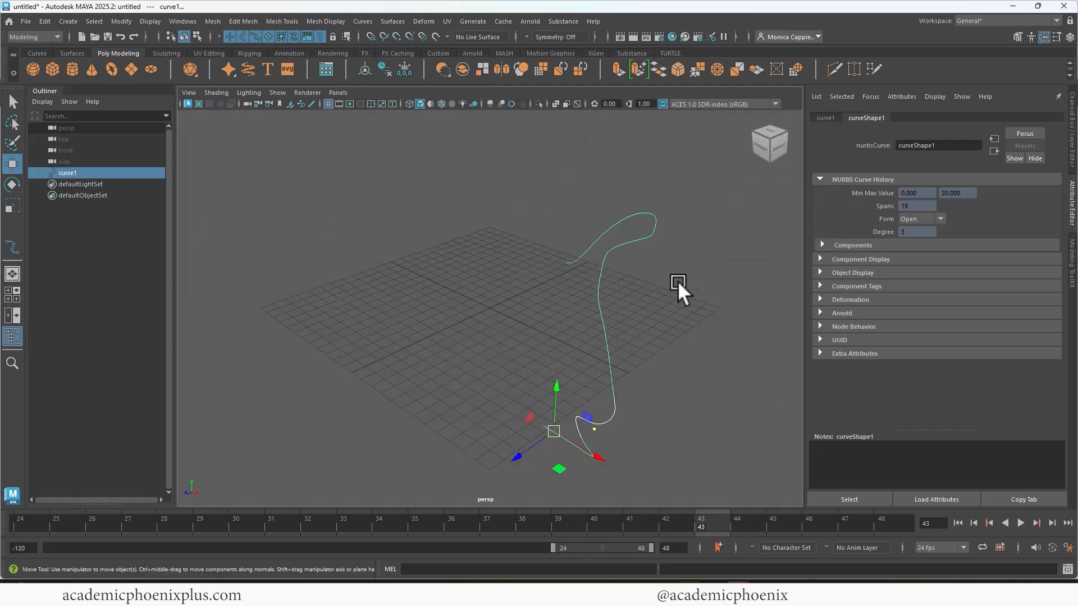
{"action": "left_click_drag", "start_coordinate": [678, 280], "coordinate": [607, 395], "text": "alt"}
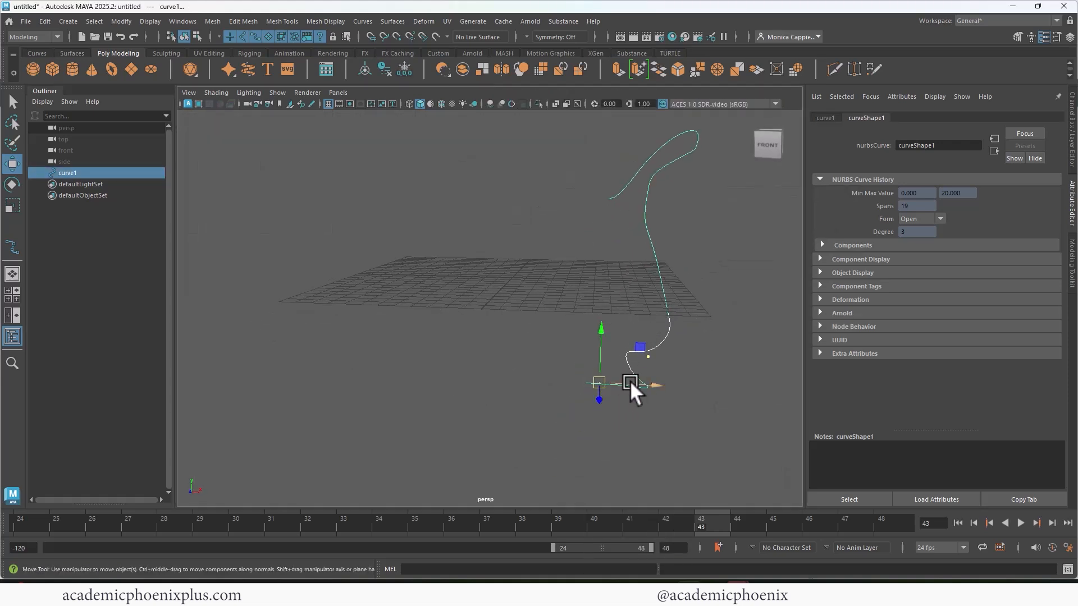
{"action": "right_click_drag", "start_coordinate": [603, 385], "coordinate": [544, 292]}
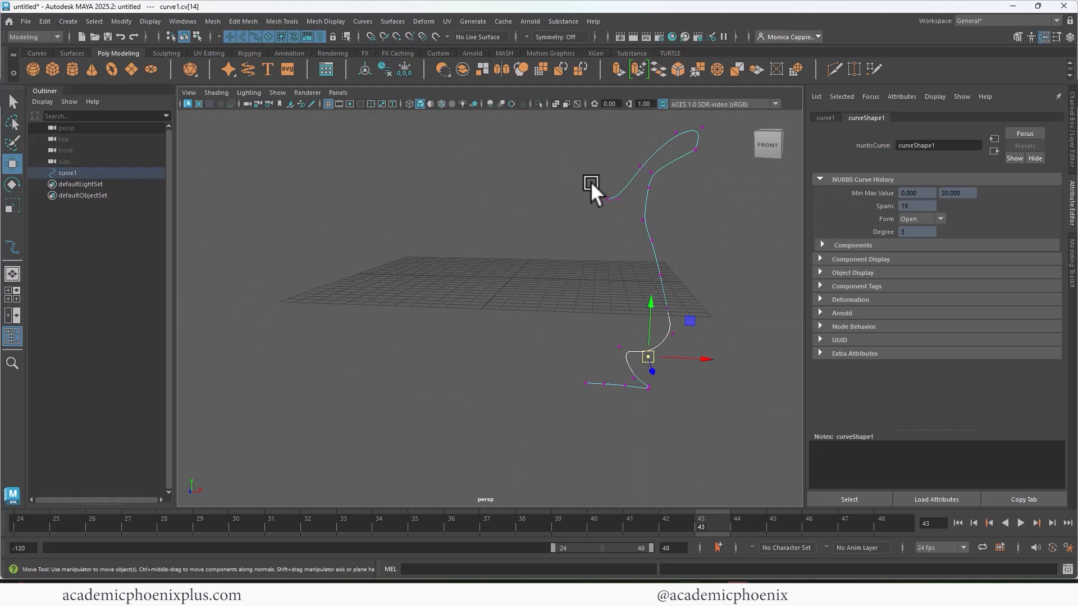
{"action": "left_click_drag", "start_coordinate": [614, 208], "coordinate": [615, 209]}
{"action": "left_click_drag", "start_coordinate": [591, 393], "coordinate": [592, 392], "text": "shift"}
{"action": "key", "text": "r"}
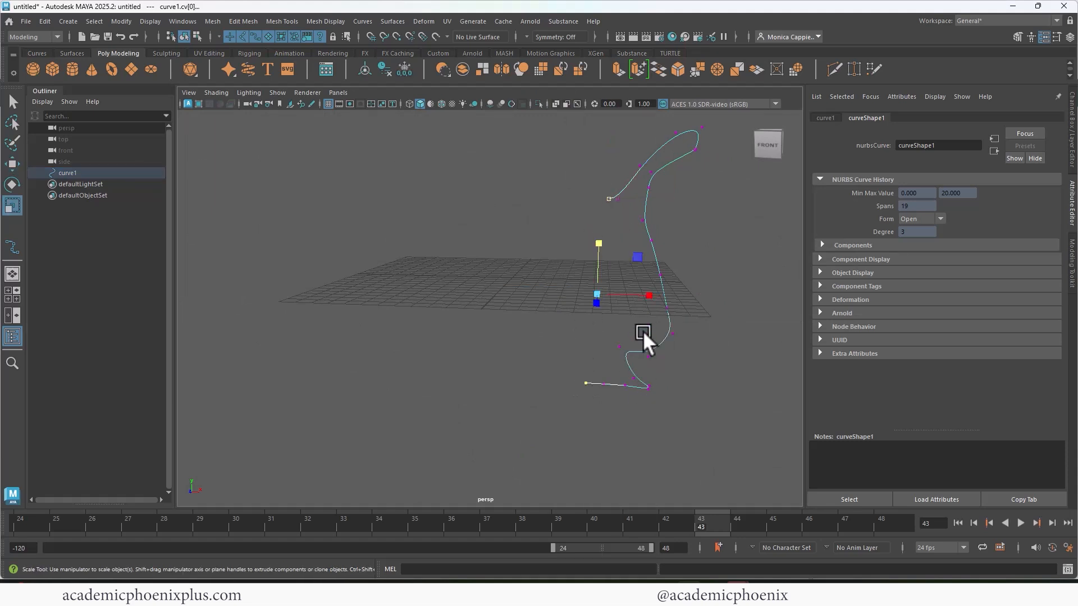
{"action": "left_click_drag", "start_coordinate": [649, 292], "coordinate": [588, 284]}
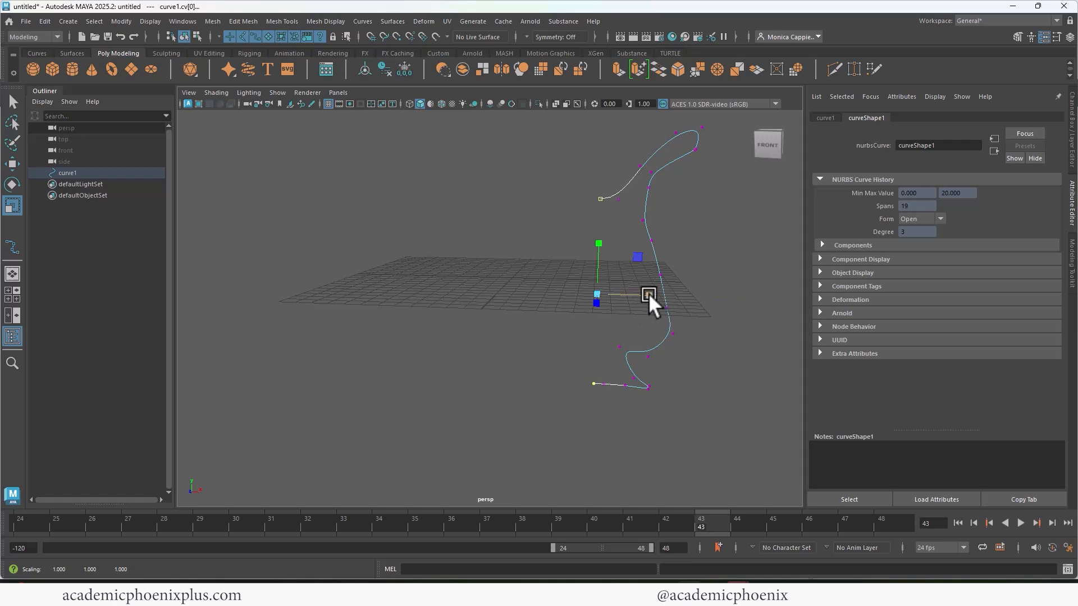
{"action": "left_click", "coordinate": [630, 262]}
{"action": "left_click_drag", "start_coordinate": [588, 192], "coordinate": [601, 214]}
{"action": "left_click_drag", "start_coordinate": [583, 380], "coordinate": [608, 389], "text": "shift"}
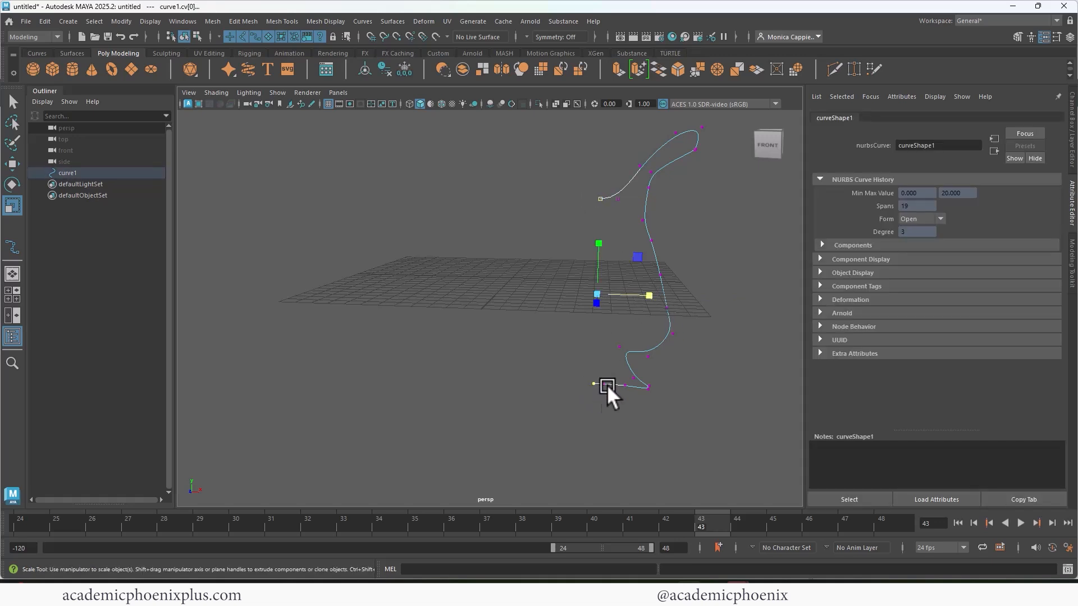
{"action": "left_click_drag", "start_coordinate": [653, 288], "coordinate": [588, 294]}
- Revolve the whole profile curve 360 degrees about the Y axis into a vase surface
{"action": "right_click_drag", "start_coordinate": [647, 224], "coordinate": [679, 217]}
{"action": "left_click", "coordinate": [627, 268]}
{"action": "left_click", "coordinate": [654, 255]}
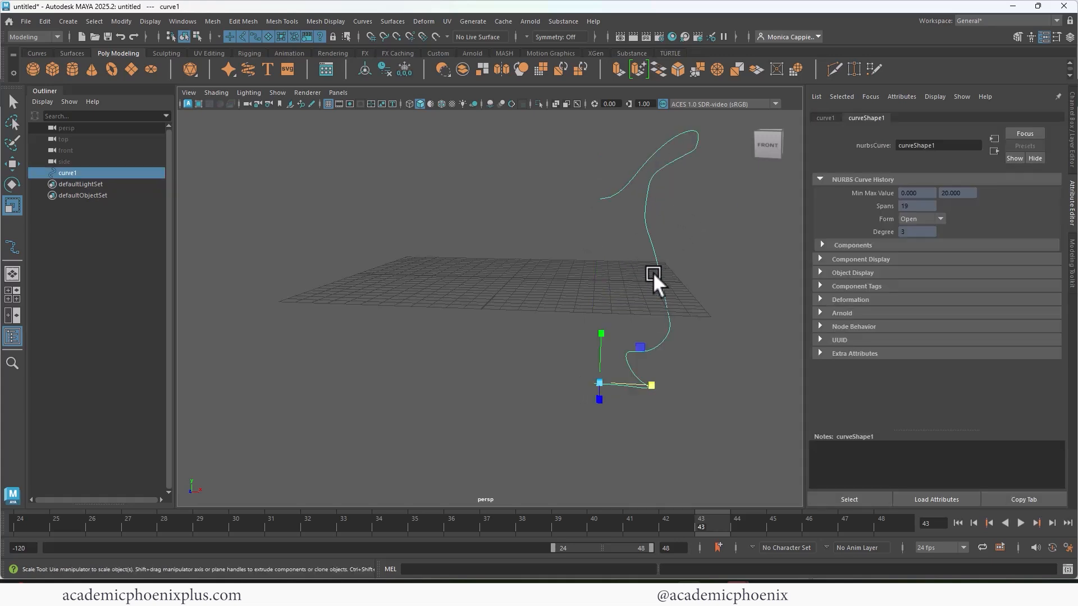
{"action": "left_click", "coordinate": [394, 22]}
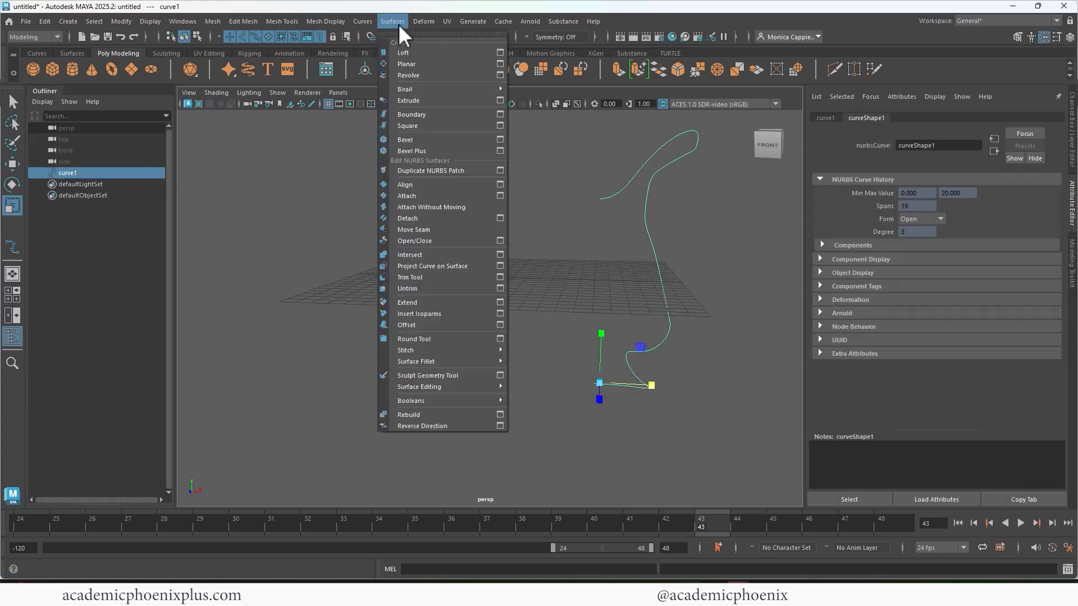
{"action": "left_click", "coordinate": [413, 75]}
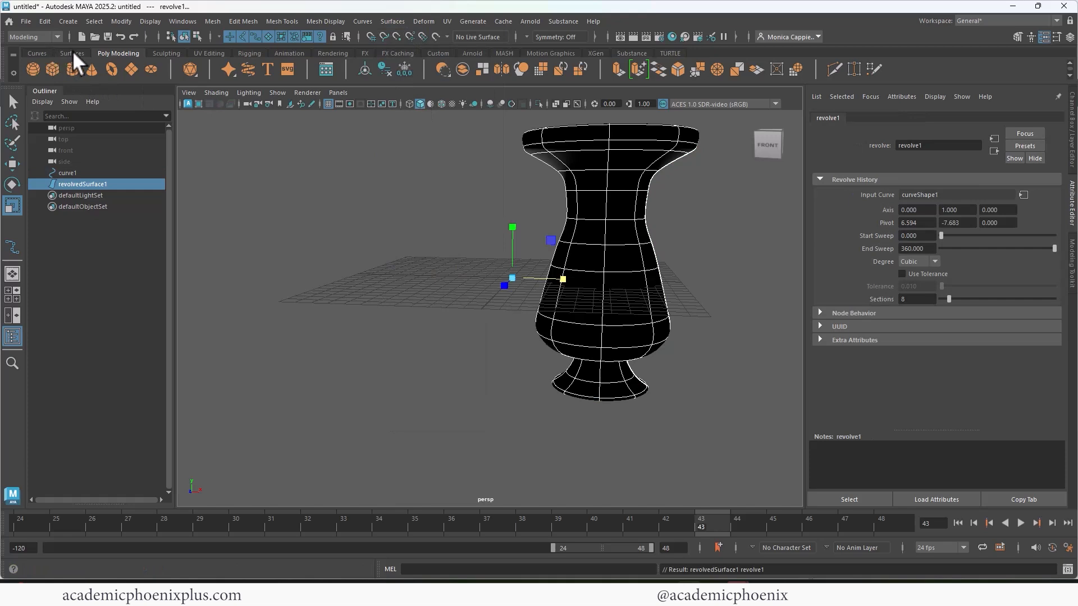
{"action": "left_click", "coordinate": [72, 52]}
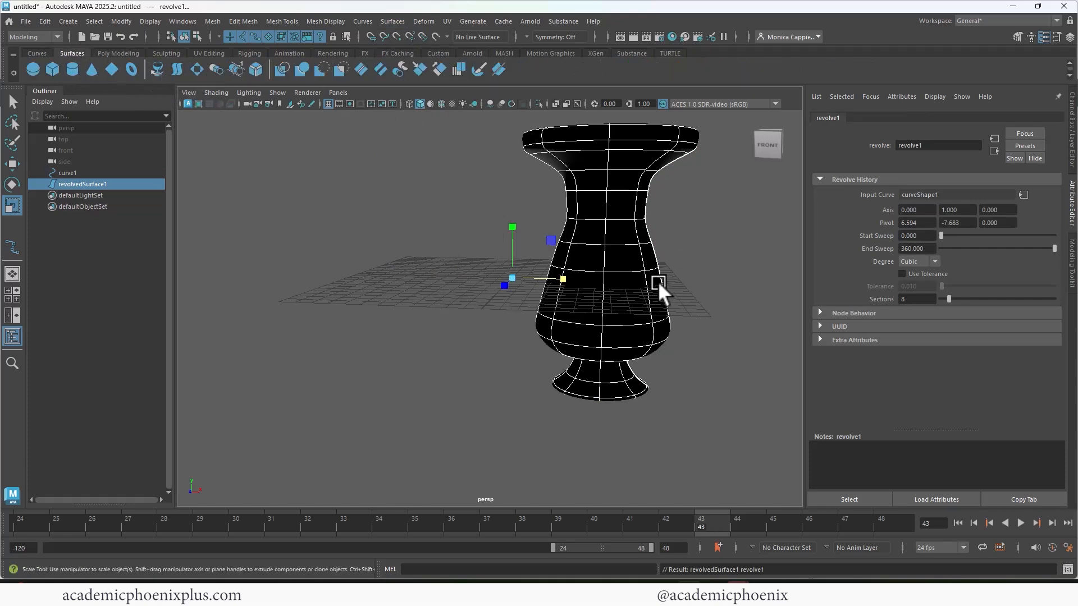
{"action": "left_click_drag", "start_coordinate": [658, 282], "coordinate": [631, 267], "text": "alt"}
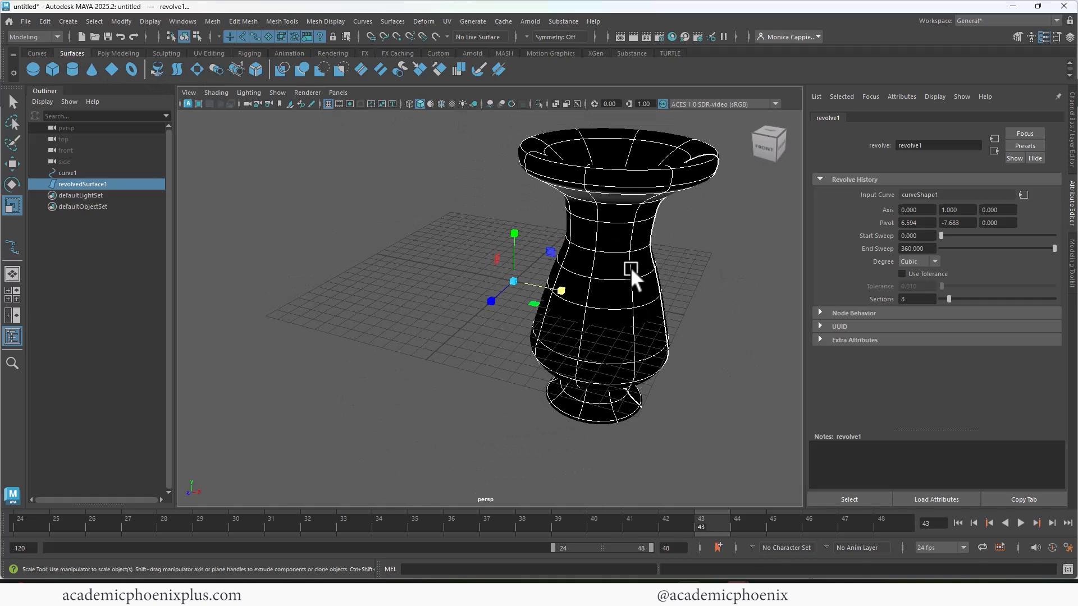
- Reverse the direction of the revolved vase surface and move it along negative X, clear of its profile curve
{"action": "left_click", "coordinate": [626, 270]}
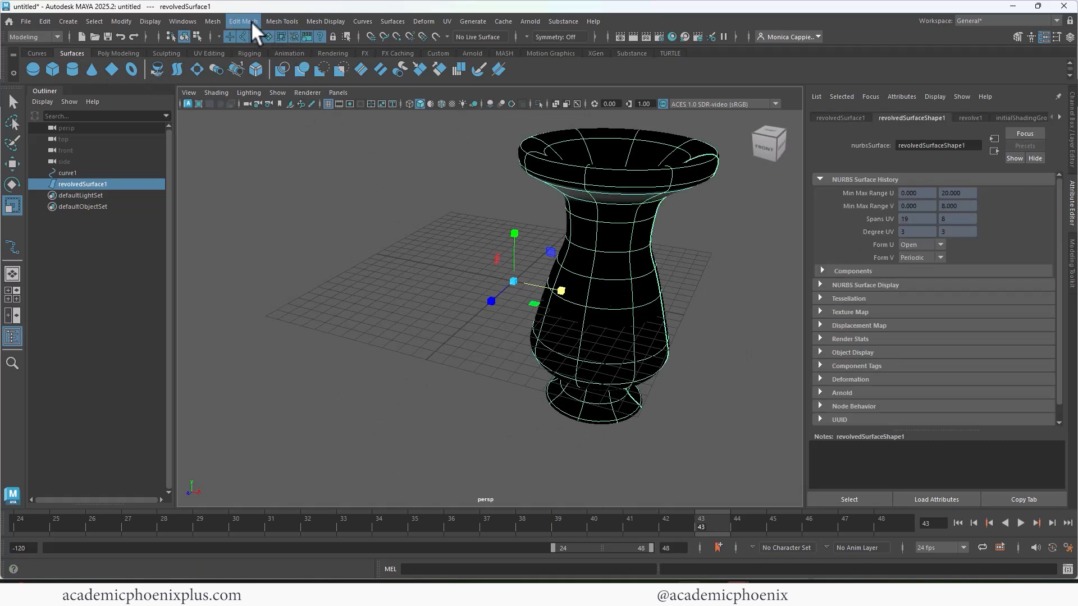
{"action": "left_click", "coordinate": [393, 22]}
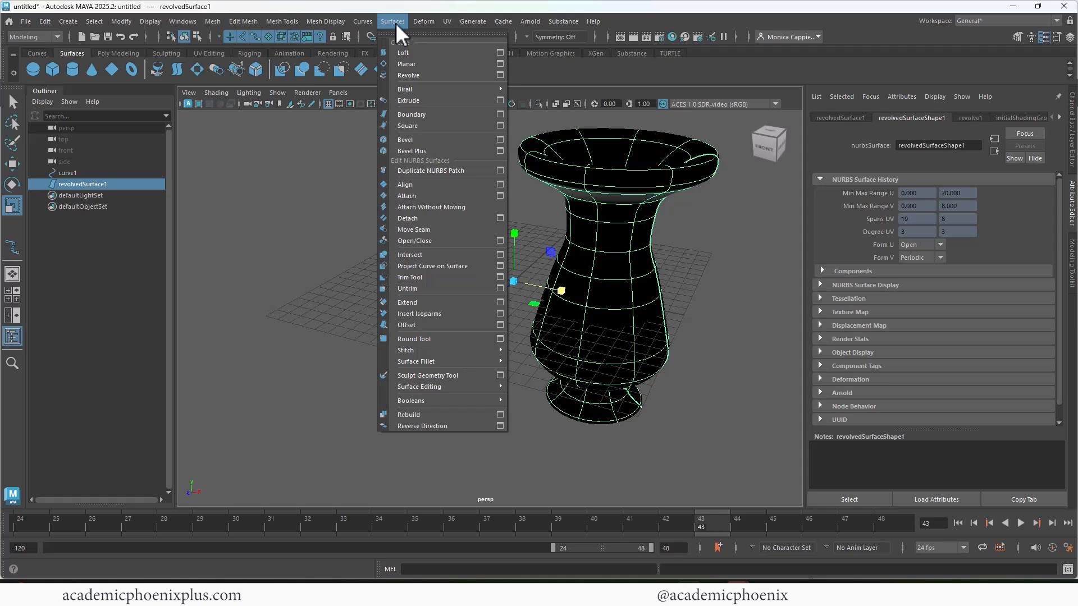
{"action": "left_click", "coordinate": [459, 425]}
{"action": "key", "text": "w"}
{"action": "left_click_drag", "start_coordinate": [571, 293], "coordinate": [614, 268]}
{"action": "left_click", "coordinate": [556, 286]}
{"action": "scroll", "coordinate": [610, 270], "scroll_direction": "down", "scroll_amount": 2}
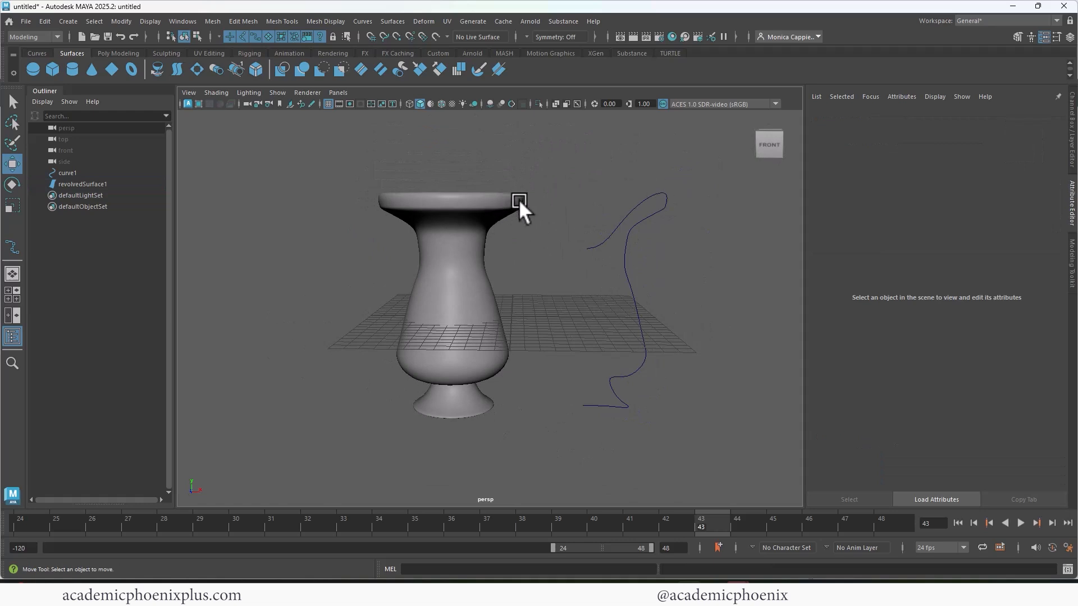
- Narrow the vase's lip, slightly widen its lower body and lower the inner end by moving the profile curve's control vertices
{"action": "left_click", "coordinate": [635, 220]}
{"action": "right_click_drag", "start_coordinate": [636, 221], "coordinate": [577, 224]}
{"action": "left_click_drag", "start_coordinate": [694, 227], "coordinate": [638, 215]}
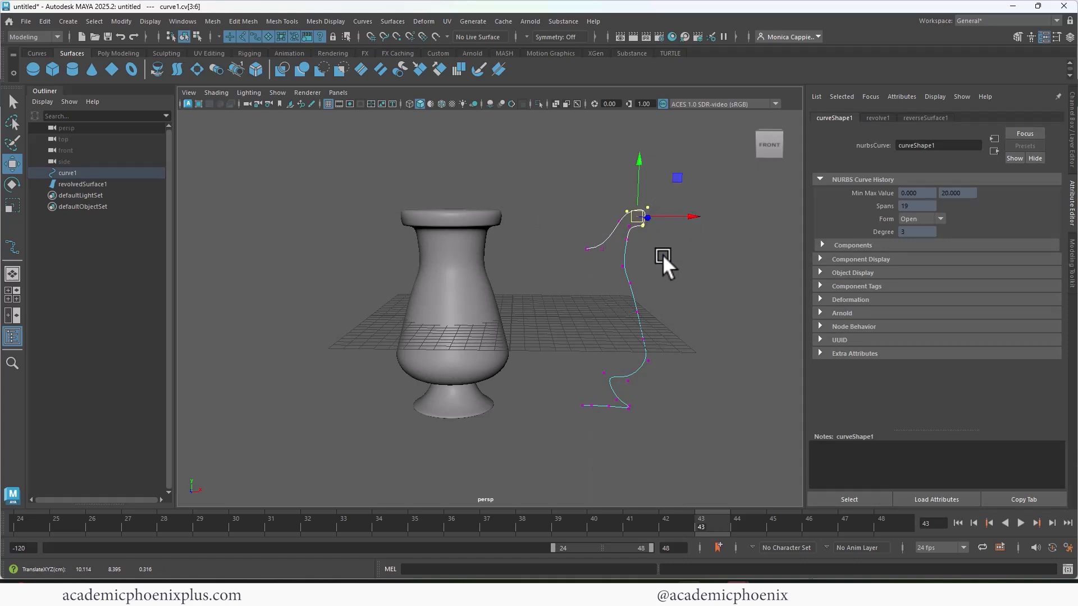
{"action": "left_click", "coordinate": [646, 337]}
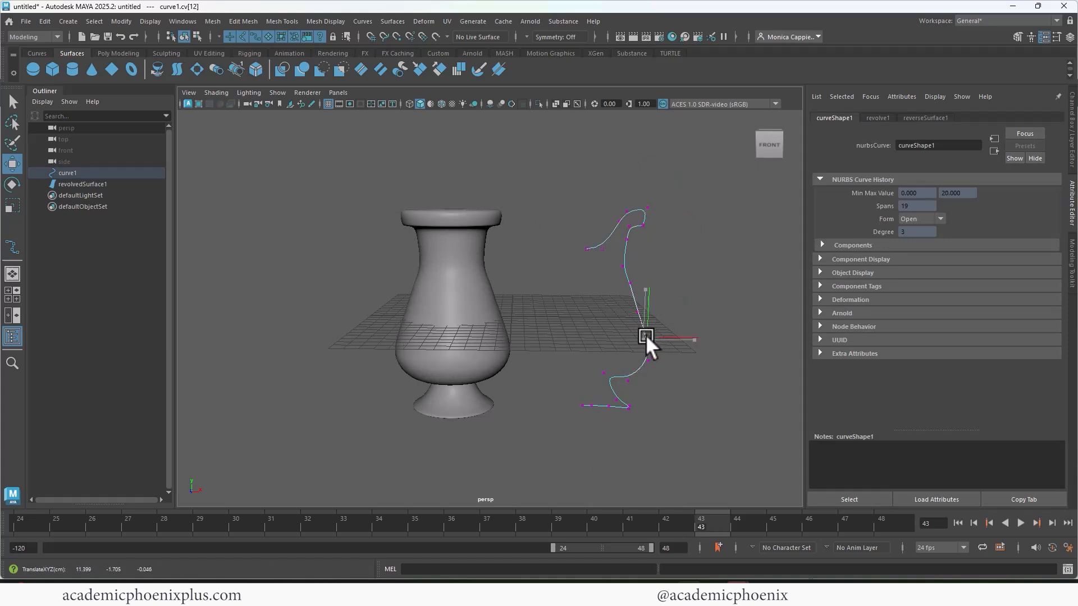
{"action": "left_click", "coordinate": [629, 382]}
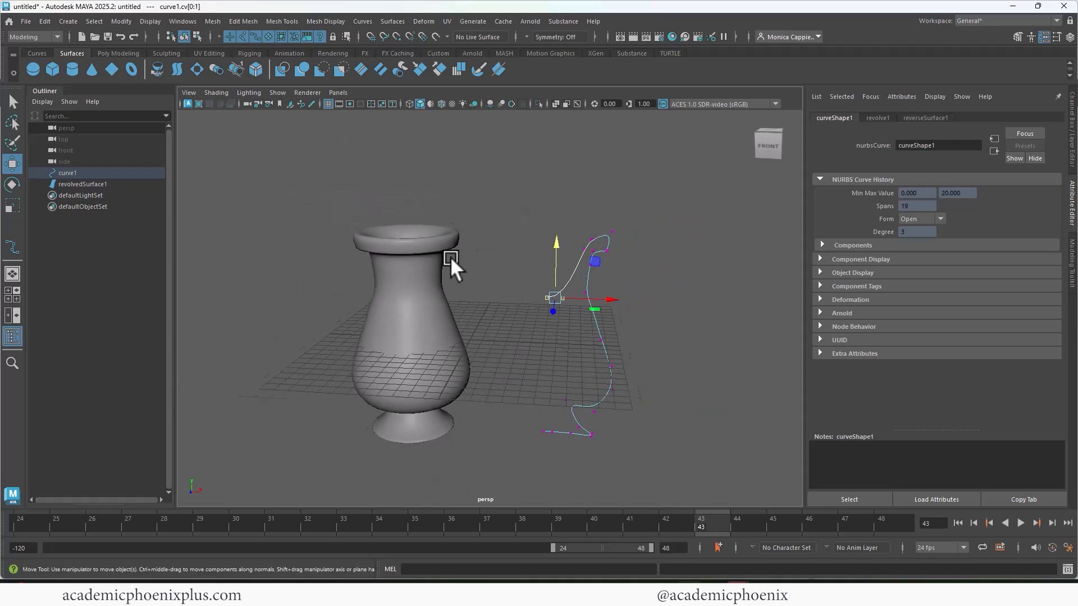
{"action": "key", "text": "F8"}
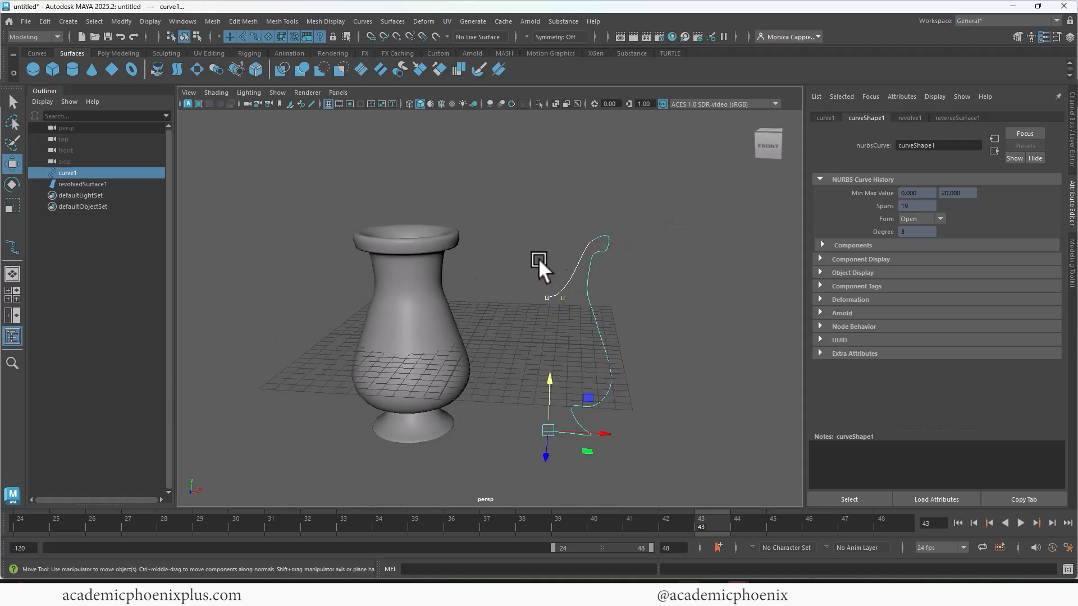
- Convert the revolved vase surface from NURBS to polygons, resetting the options and using the Control points tessellation method
{"action": "left_click", "coordinate": [424, 284]}
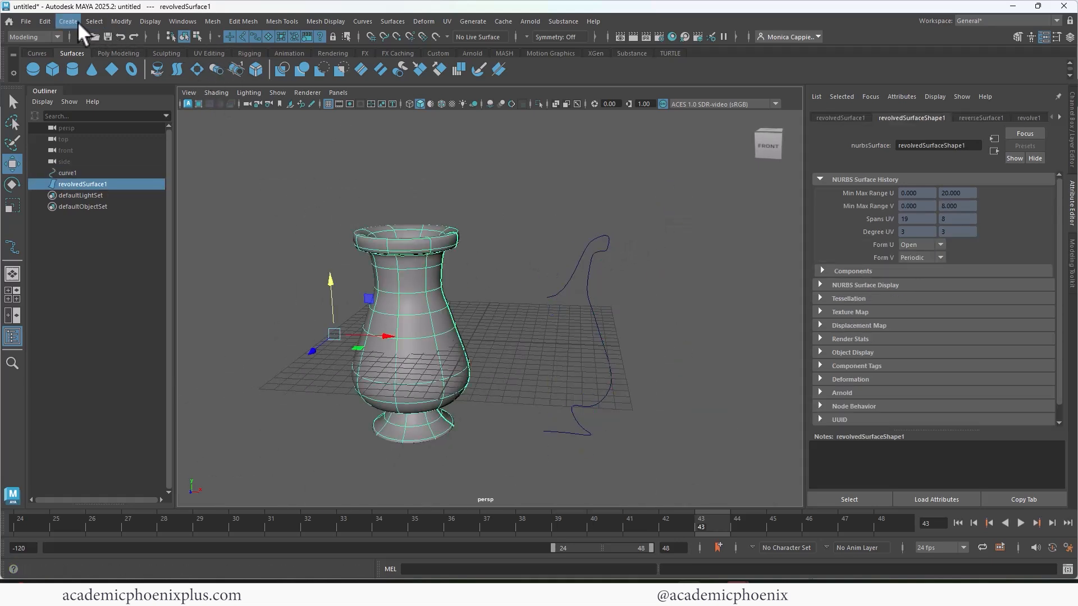
{"action": "left_click", "coordinate": [122, 21]}
{"action": "mouse_move", "coordinate": [214, 327]}
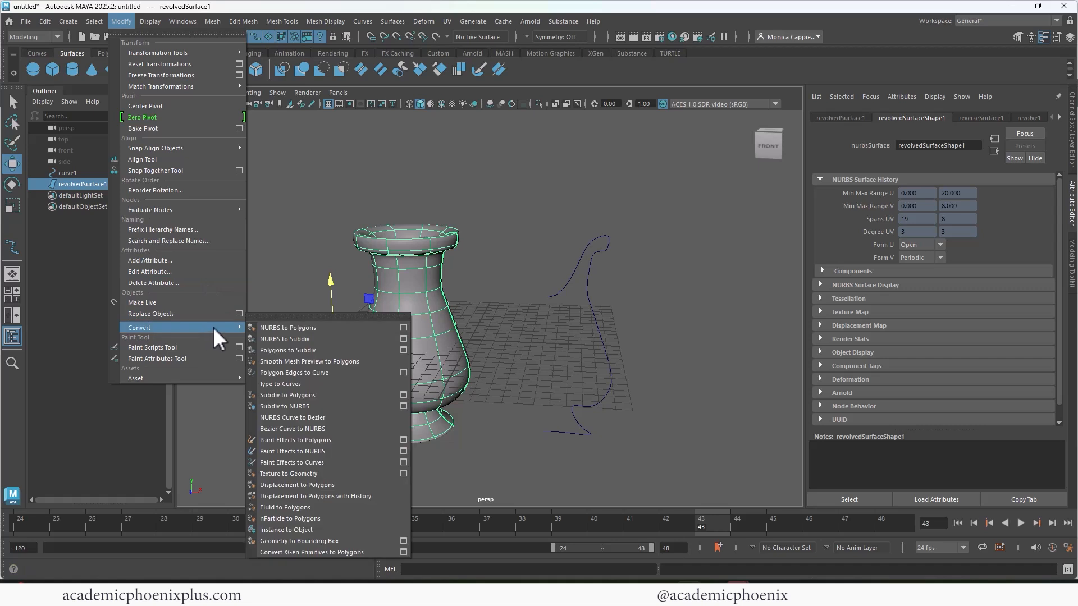
{"action": "left_click", "coordinate": [409, 328]}
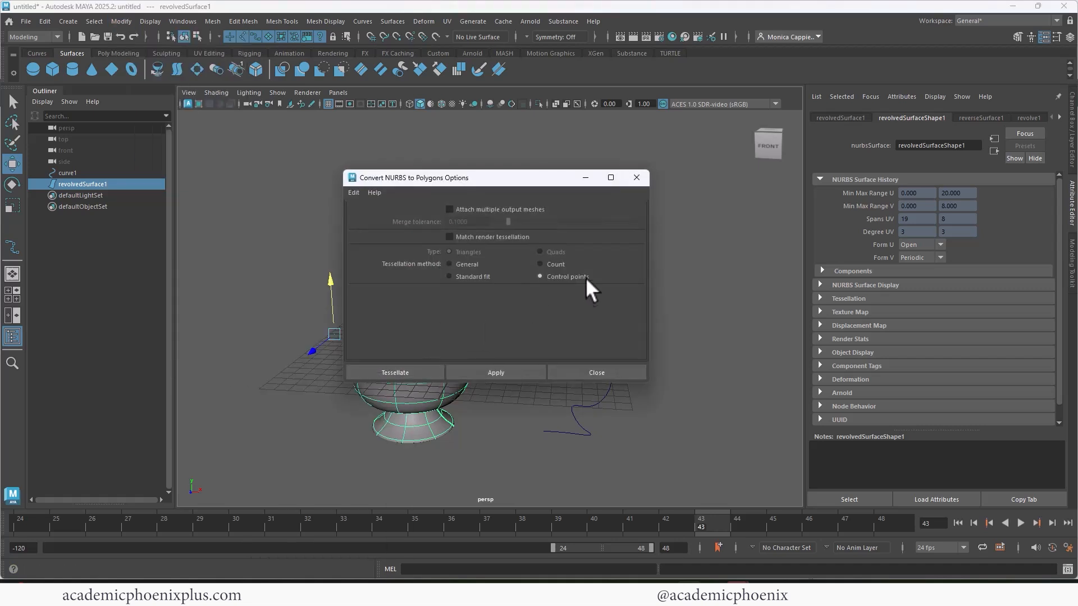
{"action": "left_click", "coordinate": [358, 192]}
{"action": "left_click", "coordinate": [361, 215]}
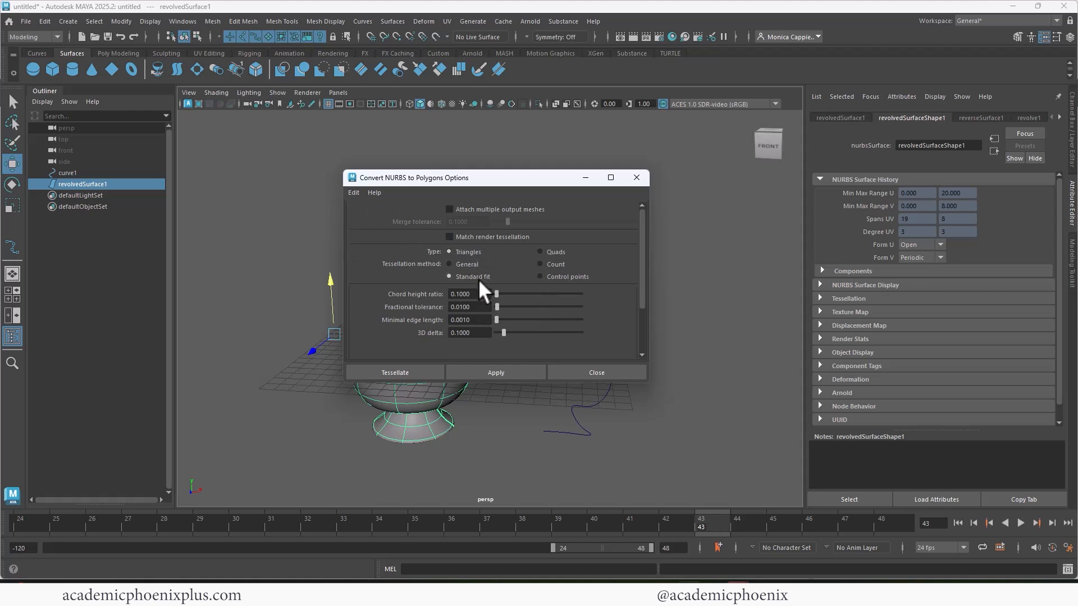
{"action": "left_click", "coordinate": [568, 277]}
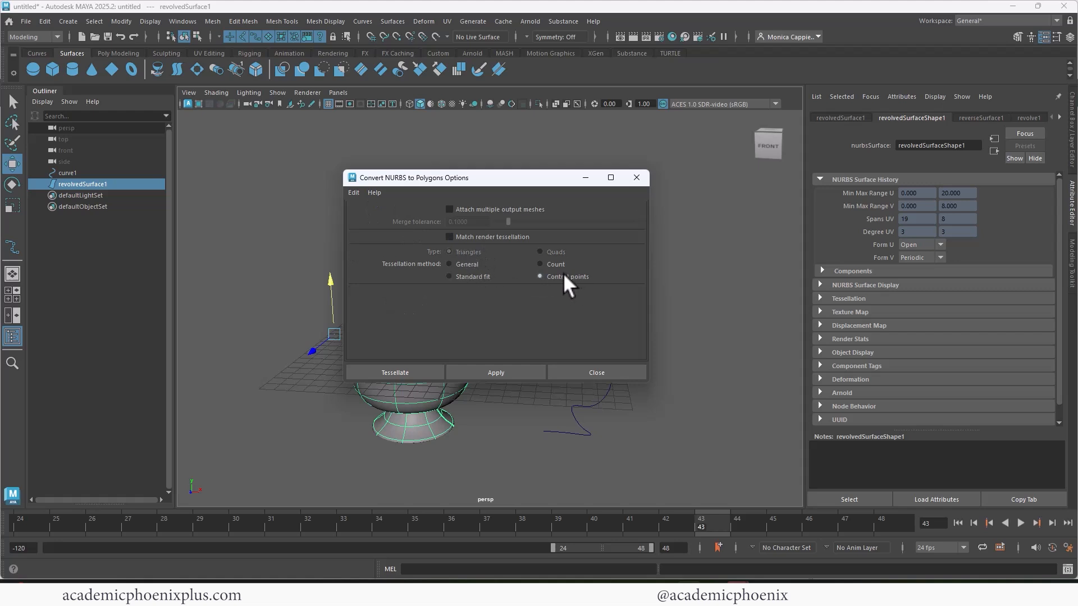
{"action": "left_click", "coordinate": [412, 373]}
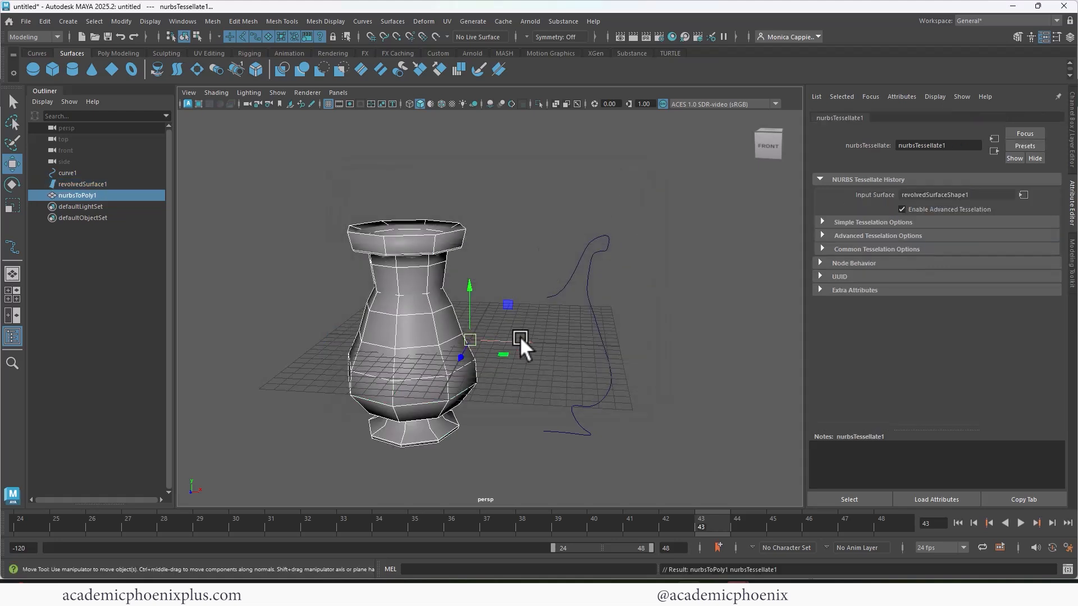
- Move the polygon vase along X beside the NURBS vase and turn on its smooth mesh preview
{"action": "left_click_drag", "start_coordinate": [520, 336], "coordinate": [656, 328]}
{"action": "left_click", "coordinate": [412, 327]}
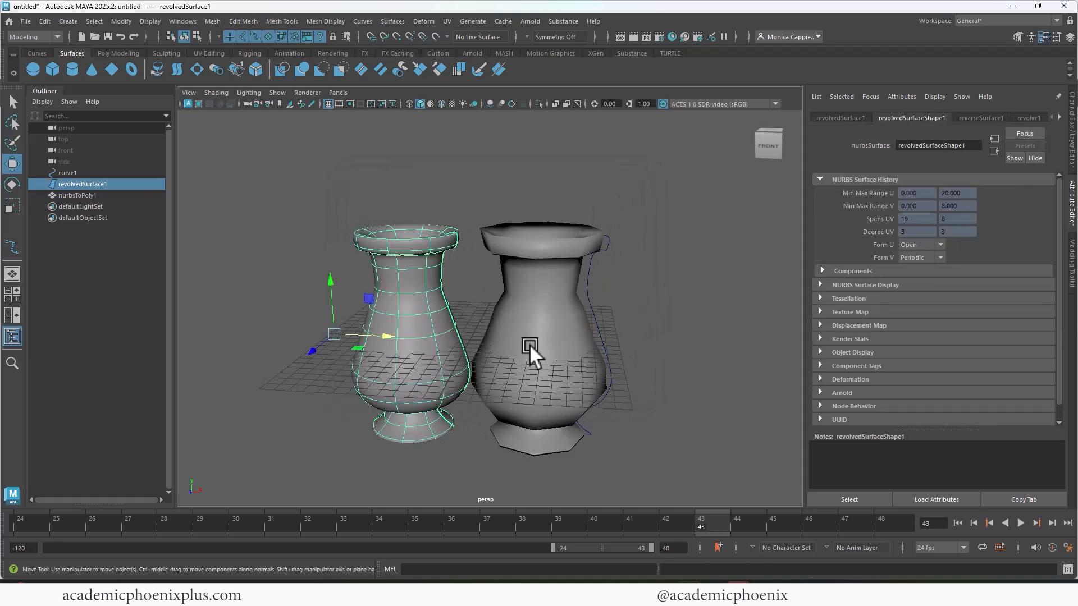
{"action": "left_click", "coordinate": [528, 345]}
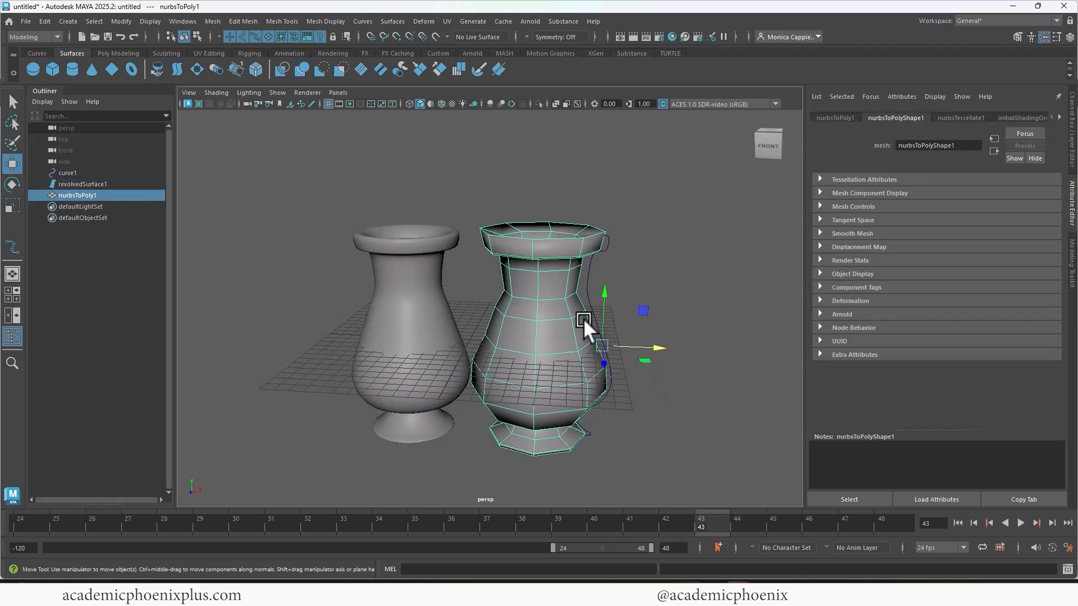
{"action": "key", "text": "3"}
{"action": "left_click", "coordinate": [641, 283]}
{"action": "mouse_move", "coordinate": [641, 283]}
{"action": "left_mouse_down", "text": "alt"}
{"action": "mouse_move", "coordinate": [594, 246]}
{"action": "mouse_move", "coordinate": [659, 256]}
{"action": "mouse_move", "coordinate": [640, 264]}
{"action": "left_mouse_up", "text": "alt"}
- Hide the original NURBS vase together with its profile curve
{"action": "left_click", "coordinate": [402, 331]}
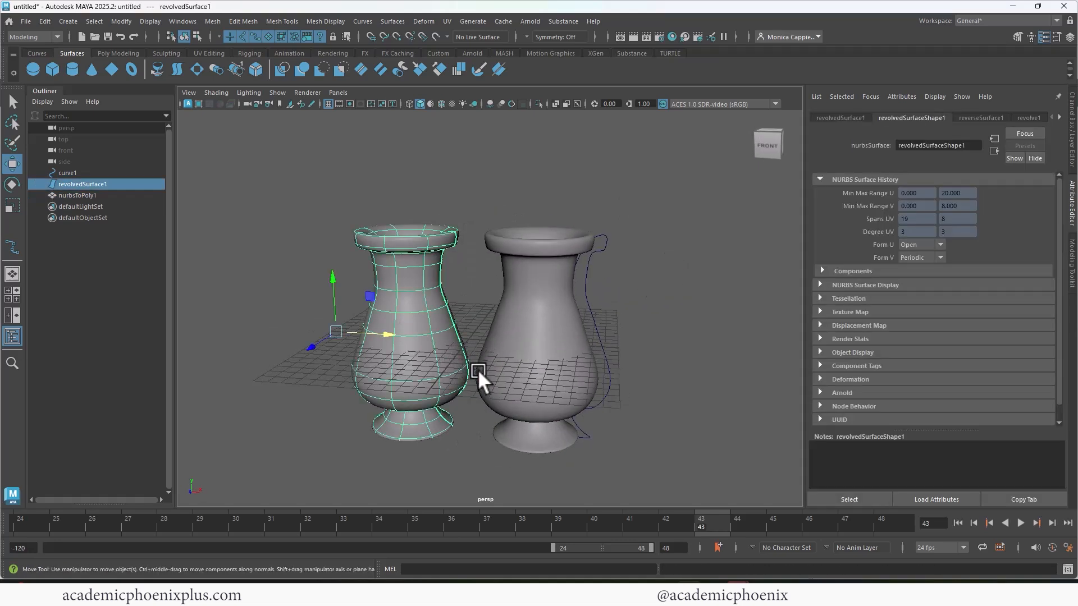
{"action": "left_click", "coordinate": [592, 323], "text": "shift"}
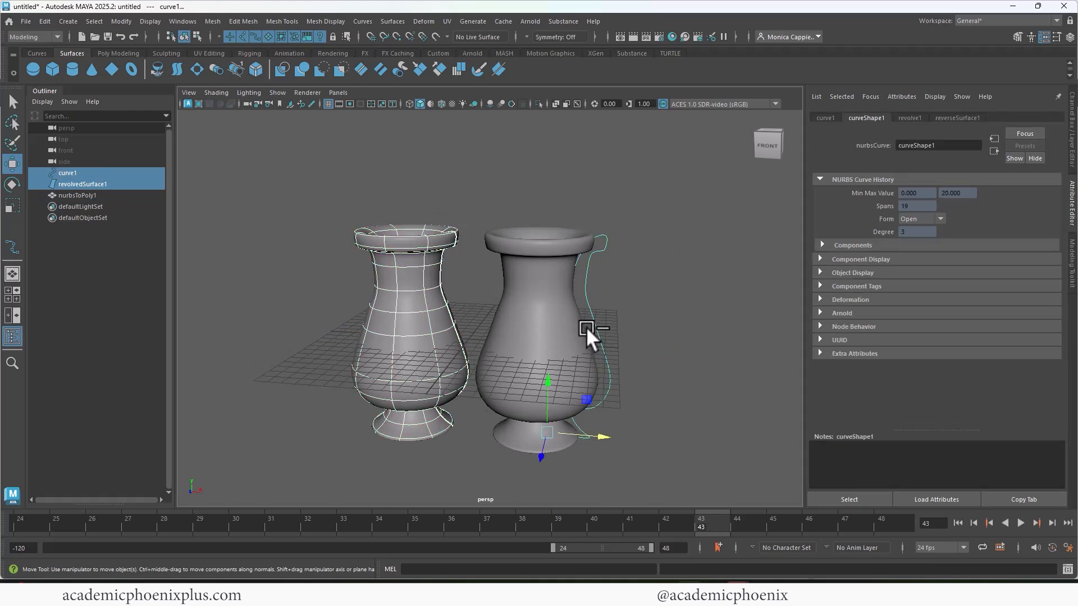
{"action": "key", "text": "ctrl+h"}
- Center the polygon vase's pivot, delete its construction history and place the vase at the middle of the grid
{"action": "left_click", "coordinate": [568, 324]}
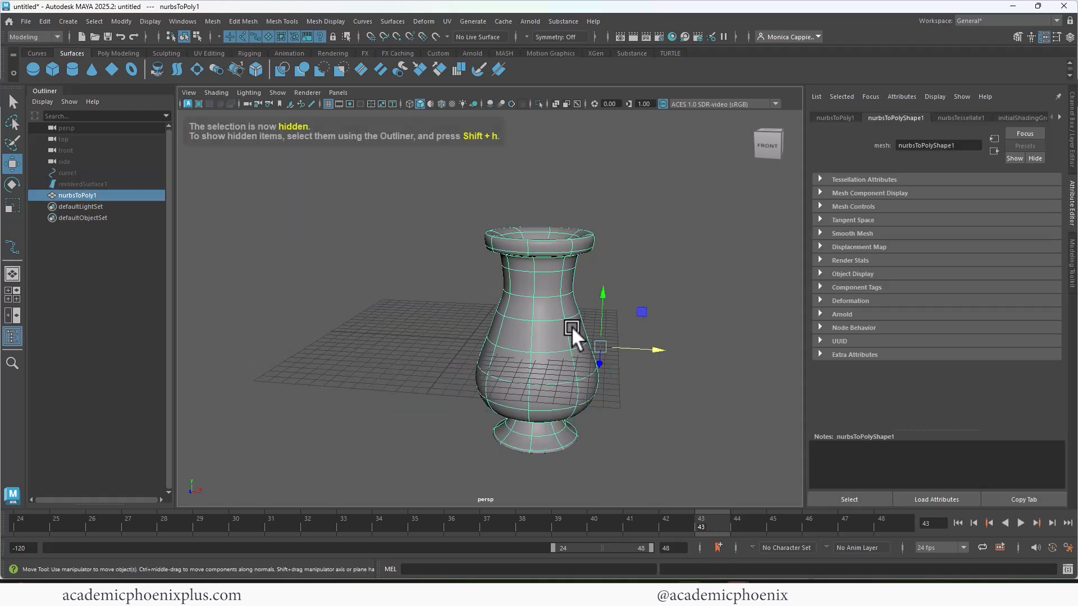
{"action": "left_click", "coordinate": [118, 54]}
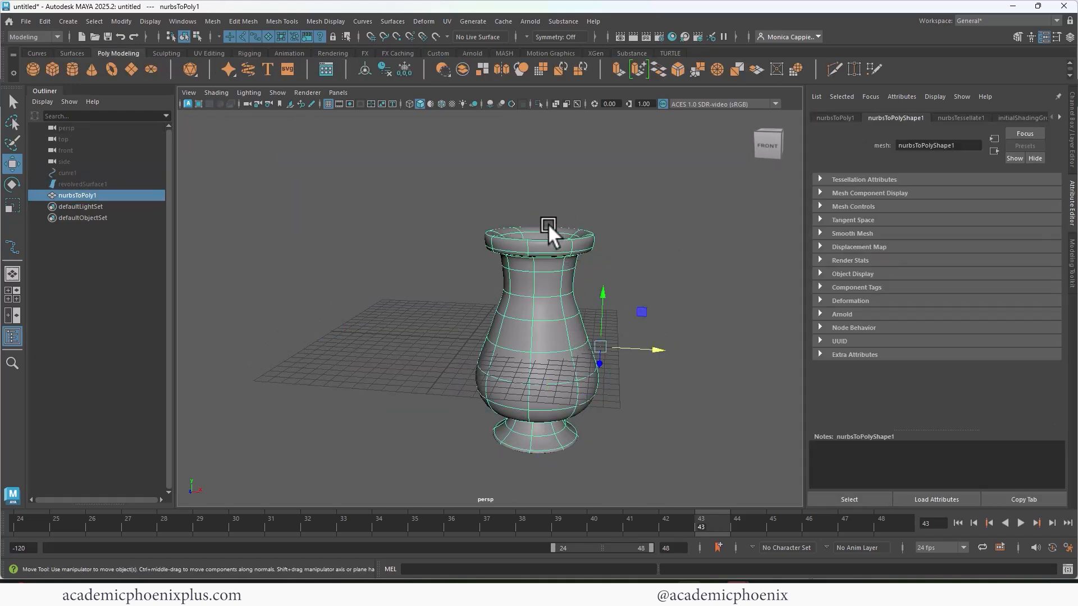
{"action": "left_click", "coordinate": [365, 68]}
{"action": "left_click_drag", "start_coordinate": [537, 275], "coordinate": [554, 197]}
{"action": "left_click_drag", "start_coordinate": [596, 244], "coordinate": [530, 215], "text": "alt"}
{"action": "right_click_drag", "start_coordinate": [530, 216], "coordinate": [692, 206], "text": "alt"}
{"action": "middle_click_drag", "start_coordinate": [573, 188], "coordinate": [592, 273], "text": "alt"}
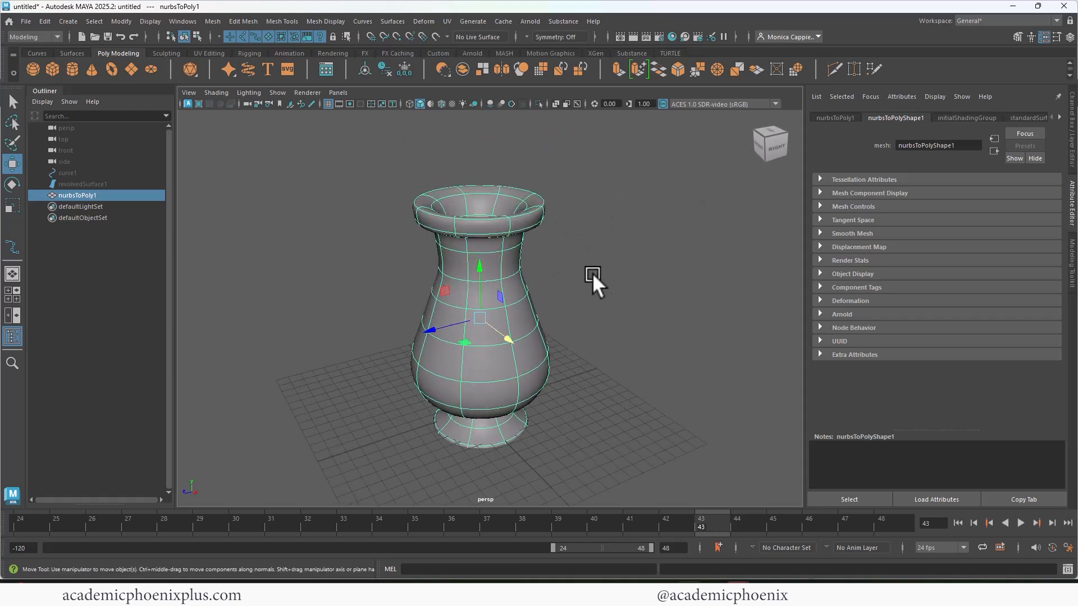
{"action": "left_click", "coordinate": [593, 272]}
{"action": "left_click_drag", "start_coordinate": [655, 207], "coordinate": [532, 223], "text": "alt"}
{"action": "left_click", "coordinate": [527, 223]}
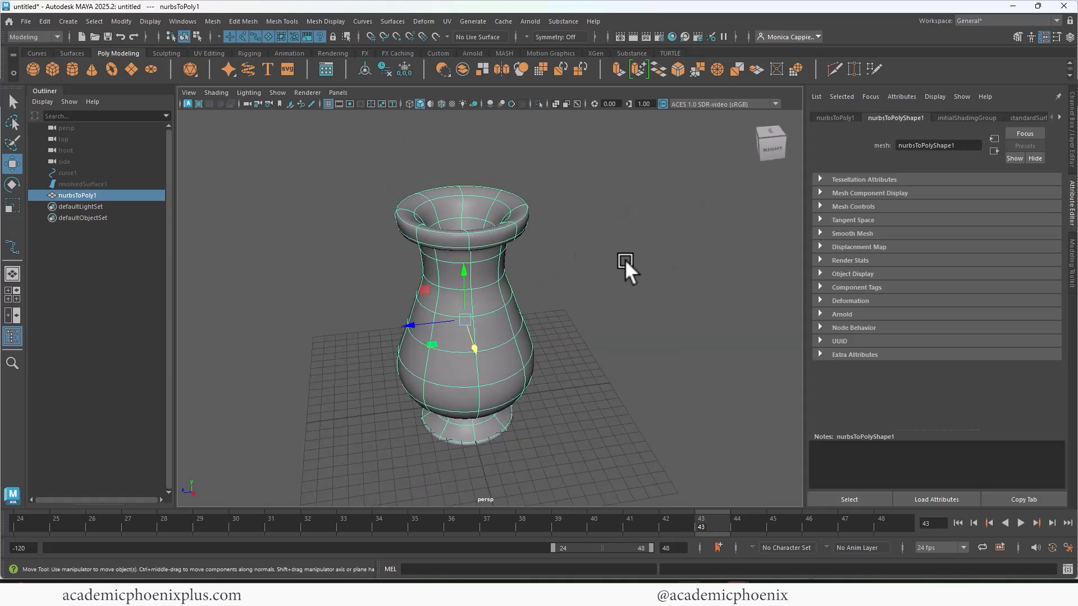
- Rename the polygon vase to vase_geo in the Outliner
{"action": "double_click", "coordinate": [109, 194]}
{"action": "type", "text": "vase geo"}
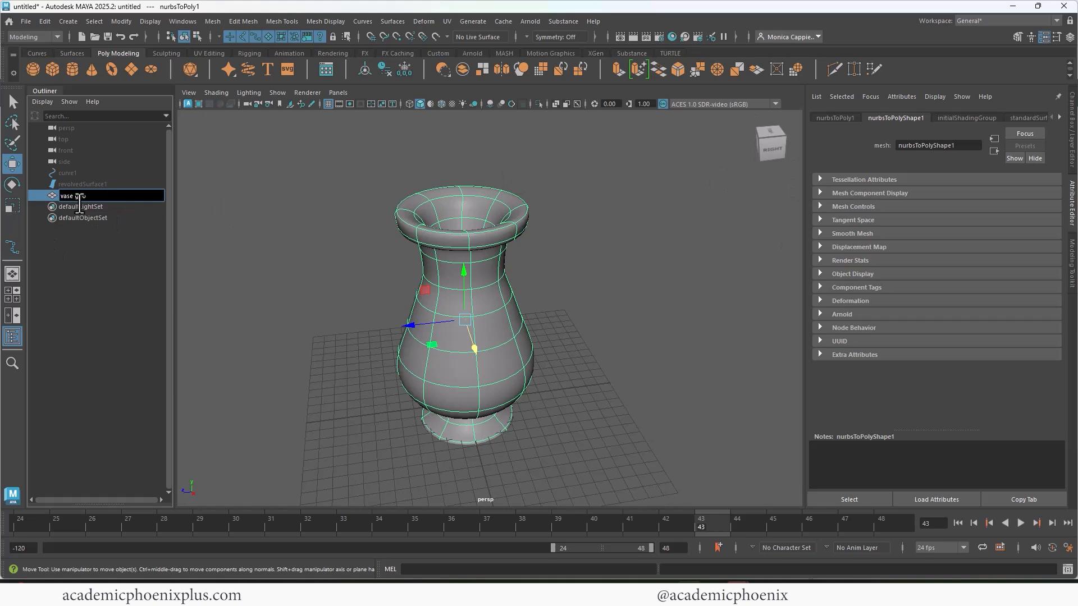
{"action": "key", "text": "Return"}
- Assign a new Arnold aiStandardSurface material to the vase
{"action": "left_click_drag", "start_coordinate": [522, 314], "coordinate": [531, 265], "text": "alt"}
{"action": "right_click_drag", "start_coordinate": [528, 260], "coordinate": [612, 568]}
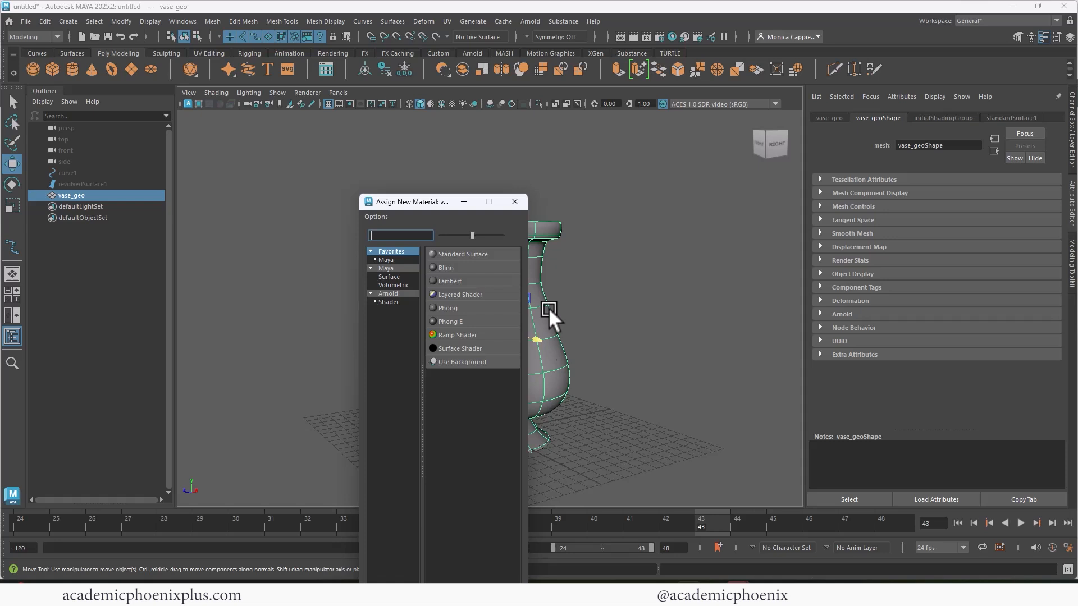
{"action": "left_click", "coordinate": [400, 294]}
{"action": "left_click", "coordinate": [473, 441]}
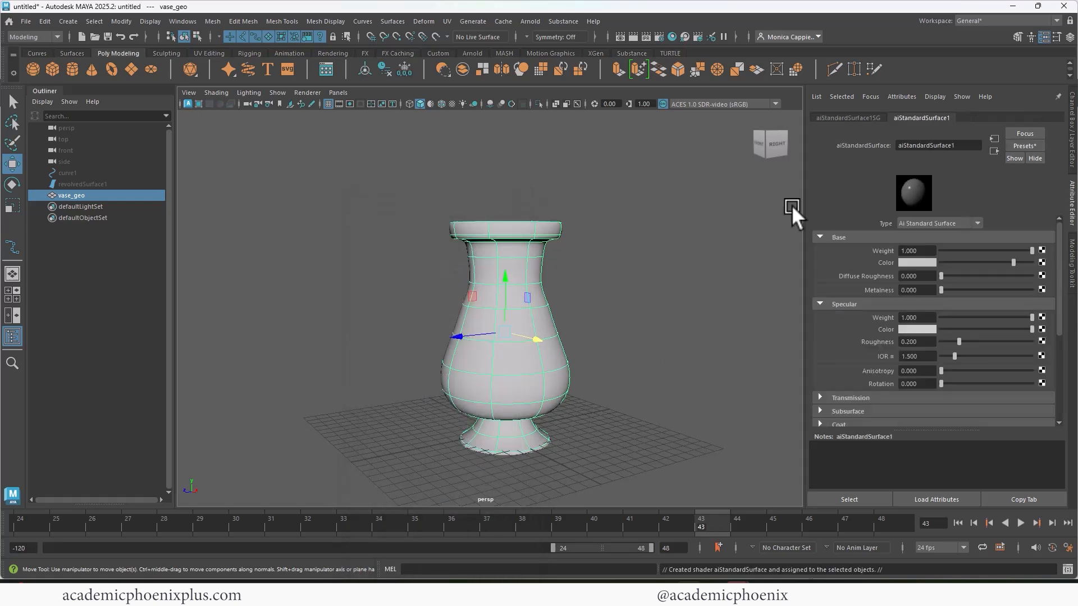
- Give the vase material a soft yellow base color (H 60, S 0.686, V 1) and lower its specular roughness to about 0.156
{"action": "left_click", "coordinate": [913, 263]}
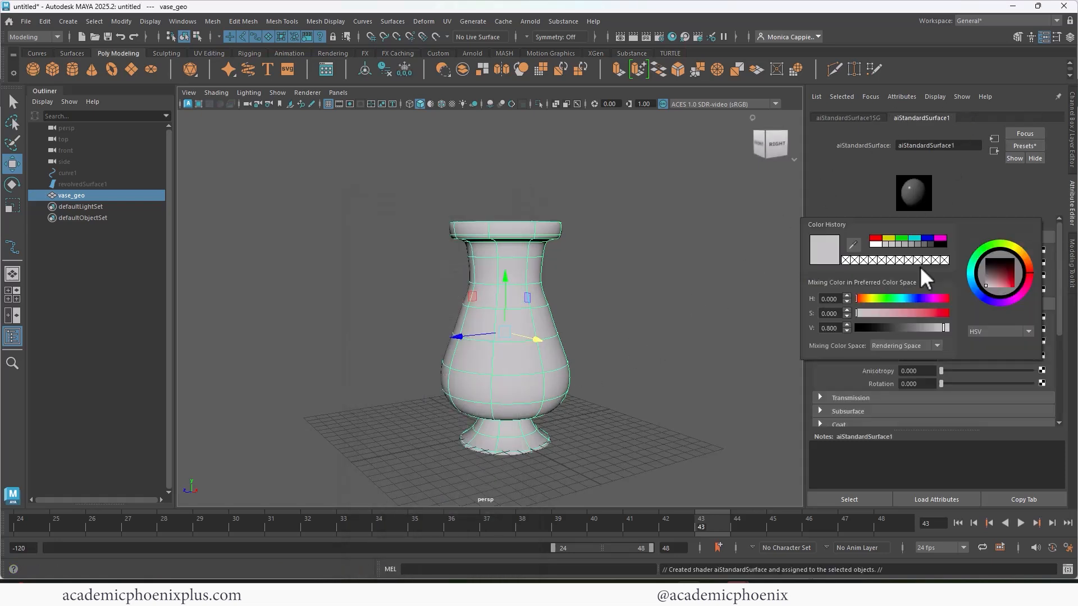
{"action": "left_click", "coordinate": [885, 239]}
{"action": "left_click_drag", "start_coordinate": [949, 313], "coordinate": [919, 314]}
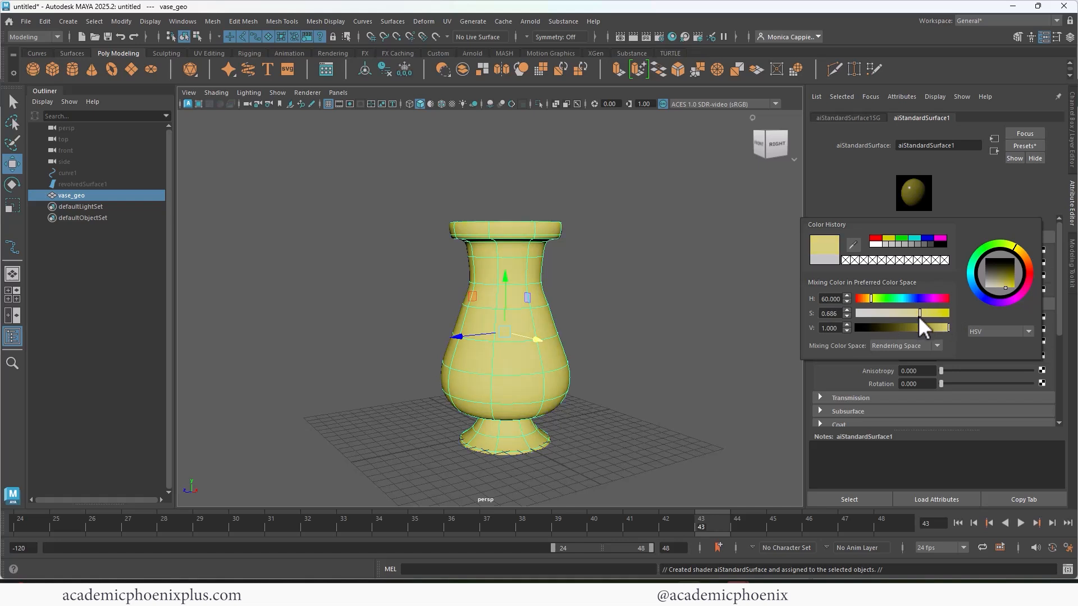
{"action": "left_click", "coordinate": [678, 258]}
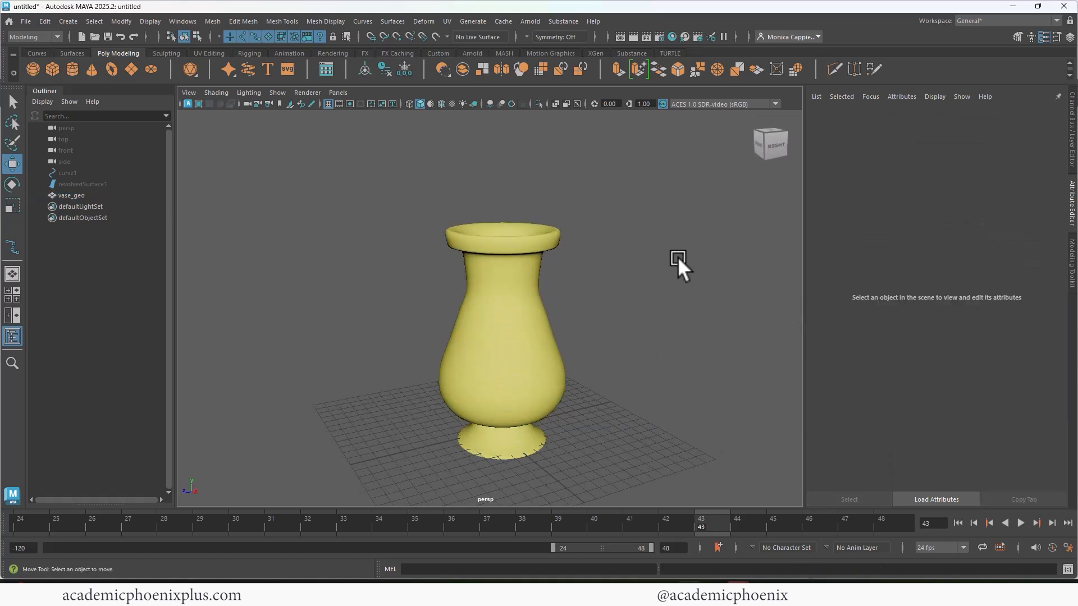
{"action": "left_click", "coordinate": [496, 354]}
{"action": "left_click", "coordinate": [943, 118]}
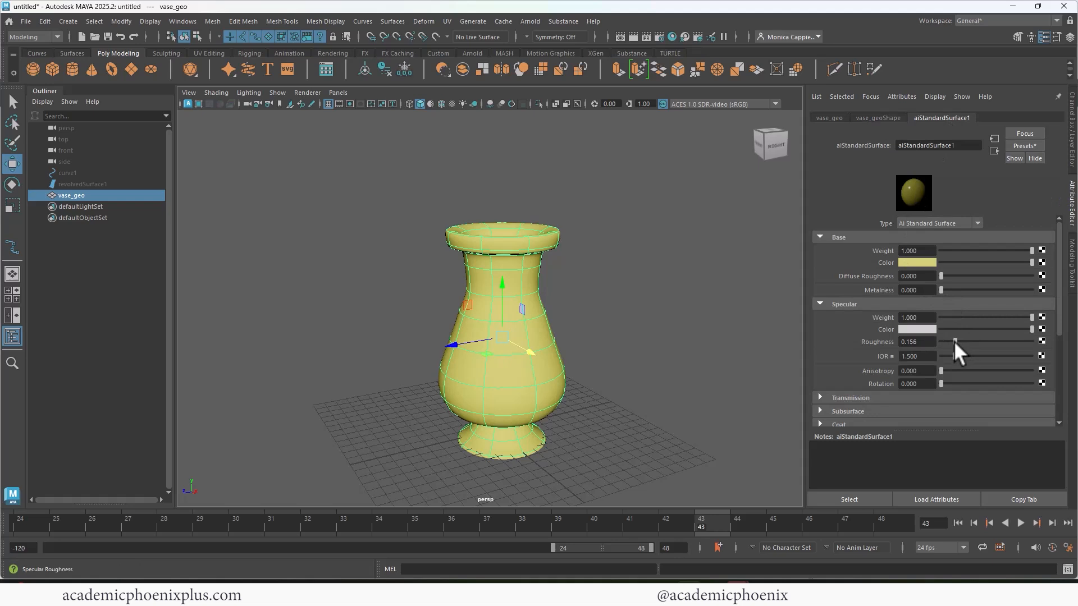
- Create a polygon disc under the vase and scale it uniformly by about 18.8 to serve as a floor
{"action": "left_click", "coordinate": [151, 70]}
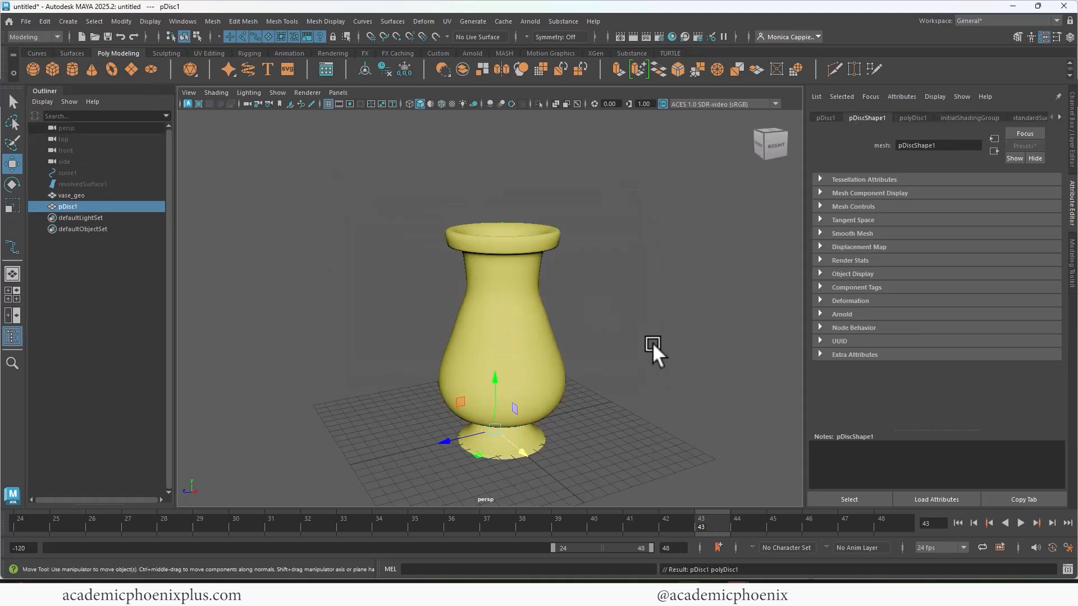
{"action": "scroll", "coordinate": [595, 357], "scroll_direction": "down", "scroll_amount": 3}
{"action": "key", "text": "r"}
{"action": "left_click_drag", "start_coordinate": [504, 391], "coordinate": [700, 397]}
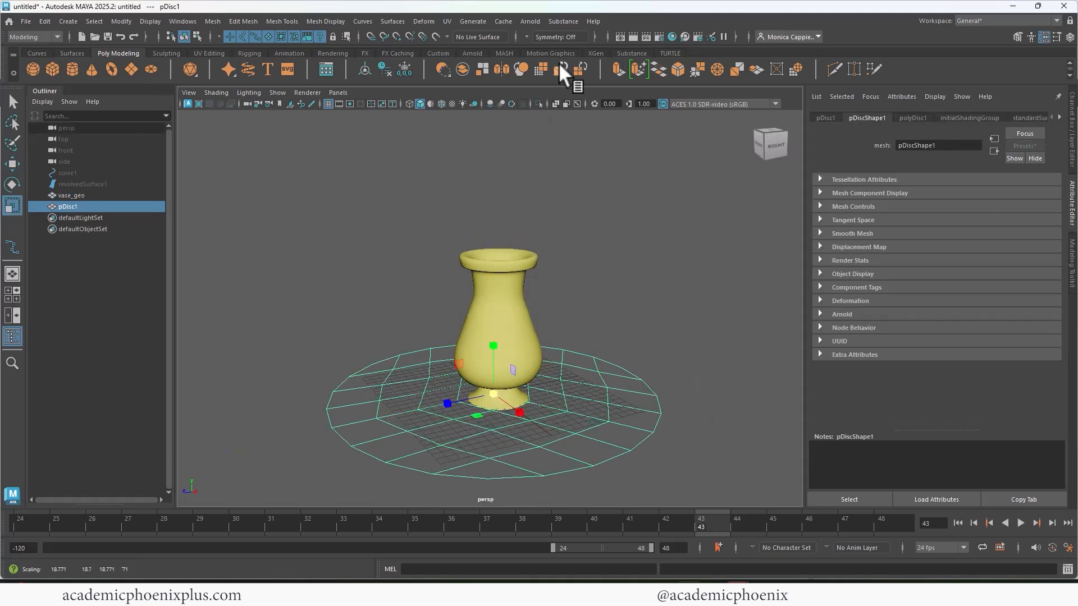
- Add an Arnold Physical Sky light to the scene and select the vase with the Select tool active
{"action": "left_click", "coordinate": [531, 18]}
{"action": "mouse_move", "coordinate": [544, 95]}
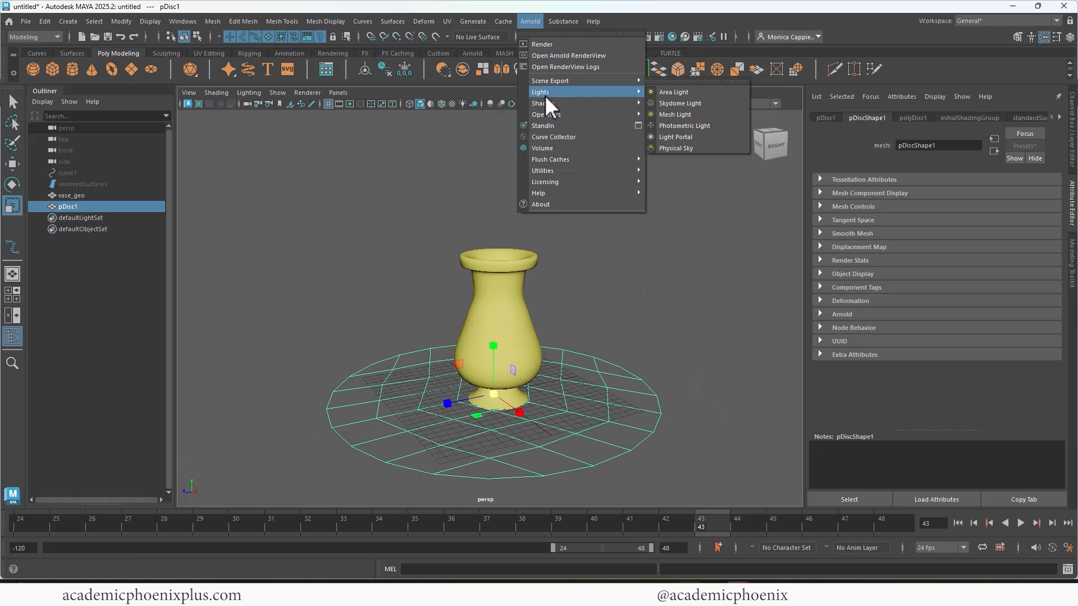
{"action": "left_click", "coordinate": [657, 147]}
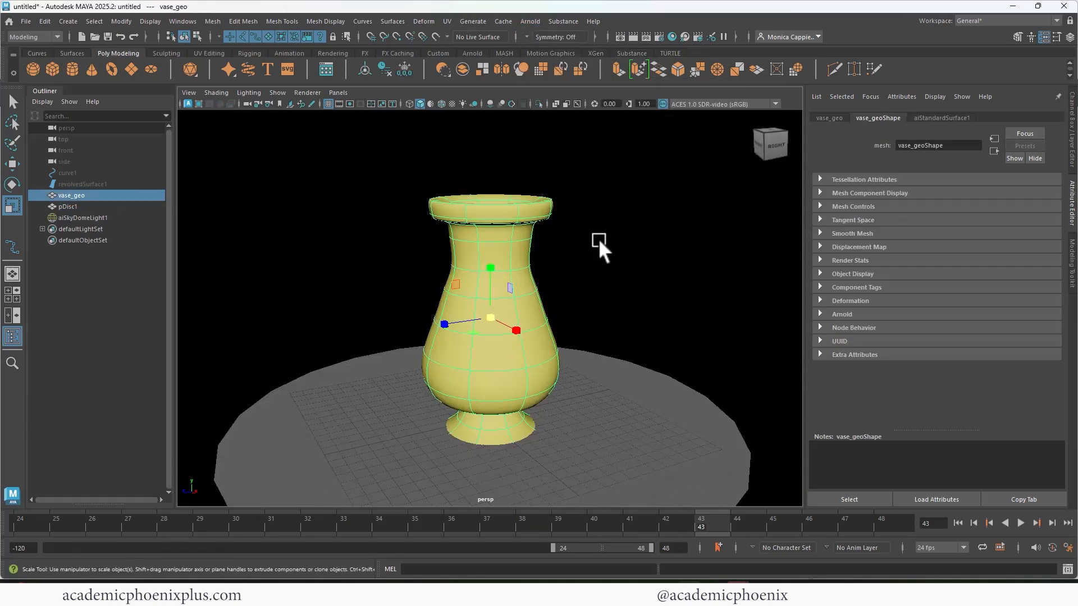
{"action": "key", "text": "q"}
- Save the scene as StylizedFlowers_v1 in Maya Binary format in the stylizedFlowers project's scenes folder
{"action": "key", "text": "ctrl+shift+s"}
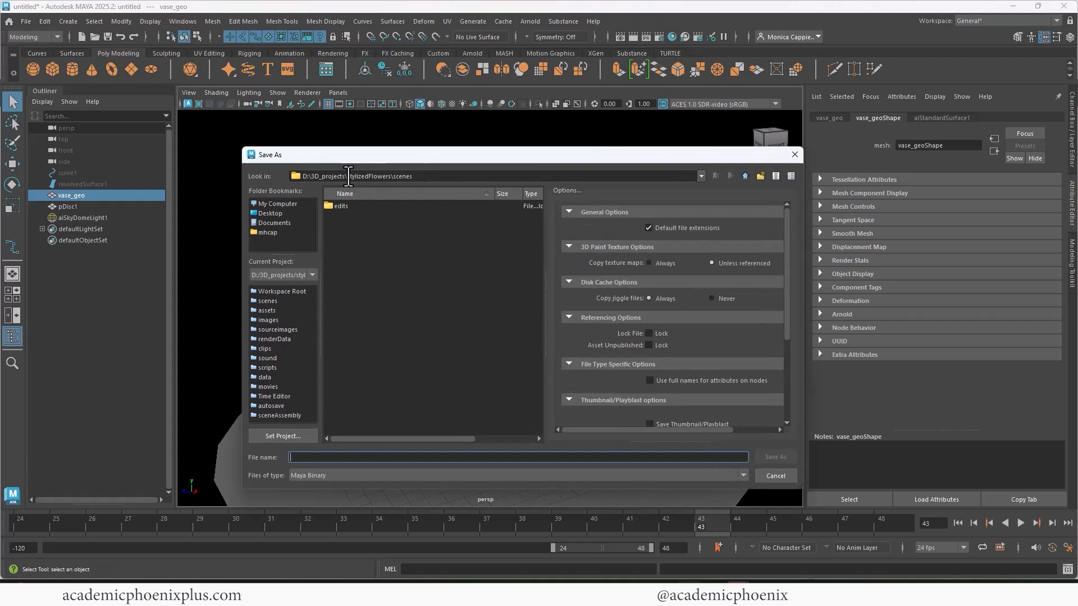
{"action": "left_click_drag", "start_coordinate": [348, 175], "coordinate": [399, 172]}
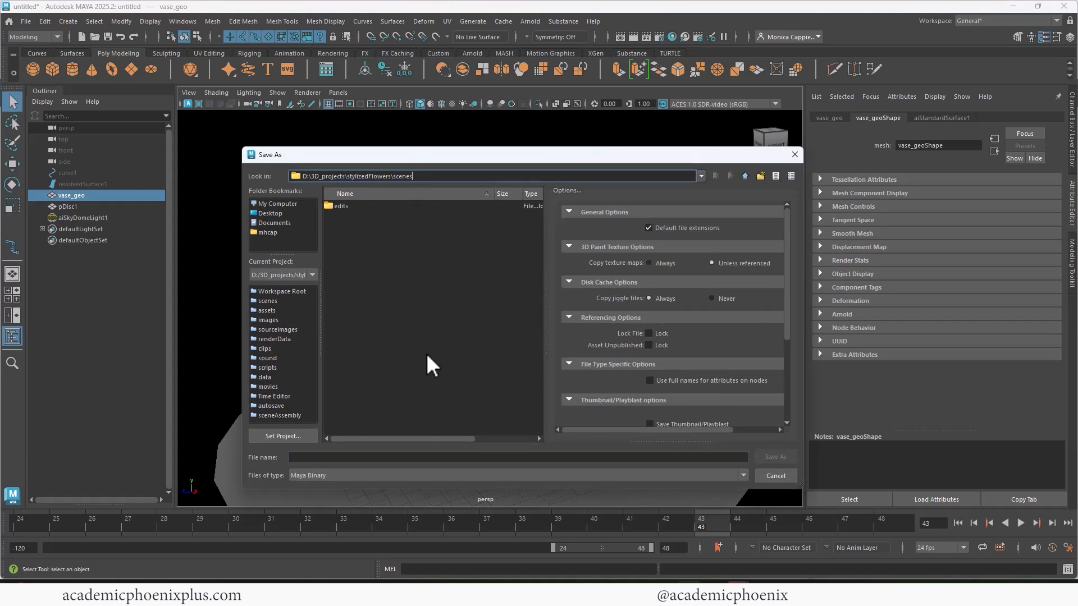
{"action": "left_click", "coordinate": [314, 457]}
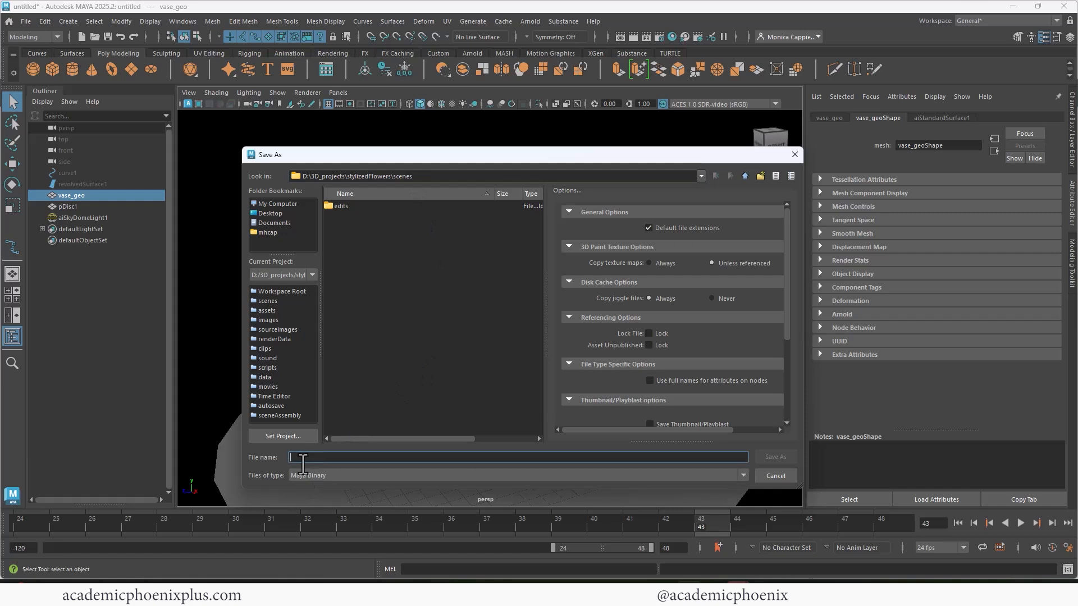
{"action": "type", "text": "Sty"}
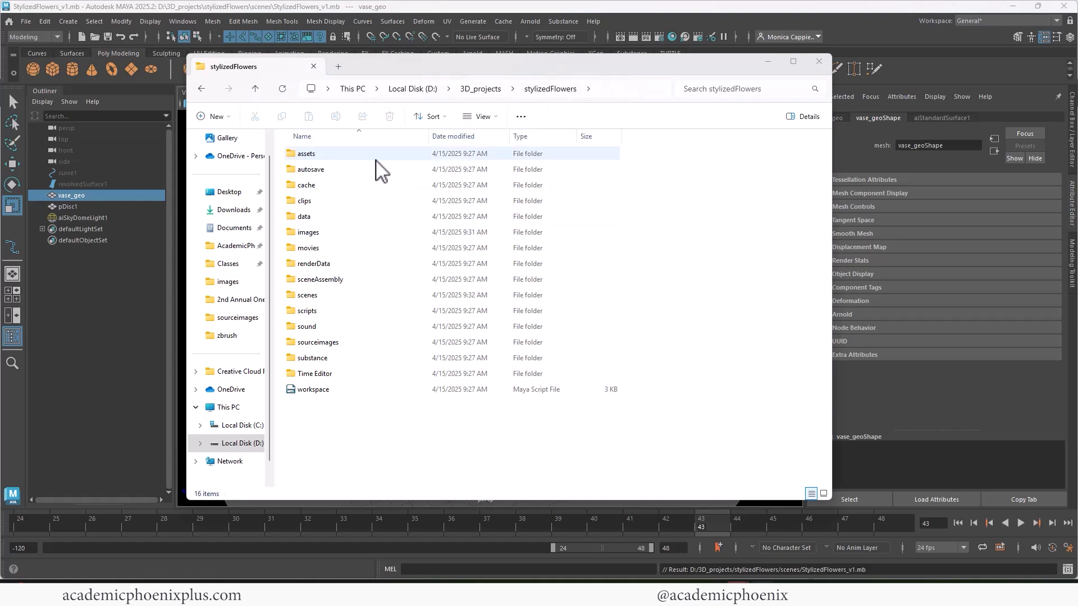
- Switch to File Explorer, check the project's scenes folder for the saved file and return to the stylizedFlowers folder
{"action": "left_click", "coordinate": [334, 298]}
{"action": "double_click", "coordinate": [333, 298]}
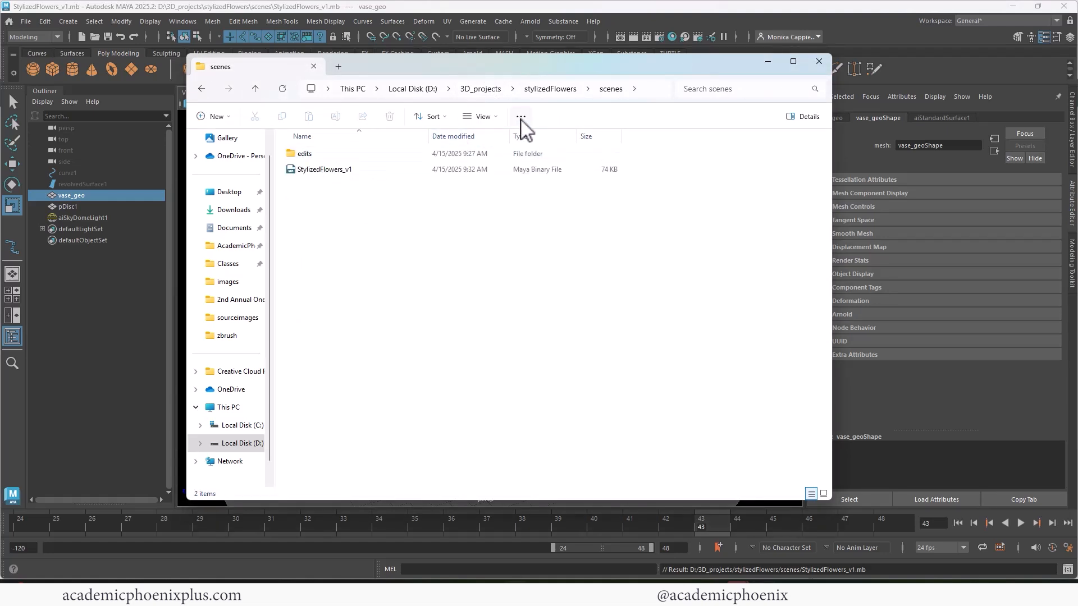
{"action": "left_click", "coordinate": [553, 90]}
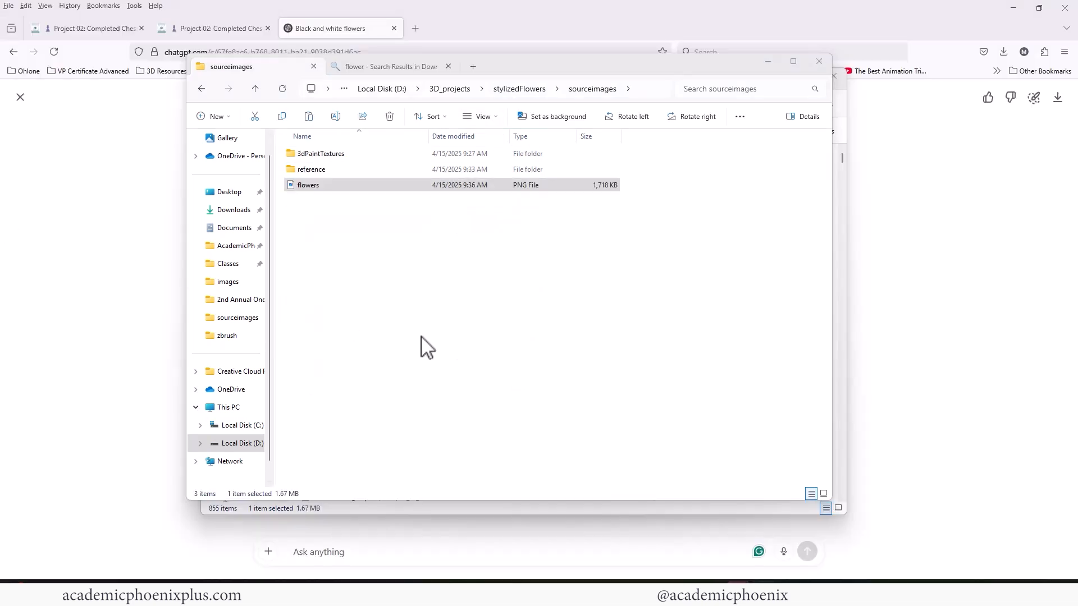
- Open the project's sourceimages folder and view the flowers image, closing the viewer when done
{"action": "left_click", "coordinate": [427, 348]}
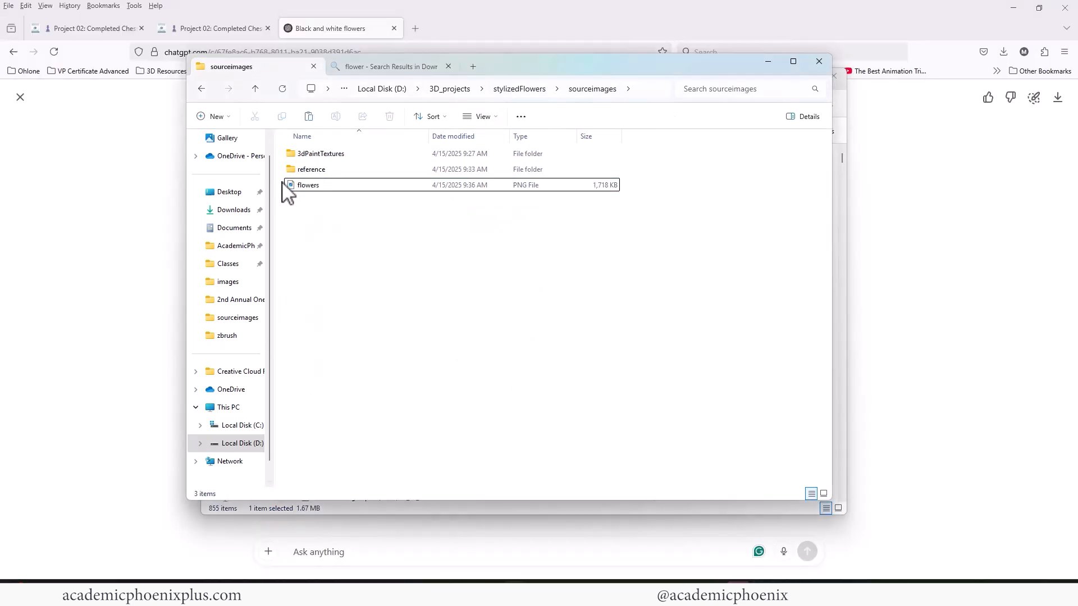
{"action": "left_click", "coordinate": [315, 186]}
{"action": "double_click", "coordinate": [324, 189]}
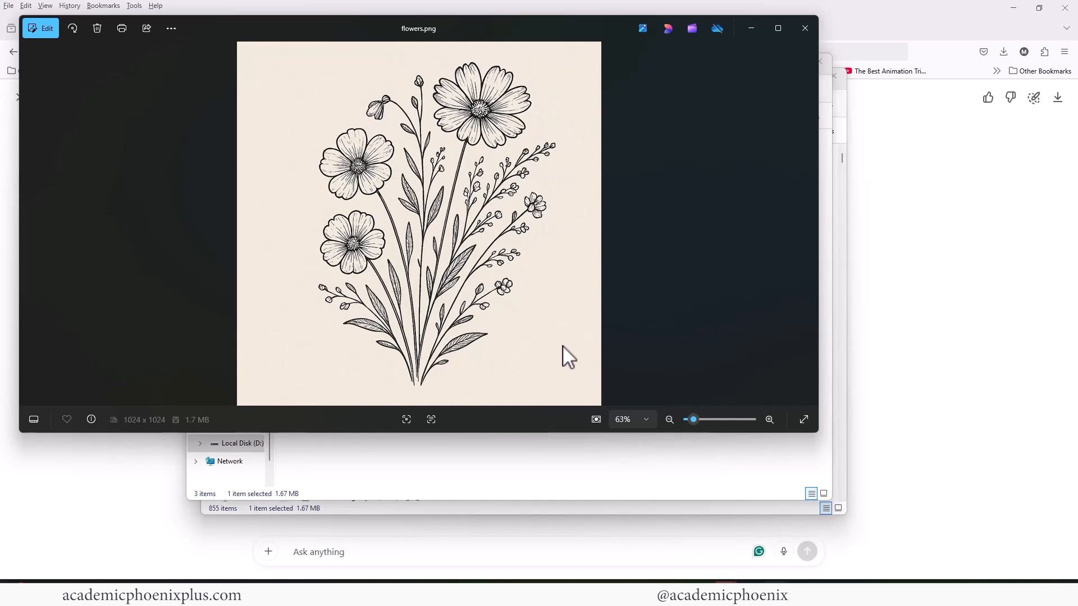
{"action": "left_click", "coordinate": [806, 34]}
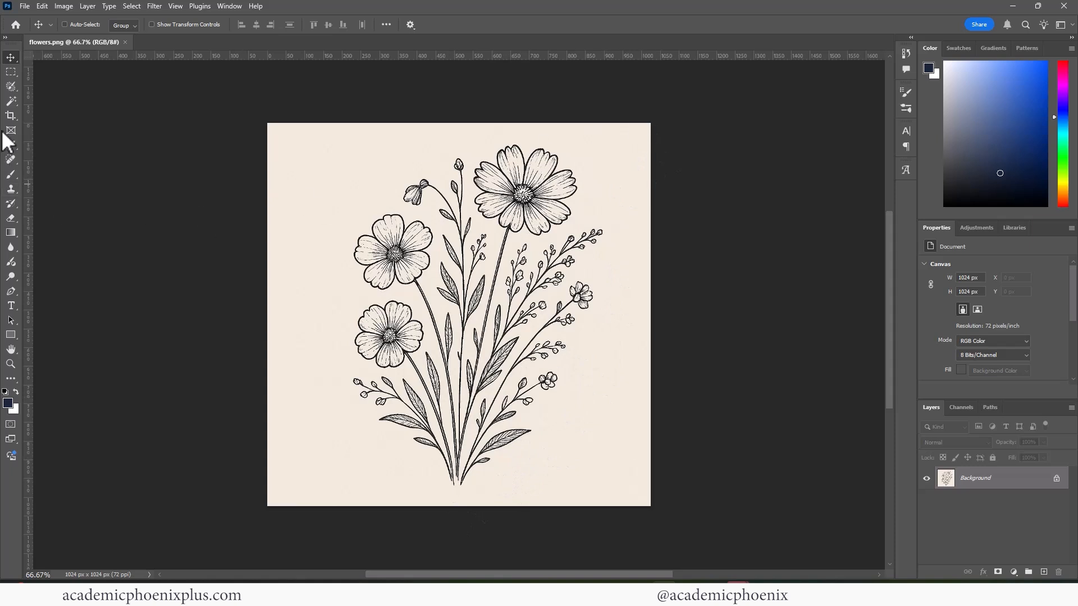
- In Photoshop, isolate the flowers onto a new layer using an inverted Magic Wand selection of the beige backdrop, and hide the Background layer
{"action": "left_click_drag", "start_coordinate": [12, 103], "coordinate": [77, 120]}
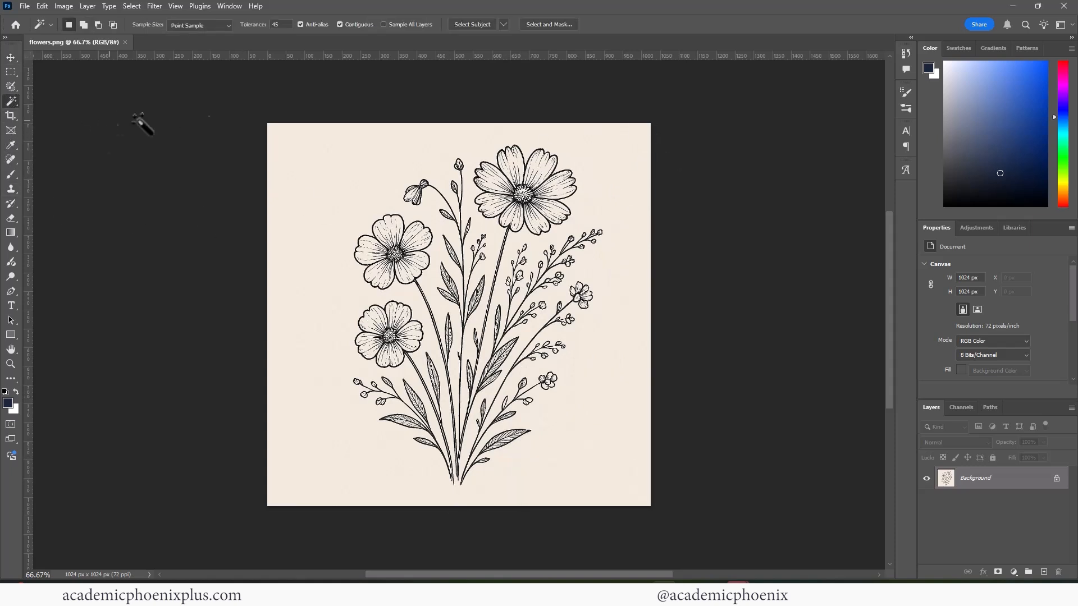
{"action": "left_click", "coordinate": [381, 157]}
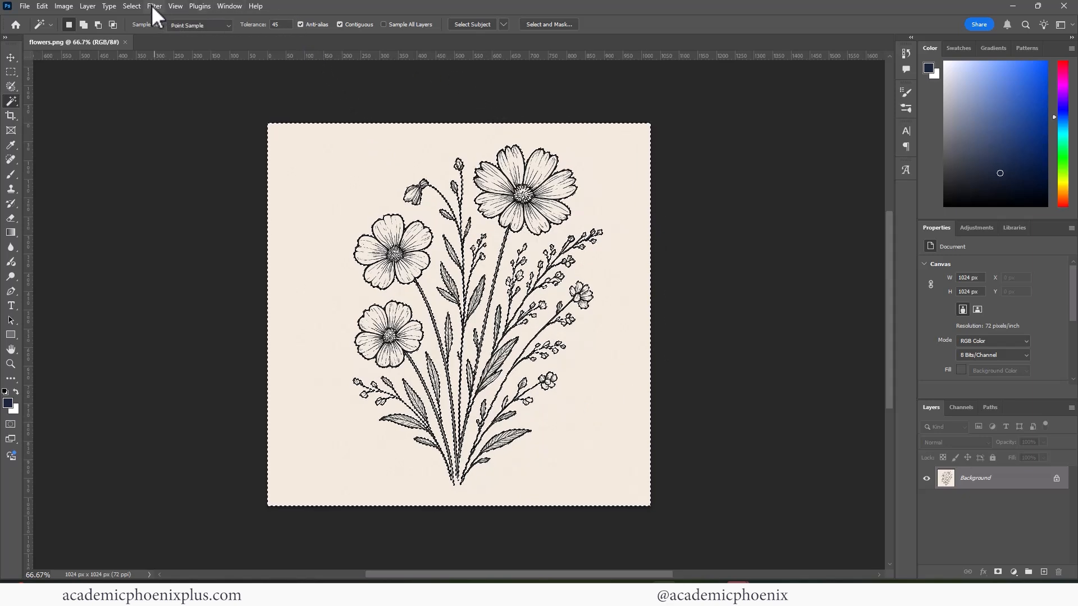
{"action": "left_click", "coordinate": [133, 6]}
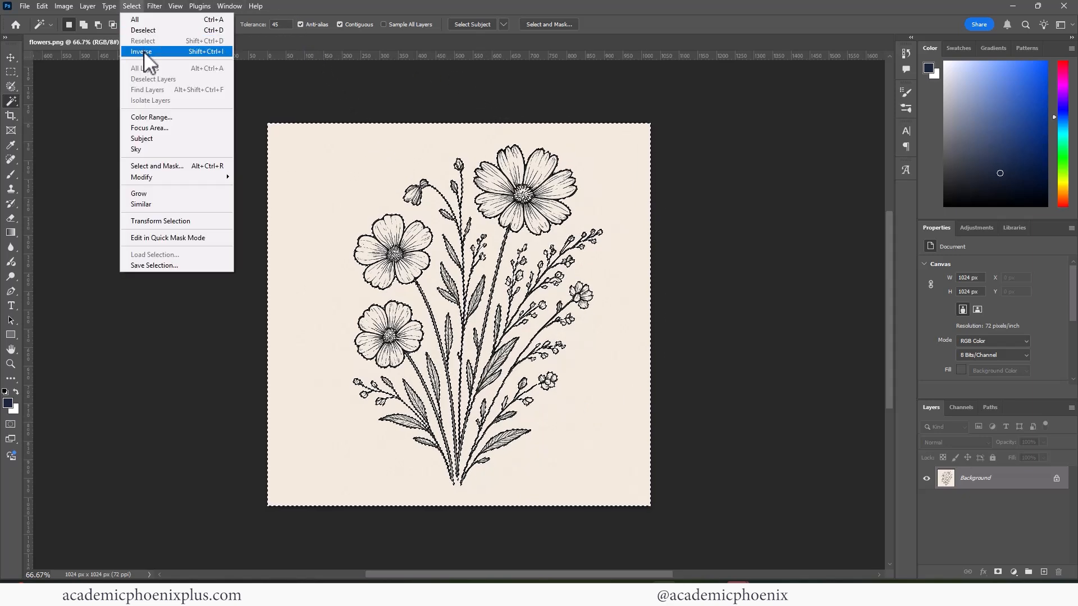
{"action": "left_click", "coordinate": [185, 52]}
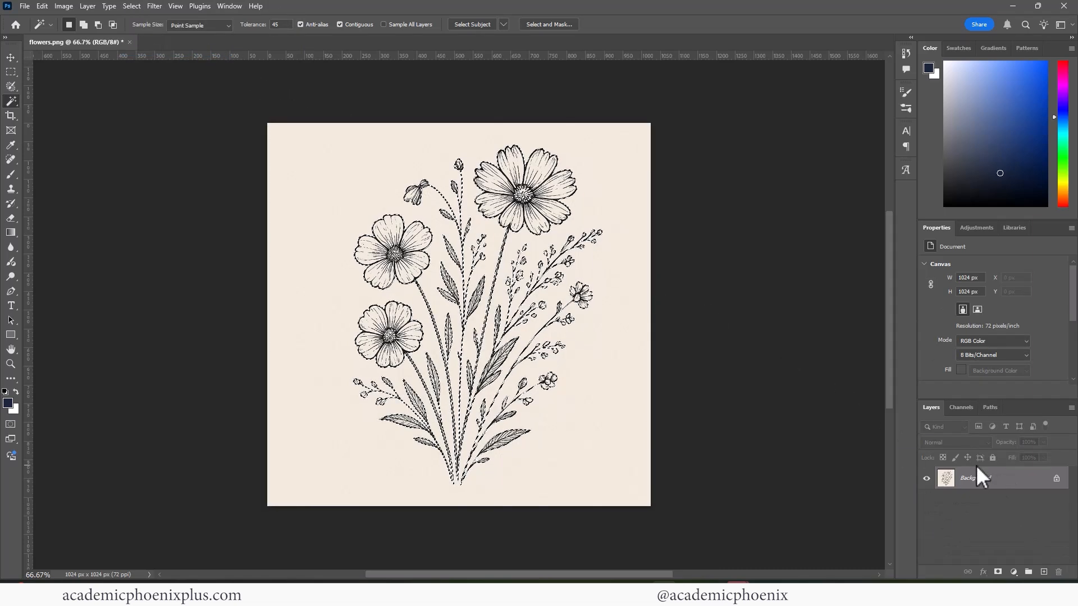
{"action": "key", "text": "ctrl+j"}
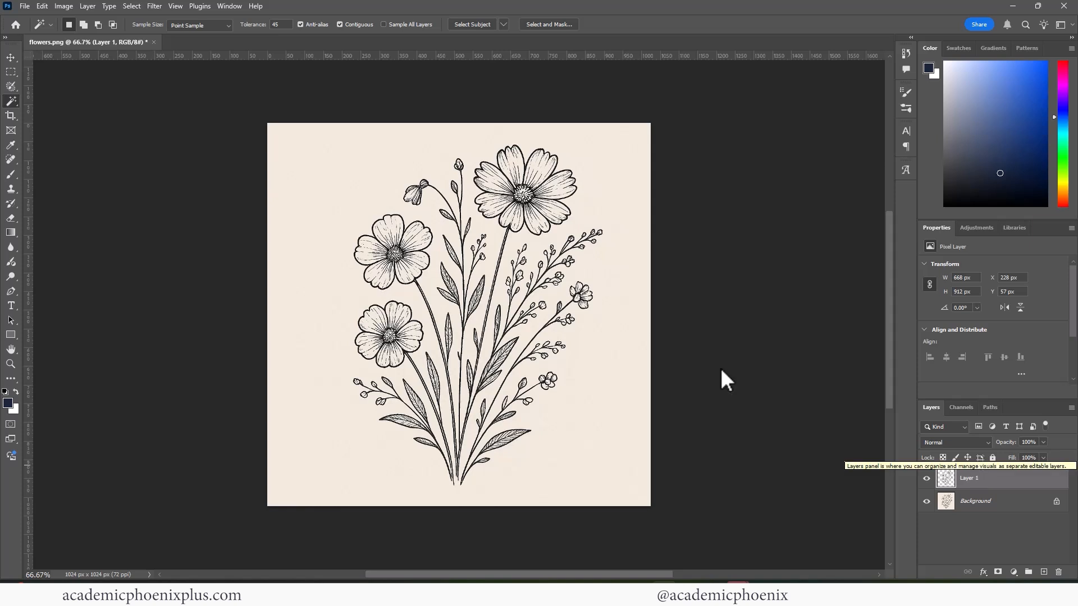
{"action": "left_click", "coordinate": [926, 501]}
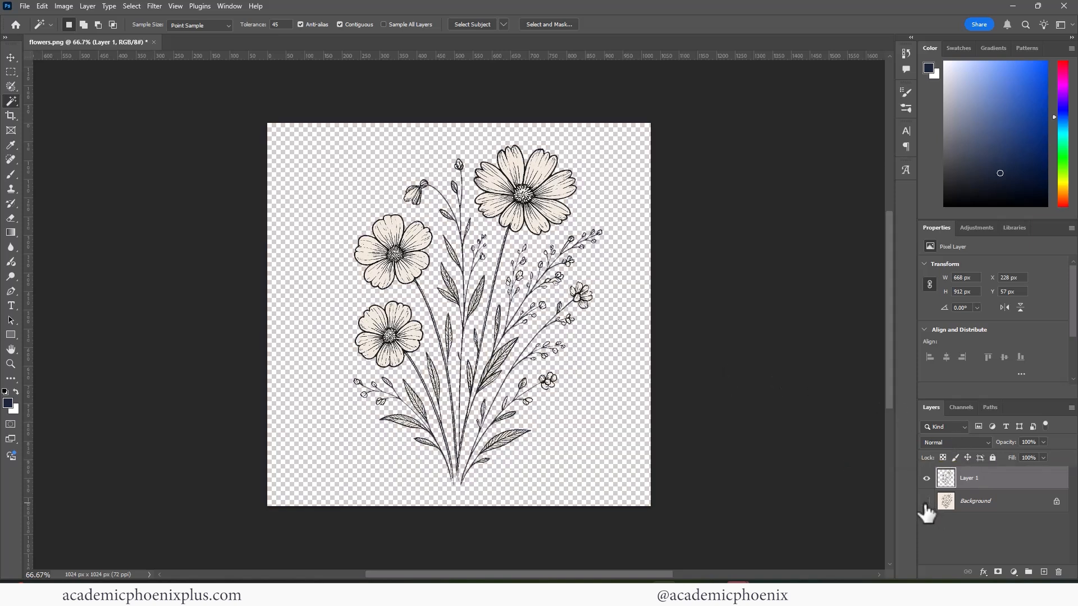
- Add a new layer beneath the flowers layer and fill it with the default black foreground color at 100% opacity
{"action": "left_click", "coordinate": [1043, 572]}
{"action": "left_click_drag", "start_coordinate": [985, 477], "coordinate": [987, 519]}
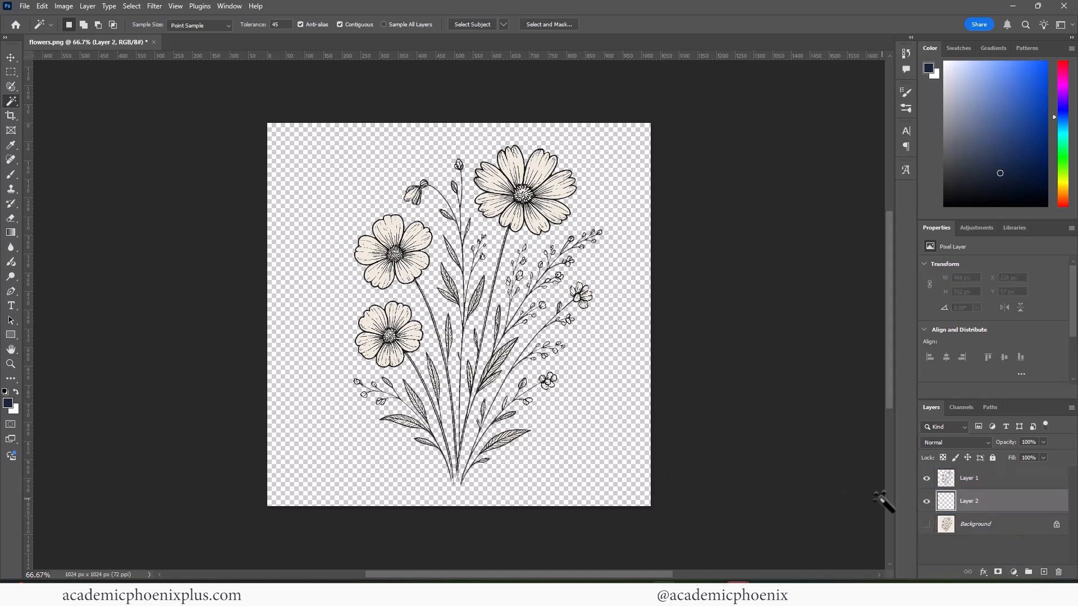
{"action": "key", "text": "d"}
{"action": "key", "text": "i"}
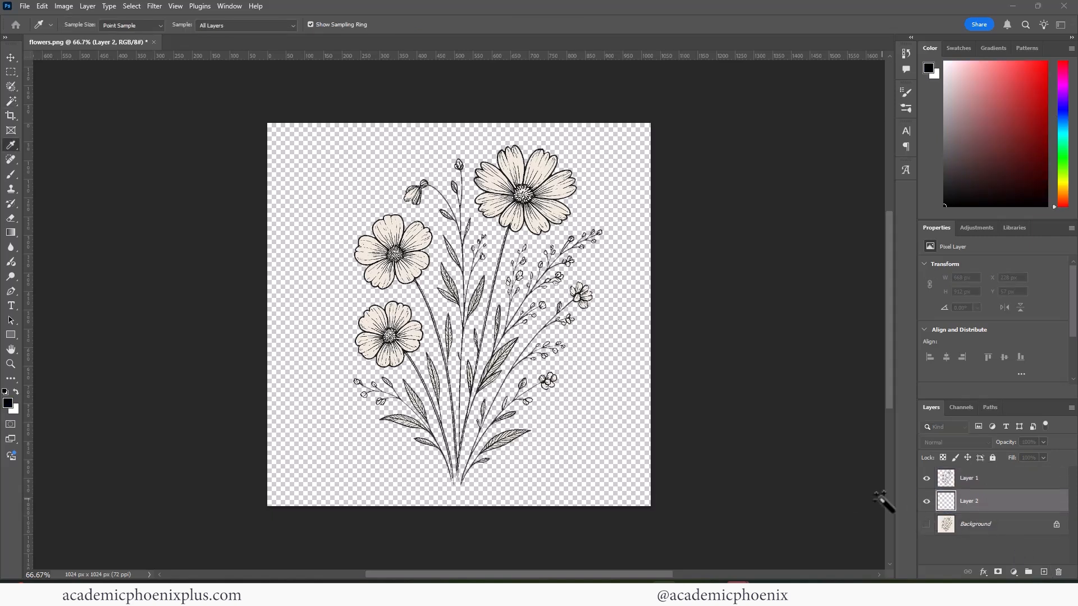
{"action": "key", "text": "shift+F5"}
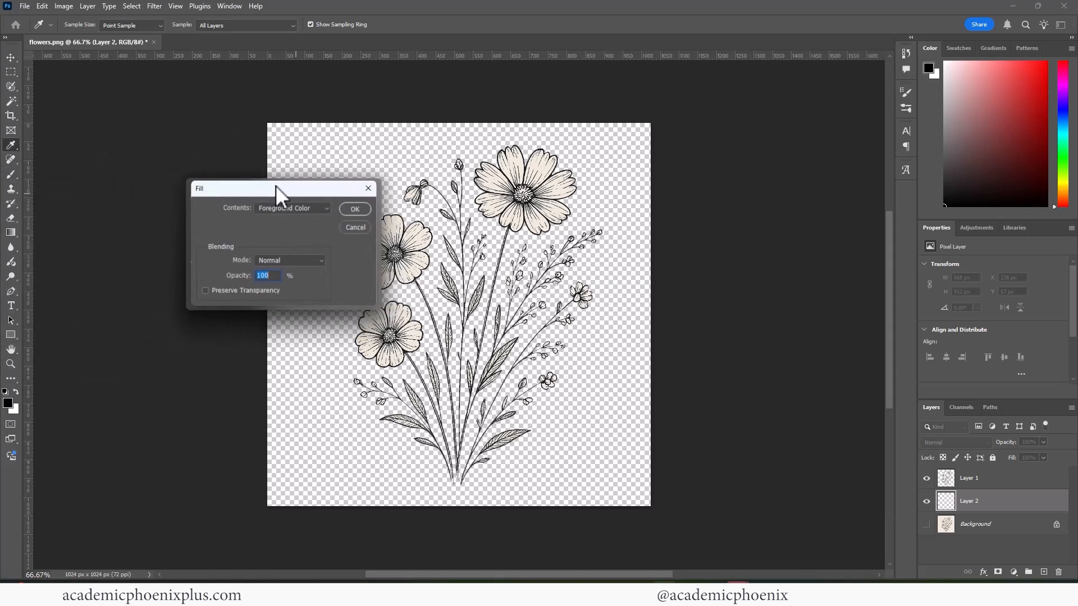
{"action": "left_click", "coordinate": [371, 186]}
{"action": "key", "text": "w"}
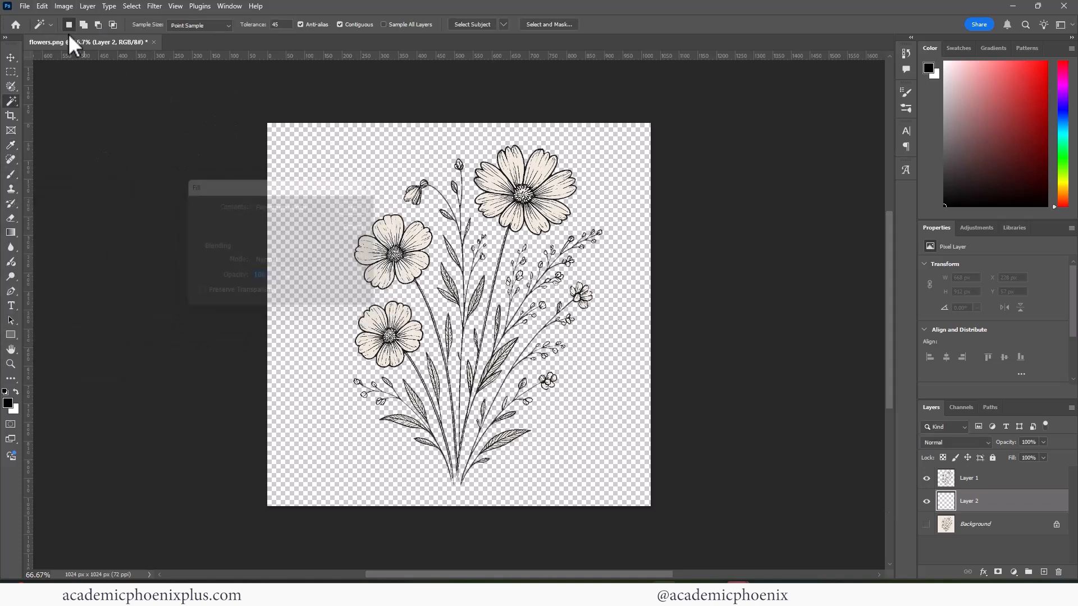
{"action": "left_click", "coordinate": [43, 7]}
{"action": "left_click", "coordinate": [96, 183]}
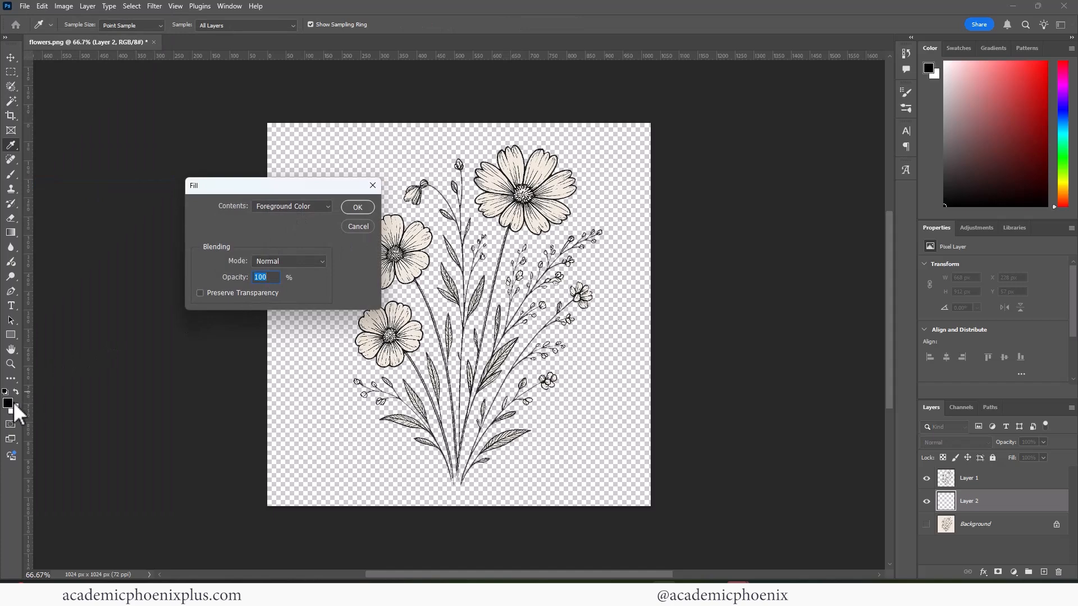
{"action": "left_click", "coordinate": [369, 207]}
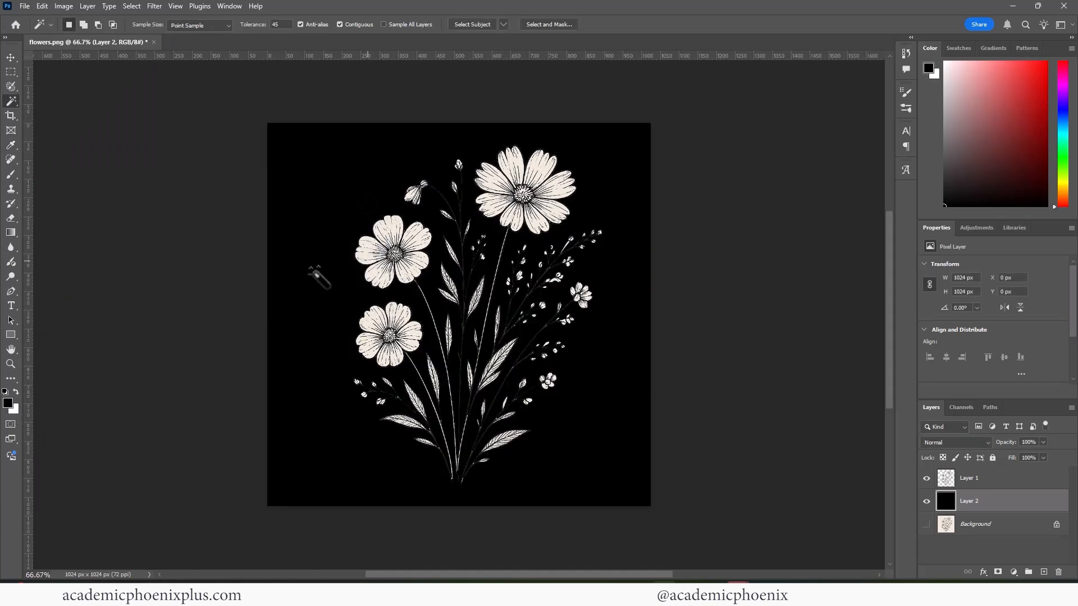
- Examine the thin stems, leaves and petal edges up close against the black fill
{"action": "left_click", "coordinate": [11, 364]}
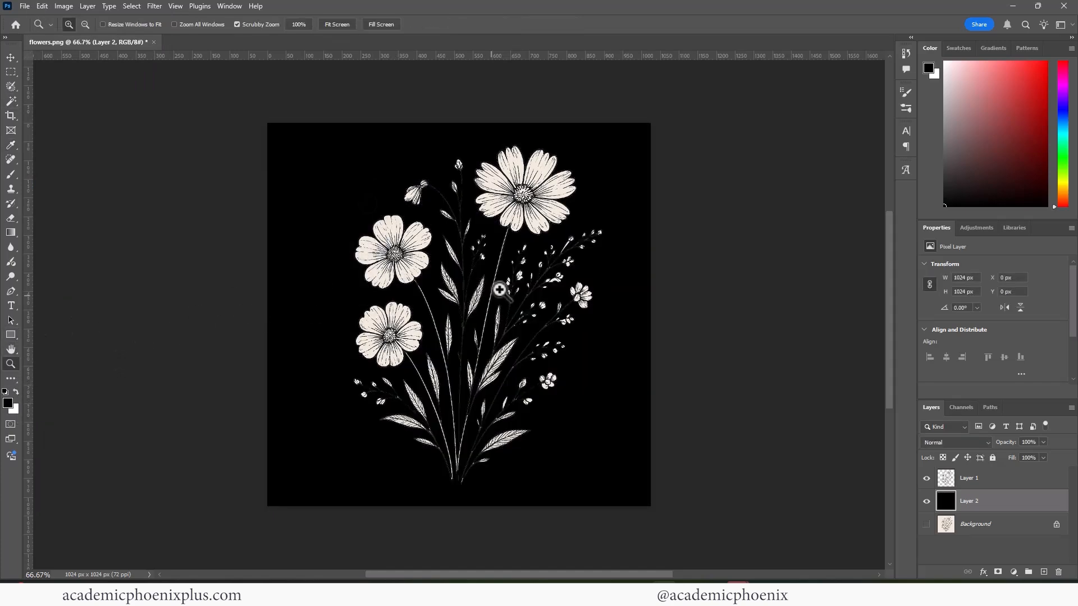
{"action": "left_click", "coordinate": [520, 289]}
{"action": "left_click", "coordinate": [520, 289]}
{"action": "left_click", "coordinate": [520, 289]}
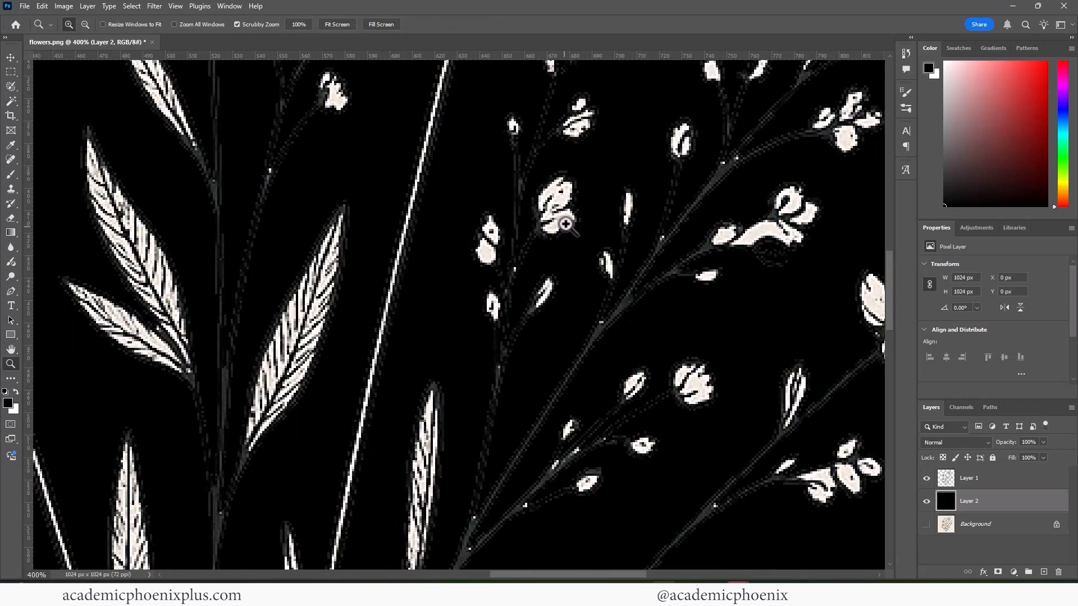
{"action": "left_click", "coordinate": [643, 272], "text": "alt"}
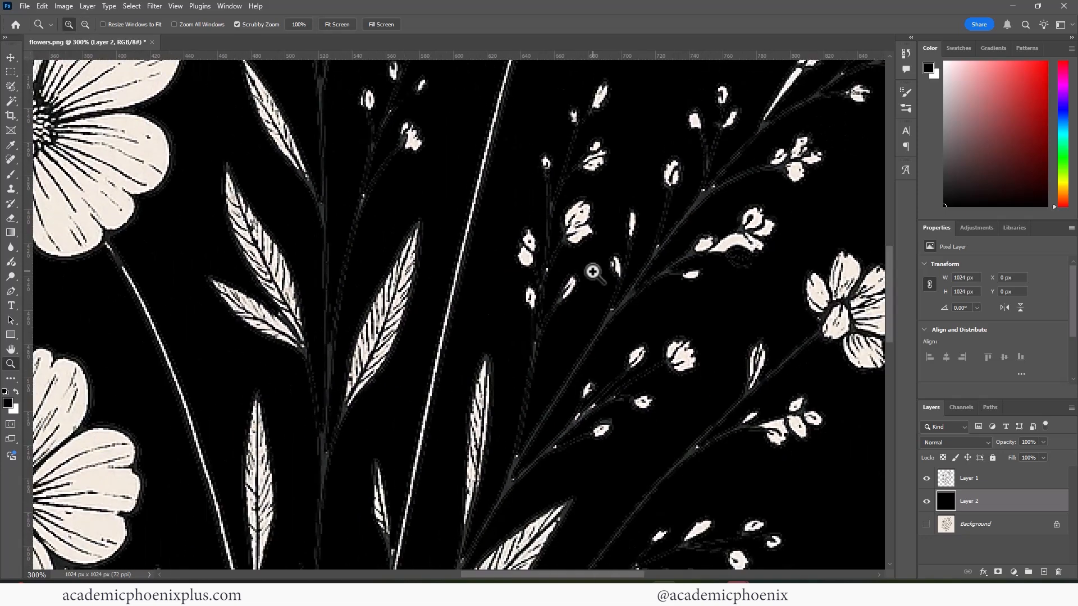
{"action": "left_click", "coordinate": [584, 283], "text": "alt"}
{"action": "left_click", "coordinate": [584, 283], "text": "alt"}
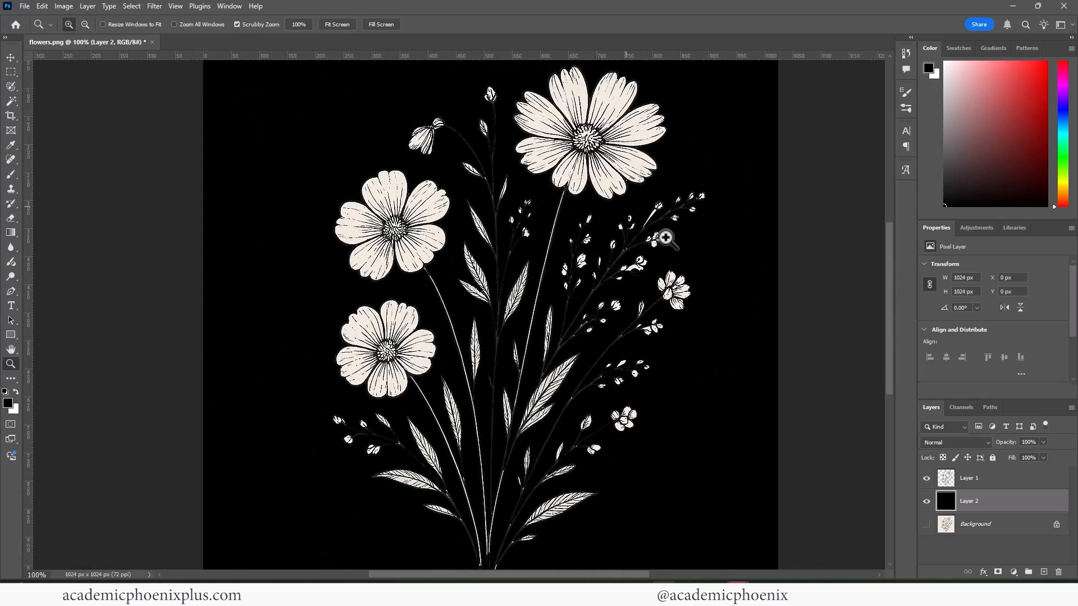
- Hide the black fill layer and give Layer 1 a 1 px black (000000) stroke positioned inside
{"action": "left_click", "coordinate": [926, 501]}
{"action": "left_click", "coordinate": [1031, 481]}
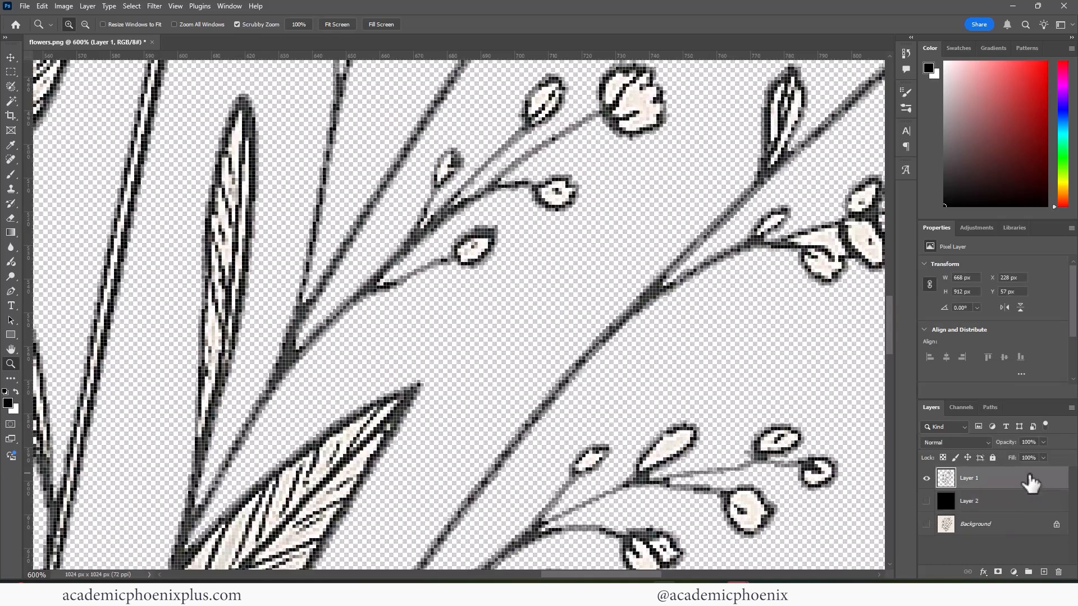
{"action": "double_click", "coordinate": [1037, 484]}
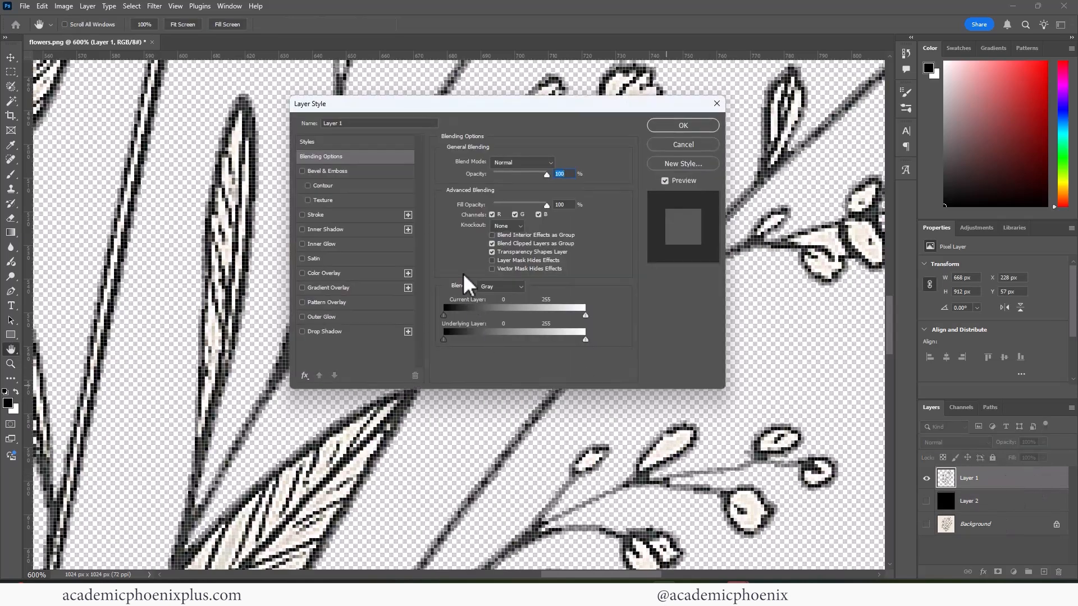
{"action": "left_click", "coordinate": [322, 216]}
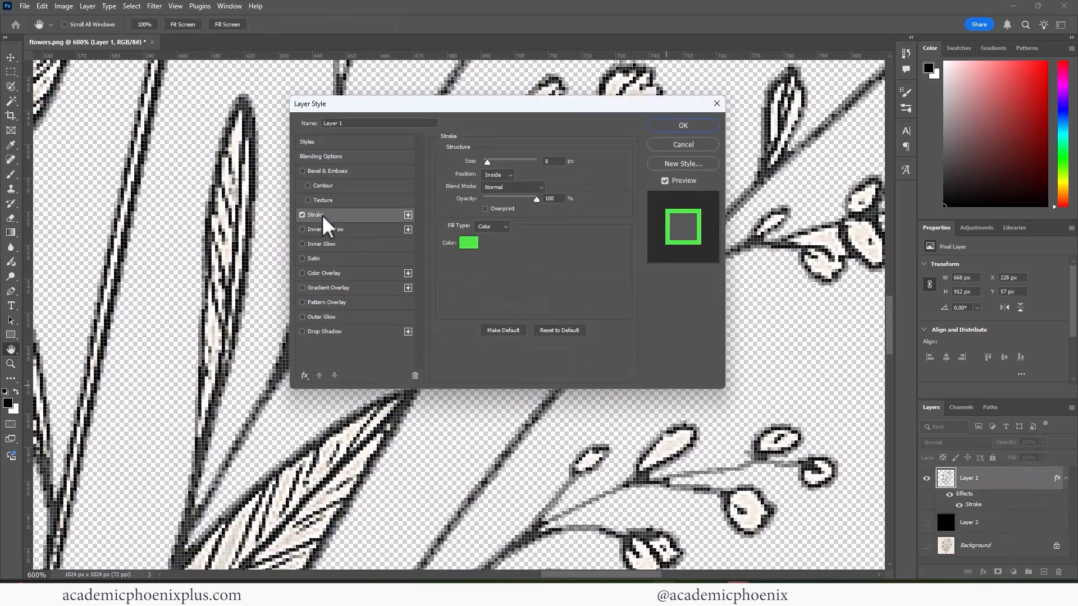
{"action": "left_click_drag", "start_coordinate": [487, 163], "coordinate": [450, 177]}
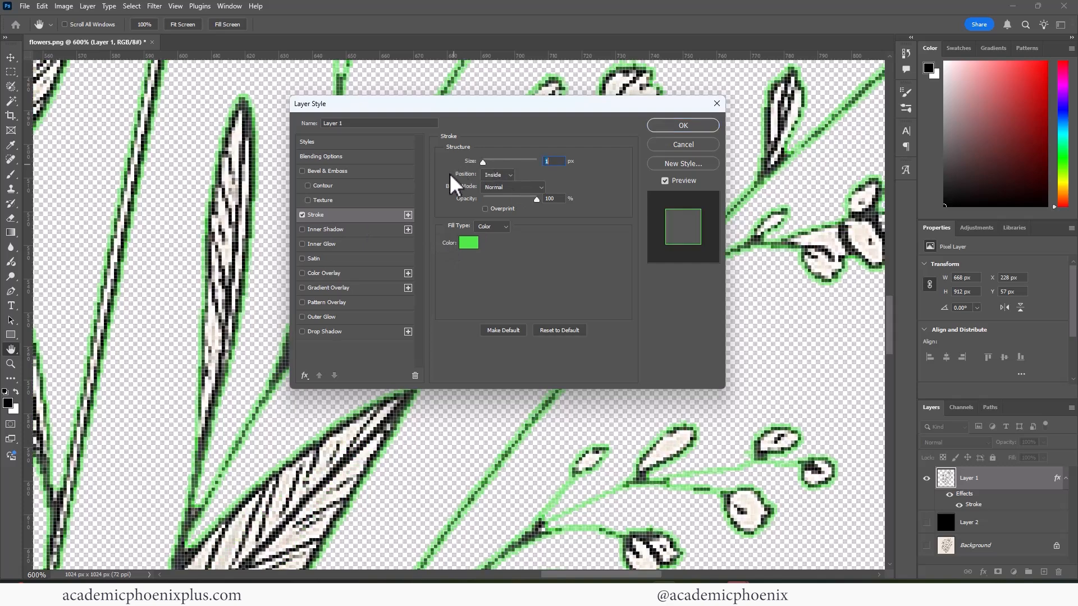
{"action": "left_click", "coordinate": [469, 243]}
{"action": "left_click_drag", "start_coordinate": [382, 229], "coordinate": [354, 381]}
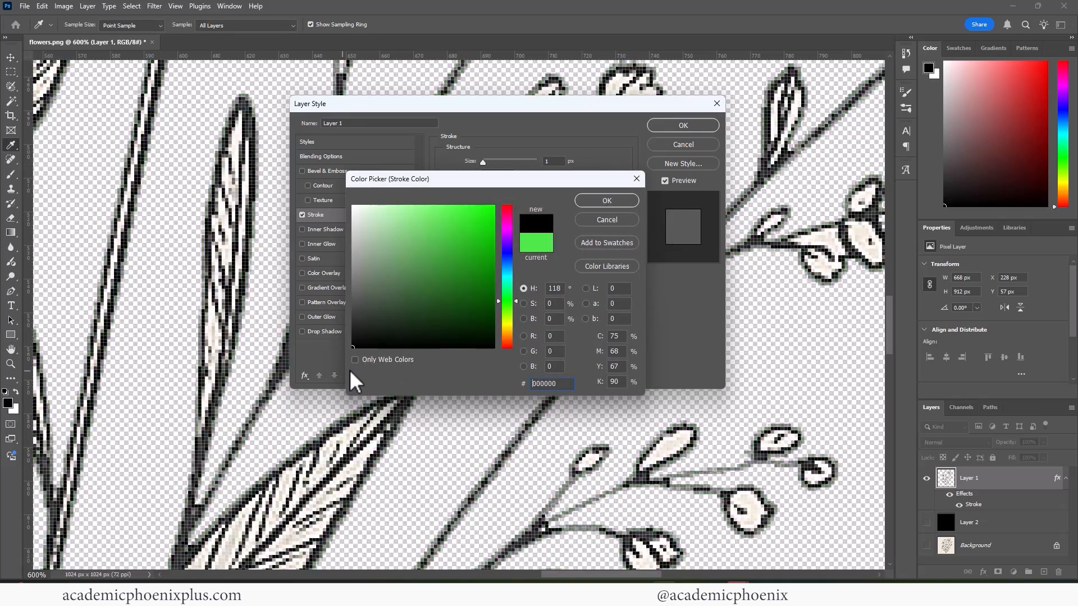
{"action": "left_click", "coordinate": [617, 202]}
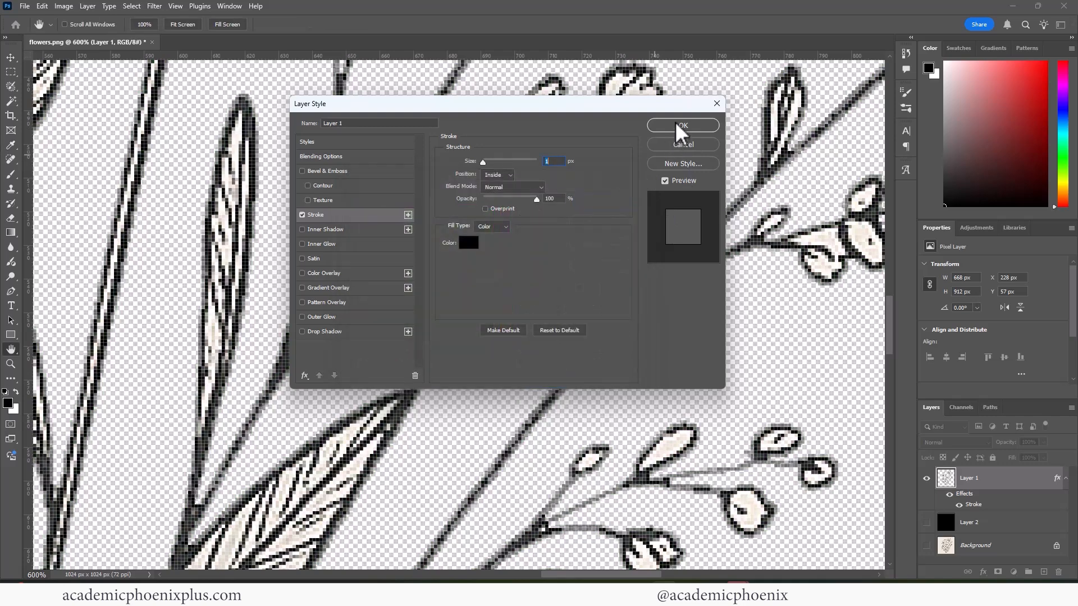
{"action": "left_click", "coordinate": [680, 127]}
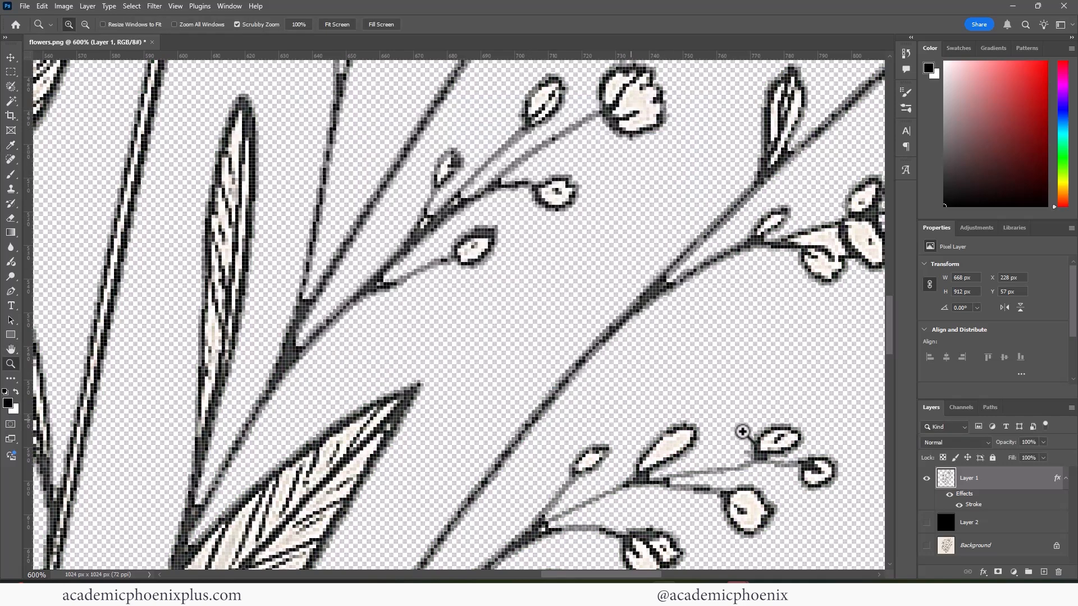
- Add a Levels adjustment layer above the flowers and set its midtone value to 0.58
{"action": "left_click", "coordinate": [925, 523]}
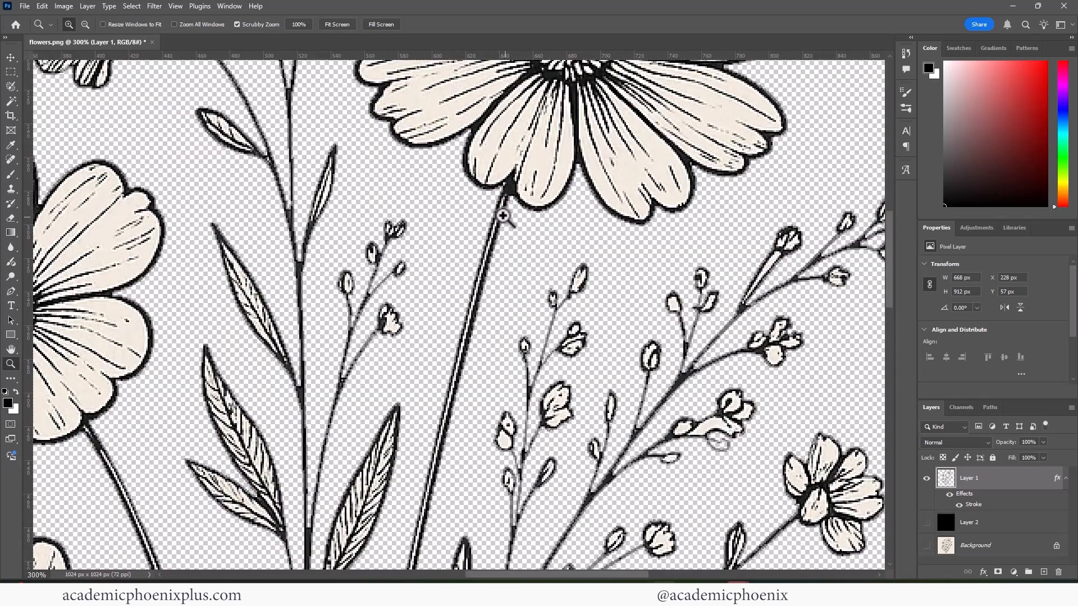
{"action": "left_click", "coordinate": [512, 187]}
{"action": "left_click", "coordinate": [507, 170]}
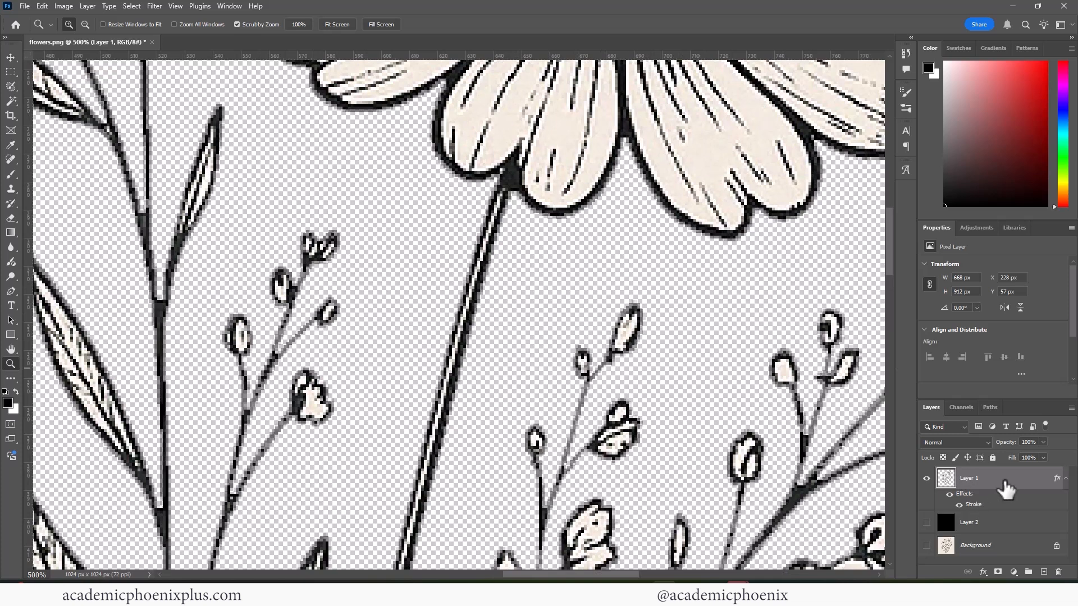
{"action": "left_click", "coordinate": [1014, 572]}
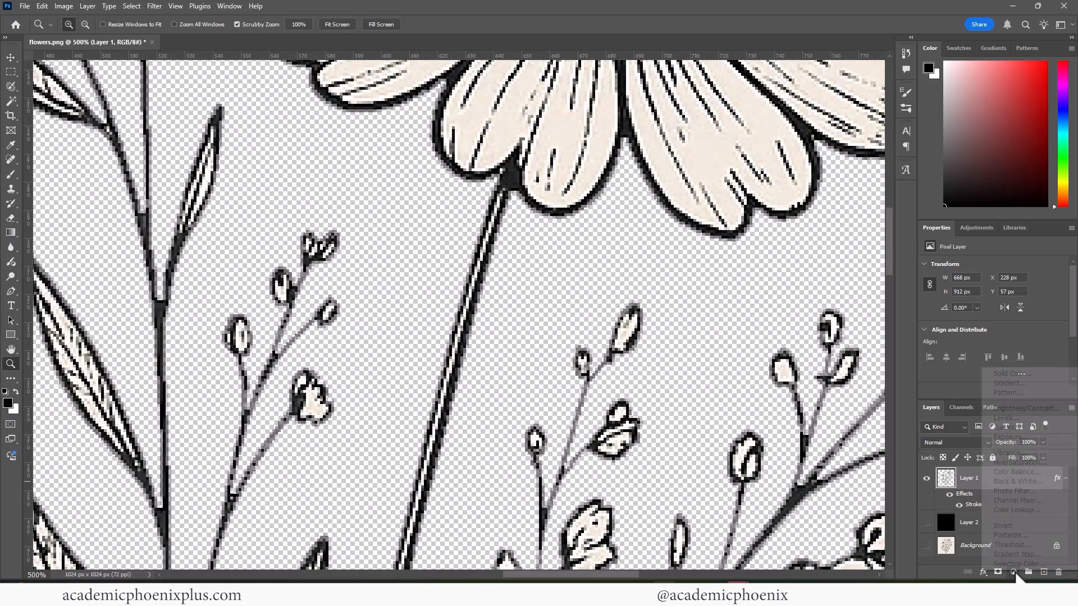
{"action": "left_click", "coordinate": [1025, 418]}
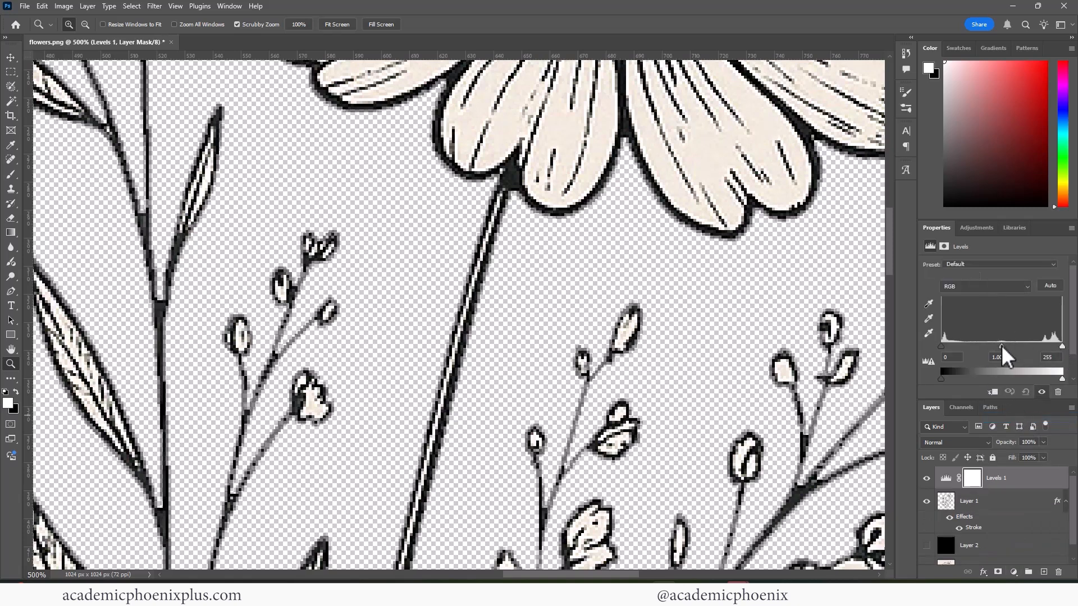
{"action": "left_click_drag", "start_coordinate": [1004, 354], "coordinate": [1046, 352]}
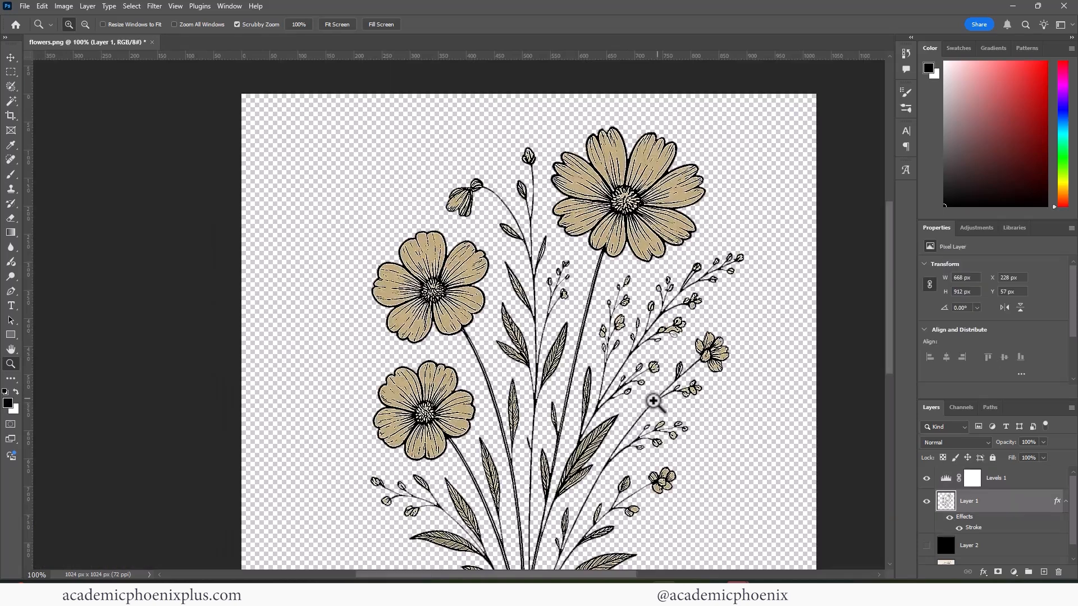
{"action": "left_click_drag", "start_coordinate": [668, 435], "coordinate": [694, 374]}
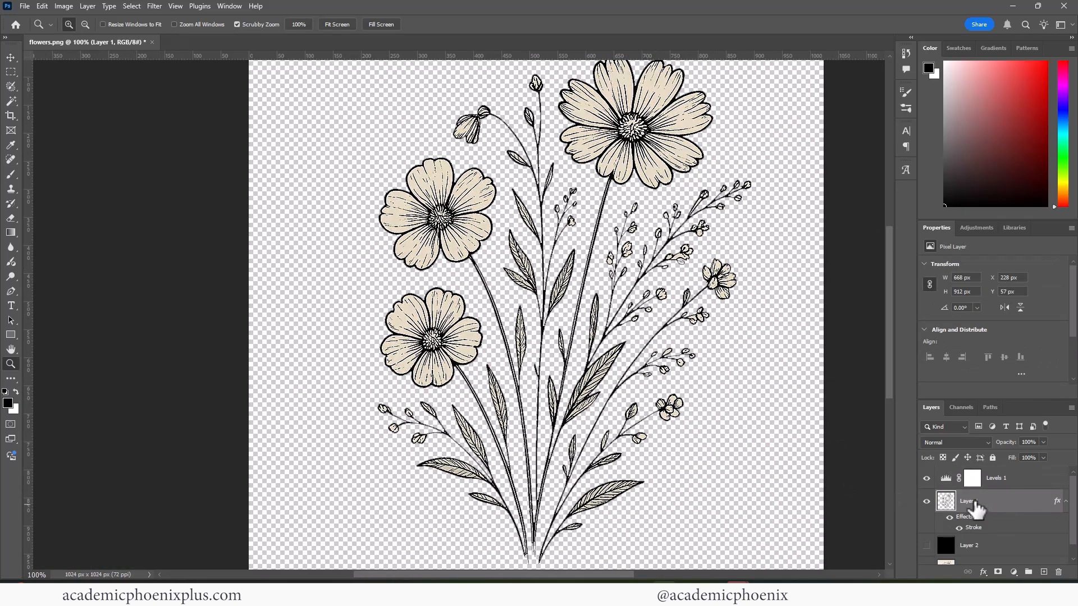
{"action": "left_click", "coordinate": [1019, 484]}
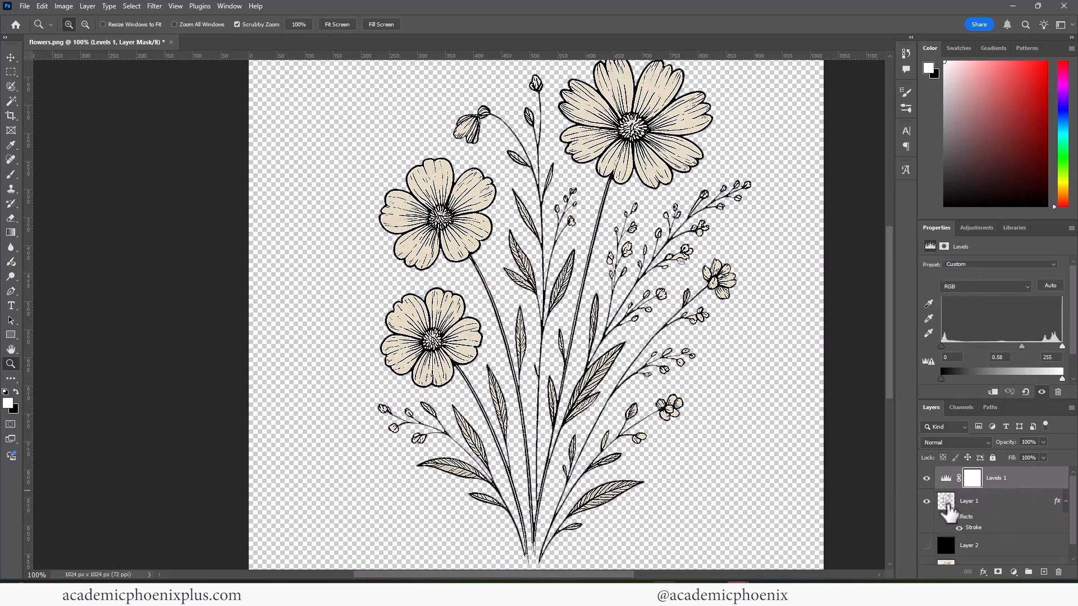
- Load the flowers layer's outline as a selection, save it as an alpha channel and view that channel
{"action": "left_click_drag", "start_coordinate": [948, 512], "coordinate": [944, 509]}
{"action": "left_click", "coordinate": [944, 505], "text": "ctrl"}
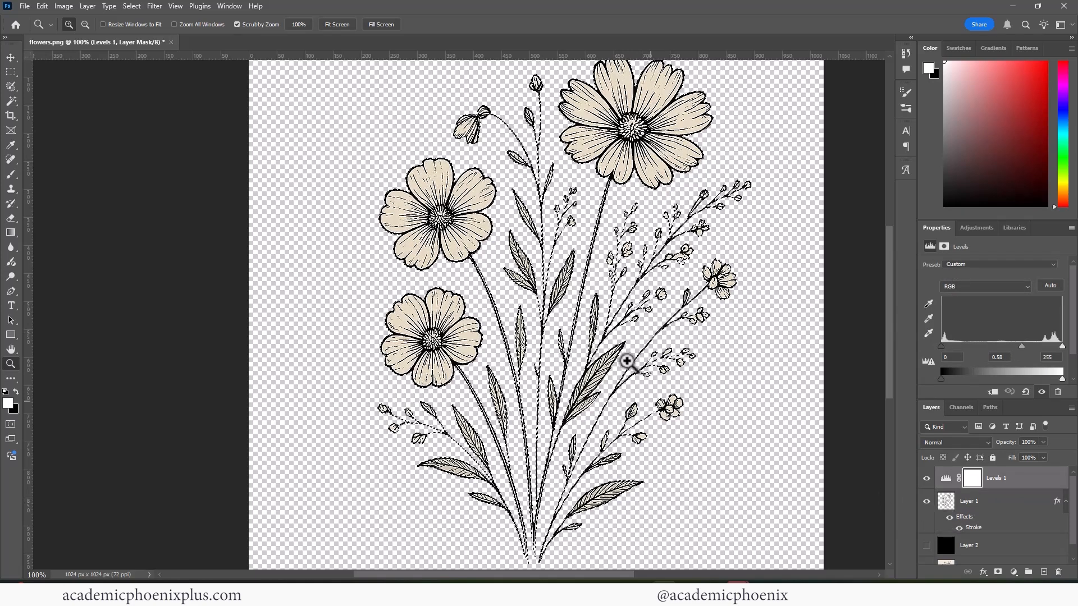
{"action": "left_click", "coordinate": [961, 407]}
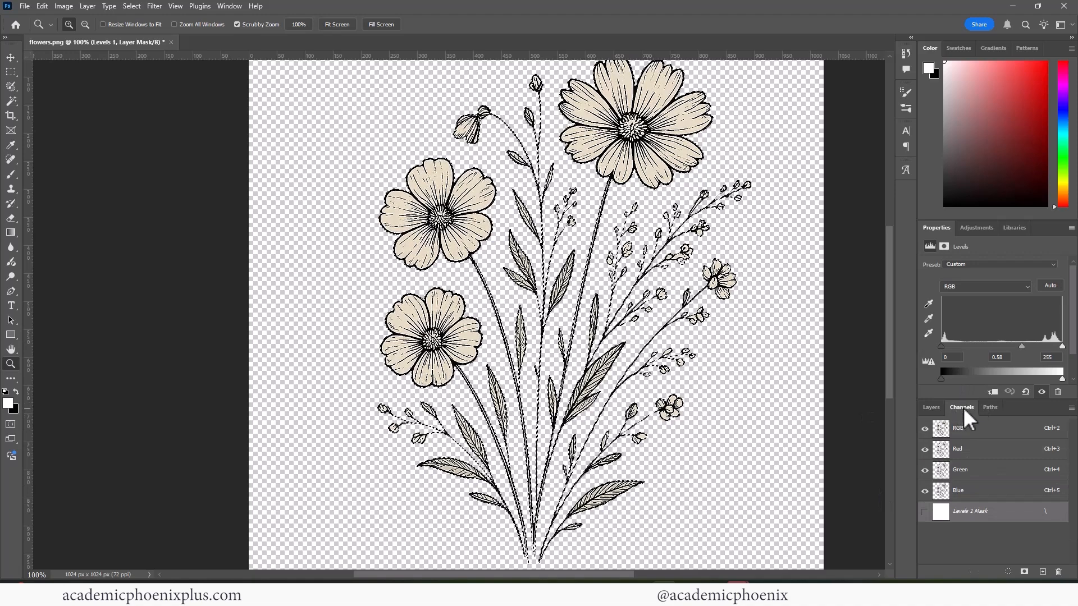
{"action": "left_click", "coordinate": [931, 408]}
{"action": "left_click", "coordinate": [960, 409]}
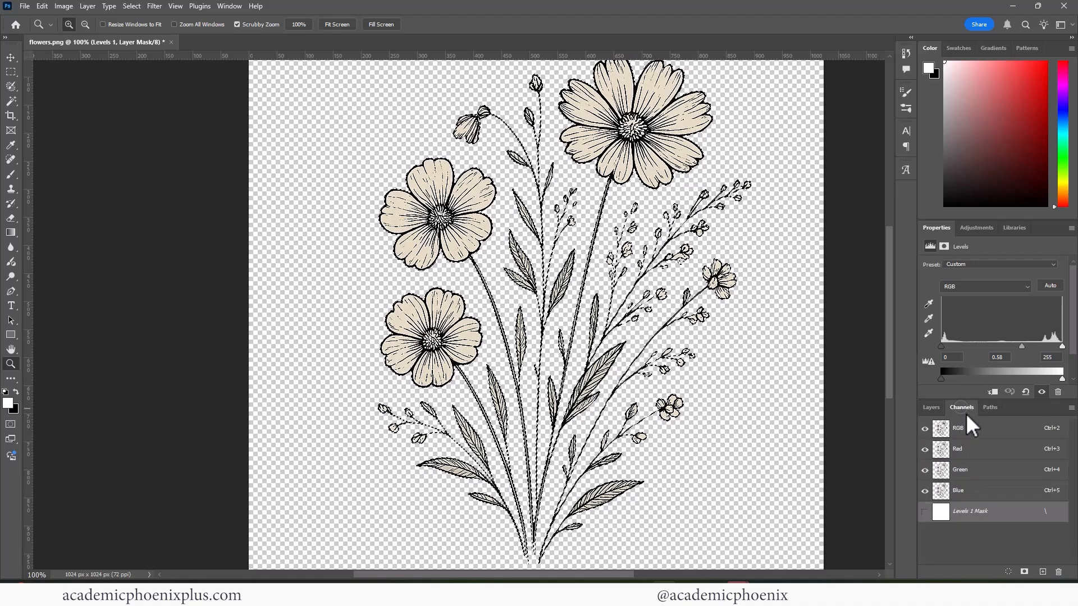
{"action": "left_click", "coordinate": [1024, 572]}
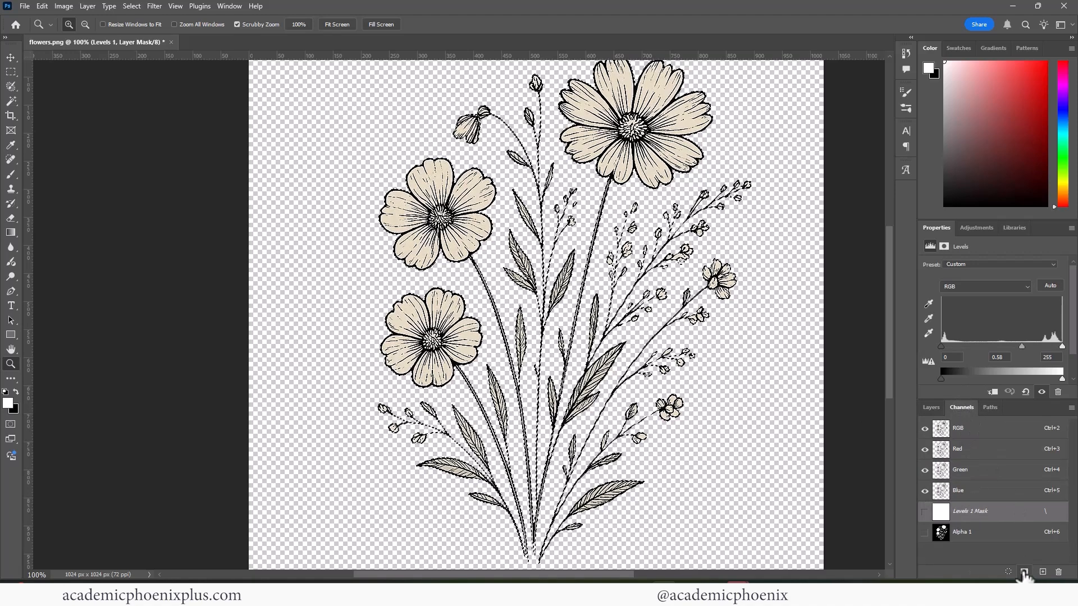
{"action": "left_click", "coordinate": [969, 533]}
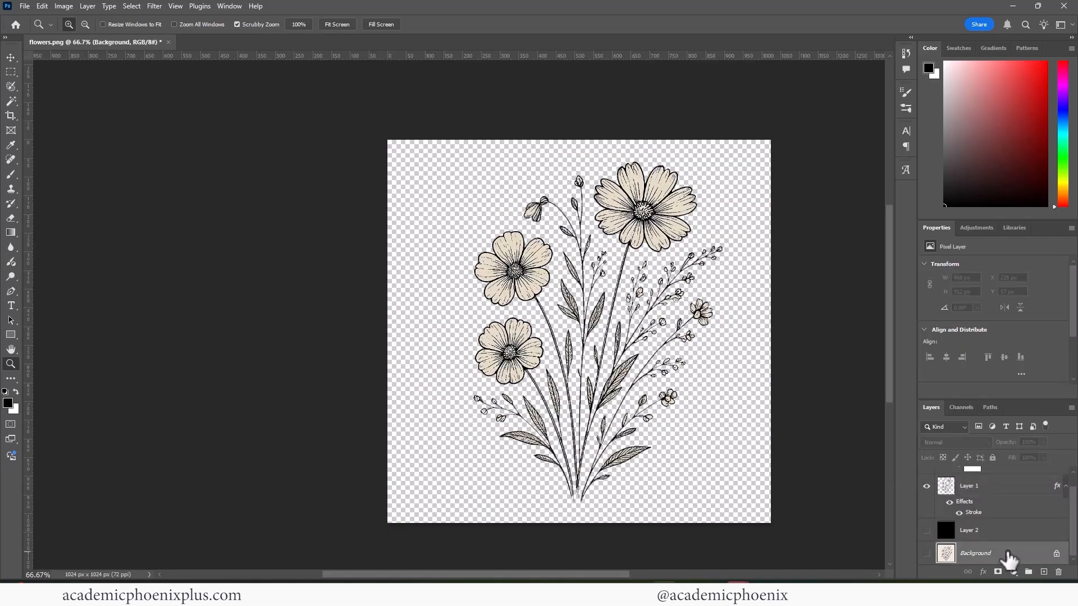
- Show the black fill layer behind the flowers and save a PNG copy of the image as flowers_BaseColor
{"action": "left_click", "coordinate": [973, 548]}
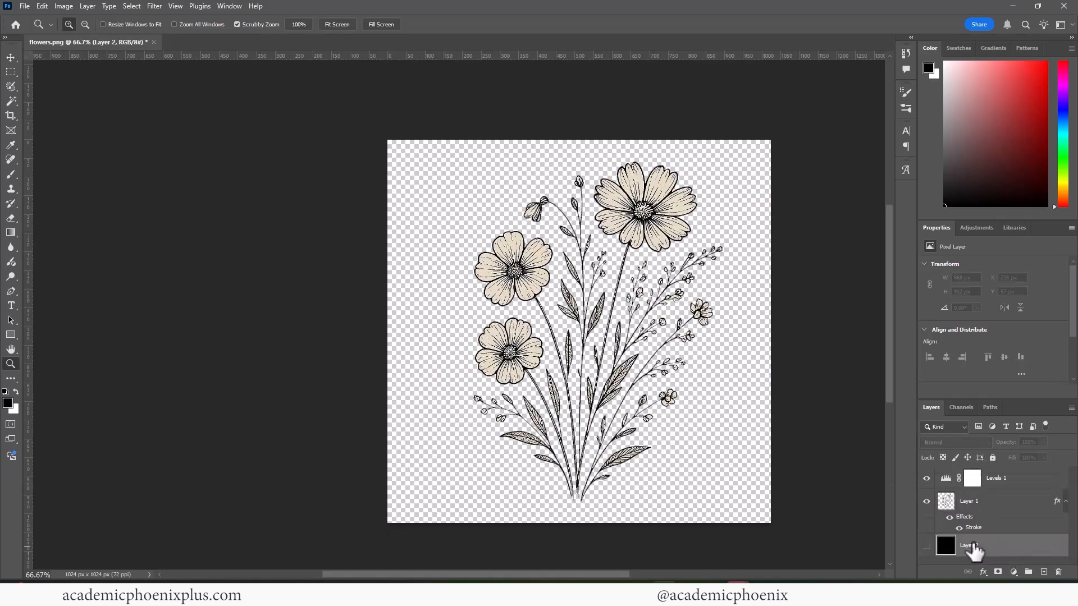
{"action": "left_click", "coordinate": [926, 546]}
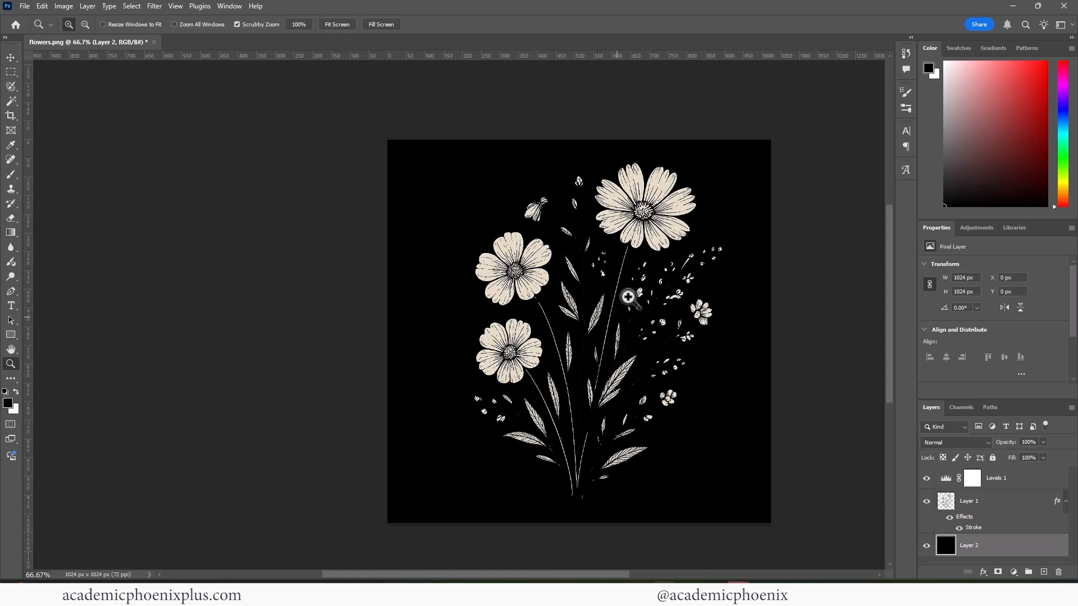
{"action": "key", "text": "ctrl+shift+s"}
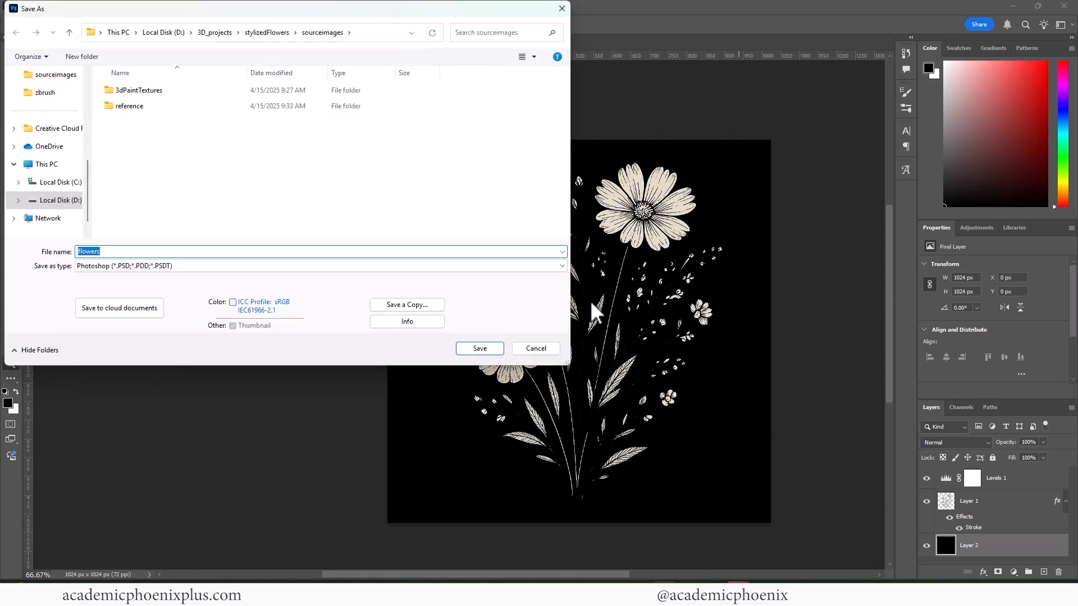
{"action": "left_click", "coordinate": [409, 308]}
{"action": "left_click", "coordinate": [185, 268]}
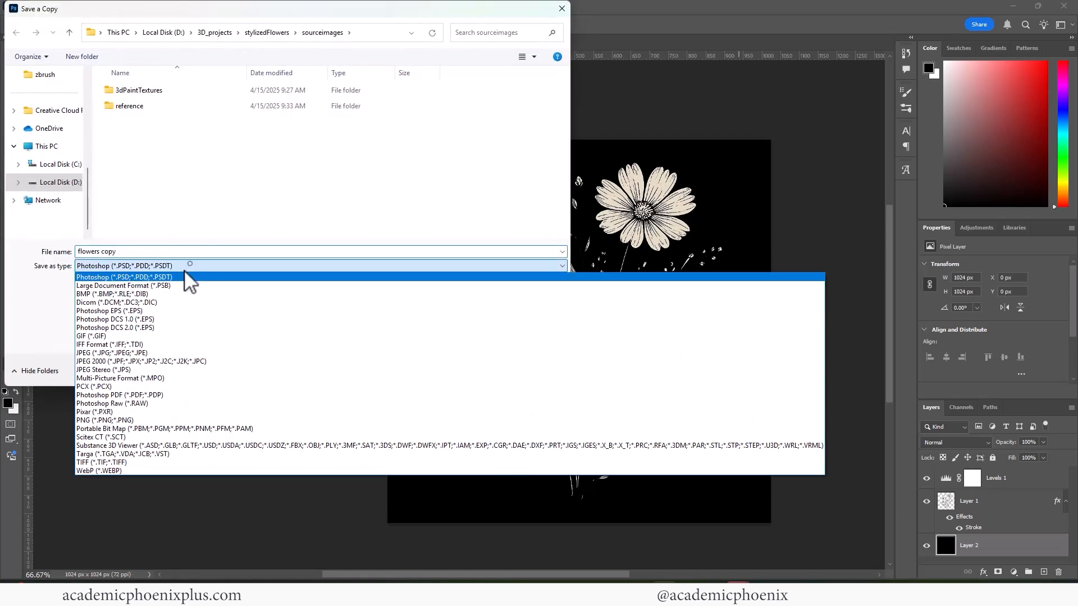
{"action": "left_click", "coordinate": [161, 420]}
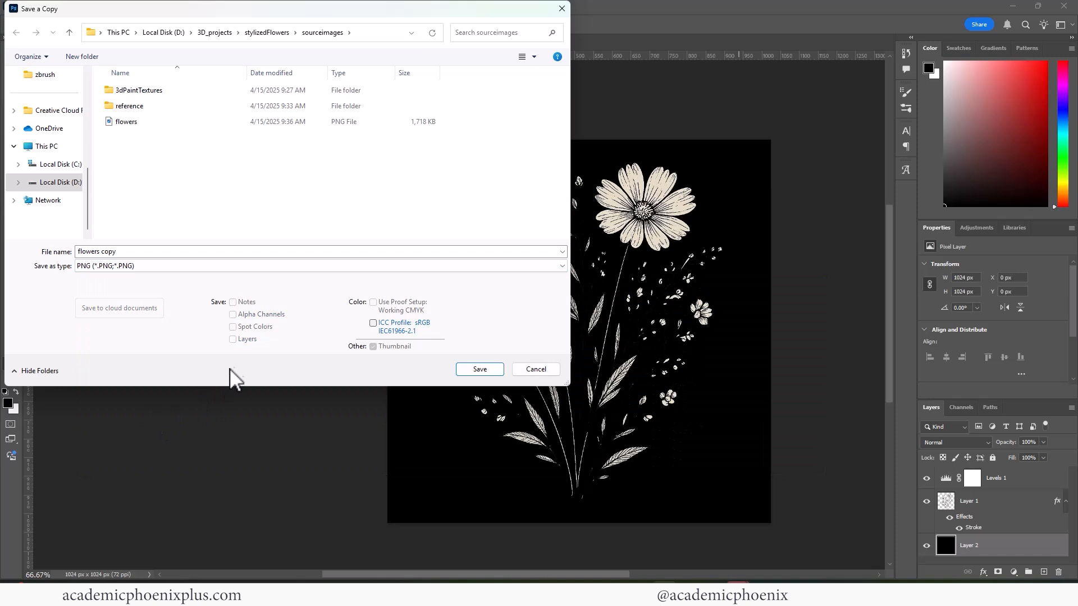
{"action": "left_click", "coordinate": [116, 253]}
{"action": "left_click", "coordinate": [133, 253]}
{"action": "key", "text": "BackSpace"}
{"action": "key", "text": "BackSpace"}
{"action": "key", "text": "BackSpace"}
{"action": "key", "text": "BackSpace"}
{"action": "key", "text": "BackSpace"}
{"action": "type", "text": "_BaseColor"}
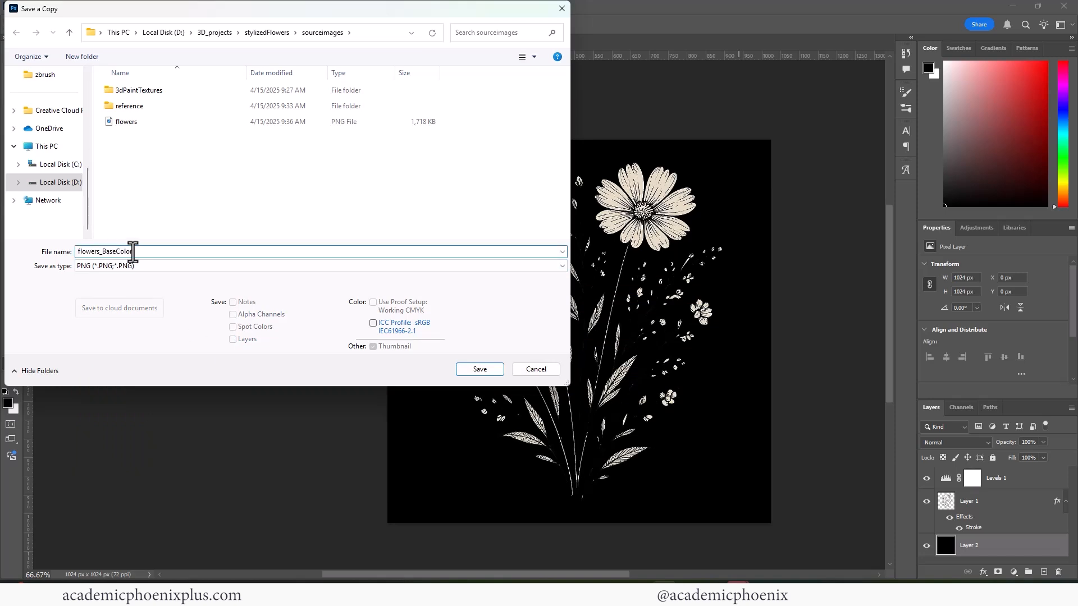
{"action": "key", "text": "Return"}
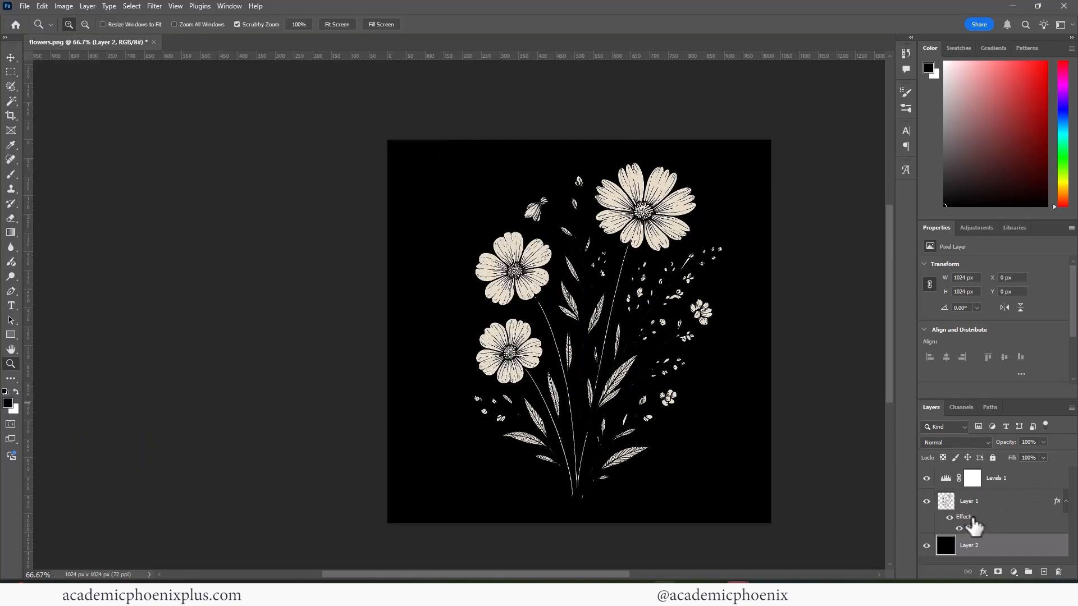
- Add a white Color Overlay at 100% opacity in Normal mode to Layer 1, the flowers layer
{"action": "double_click", "coordinate": [966, 519]}
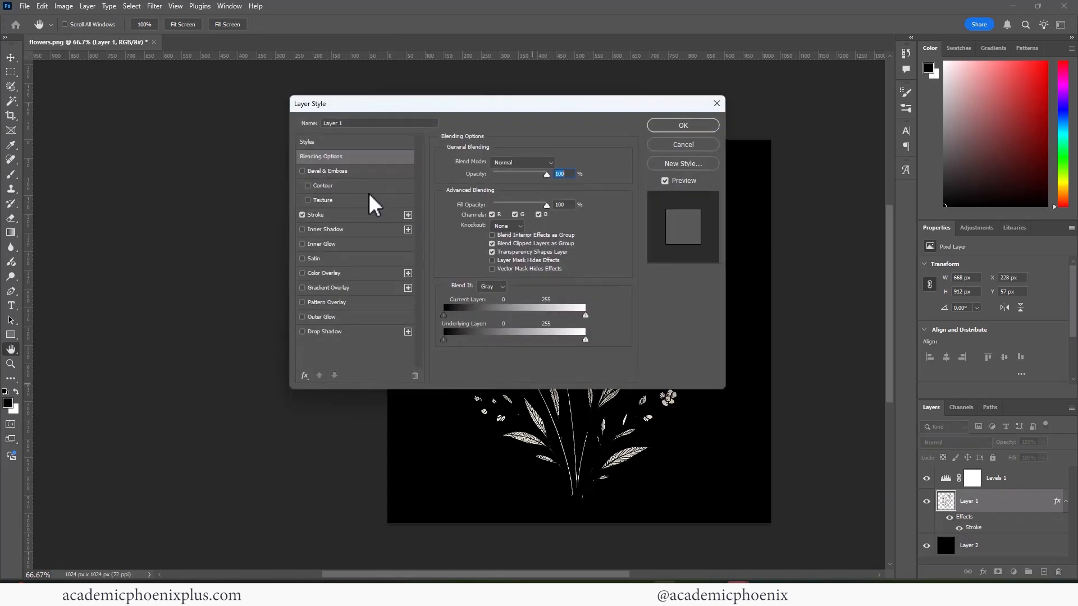
{"action": "left_click", "coordinate": [335, 273]}
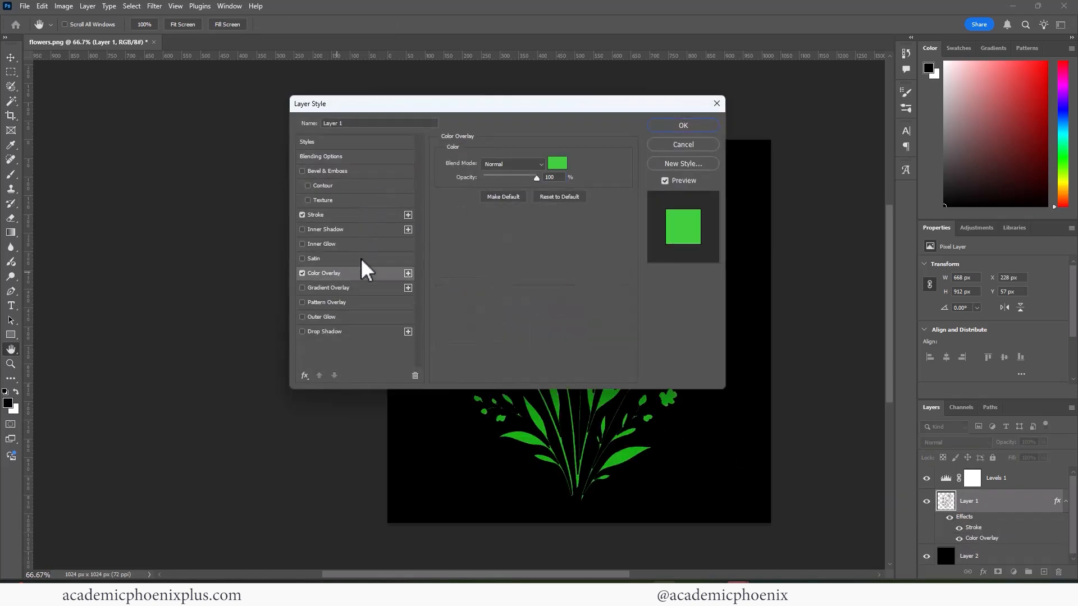
{"action": "left_click", "coordinate": [558, 164]}
{"action": "left_click", "coordinate": [354, 206]}
{"action": "left_click", "coordinate": [609, 200]}
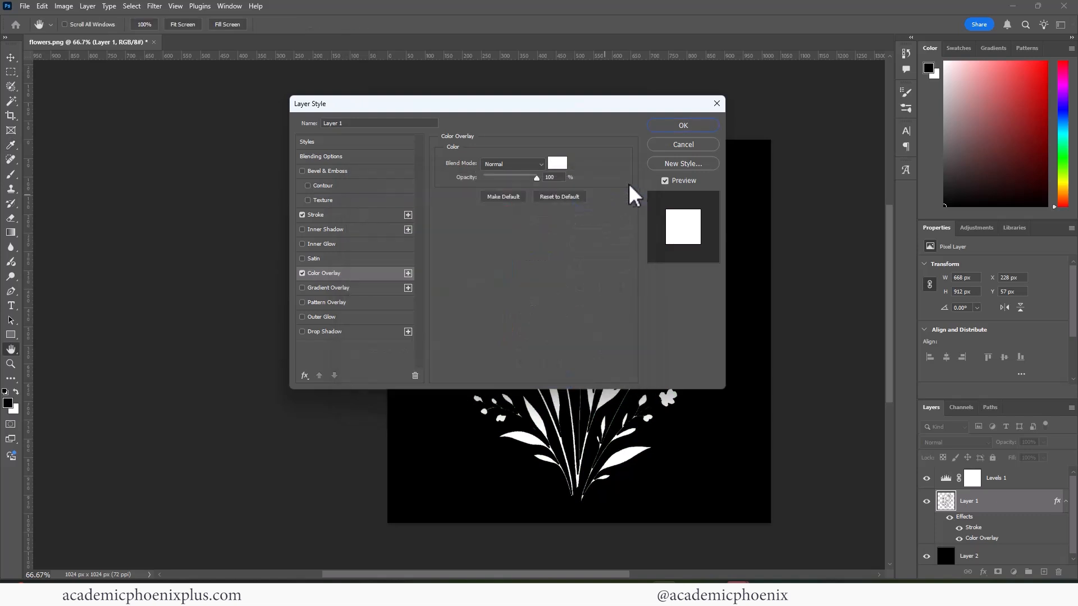
{"action": "left_click", "coordinate": [683, 125]}
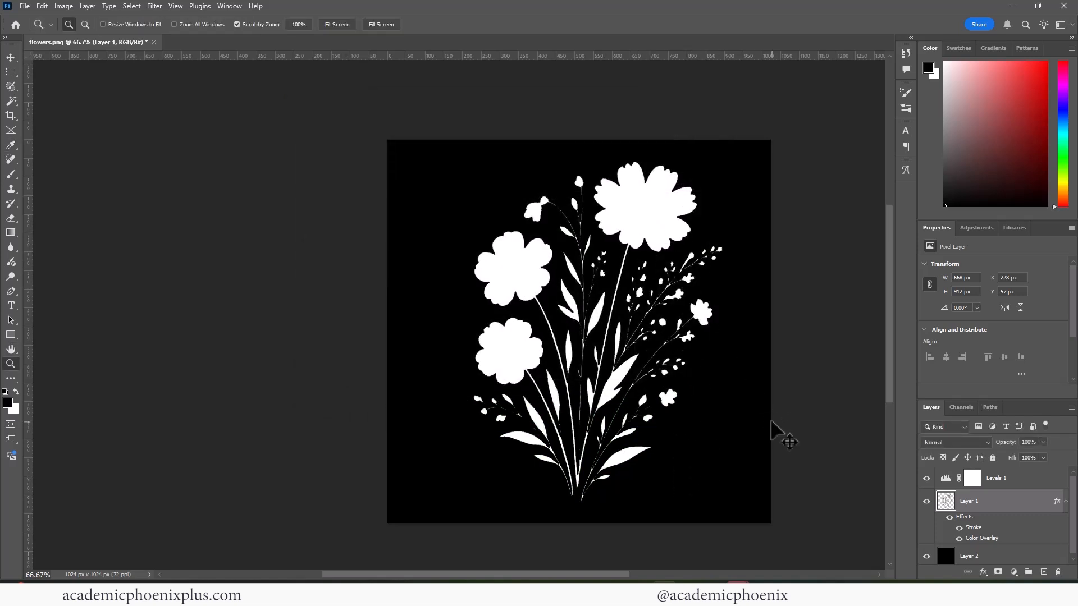
- Save a PNG copy of the white flower silhouette as flowers_Alpha in sourceimages, using the large file size option
{"action": "key", "text": "shift+ctrl+s"}
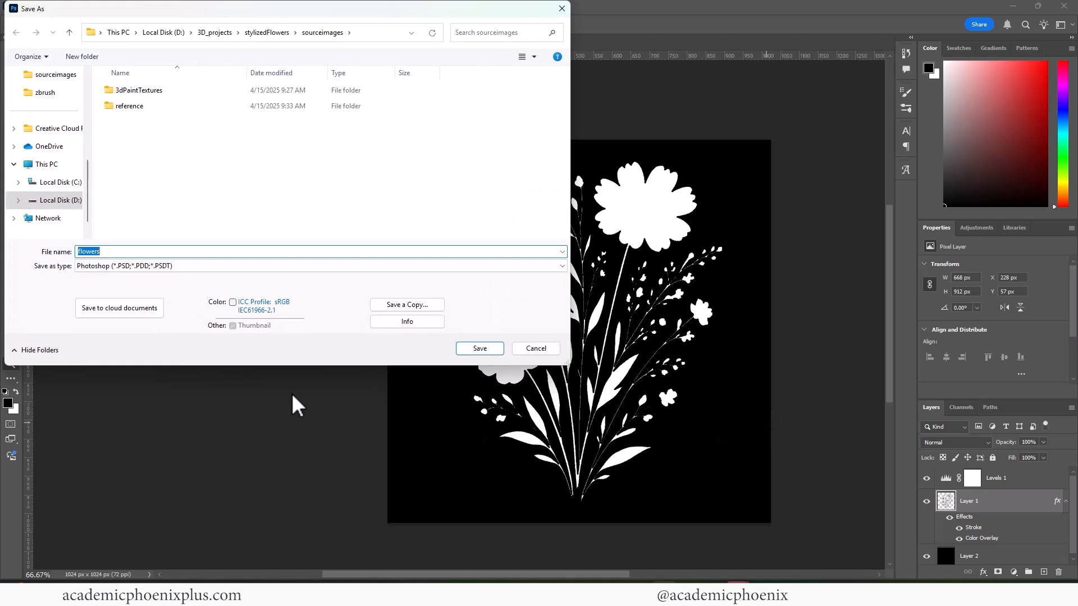
{"action": "left_click", "coordinate": [161, 267]}
{"action": "left_click", "coordinate": [168, 271]}
{"action": "left_click", "coordinate": [437, 307]}
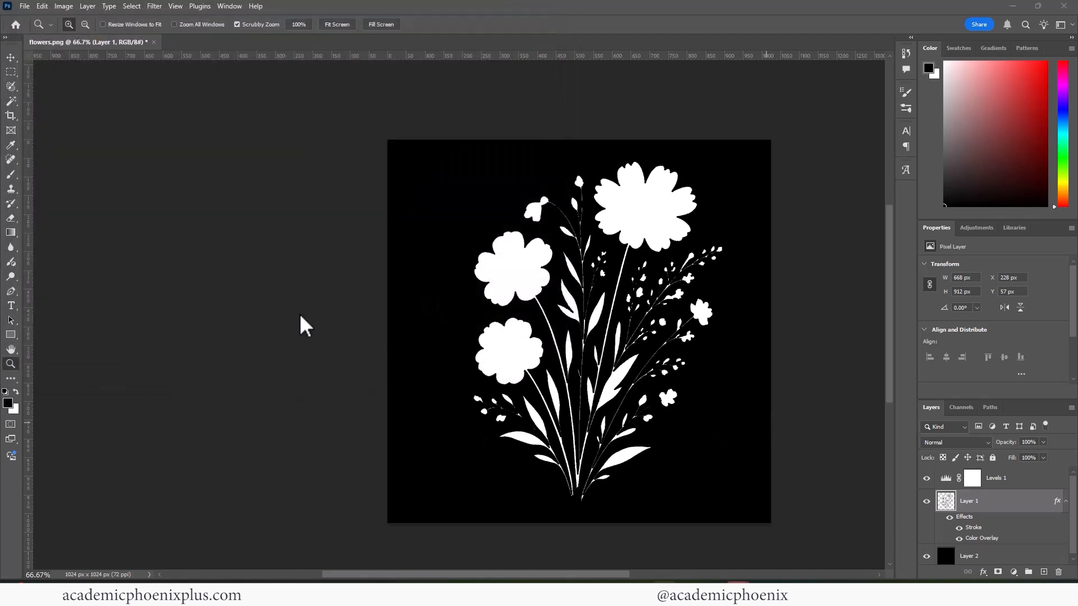
{"action": "left_click", "coordinate": [149, 269]}
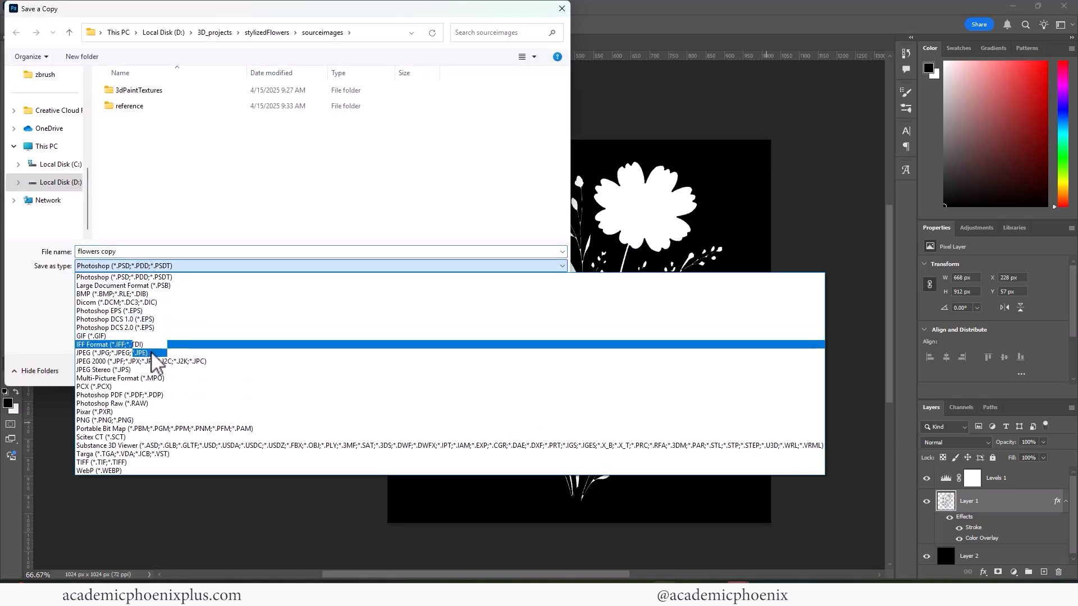
{"action": "left_click", "coordinate": [135, 421]}
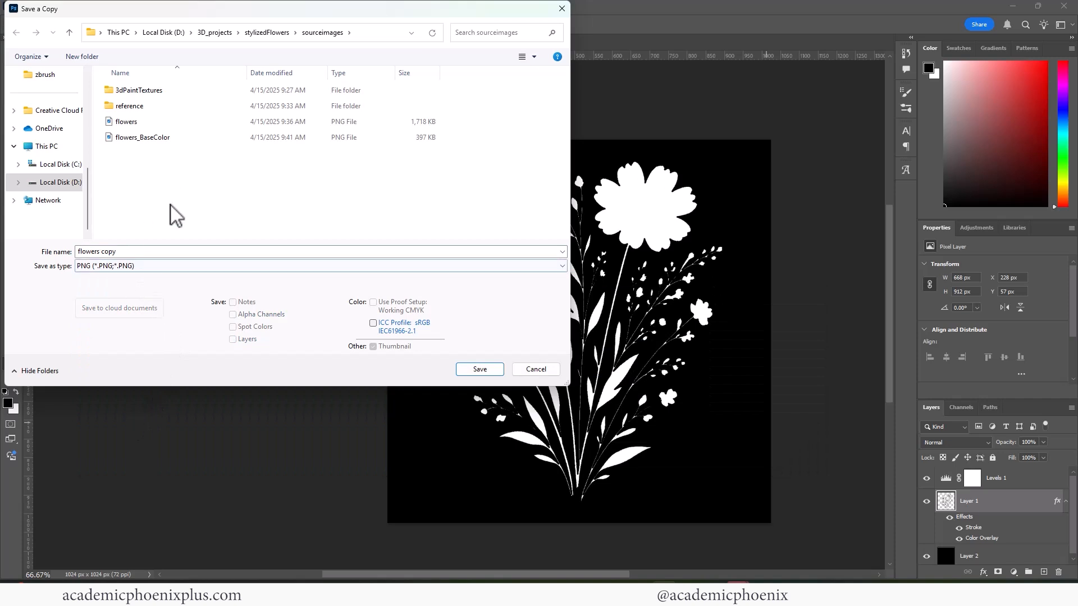
{"action": "triple_click", "coordinate": [133, 251]}
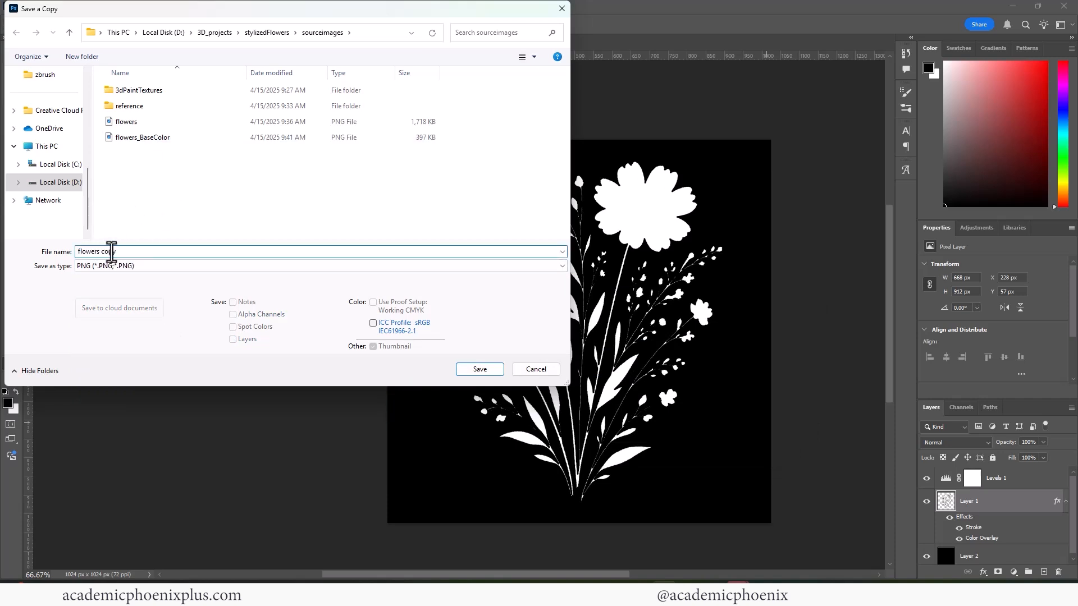
{"action": "left_click", "coordinate": [480, 369]}
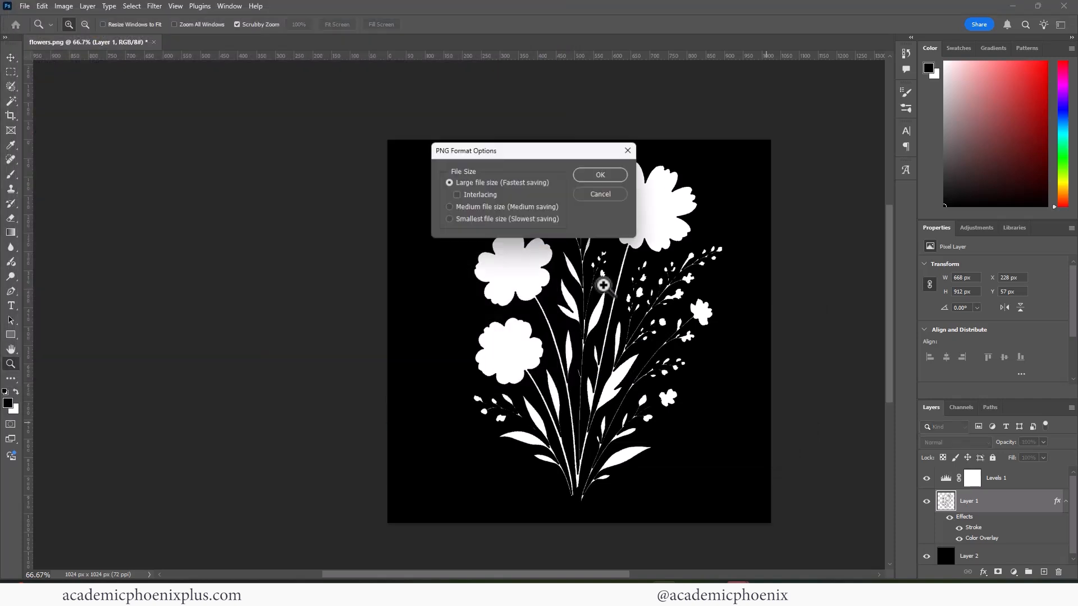
{"action": "left_click", "coordinate": [612, 175]}
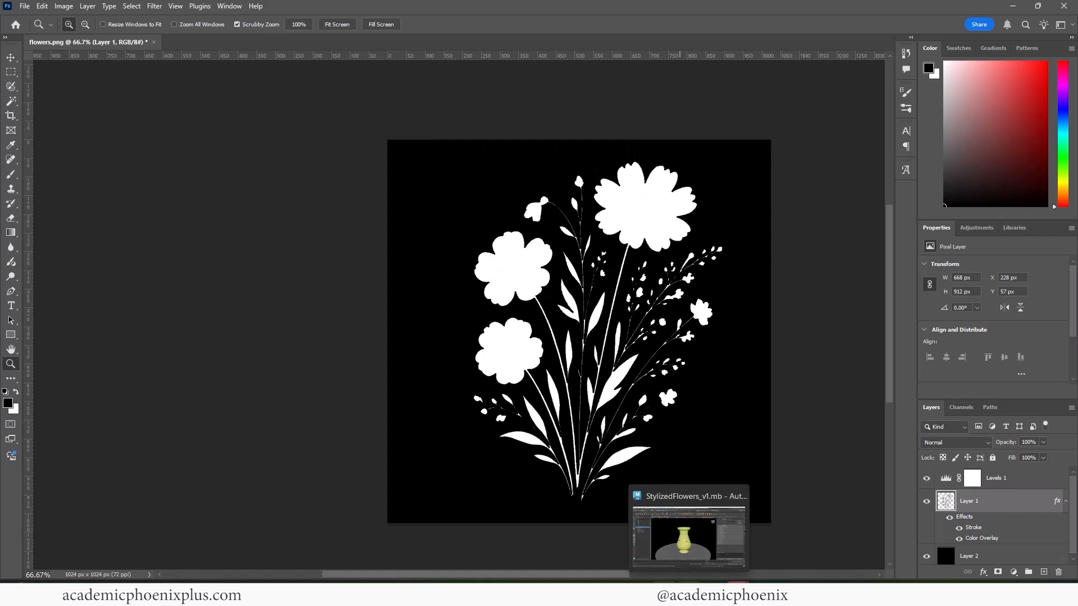
- Switch to Maya, create a polygon plane, enlarge it and raise it above the vase
{"action": "left_click", "coordinate": [698, 530]}
{"action": "left_click", "coordinate": [236, 164]}
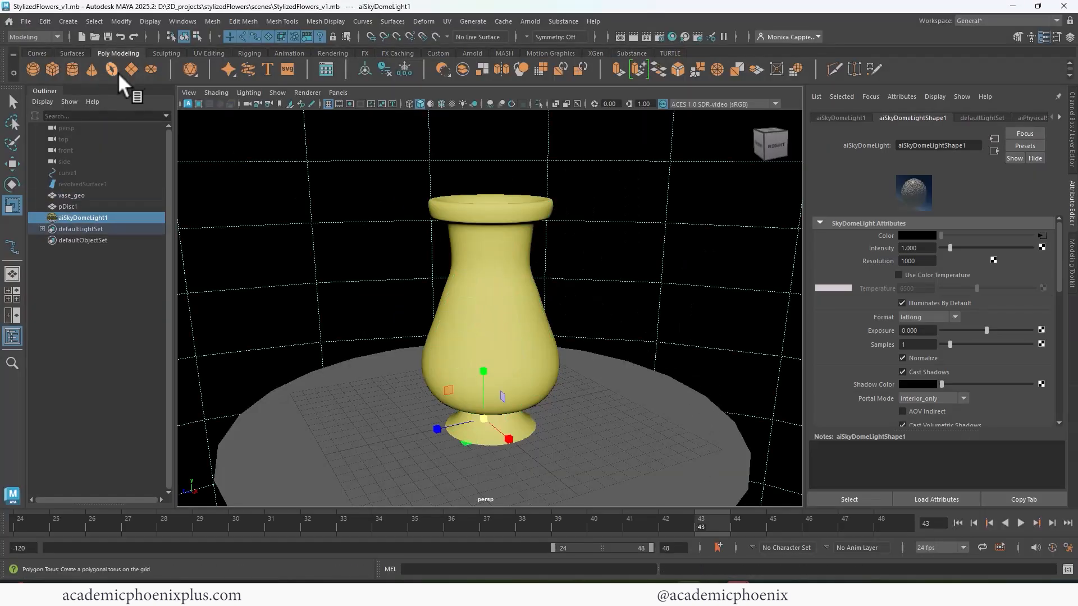
{"action": "left_click", "coordinate": [133, 67]}
{"action": "key", "text": "w"}
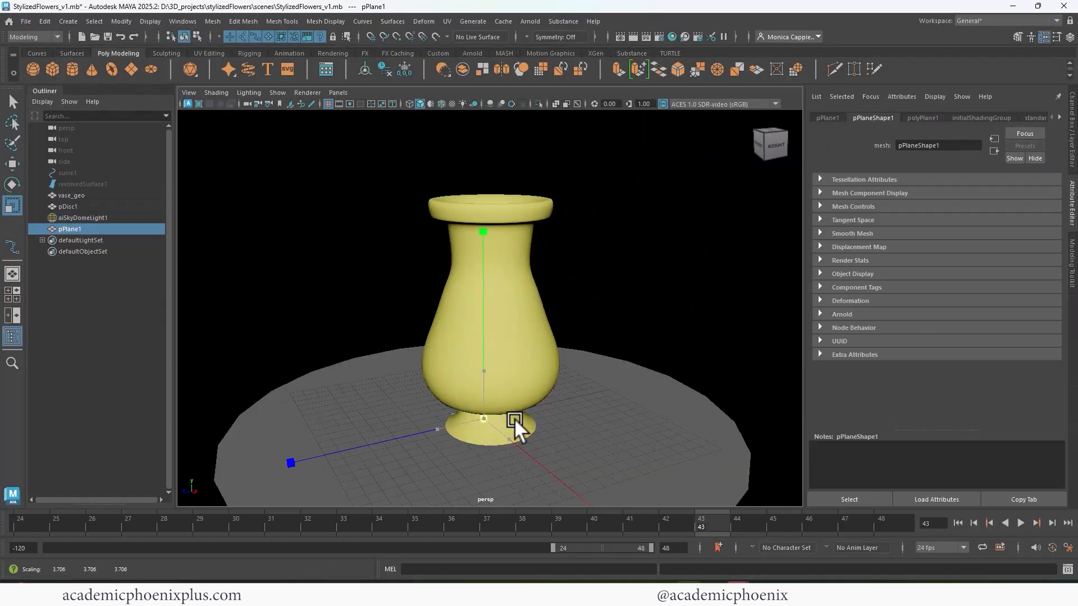
{"action": "left_click_drag", "start_coordinate": [490, 335], "coordinate": [600, 221]}
- Assign a new aiStandardSurface material to the plane and name it flowe_shader
{"action": "right_click_drag", "start_coordinate": [515, 240], "coordinate": [612, 568]}
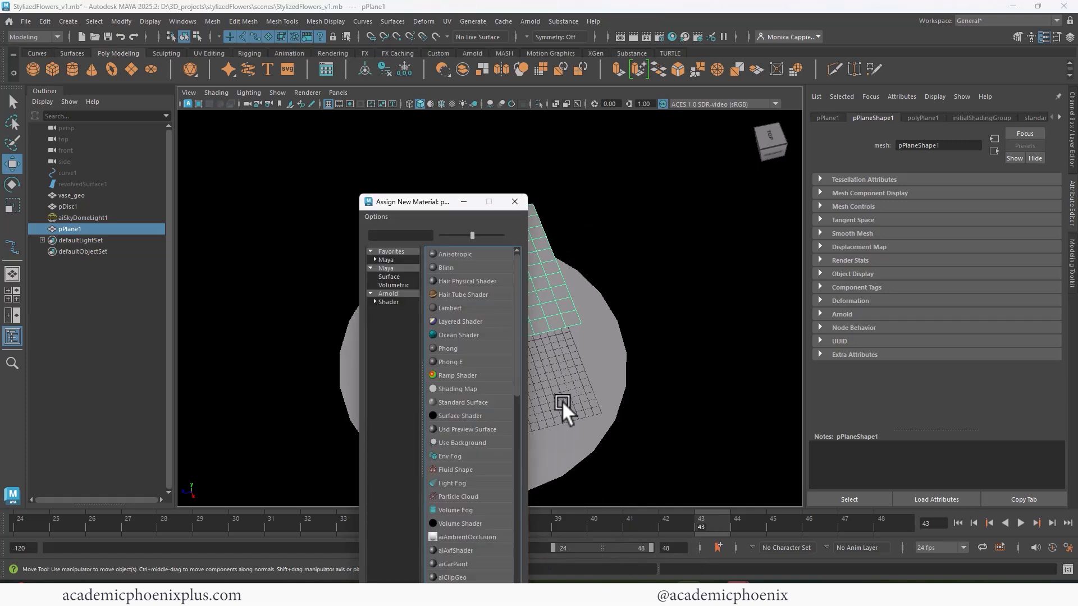
{"action": "left_click", "coordinate": [392, 292]}
{"action": "left_click", "coordinate": [476, 443]}
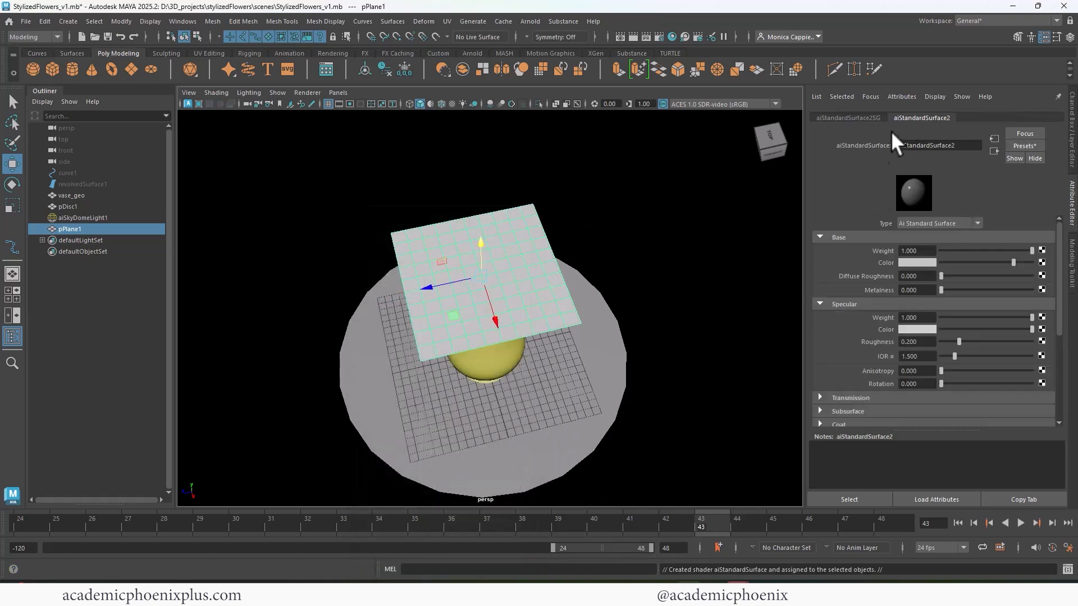
{"action": "double_click", "coordinate": [958, 149]}
{"action": "type", "text": "fl"}
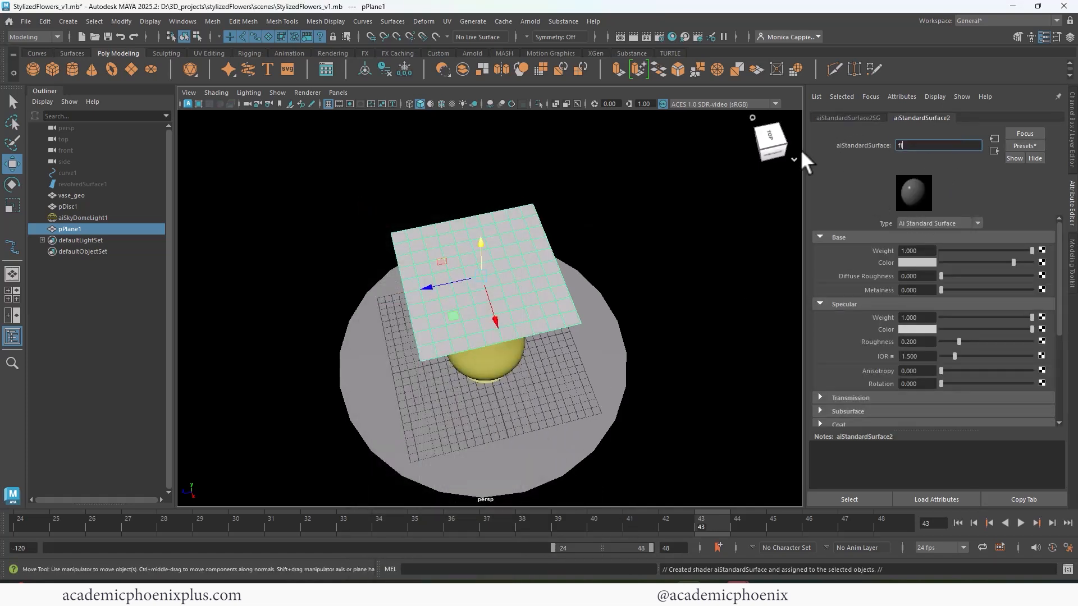
{"action": "type", "text": "owe shader"}
{"action": "key", "text": "Return"}
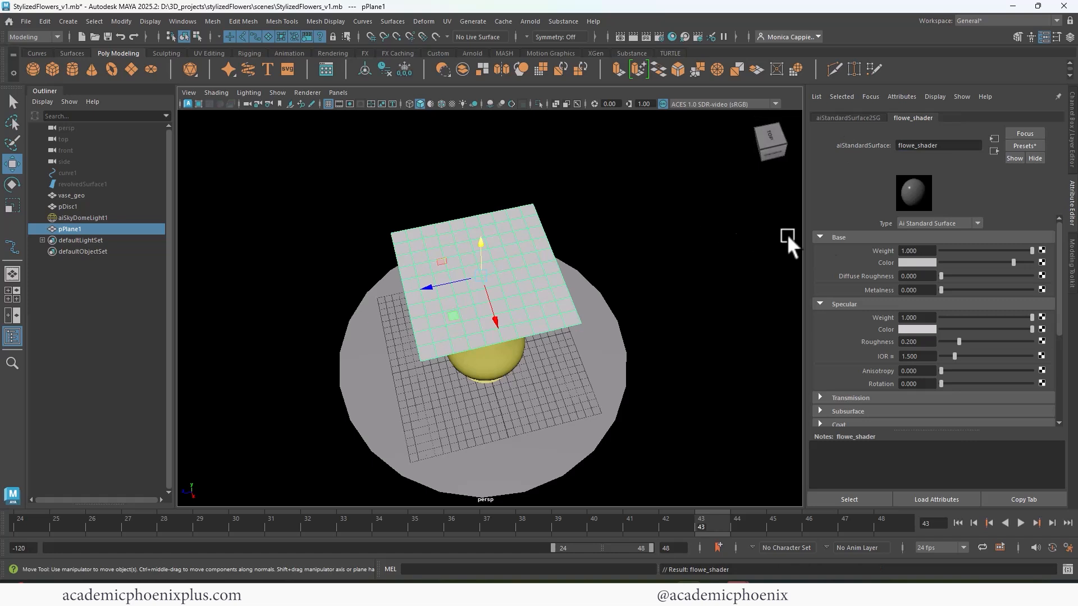
- Connect a File texture using flowers_BaseColor.png to the shader's base color and turn on textured display in the viewport
{"action": "left_click", "coordinate": [1042, 262]}
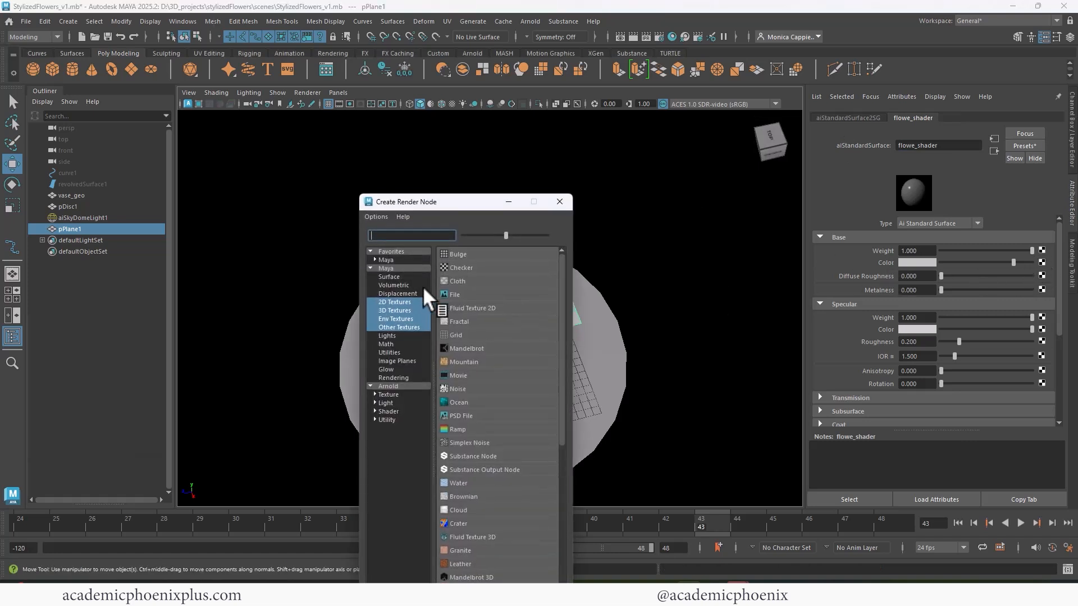
{"action": "left_click", "coordinate": [455, 294]}
{"action": "left_click", "coordinate": [1043, 274]}
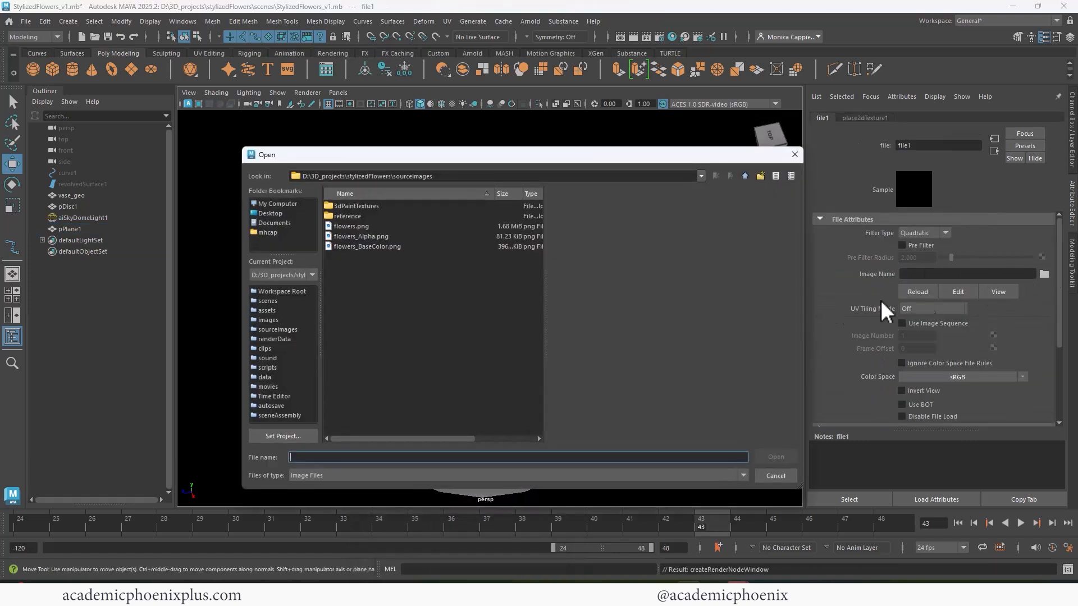
{"action": "double_click", "coordinate": [379, 247]}
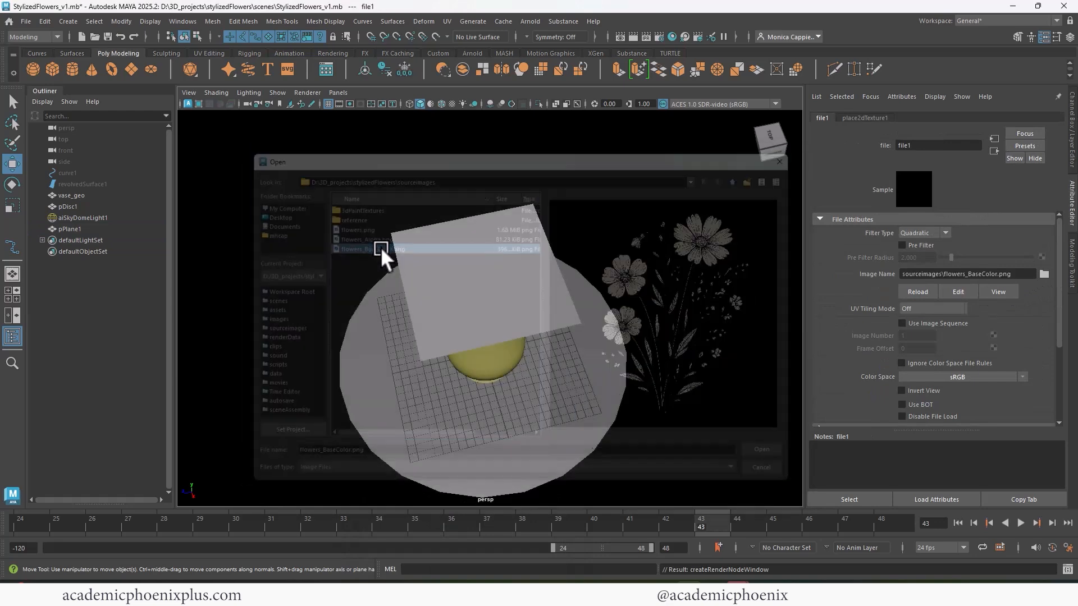
{"action": "key", "text": "6"}
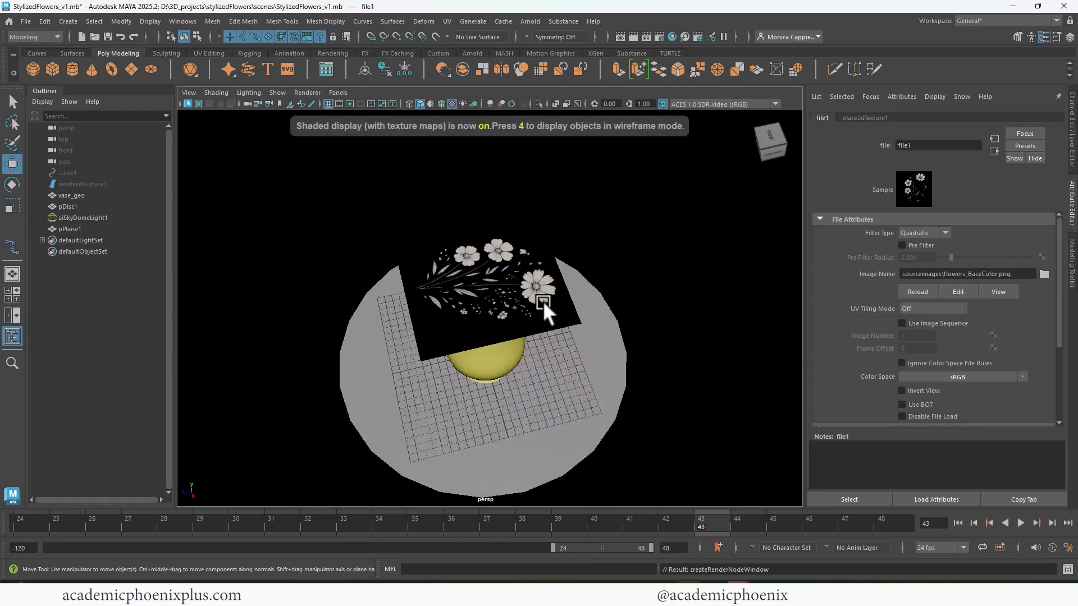
- Preview the textured flower plane from above in an Arnold render
{"action": "mouse_move", "coordinate": [544, 301]}
{"action": "left_mouse_down", "text": "alt"}
{"action": "mouse_move", "coordinate": [480, 300]}
{"action": "mouse_move", "coordinate": [550, 286]}
{"action": "left_mouse_up", "text": "alt"}
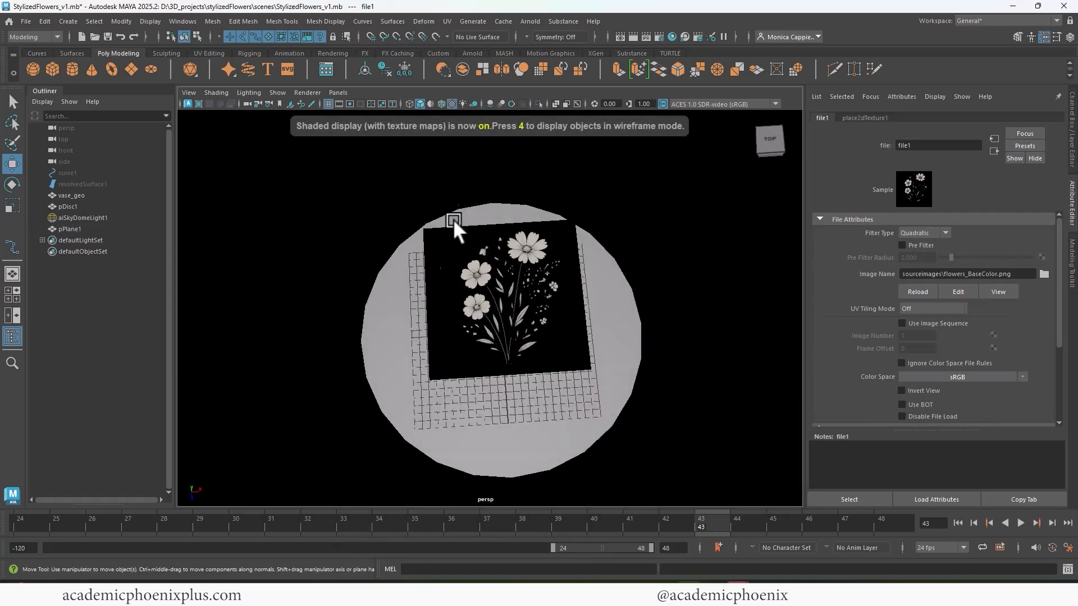
{"action": "right_click_drag", "start_coordinate": [505, 254], "coordinate": [594, 157], "text": "alt"}
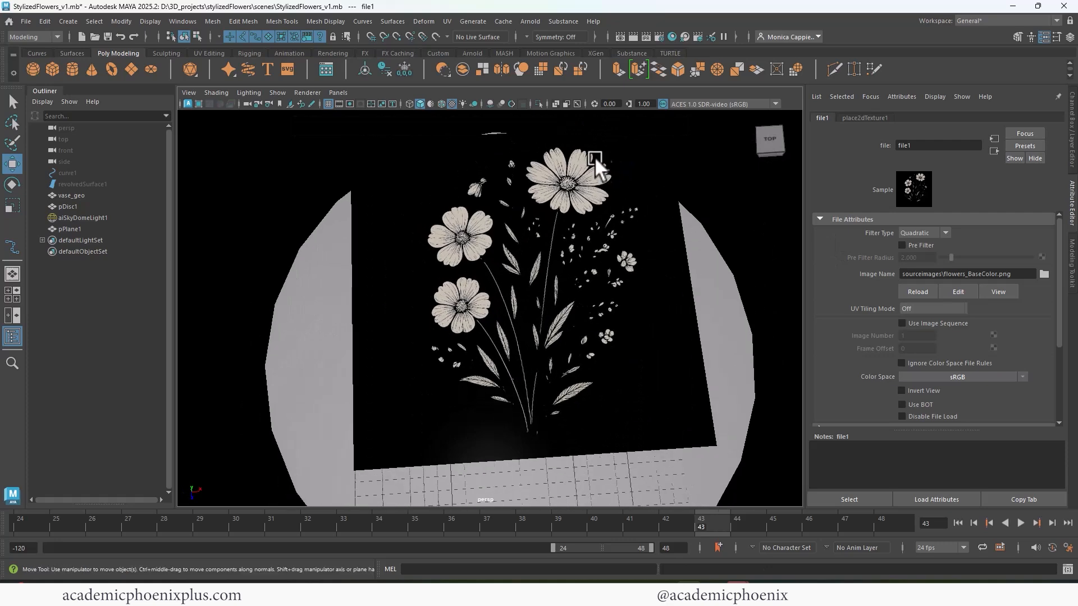
{"action": "left_click", "coordinate": [634, 38]}
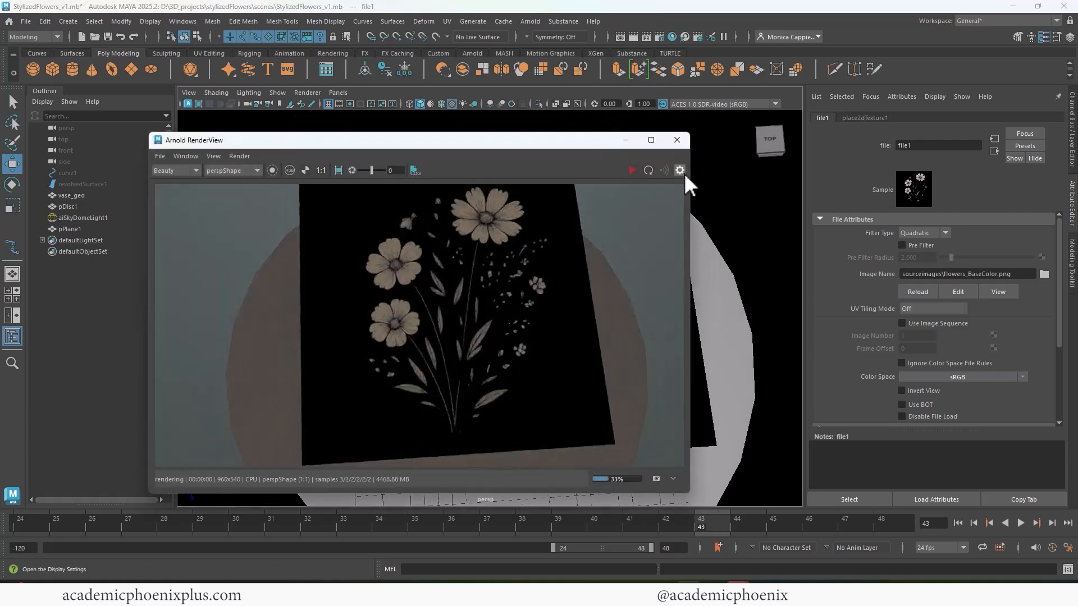
{"action": "left_click", "coordinate": [677, 141]}
- Rotate the flower plane upright and raise it so the stems start above the vase's mouth
{"action": "left_click", "coordinate": [568, 231]}
{"action": "key", "text": "e"}
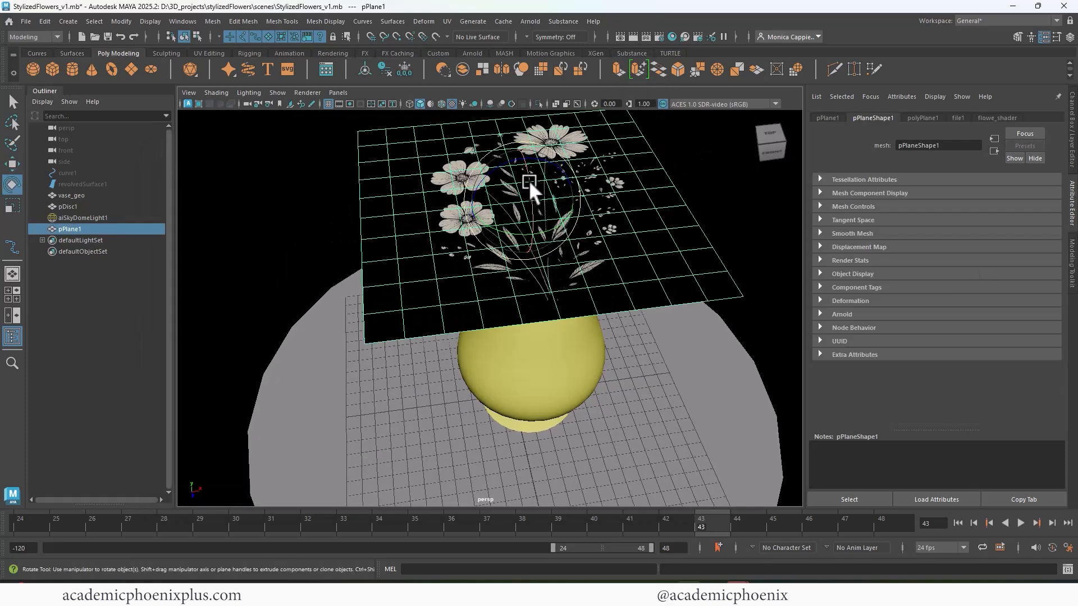
{"action": "left_click_drag", "start_coordinate": [528, 180], "coordinate": [534, 248]}
{"action": "right_click_drag", "start_coordinate": [563, 221], "coordinate": [503, 204], "text": "alt"}
{"action": "middle_click_drag", "start_coordinate": [503, 204], "coordinate": [523, 228], "text": "alt"}
{"action": "key", "text": "w"}
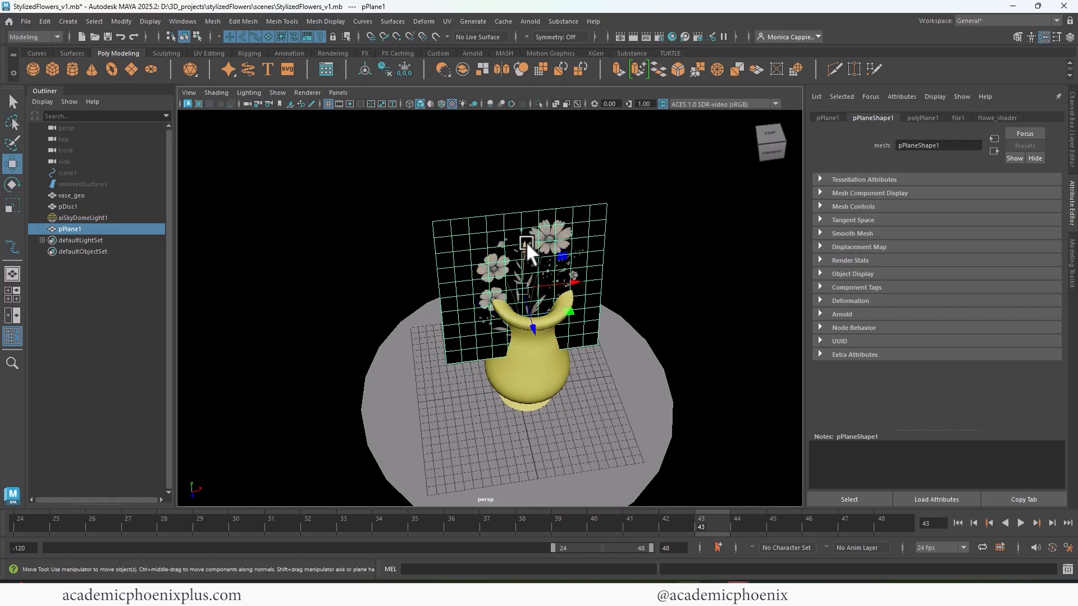
{"action": "left_click_drag", "start_coordinate": [523, 238], "coordinate": [544, 184]}
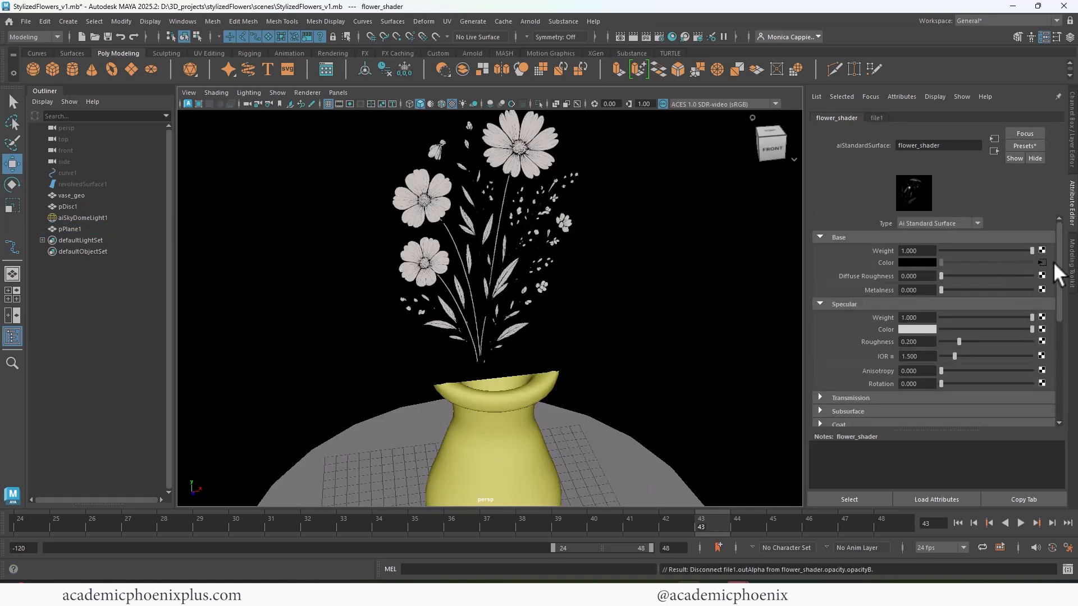
- Connect a File texture using flowers_Alpha.png to the flower shader's geometry opacity
{"action": "left_click_drag", "start_coordinate": [1053, 262], "coordinate": [1055, 333]}
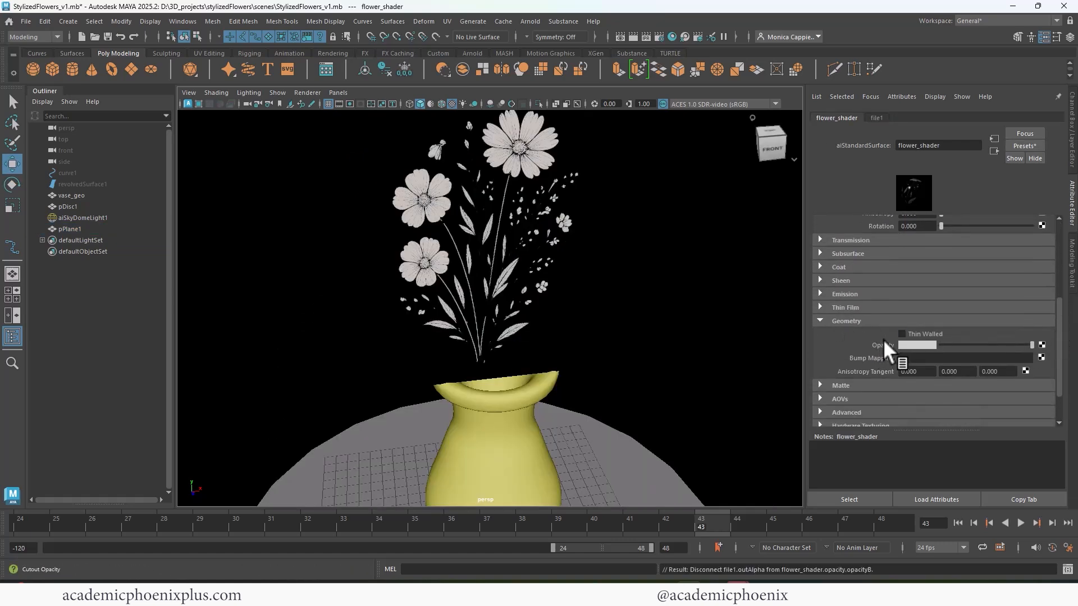
{"action": "left_click", "coordinate": [1042, 345]}
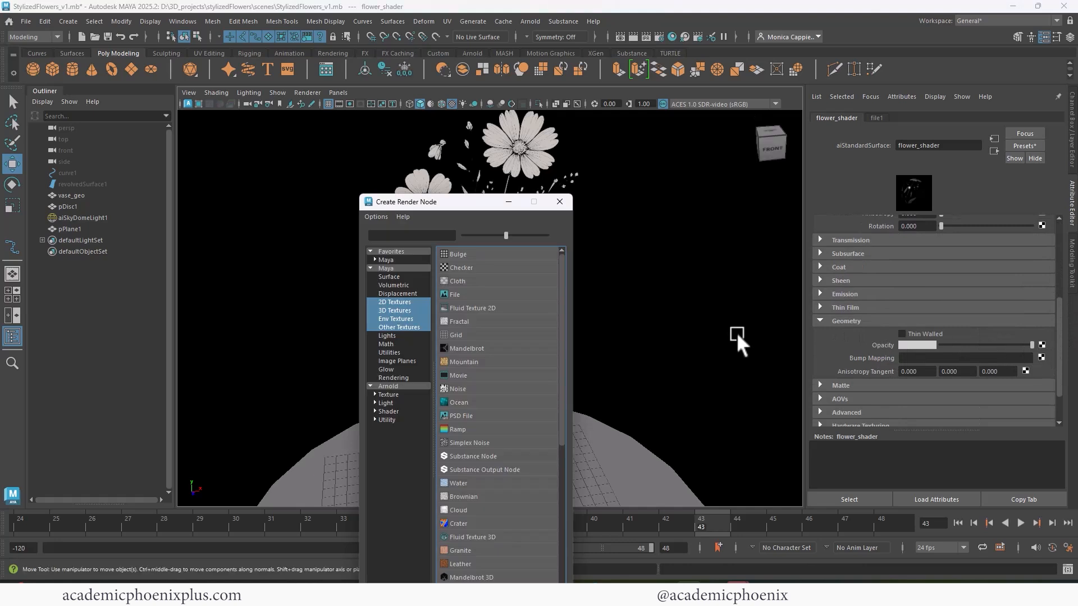
{"action": "left_click", "coordinate": [498, 292]}
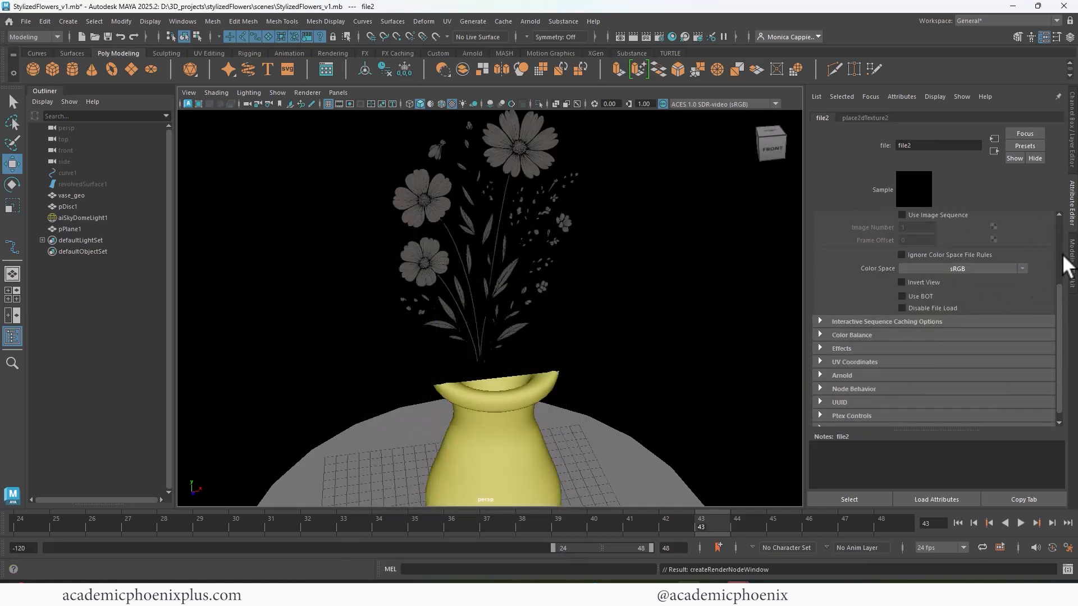
{"action": "scroll", "coordinate": [1056, 247], "scroll_direction": "up", "scroll_amount": 3}
{"action": "left_click", "coordinate": [1044, 274]}
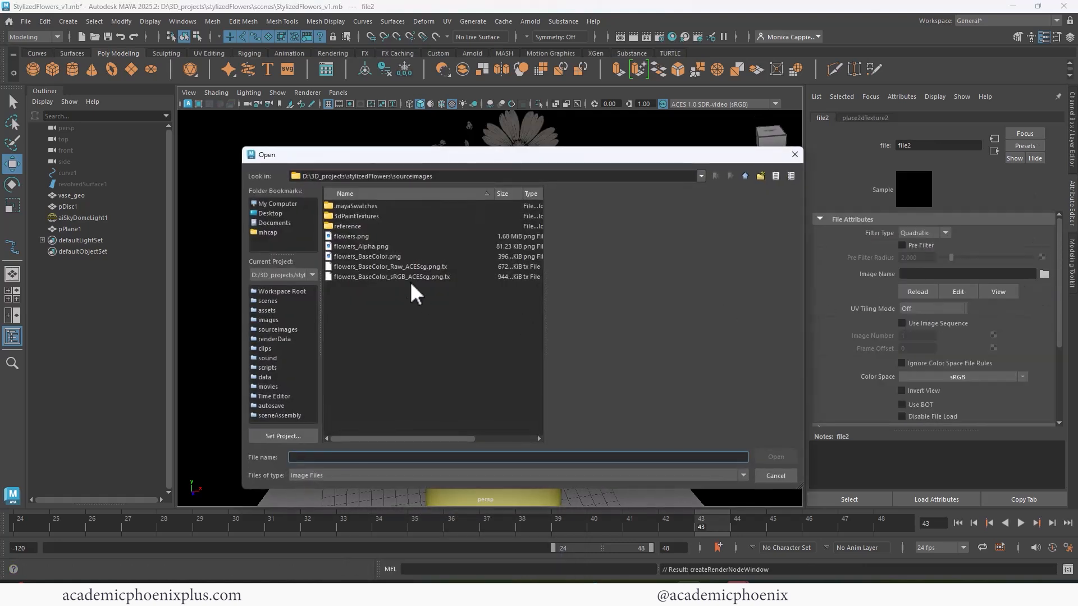
{"action": "double_click", "coordinate": [379, 245]}
- Set the alpha texture's color space to Raw and enable Alpha Is Luminance in its color balance settings
{"action": "left_click", "coordinate": [1021, 377]}
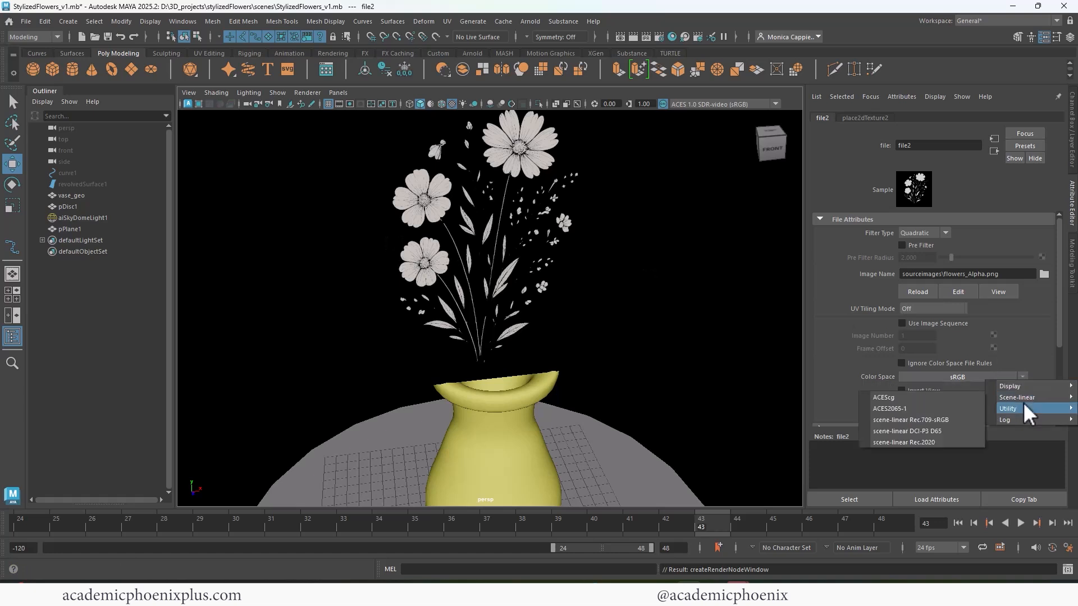
{"action": "mouse_move", "coordinate": [1010, 408]}
{"action": "left_click", "coordinate": [959, 405]}
{"action": "scroll", "coordinate": [1054, 337], "scroll_direction": "down", "scroll_amount": 3}
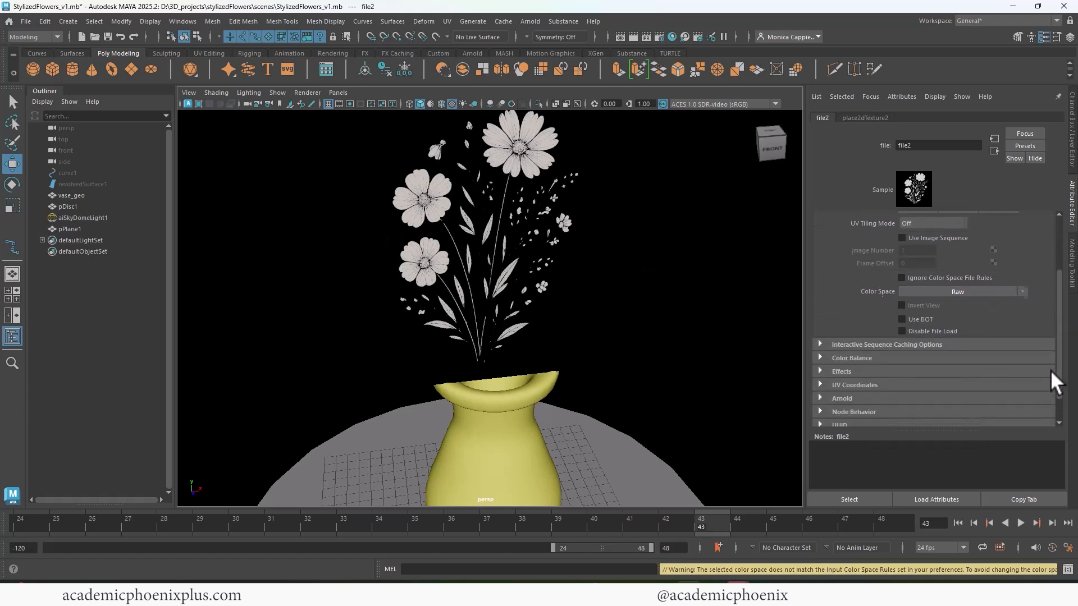
{"action": "left_click", "coordinate": [856, 356]}
{"action": "scroll", "coordinate": [1058, 376], "scroll_direction": "down", "scroll_amount": 2}
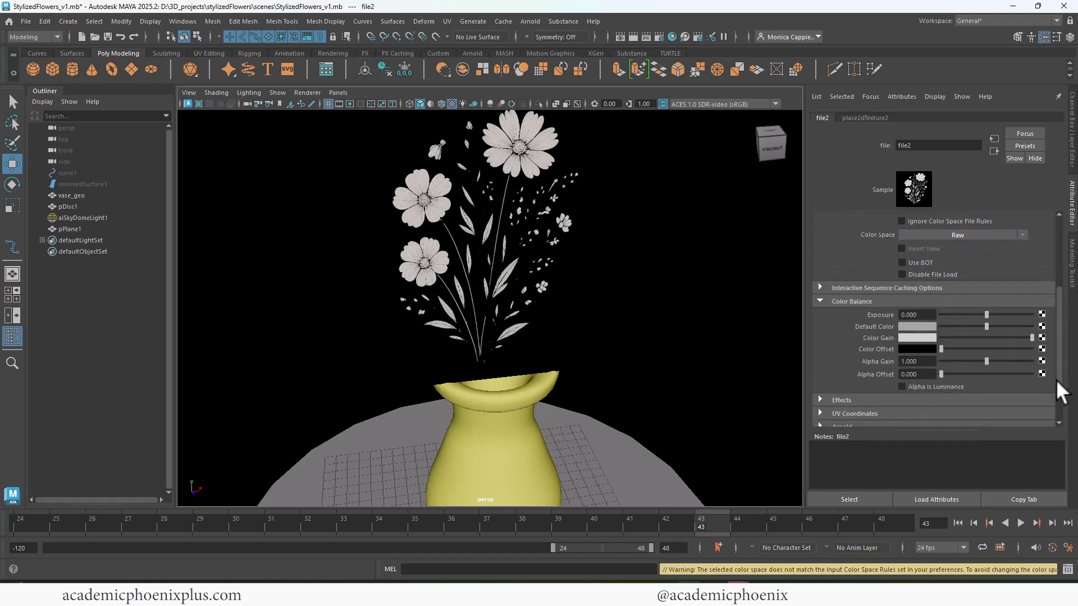
{"action": "left_click", "coordinate": [942, 388]}
- Preview the flower cutout above the vase in an Arnold render
{"action": "left_click", "coordinate": [631, 36]}
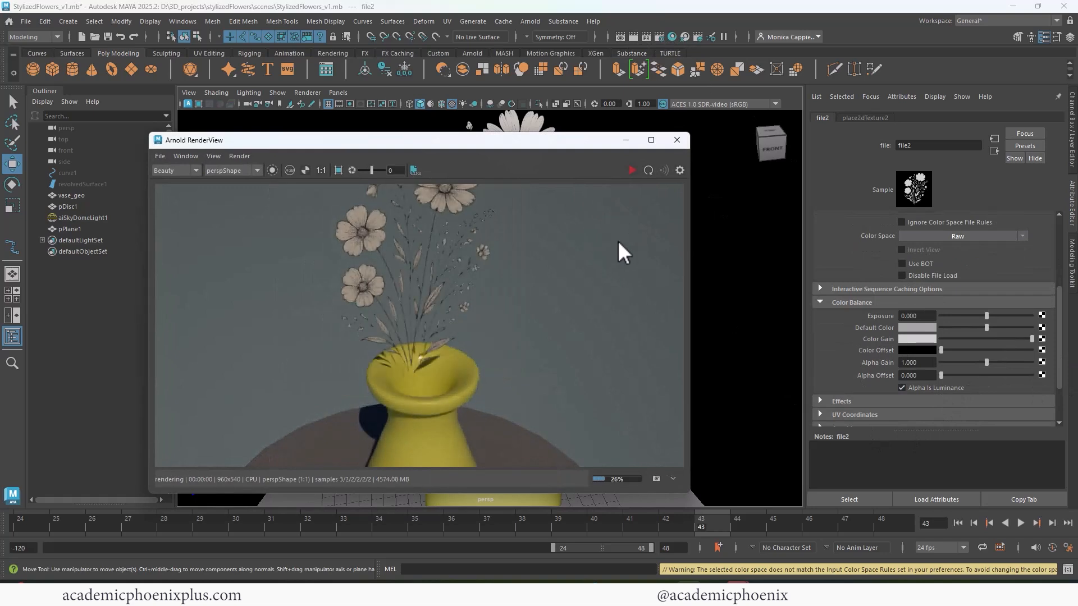
{"action": "left_click", "coordinate": [633, 170]}
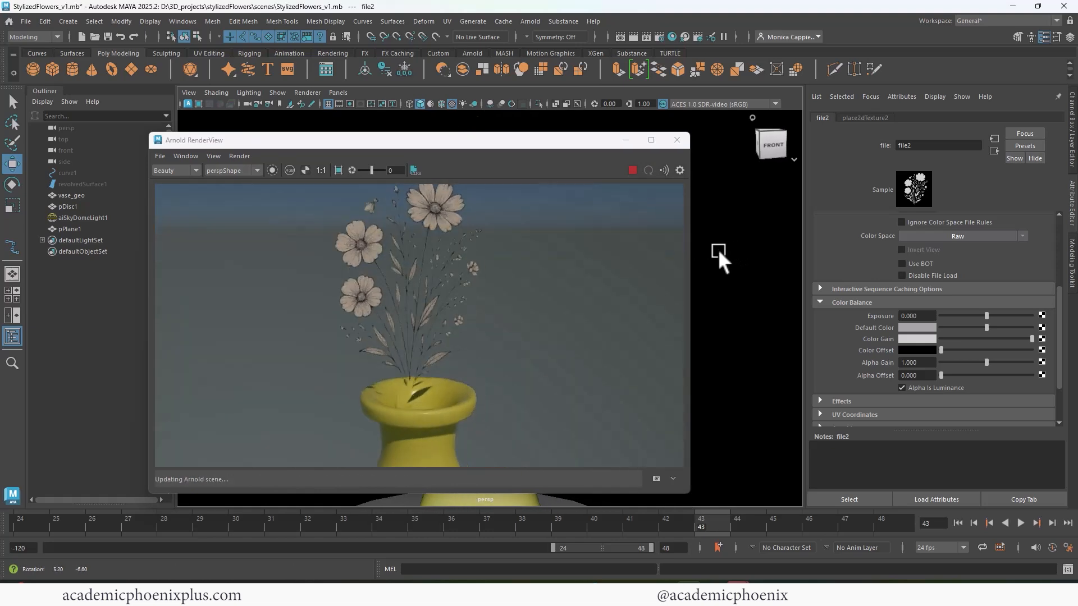
{"action": "left_click", "coordinate": [679, 138]}
- Lower the flower plane slightly so the stems drop into the vase's mouth
{"action": "left_click", "coordinate": [490, 261]}
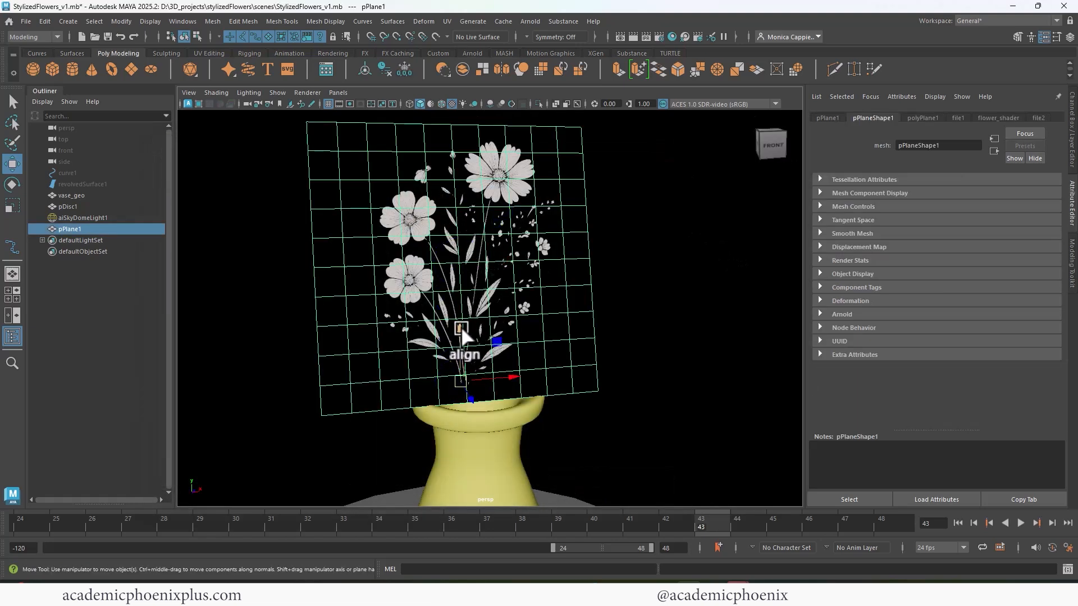
{"action": "left_click_drag", "start_coordinate": [462, 336], "coordinate": [463, 369]}
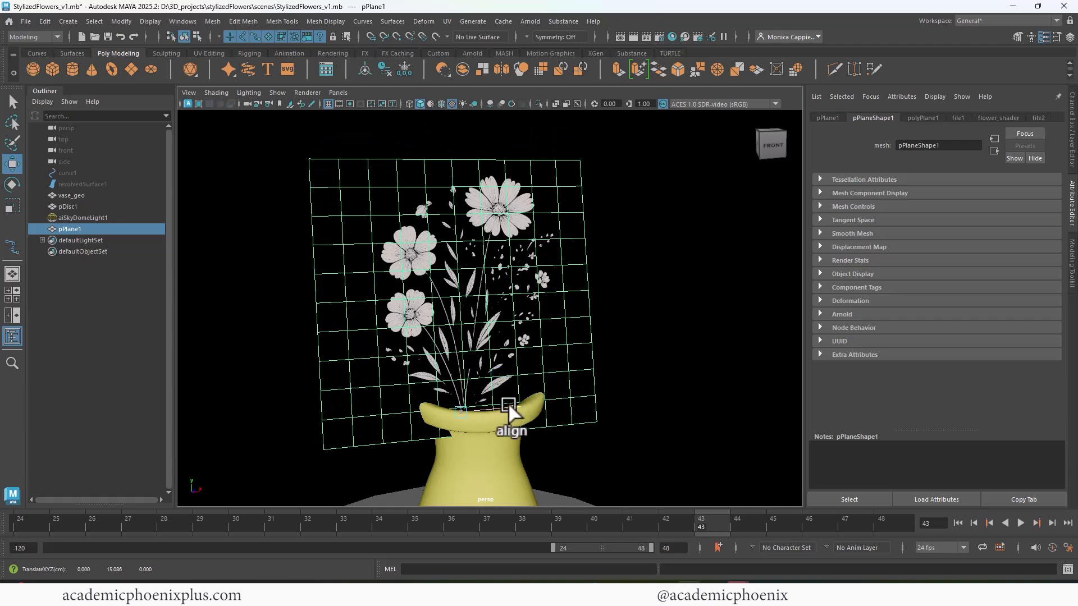
{"action": "left_click_drag", "start_coordinate": [507, 402], "coordinate": [466, 255], "text": "alt"}
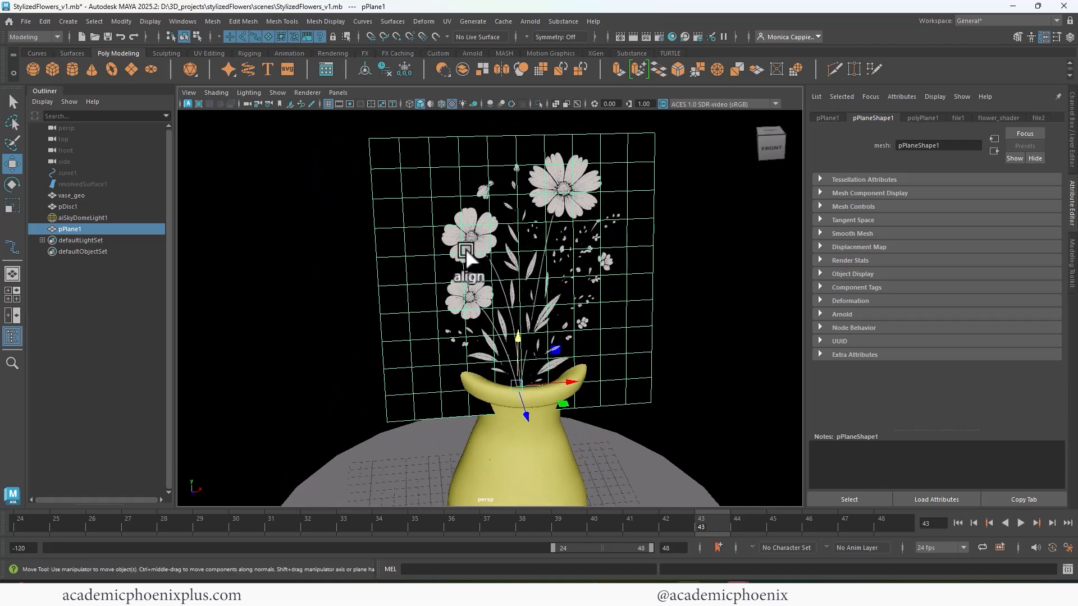
- Delete the plane's empty face columns beside the flowers, two along the left edge and one along the right
{"action": "right_click_drag", "start_coordinate": [421, 260], "coordinate": [410, 292]}
{"action": "left_click", "coordinate": [431, 398]}
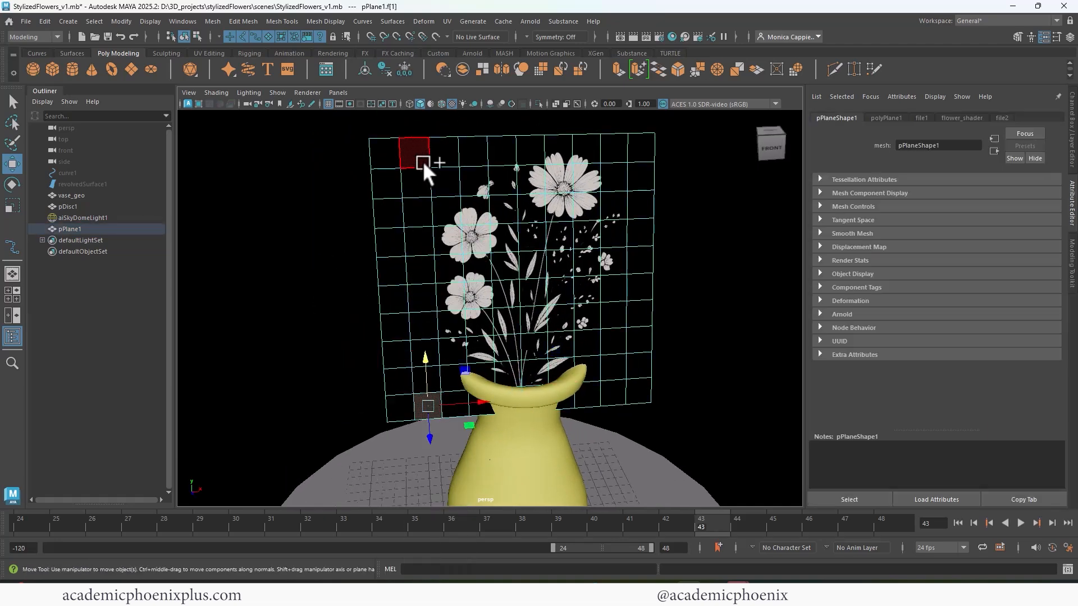
{"action": "double_click", "coordinate": [420, 154], "text": "shift"}
{"action": "key", "text": "Delete"}
{"action": "left_click", "coordinate": [402, 400]}
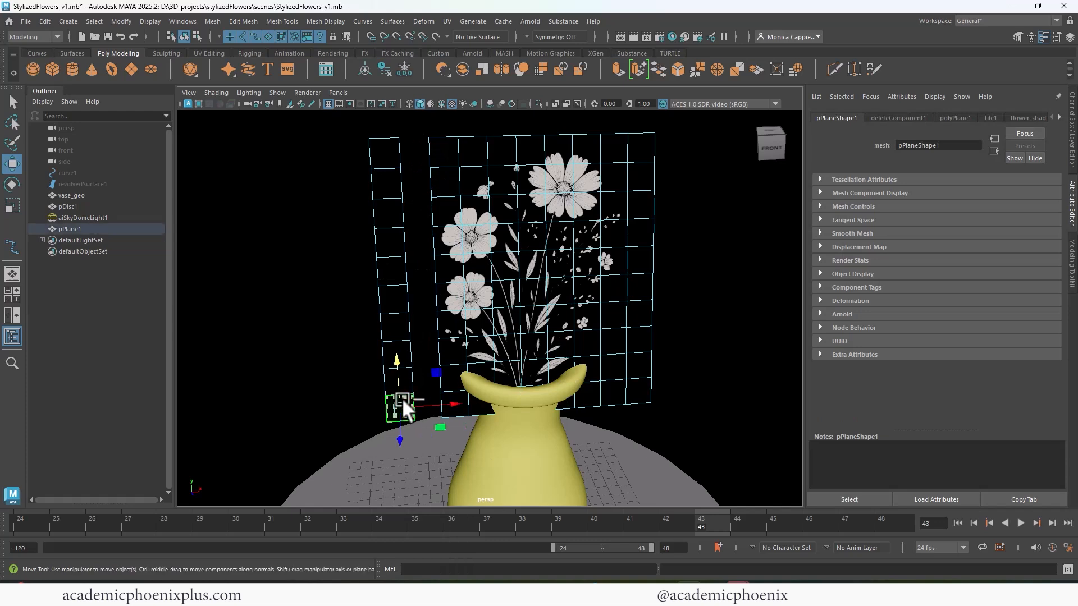
{"action": "double_click", "coordinate": [386, 159], "text": "shift"}
{"action": "key", "text": "Delete"}
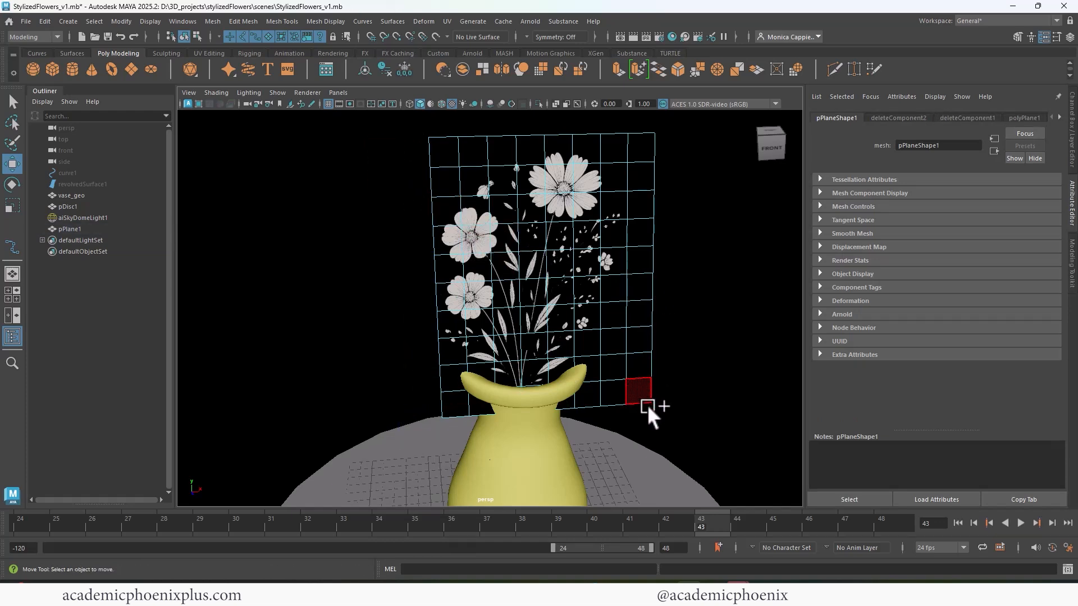
{"action": "left_click", "coordinate": [644, 399]}
{"action": "double_click", "coordinate": [645, 149], "text": "shift"}
{"action": "key", "text": "Delete"}
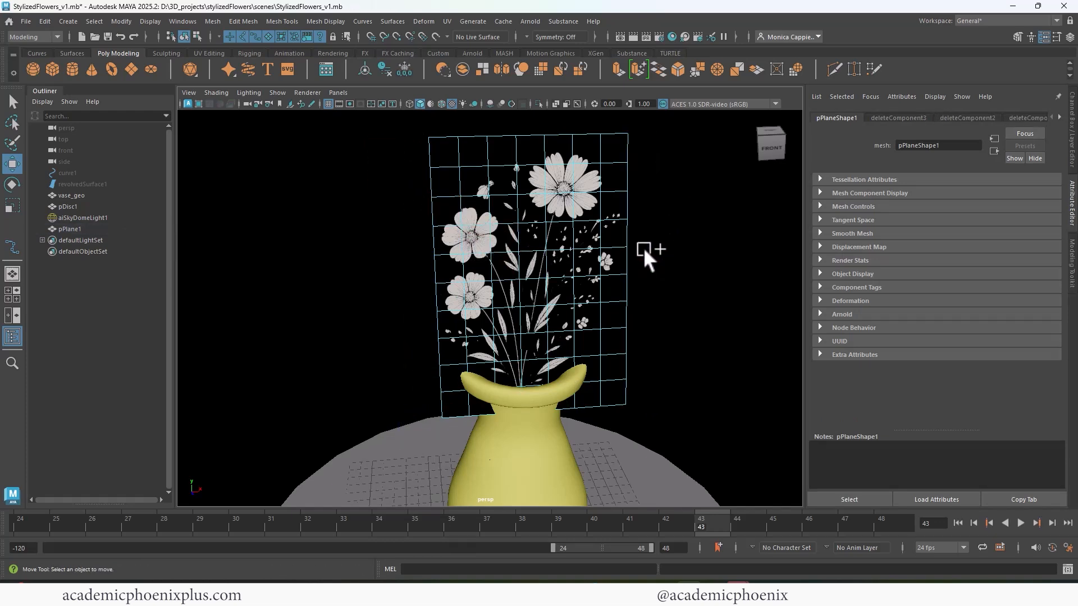
- Return the trimmed plane to object selection and preview it with the vase in an Arnold render
{"action": "right_click_drag", "start_coordinate": [554, 281], "coordinate": [585, 253]}
{"action": "left_click_drag", "start_coordinate": [585, 247], "coordinate": [589, 225], "text": "alt"}
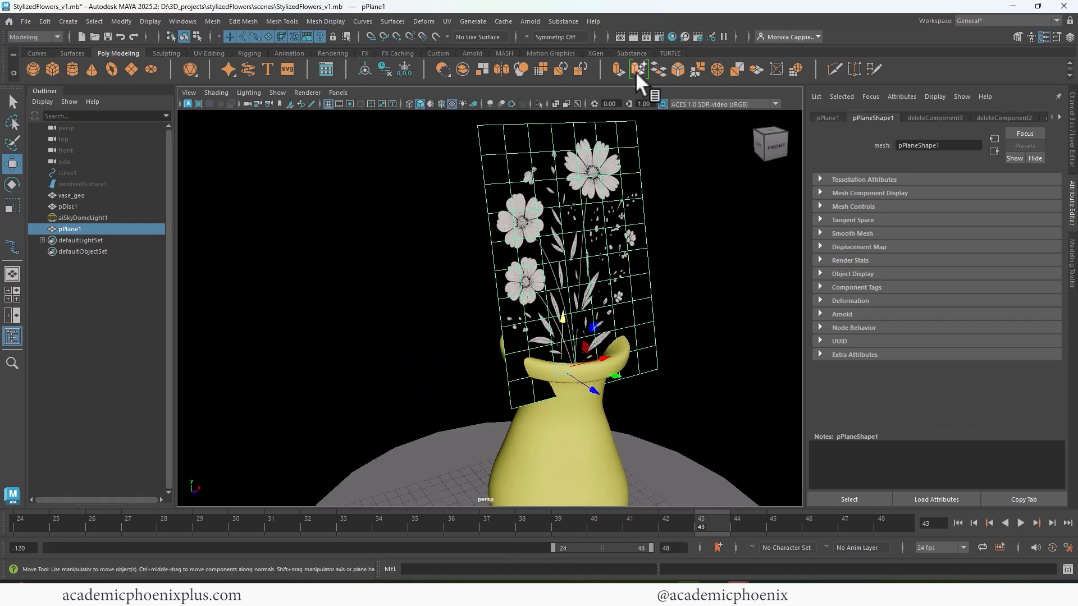
{"action": "left_click", "coordinate": [632, 36]}
{"action": "mouse_move", "coordinate": [696, 225]}
{"action": "left_mouse_down", "text": "alt"}
{"action": "mouse_move", "coordinate": [725, 241]}
{"action": "mouse_move", "coordinate": [774, 224]}
{"action": "mouse_move", "coordinate": [700, 244]}
{"action": "left_mouse_up", "text": "alt"}
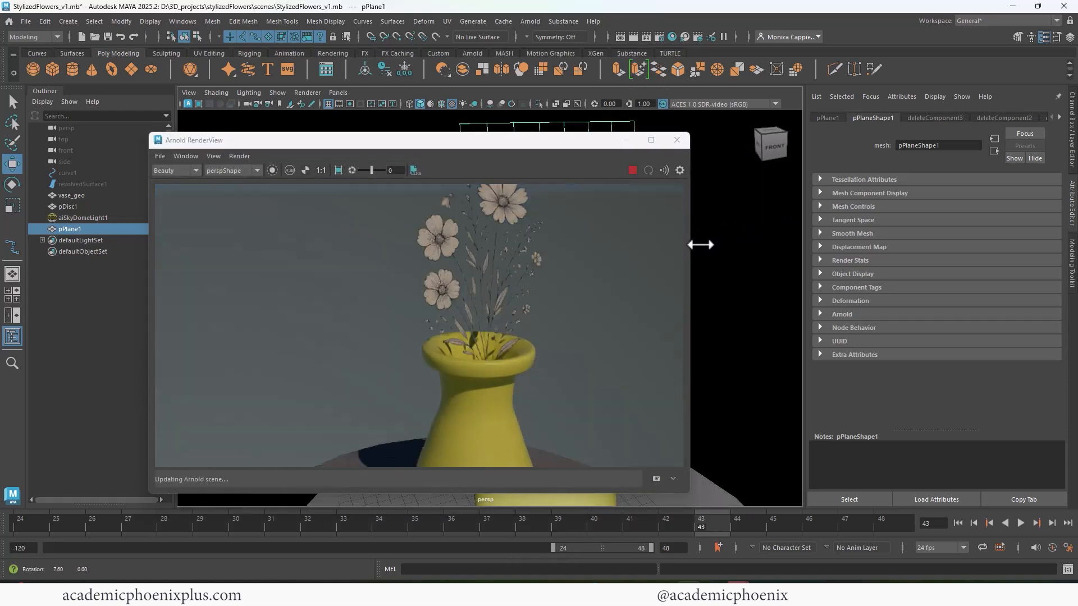
{"action": "left_click", "coordinate": [677, 140]}
- Switch the plane to vertex editing and offset vertices around the top flower to give it depth
{"action": "left_click_drag", "start_coordinate": [629, 185], "coordinate": [586, 205], "text": "alt"}
{"action": "right_click_drag", "start_coordinate": [583, 194], "coordinate": [536, 194]}
{"action": "left_click", "coordinate": [593, 191]}
{"action": "left_click_drag", "start_coordinate": [621, 200], "coordinate": [587, 191]}
{"action": "left_click", "coordinate": [565, 195]}
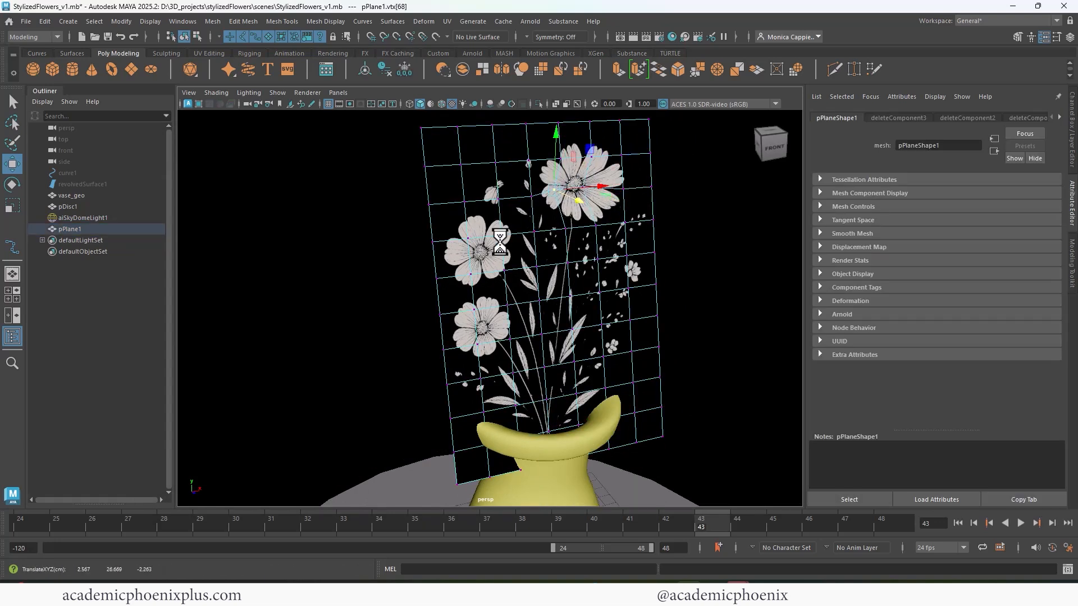
- Offset the vertices around the middle-left flower in depth so its petals bend out of the flat plane
{"action": "left_click", "coordinate": [468, 237]}
{"action": "left_click_drag", "start_coordinate": [483, 255], "coordinate": [470, 249]}
{"action": "left_click", "coordinate": [502, 272]}
{"action": "left_click_drag", "start_coordinate": [523, 287], "coordinate": [501, 298]}
{"action": "left_click", "coordinate": [469, 276]}
- Offset vertices along the lower stems and beside the small flower at the plane's right edge to bend them
{"action": "left_click_drag", "start_coordinate": [566, 315], "coordinate": [570, 355], "text": "alt"}
{"action": "left_click", "coordinate": [561, 354]}
{"action": "left_click", "coordinate": [562, 383], "text": "shift"}
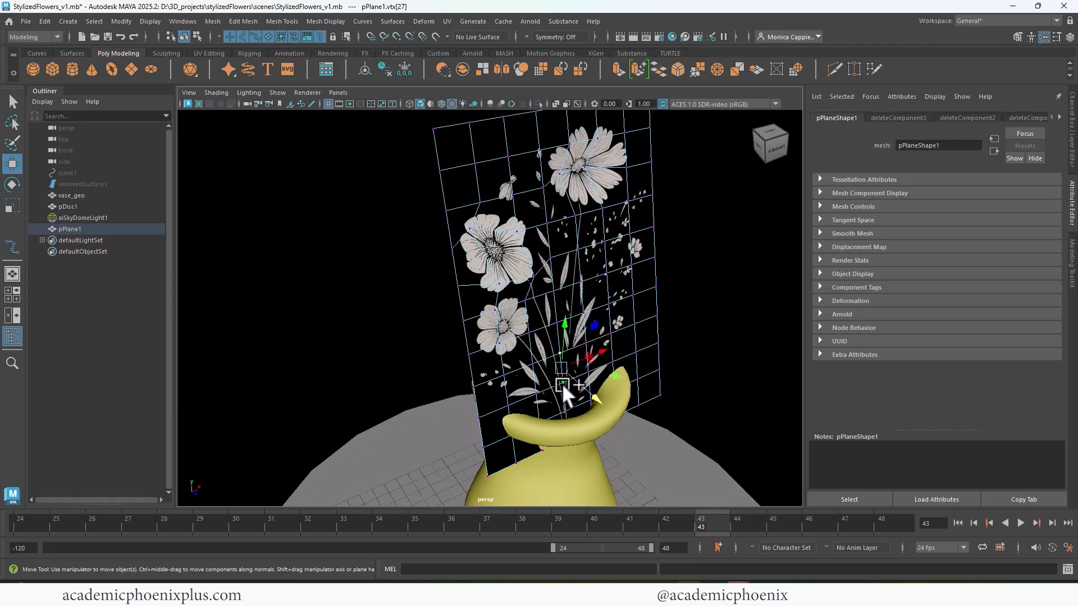
{"action": "left_click", "coordinate": [566, 412], "text": "shift"}
{"action": "left_click_drag", "start_coordinate": [588, 407], "coordinate": [567, 403], "text": "shift"}
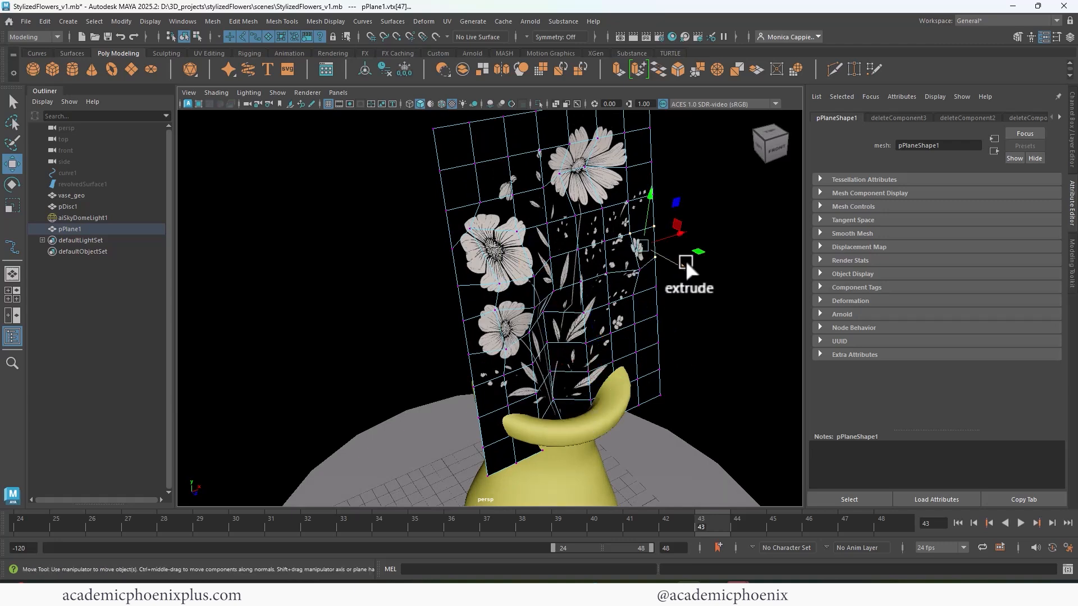
{"action": "left_click_drag", "start_coordinate": [685, 262], "coordinate": [696, 269], "text": "shift"}
- Preview the bent flower plane from an angled view in an Arnold render
{"action": "left_click", "coordinate": [633, 36]}
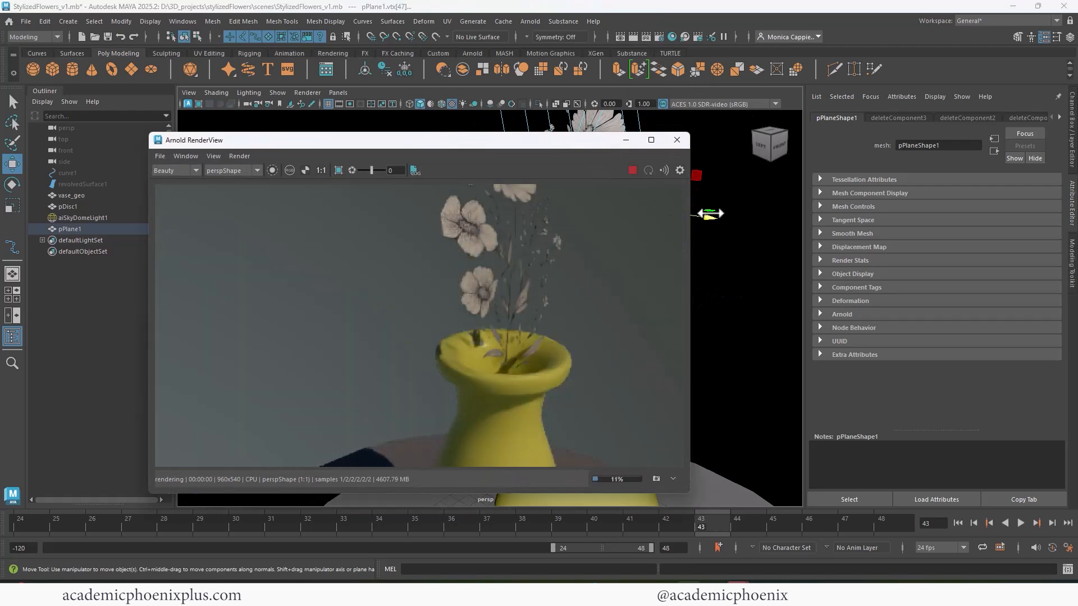
{"action": "left_click_drag", "start_coordinate": [709, 214], "coordinate": [736, 236], "text": "alt"}
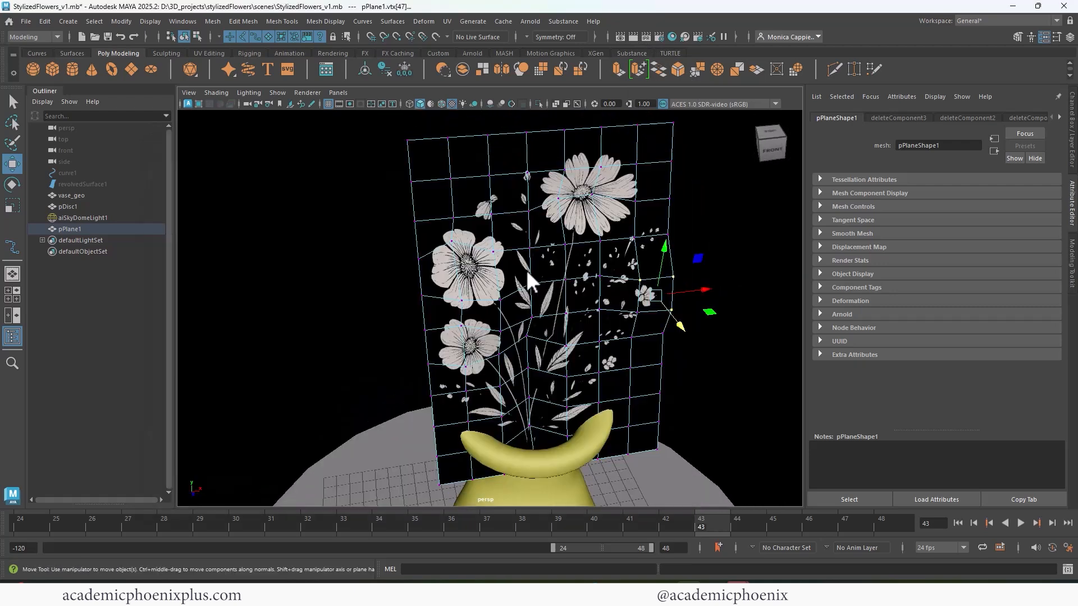
{"action": "left_click", "coordinate": [457, 248]}
{"action": "left_click_drag", "start_coordinate": [493, 275], "coordinate": [553, 233], "text": "alt"}
{"action": "mouse_move", "coordinate": [552, 233]}
{"action": "left_mouse_down", "text": "alt"}
{"action": "mouse_move", "coordinate": [600, 251]}
{"action": "mouse_move", "coordinate": [621, 225]}
{"action": "mouse_move", "coordinate": [557, 228]}
{"action": "left_mouse_up", "text": "alt"}
{"action": "key", "text": "r"}
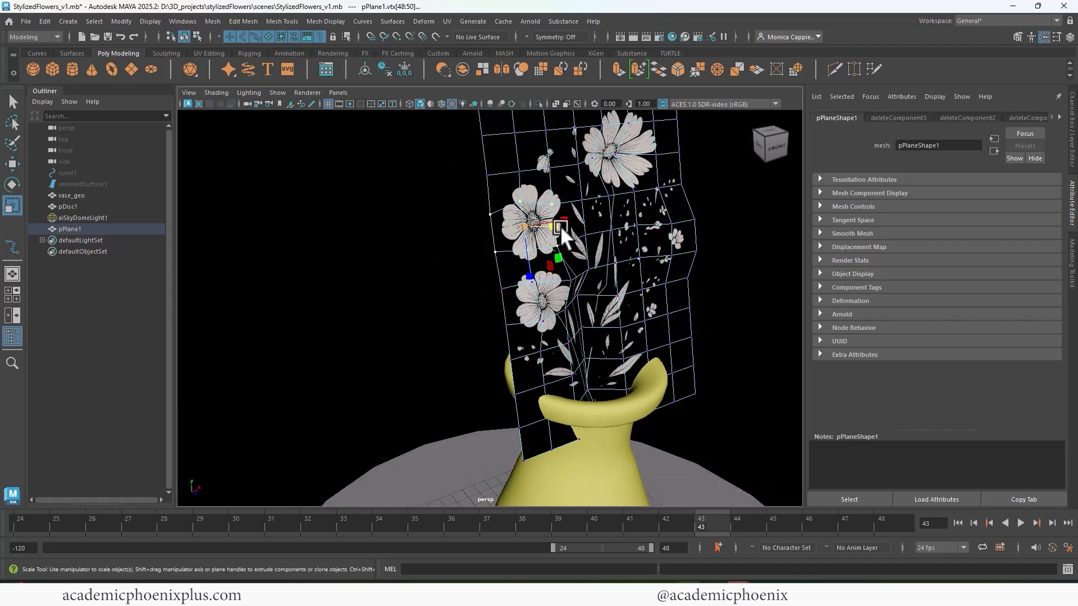
- Cut new edges across the middle-left flower with Multi-Cut and move its vertices in depth to shape the petals
{"action": "right_click", "coordinate": [545, 215]}
{"action": "left_click", "coordinate": [617, 197]}
{"action": "key", "text": "f"}
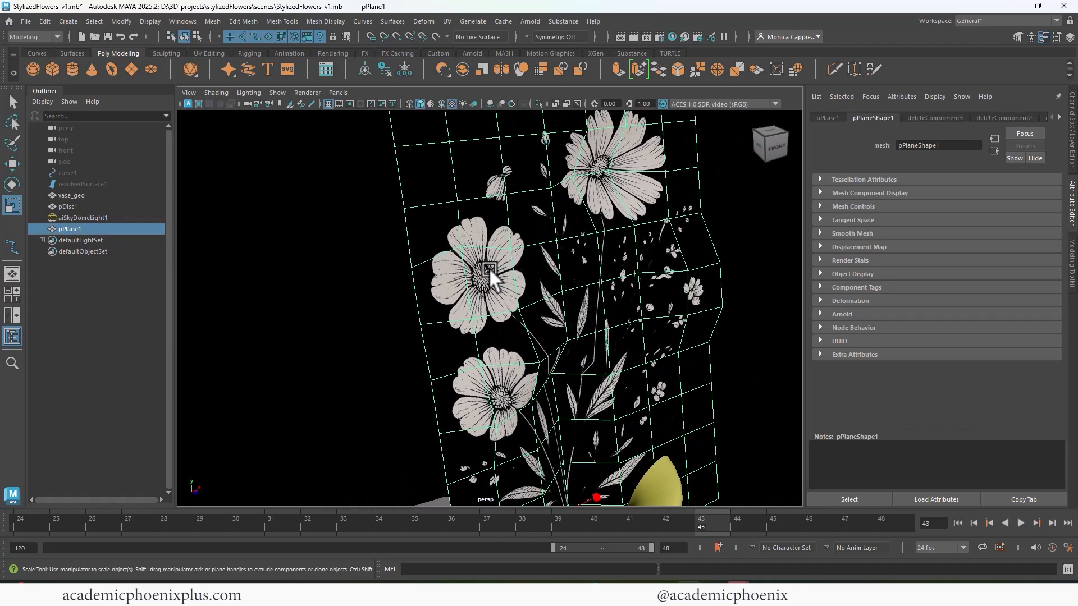
{"action": "left_click", "coordinate": [834, 70]}
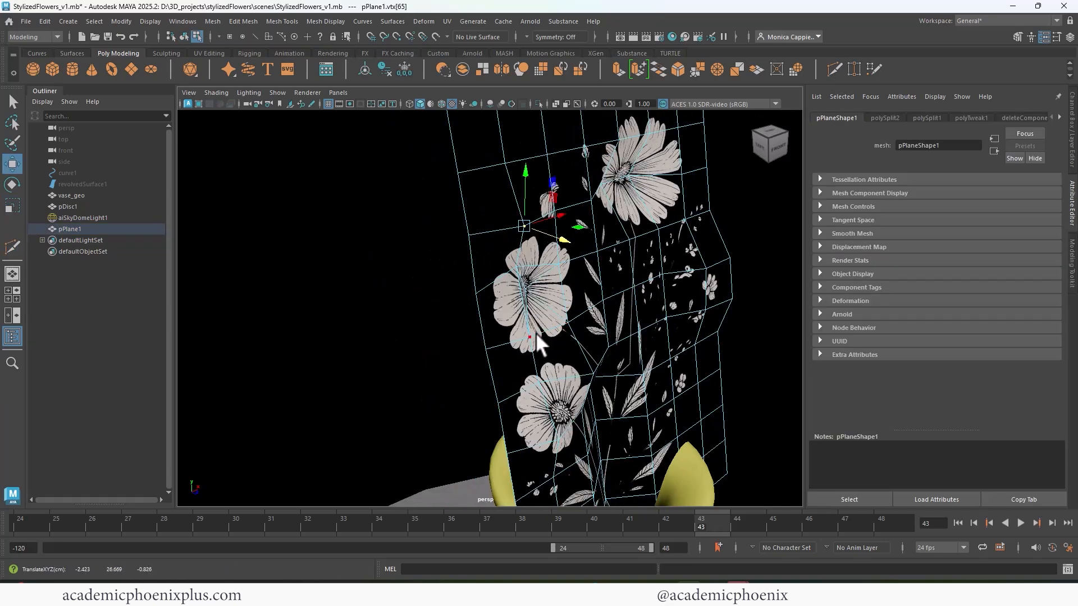
{"action": "left_click", "coordinate": [531, 335]}
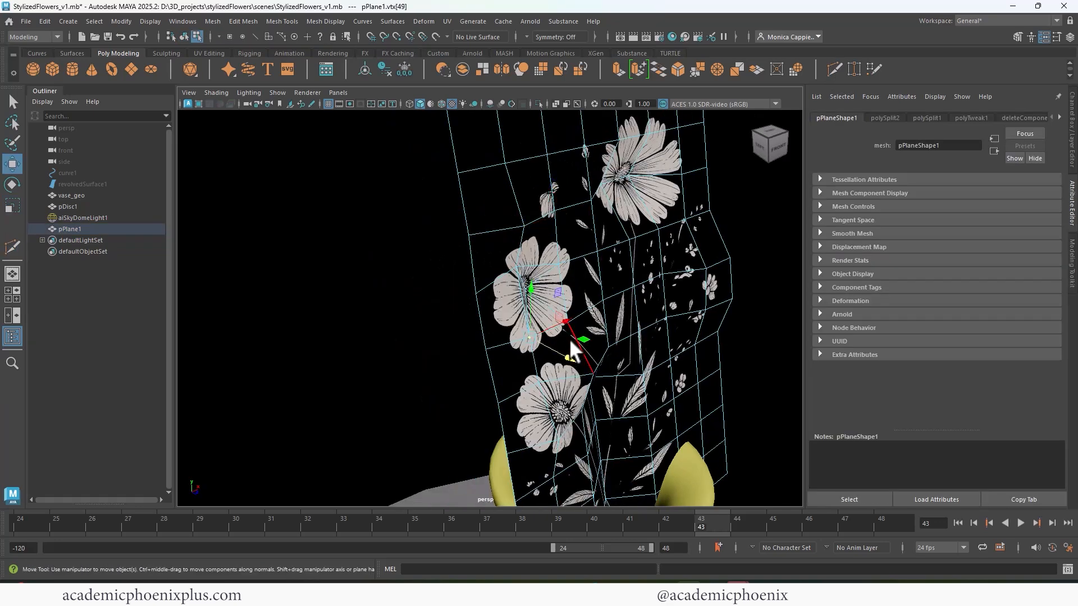
{"action": "left_click_drag", "start_coordinate": [573, 351], "coordinate": [566, 346]}
{"action": "left_click_drag", "start_coordinate": [566, 346], "coordinate": [536, 322], "text": "alt"}
- Cut new edges across the lower-left flower, move its center vertex in depth, and return to object selection
{"action": "left_click", "coordinate": [831, 68]}
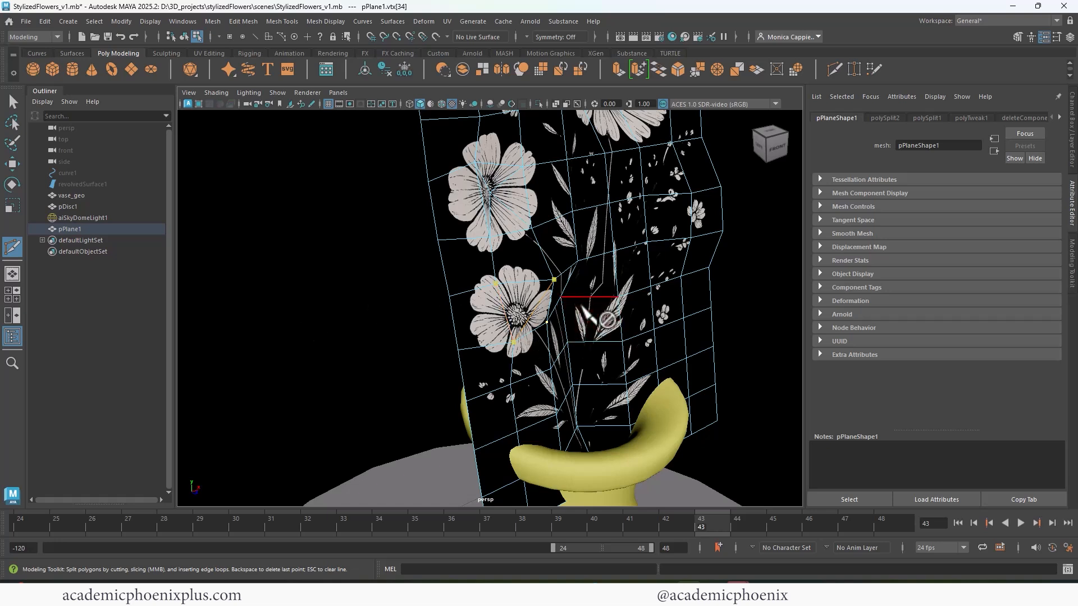
{"action": "key", "text": "Return"}
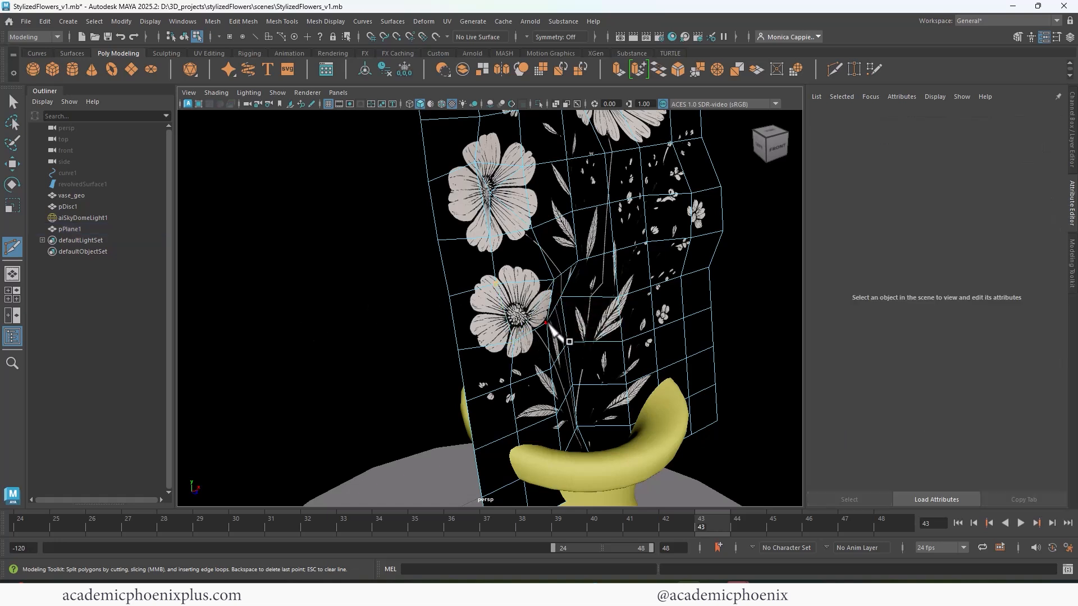
{"action": "left_click", "coordinate": [13, 101]}
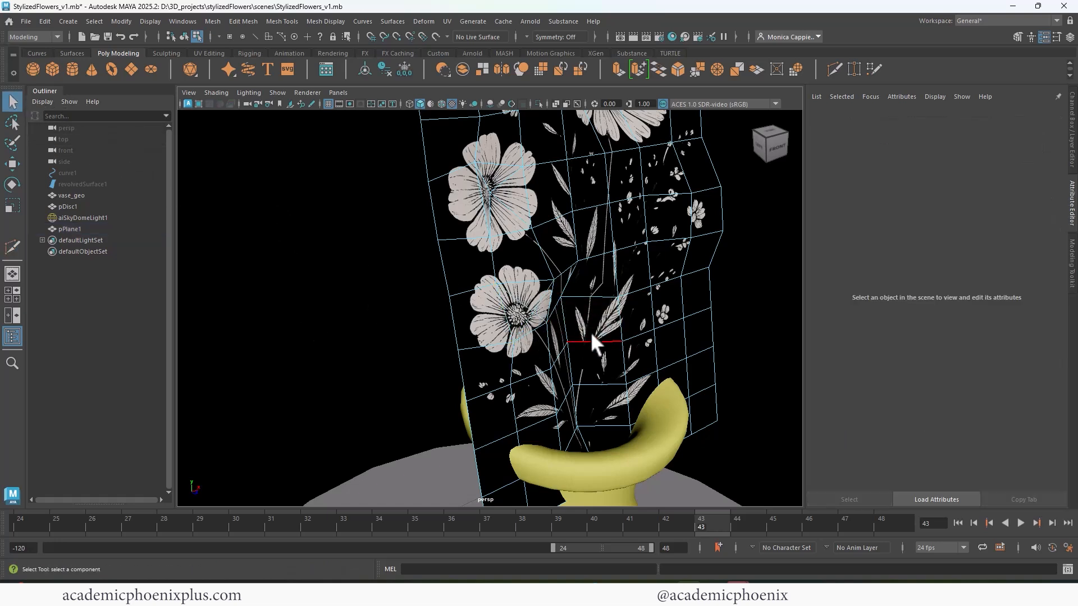
{"action": "left_click", "coordinate": [533, 312]}
{"action": "key", "text": "w"}
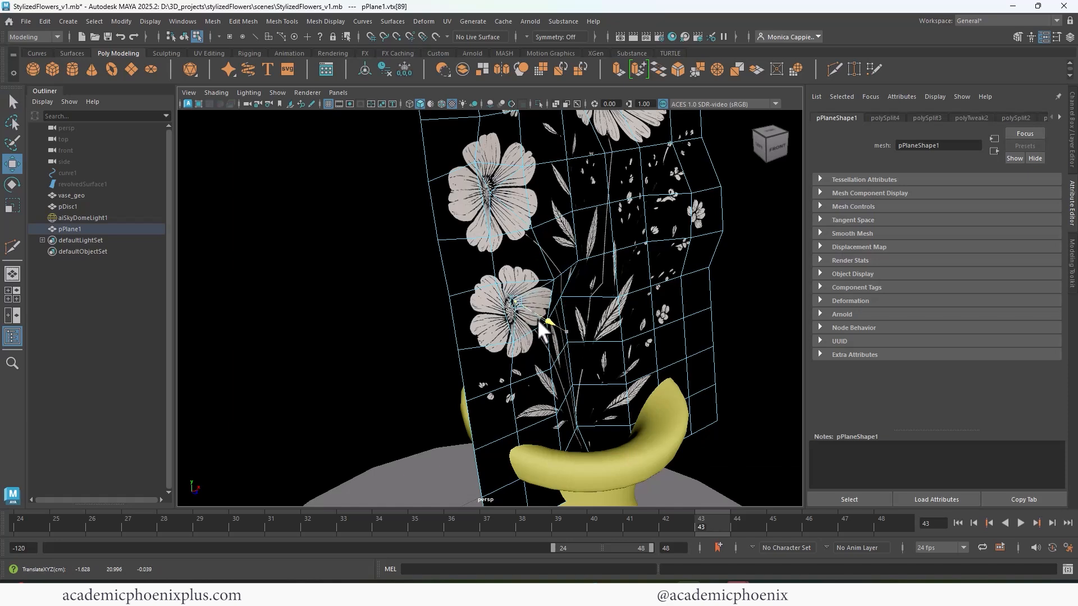
{"action": "left_click_drag", "start_coordinate": [538, 319], "coordinate": [564, 311]}
{"action": "right_click_drag", "start_coordinate": [621, 265], "coordinate": [665, 217]}
{"action": "key", "text": "f"}
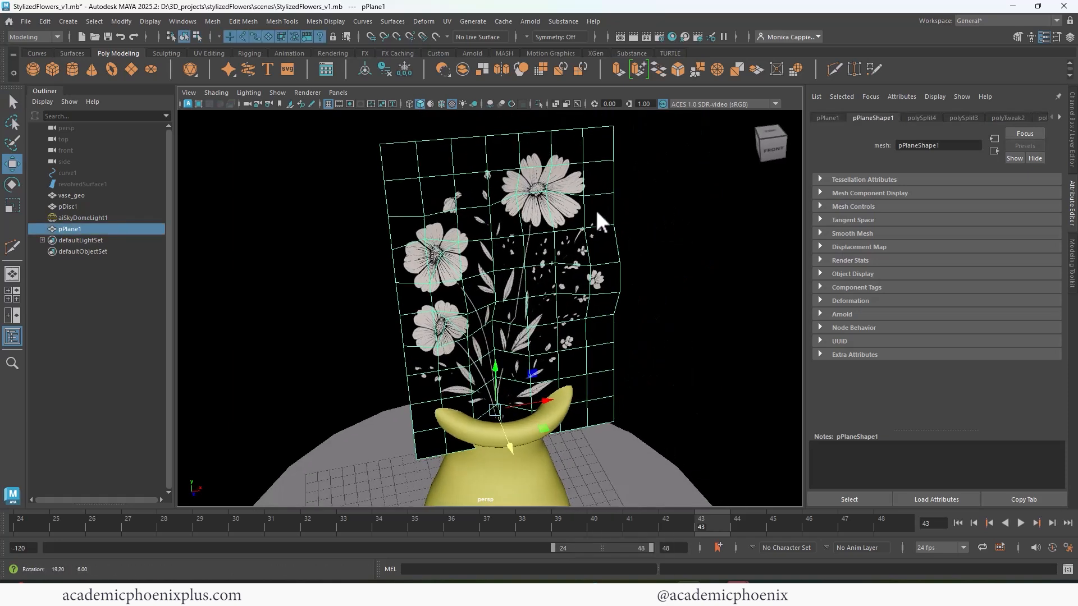
- Preview the reshaped flowers from several angles in an Arnold render
{"action": "left_click", "coordinate": [632, 36]}
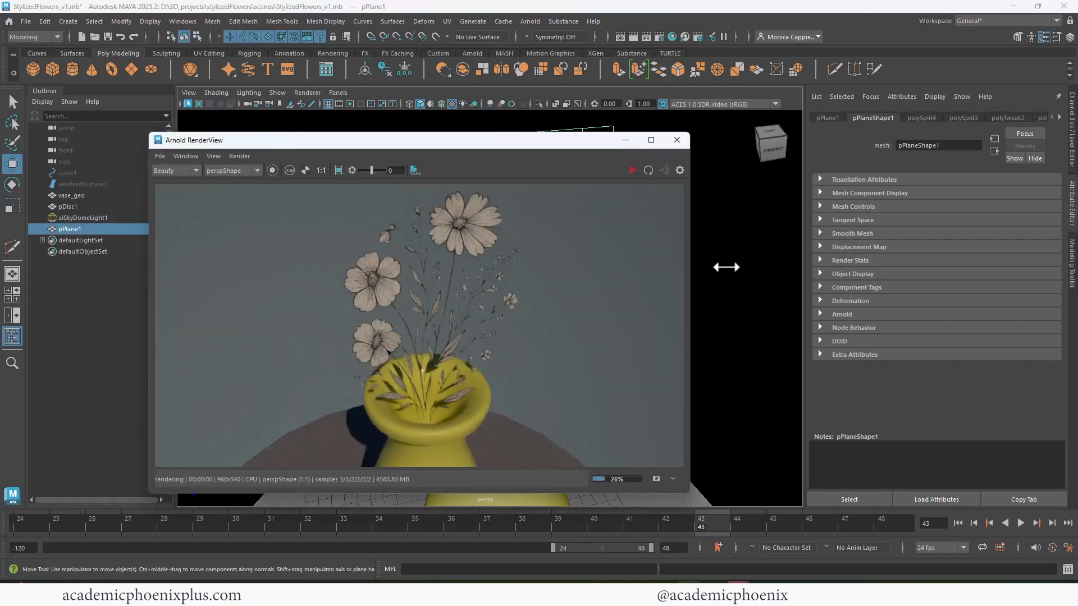
{"action": "left_click", "coordinate": [632, 170]}
{"action": "left_click_drag", "start_coordinate": [732, 221], "coordinate": [638, 265], "text": "alt"}
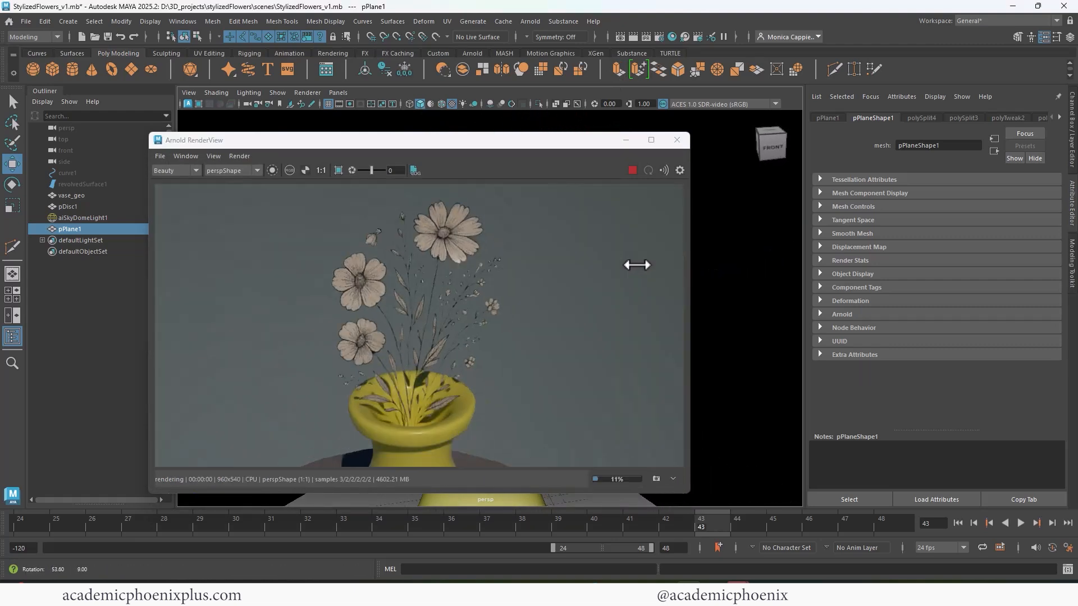
{"action": "left_click", "coordinate": [675, 140]}
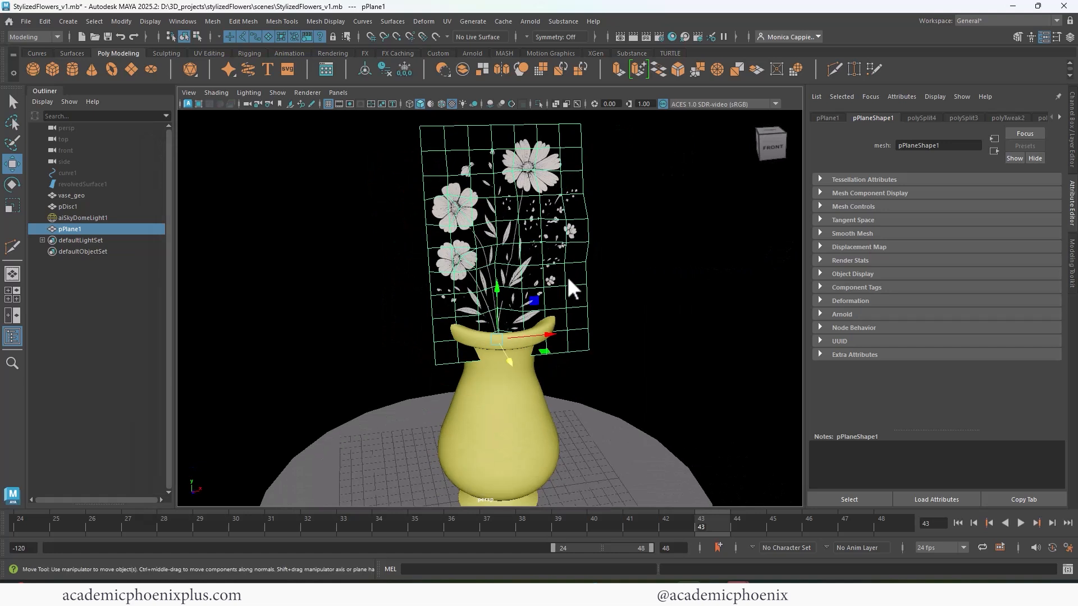
- Duplicate the flower plane, rotate the copy about the vase's axis, and scale it down slightly inside the vase
{"action": "key", "text": "ctrl+d"}
{"action": "key", "text": "e"}
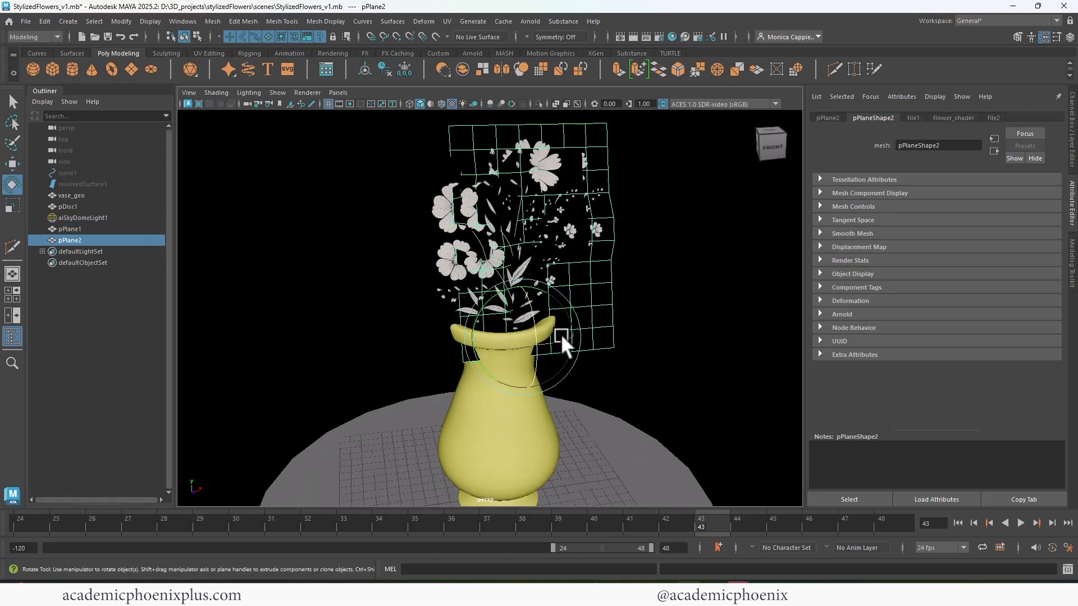
{"action": "left_click_drag", "start_coordinate": [560, 333], "coordinate": [478, 352]}
{"action": "key", "text": "r"}
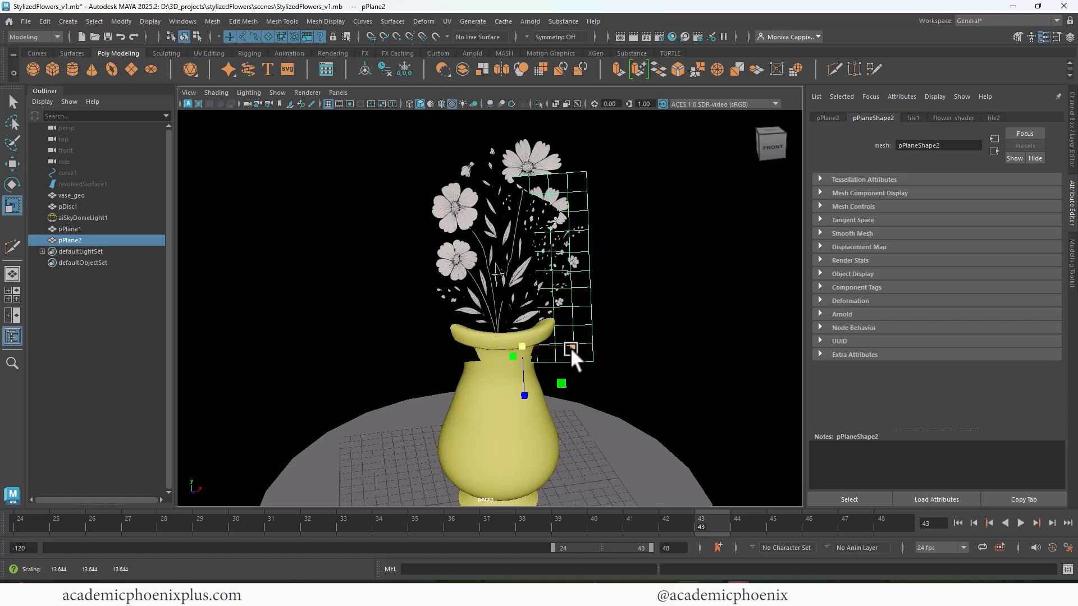
{"action": "left_click_drag", "start_coordinate": [570, 348], "coordinate": [569, 341]}
- Preview the two flower planes in an Arnold render from a frontal and a low angled view
{"action": "left_click", "coordinate": [647, 38]}
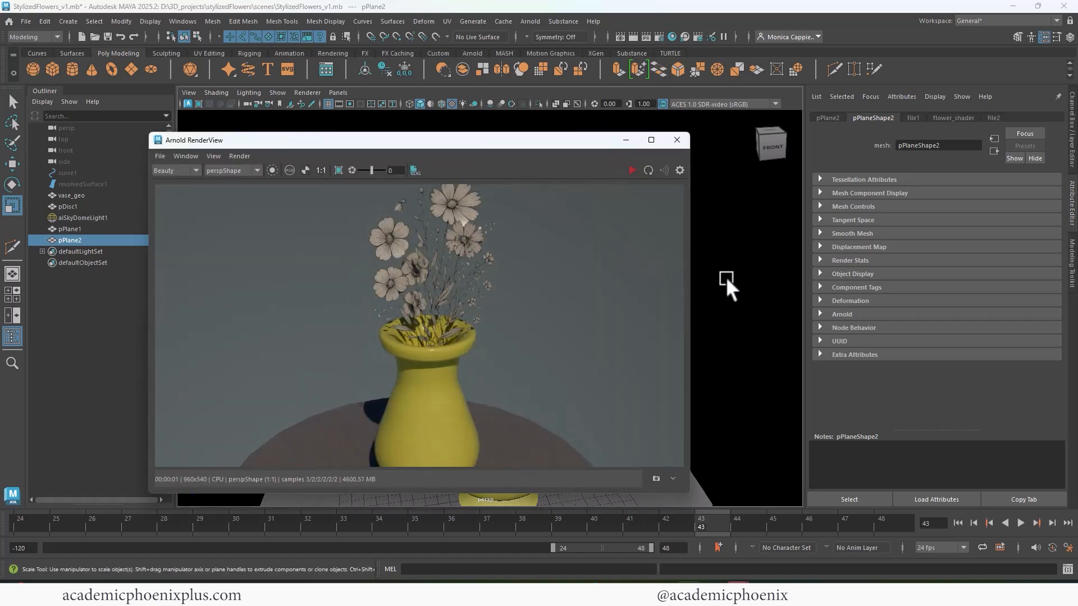
{"action": "left_click_drag", "start_coordinate": [737, 245], "coordinate": [771, 214], "text": "alt"}
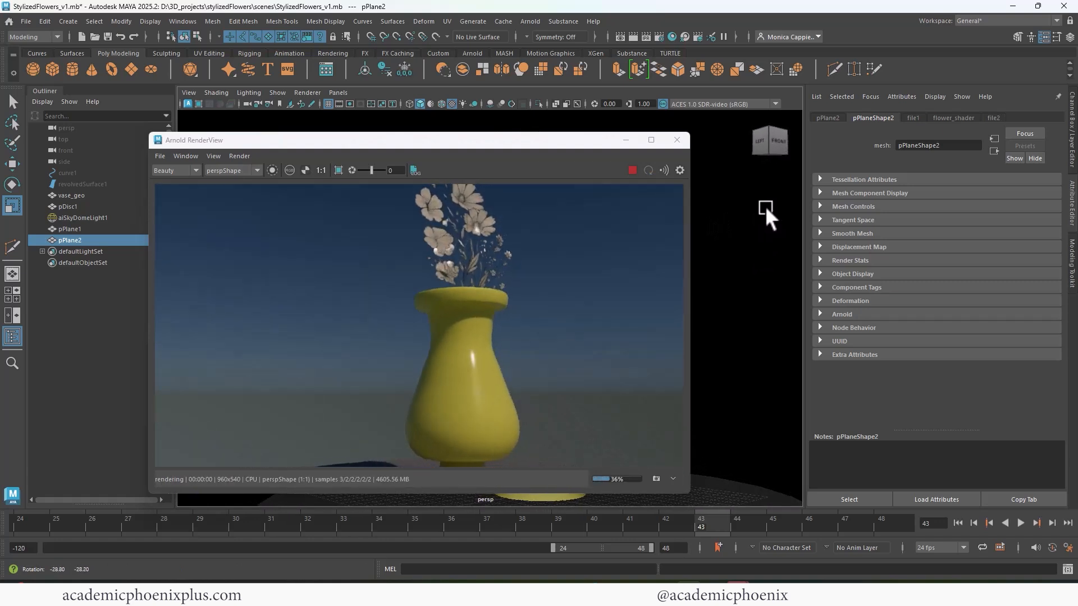
{"action": "left_click", "coordinate": [765, 205]}
- Increase the specular roughness of flower_shader to reduce the shine on the flowers
{"action": "left_click", "coordinate": [921, 119]}
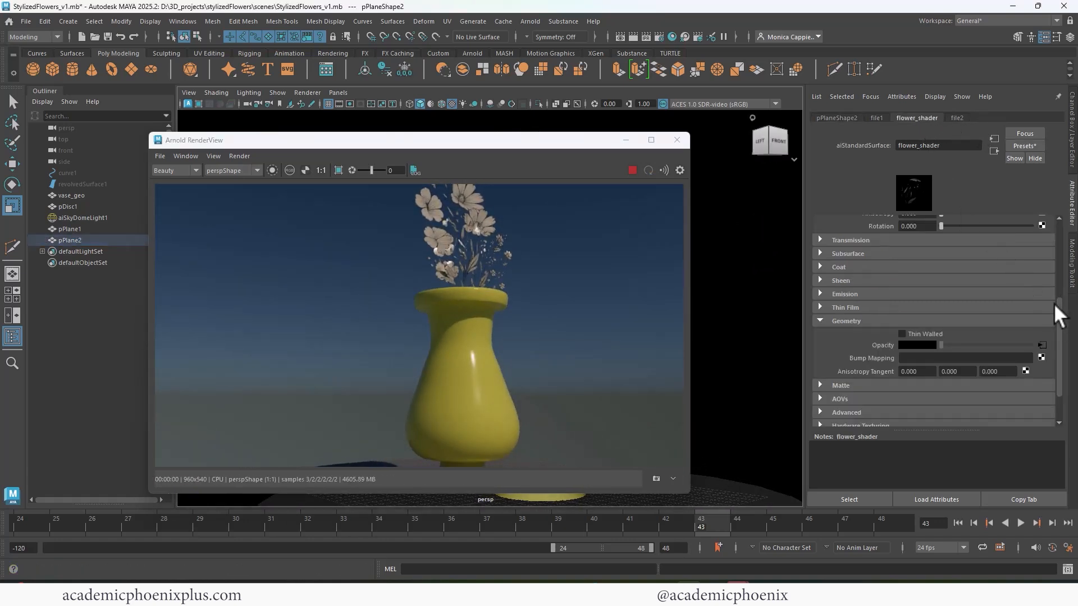
{"action": "left_click_drag", "start_coordinate": [1058, 306], "coordinate": [1058, 253]}
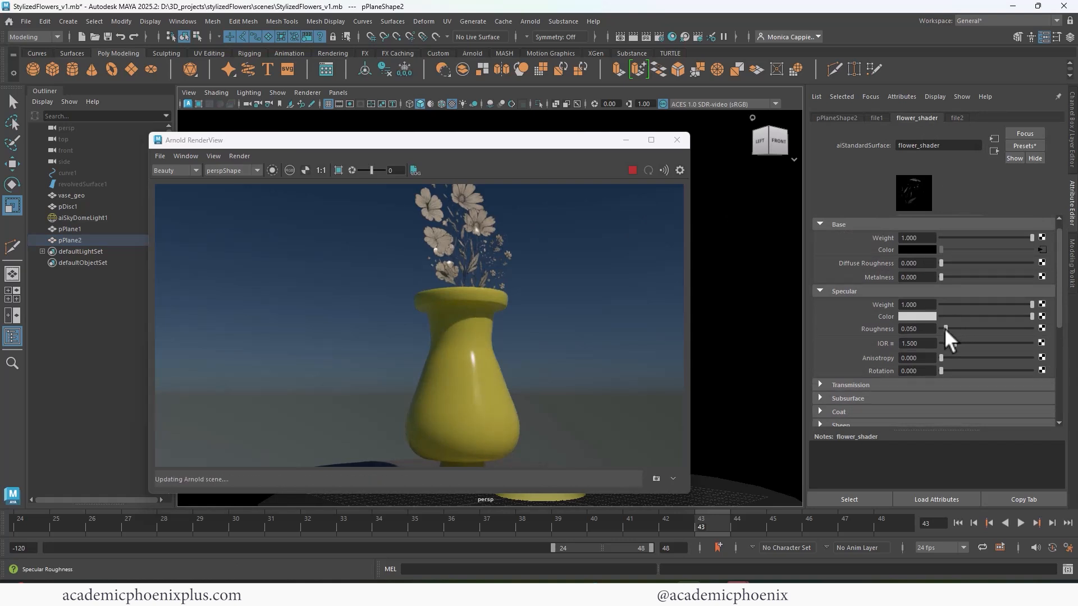
{"action": "left_click_drag", "start_coordinate": [944, 328], "coordinate": [988, 326]}
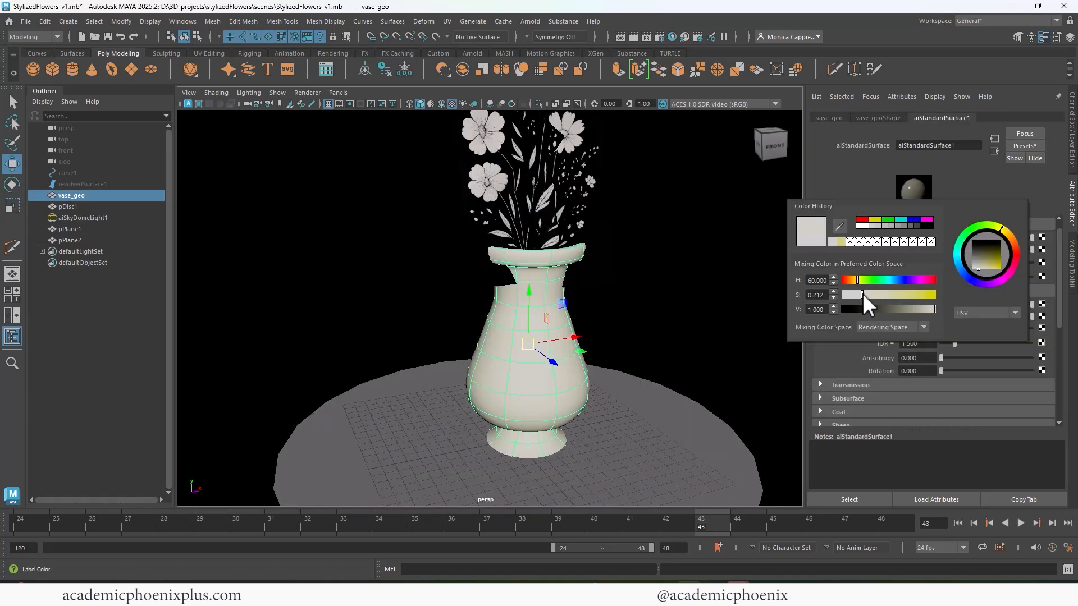
- Set the vase material's specular roughness to 0.419 and check the vase in an Arnold render
{"action": "left_click", "coordinate": [635, 36]}
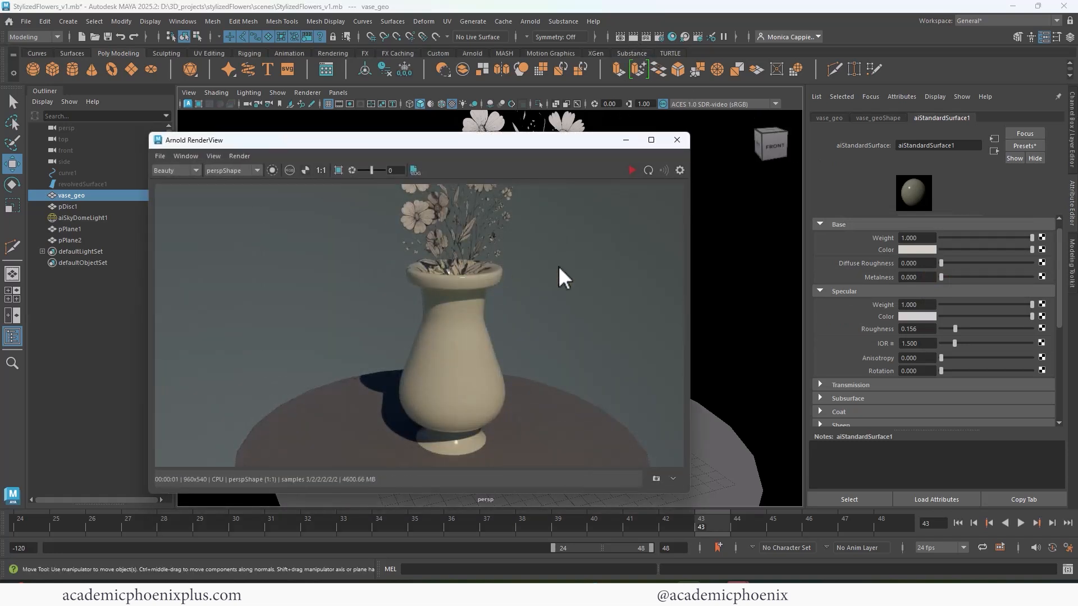
{"action": "left_click_drag", "start_coordinate": [959, 331], "coordinate": [978, 328]}
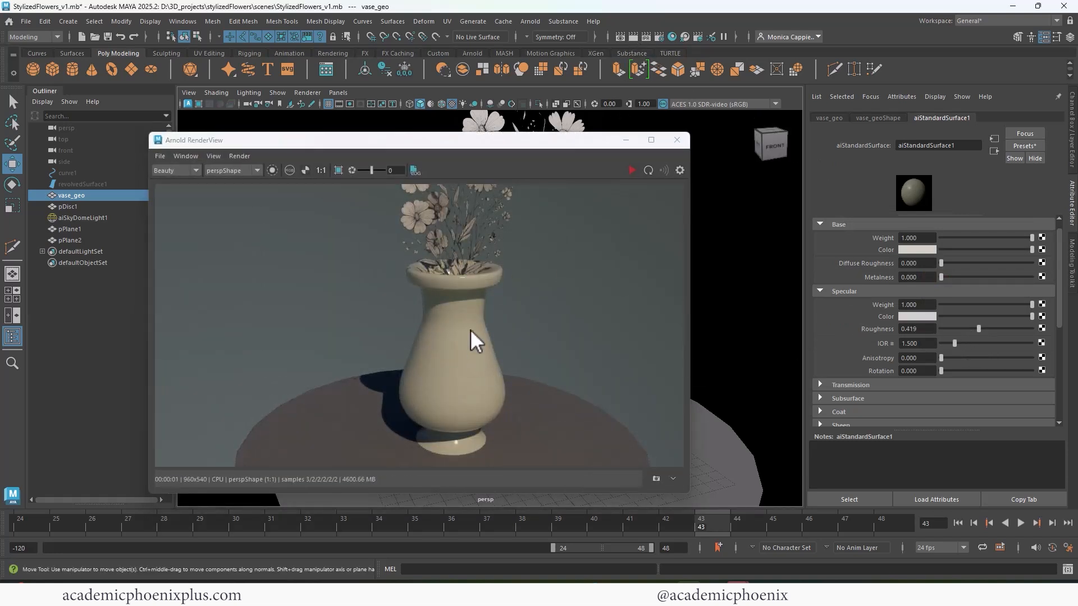
{"action": "left_click", "coordinate": [633, 170]}
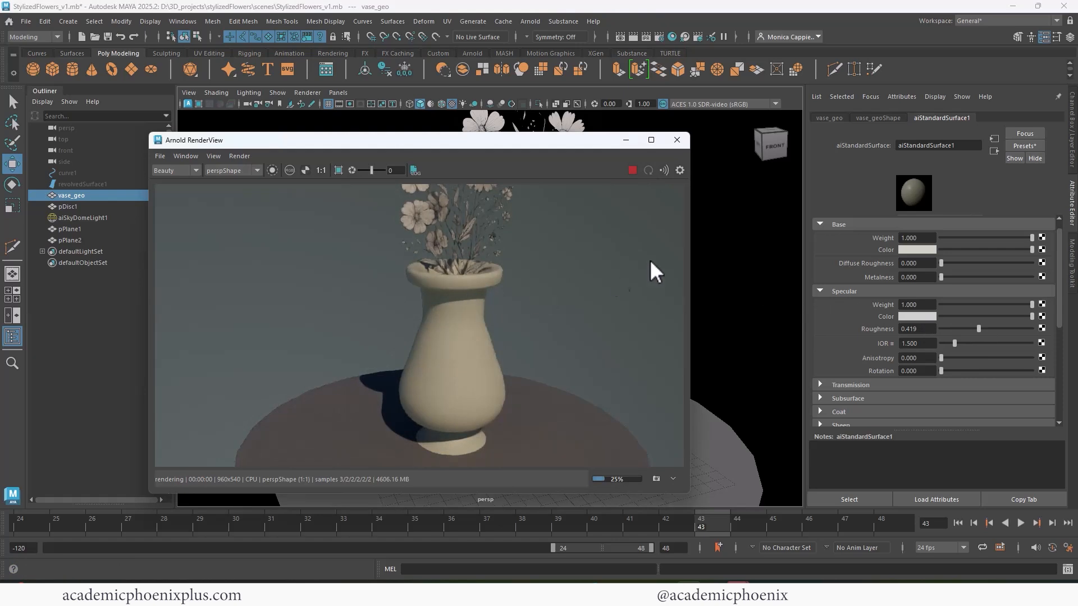
{"action": "left_click", "coordinate": [676, 140]}
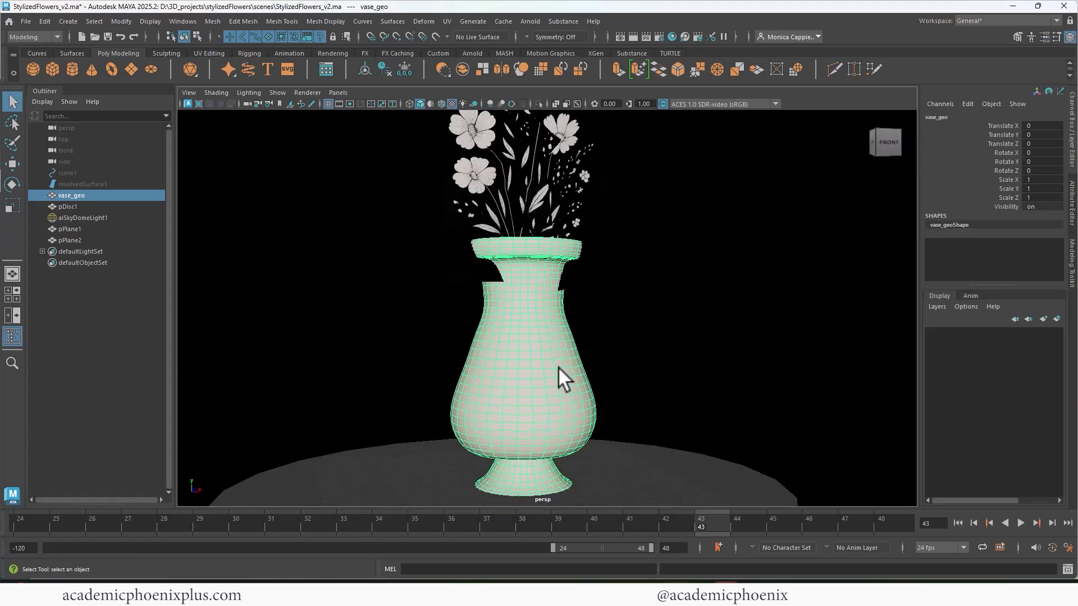
- Apply a cylindrical UV projection to the vase mesh and return to the Select tool
{"action": "mouse_move", "coordinate": [559, 371]}
{"action": "left_mouse_down", "text": "alt"}
{"action": "mouse_move", "coordinate": [592, 355]}
{"action": "mouse_move", "coordinate": [563, 364]}
{"action": "left_mouse_up", "text": "alt"}
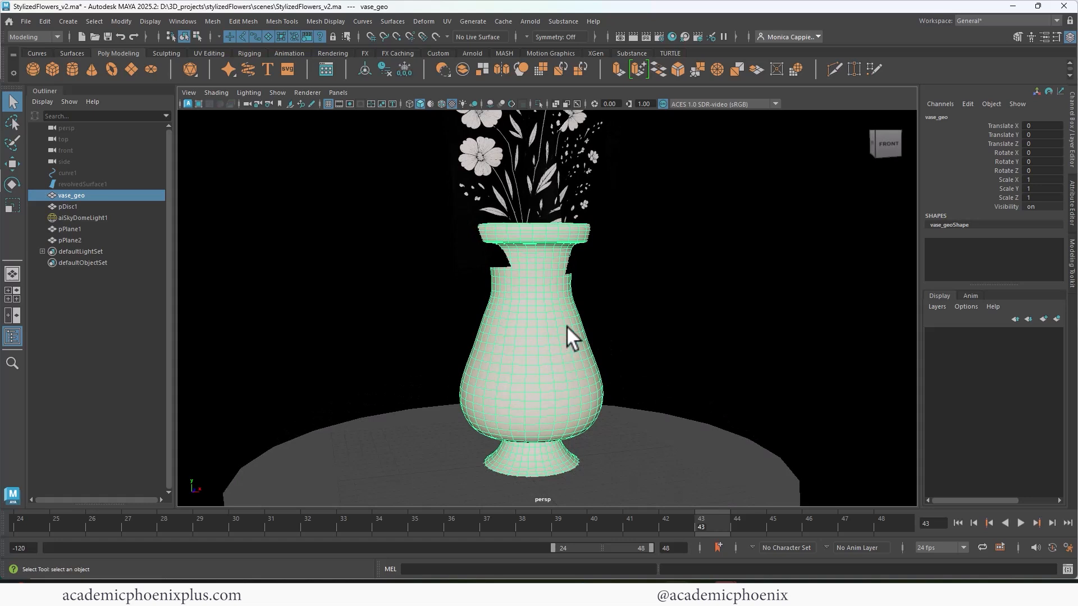
{"action": "left_click", "coordinate": [446, 21]}
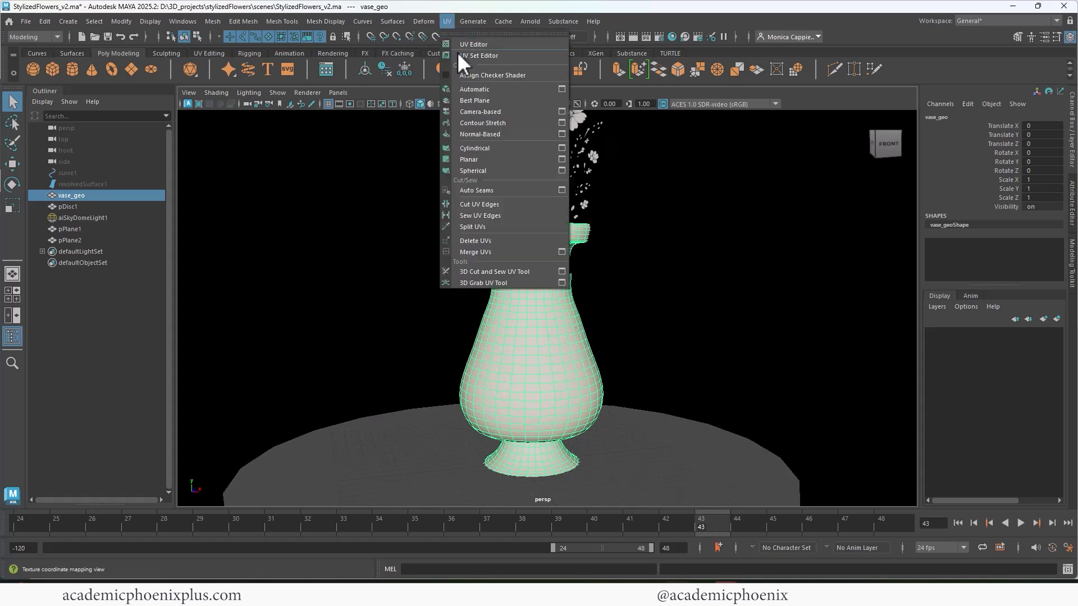
{"action": "left_click", "coordinate": [488, 148]}
{"action": "left_click_drag", "start_coordinate": [577, 308], "coordinate": [542, 248], "text": "alt"}
{"action": "key", "text": "q"}
{"action": "left_click", "coordinate": [568, 238]}
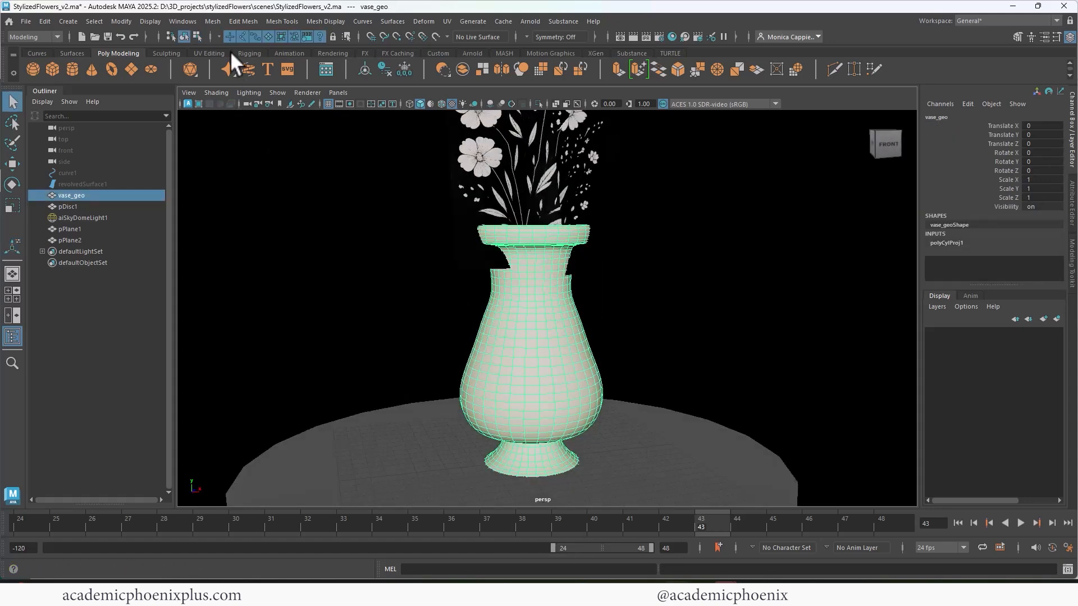
- Look through the Paint Effects brush folders in the Content Browser, including Animal, Clouds, Feathers, Flowers and Fun
{"action": "left_click", "coordinate": [183, 21]}
{"action": "left_click", "coordinate": [247, 217]}
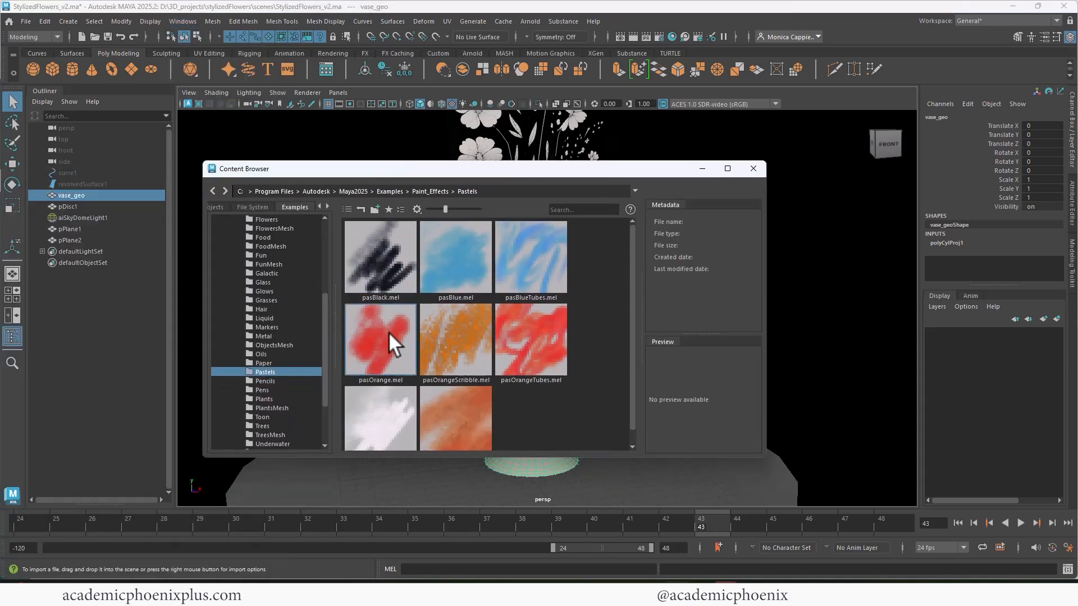
{"action": "left_click_drag", "start_coordinate": [326, 328], "coordinate": [335, 231]}
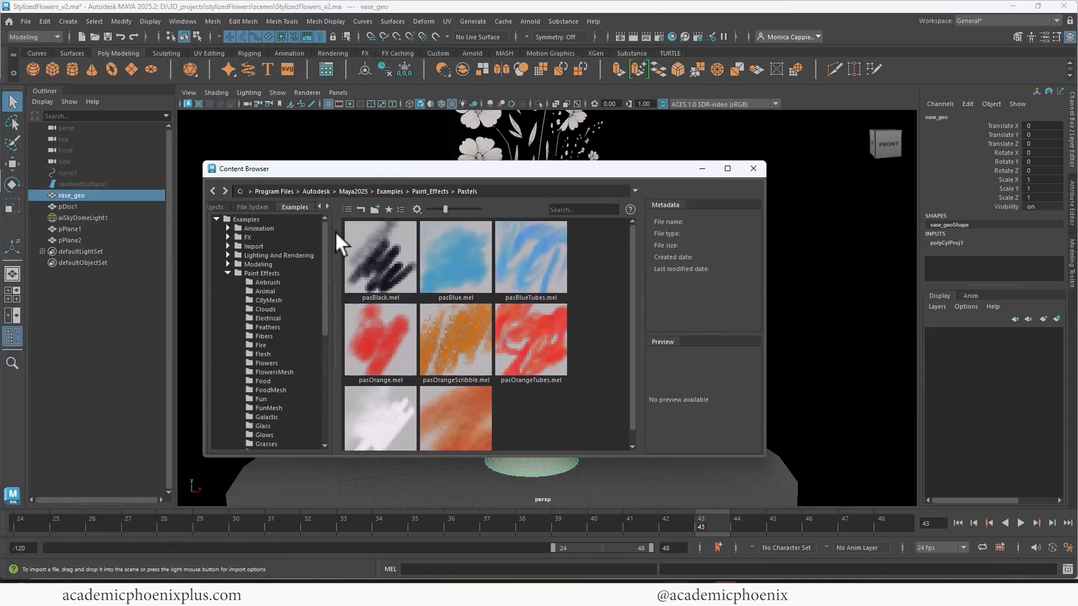
{"action": "left_click", "coordinate": [228, 273]}
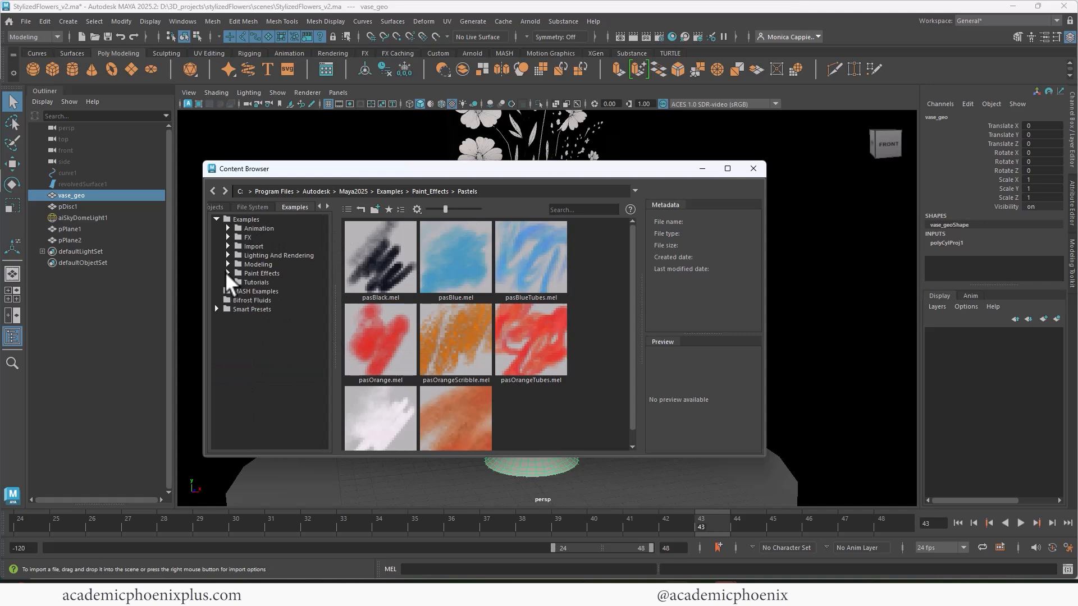
{"action": "left_click", "coordinate": [227, 274]}
{"action": "left_click", "coordinate": [269, 300]}
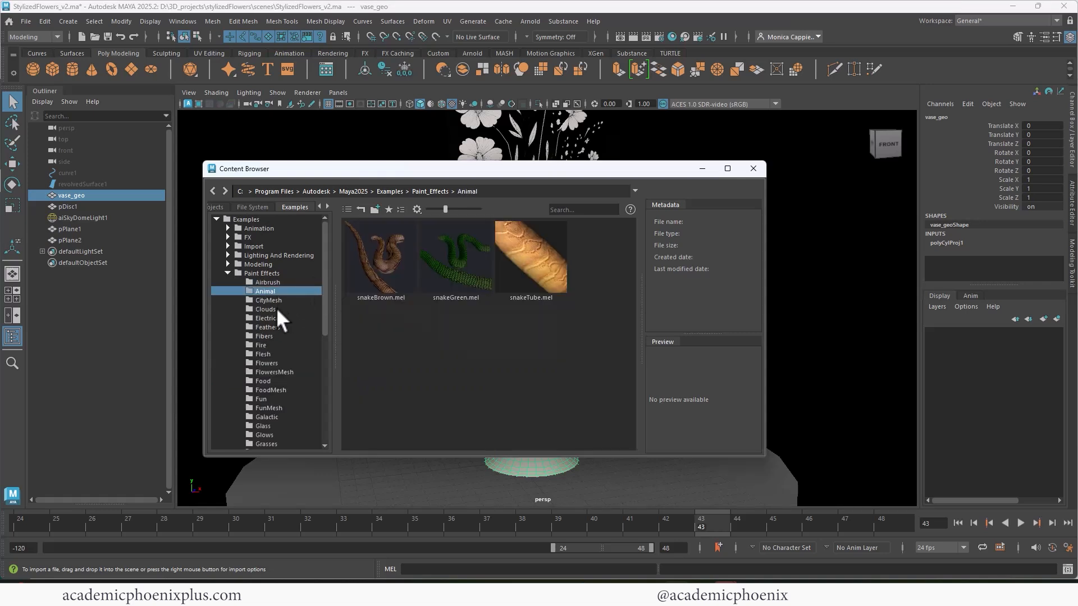
{"action": "left_click", "coordinate": [269, 309]}
{"action": "left_click", "coordinate": [268, 327]}
{"action": "left_click", "coordinate": [281, 363]}
{"action": "left_click", "coordinate": [287, 399]}
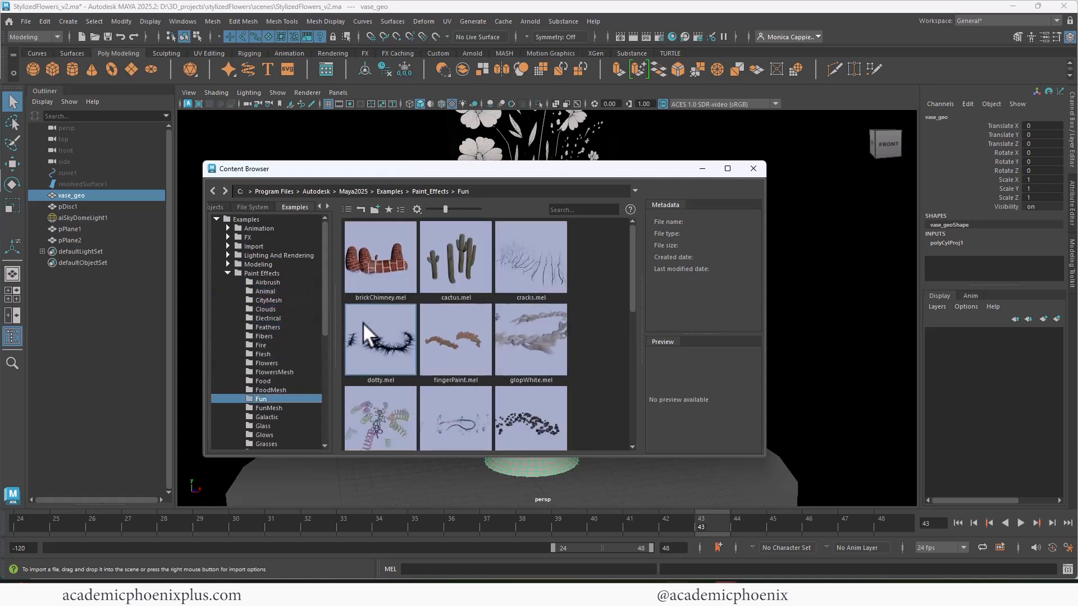
{"action": "left_click_drag", "start_coordinate": [325, 322], "coordinate": [328, 386]}
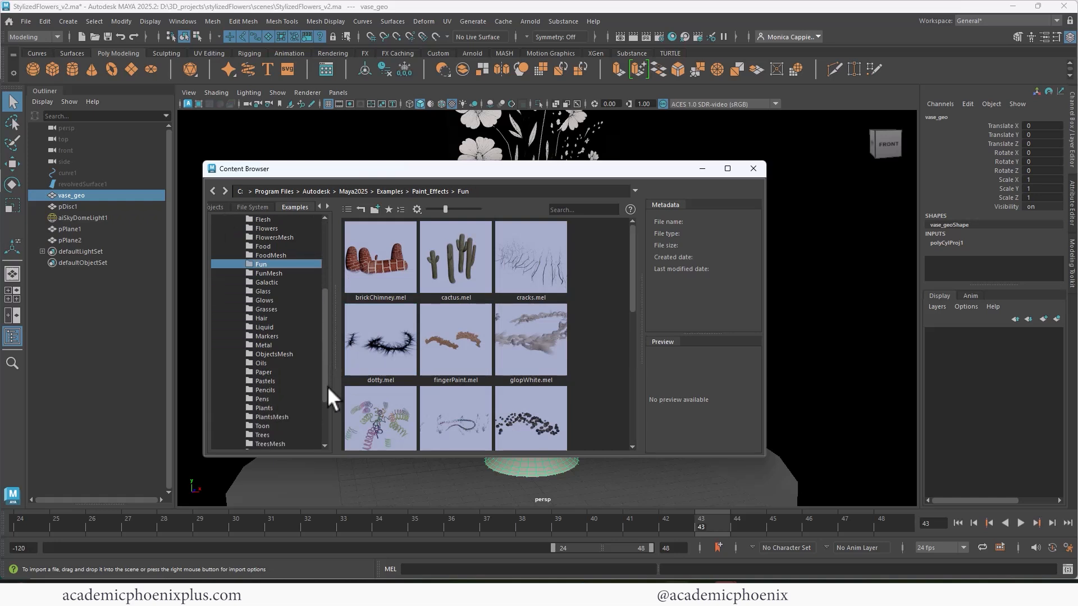
- Compare the Pastels, Pencils and Pens brushes, pick pasBlack.mel from Pastels, and clear the browser window away from the vase
{"action": "left_click", "coordinate": [277, 381]}
{"action": "left_click", "coordinate": [276, 389]}
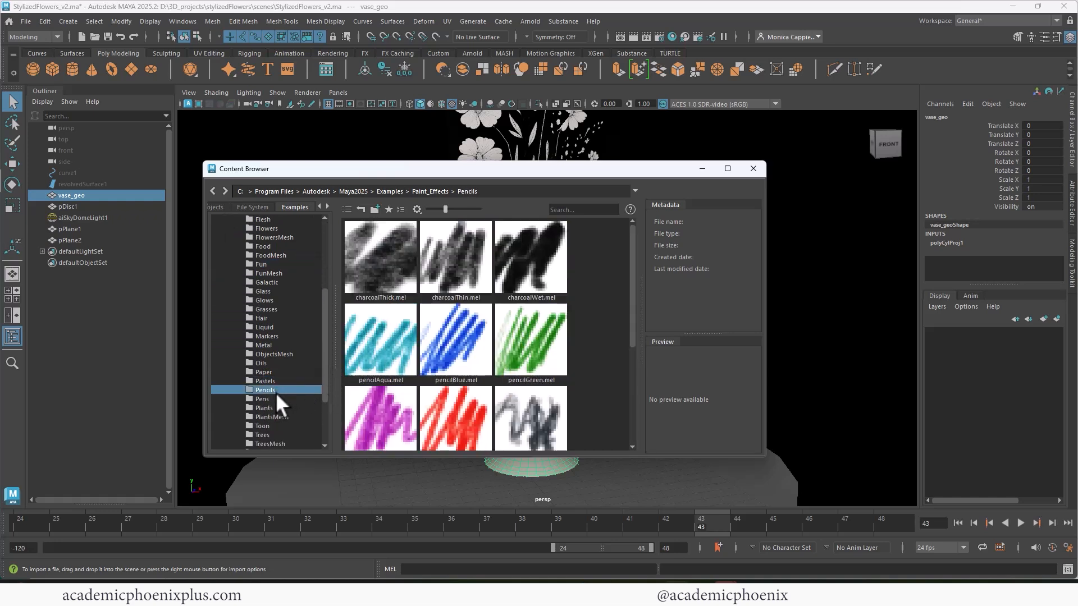
{"action": "left_click", "coordinate": [274, 397]}
{"action": "left_click", "coordinate": [268, 380]}
{"action": "left_click", "coordinate": [389, 251]}
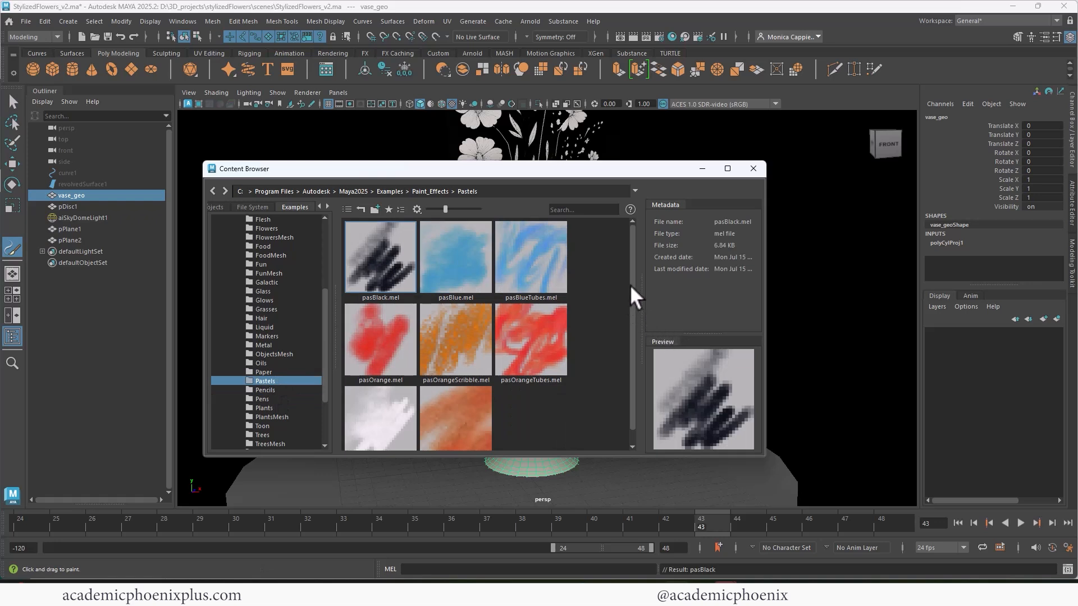
{"action": "mouse_move", "coordinate": [633, 170]}
{"action": "left_mouse_down"}
{"action": "mouse_move", "coordinate": [615, 174]}
{"action": "mouse_move", "coordinate": [698, 181]}
{"action": "mouse_move", "coordinate": [704, 157]}
{"action": "mouse_move", "coordinate": [636, 157]}
{"action": "mouse_move", "coordinate": [162, 259]}
{"action": "mouse_move", "coordinate": [0, 243]}
{"action": "left_mouse_up"}
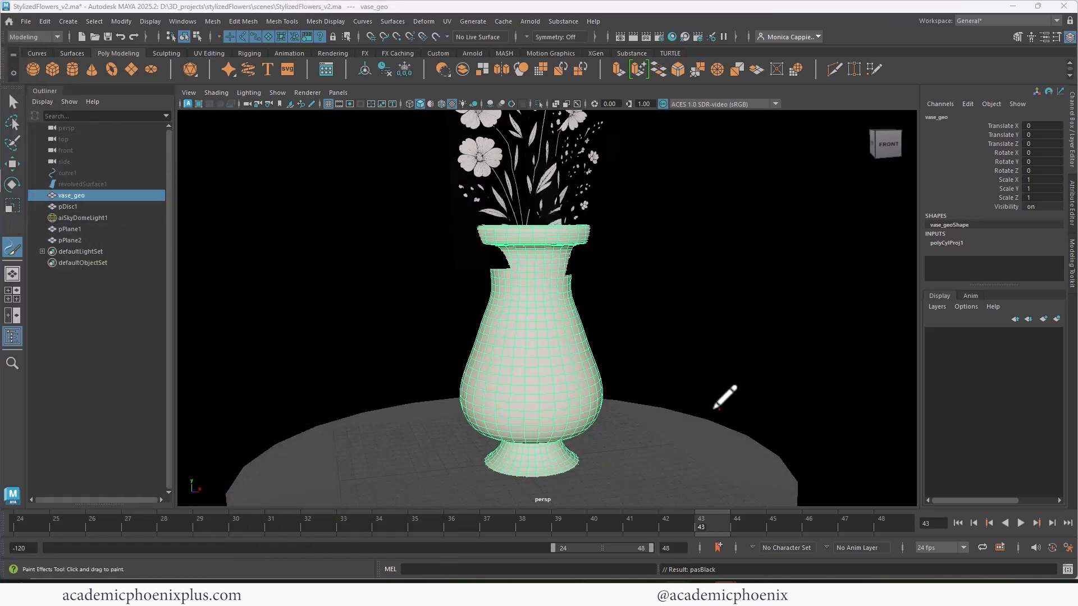
- Try painting pasBlack strokes over the vase and the ground, and undo them
{"action": "mouse_move", "coordinate": [722, 392]}
{"action": "left_mouse_down"}
{"action": "mouse_move", "coordinate": [521, 366]}
{"action": "mouse_move", "coordinate": [661, 484]}
{"action": "mouse_move", "coordinate": [563, 489]}
{"action": "left_mouse_up"}
{"action": "key", "text": "ctrl+z"}
{"action": "mouse_move", "coordinate": [543, 319]}
{"action": "left_mouse_down"}
{"action": "mouse_move", "coordinate": [509, 407]}
{"action": "mouse_move", "coordinate": [522, 413]}
{"action": "left_mouse_up"}
{"action": "left_click_drag", "start_coordinate": [713, 304], "coordinate": [636, 322], "text": "alt"}
{"action": "key", "text": "ctrl+z"}
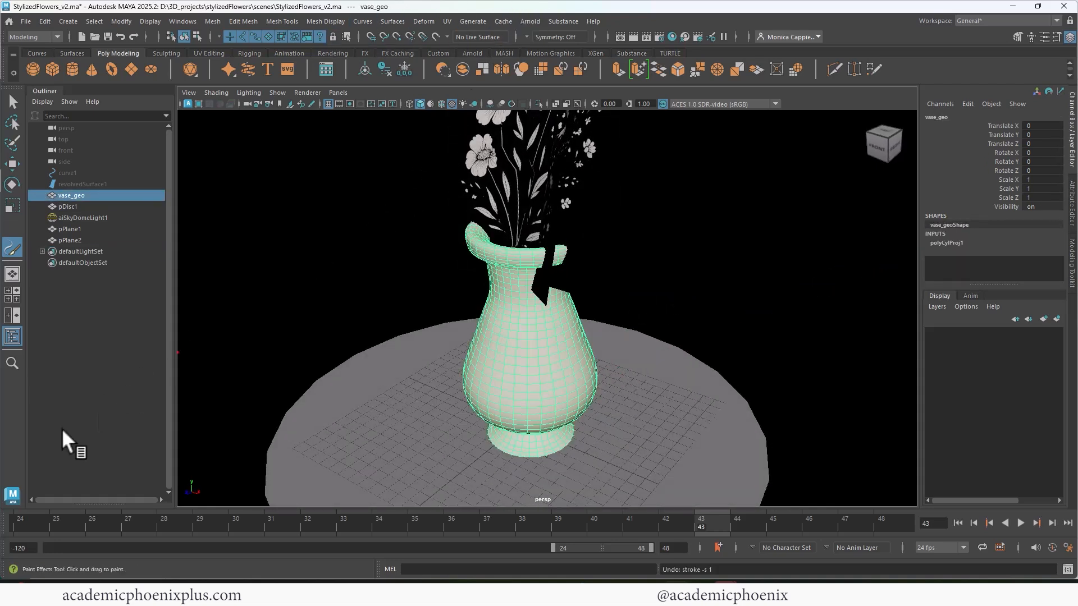
- Find the Make Paintable command through the tool search and apply it to the selected vase
{"action": "left_click", "coordinate": [10, 105]}
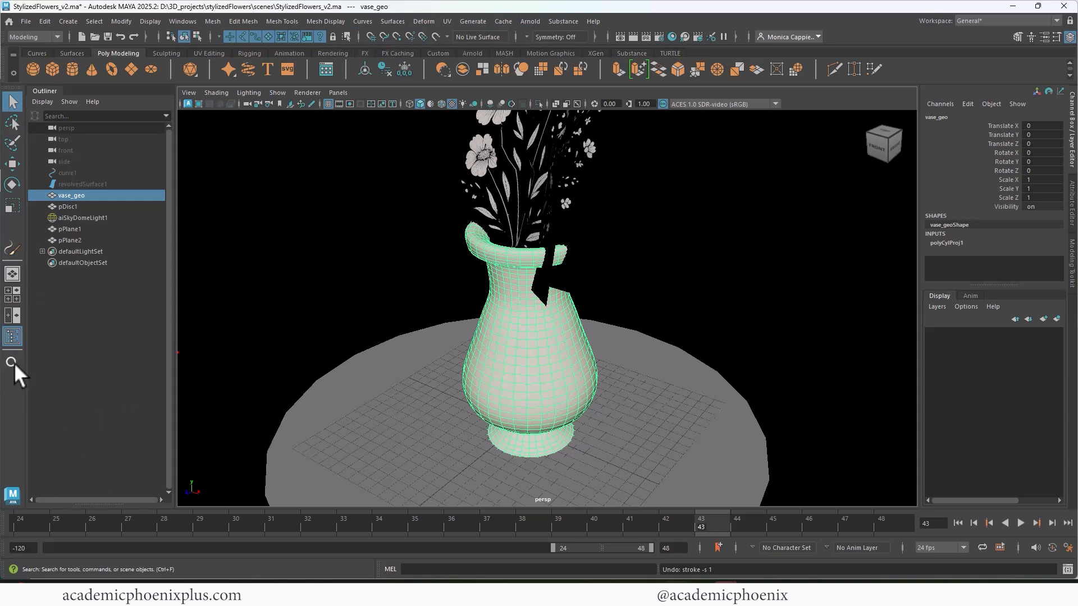
{"action": "left_click", "coordinate": [12, 362]}
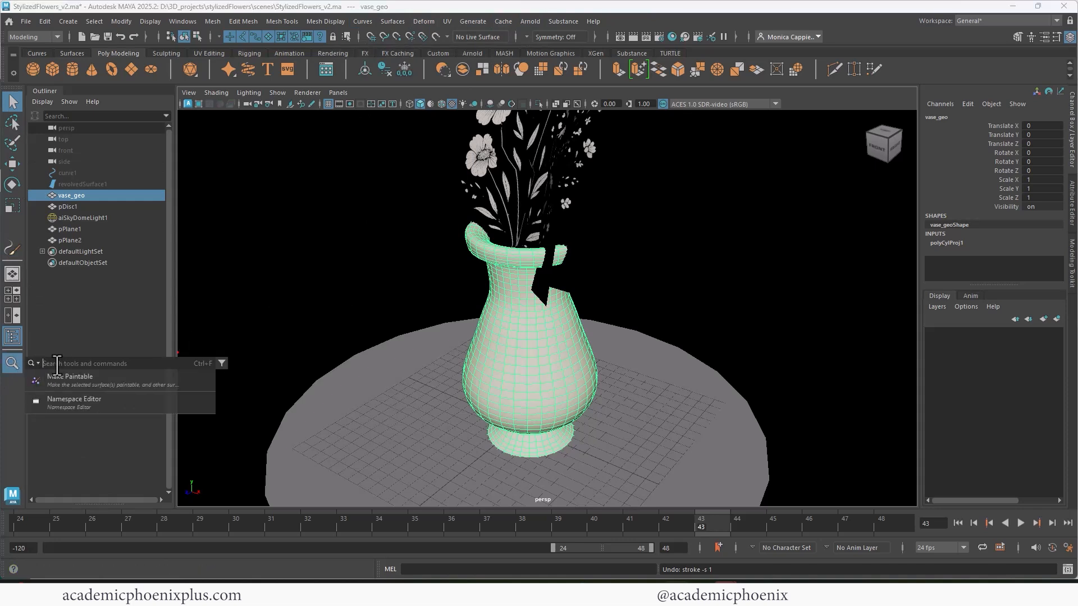
{"action": "type", "text": "pait"}
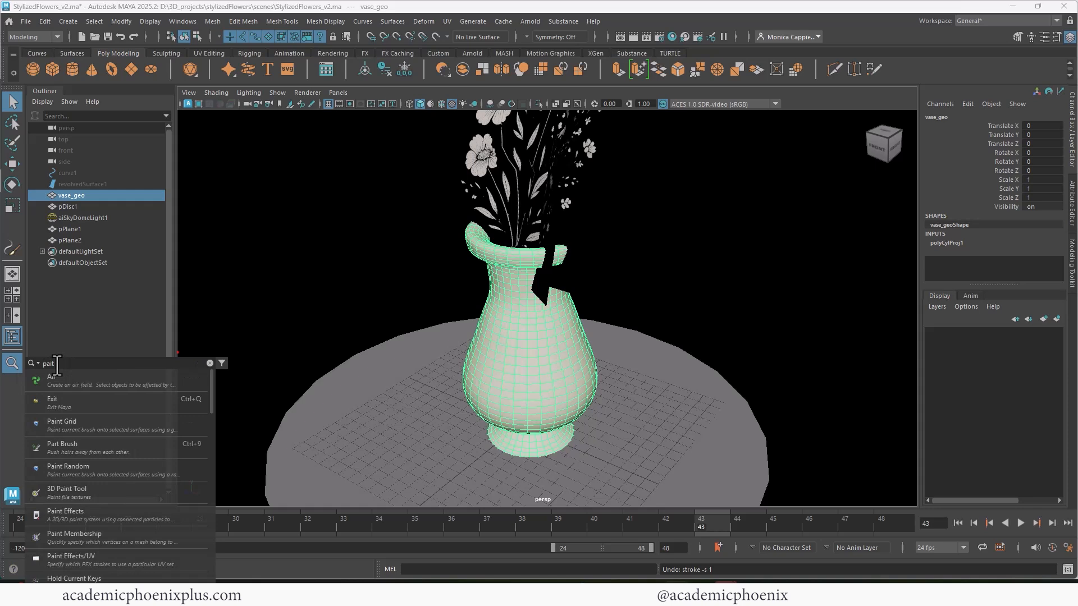
{"action": "key", "text": "BackSpace"}
{"action": "type", "text": "ntabl"}
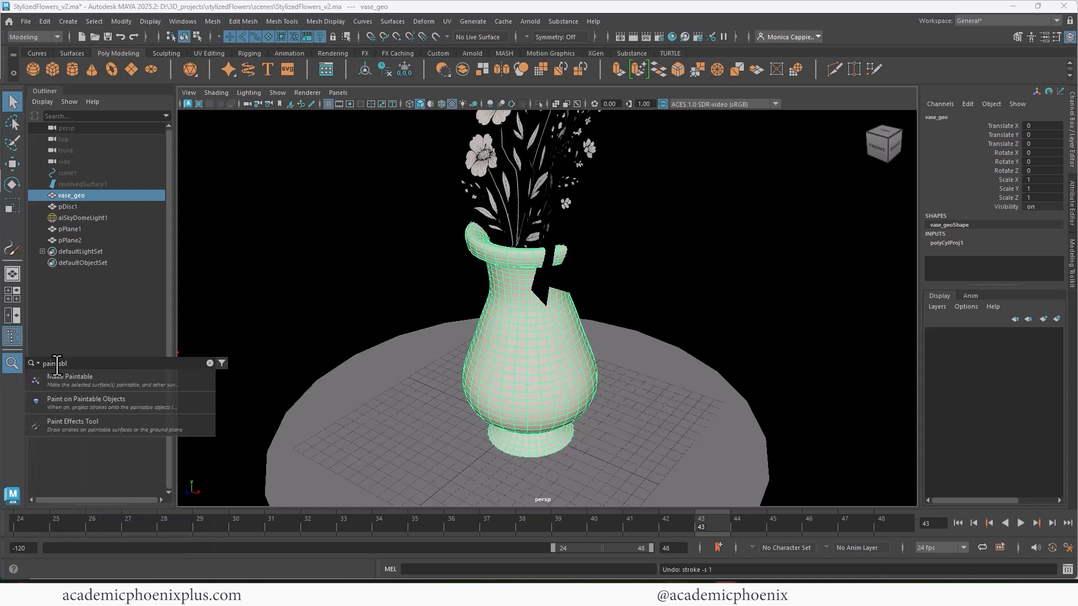
{"action": "left_click", "coordinate": [110, 379]}
{"action": "left_click_drag", "start_coordinate": [429, 313], "coordinate": [532, 303], "text": "alt"}
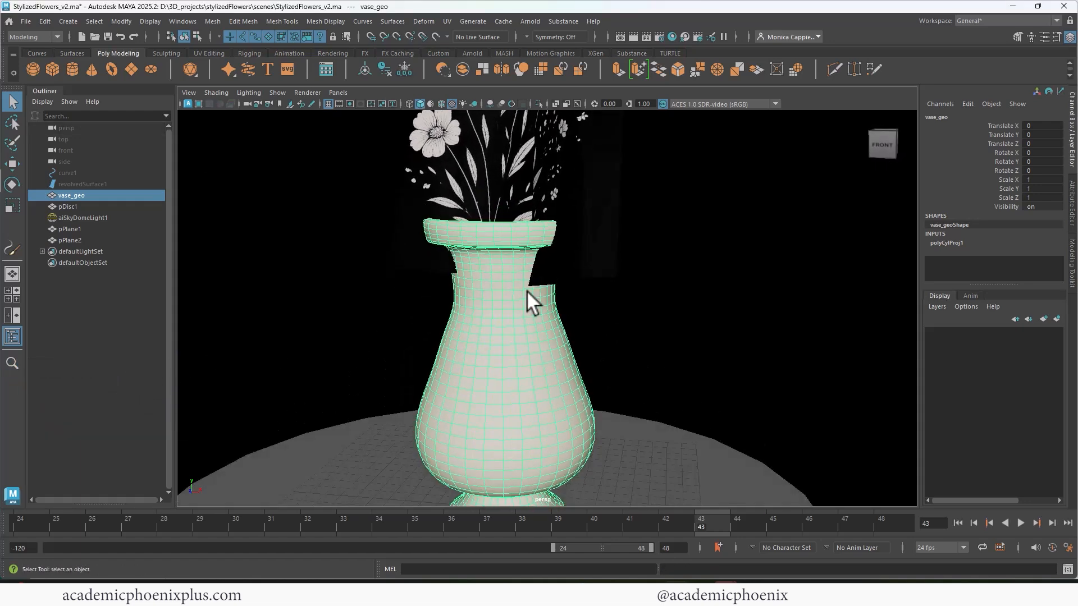
- Reactivate the Paint Effects tool with the pasBlack.mel pastel brush and close the Content Browser
{"action": "left_click", "coordinate": [12, 248]}
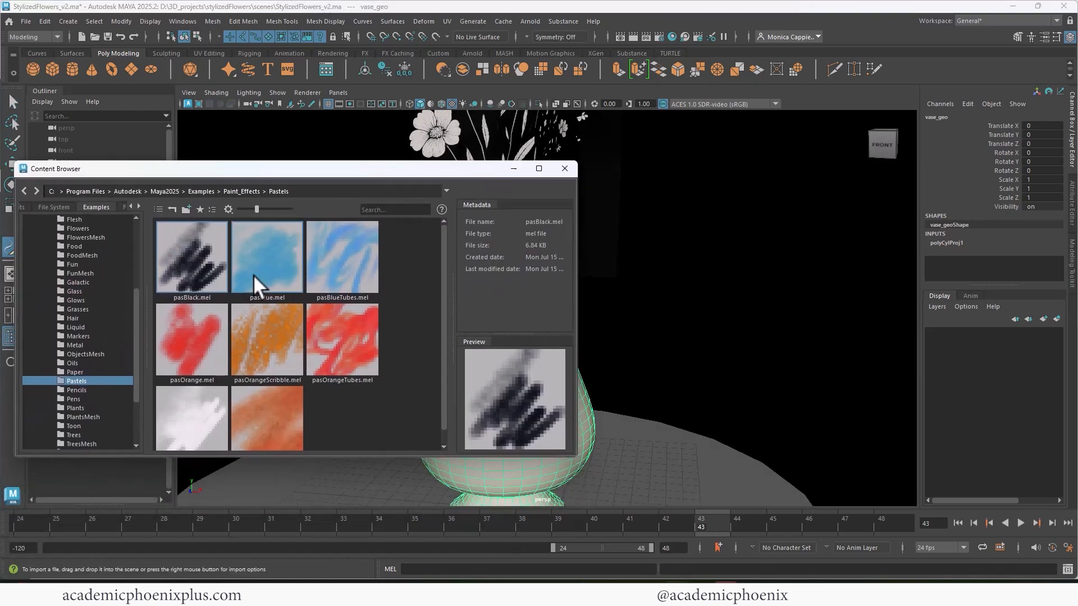
{"action": "left_click", "coordinate": [184, 268]}
{"action": "left_click", "coordinate": [564, 168]}
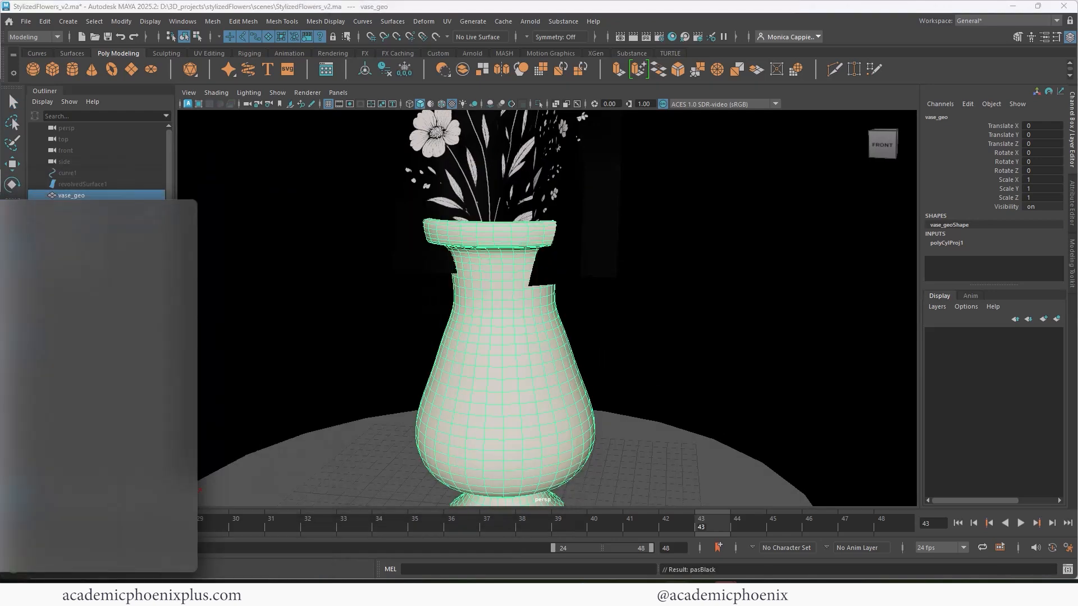
- Try painting long parallel diagonal pasBlack strokes across the vase's neck, and undo all of them
{"action": "left_click_drag", "start_coordinate": [459, 308], "coordinate": [502, 267]}
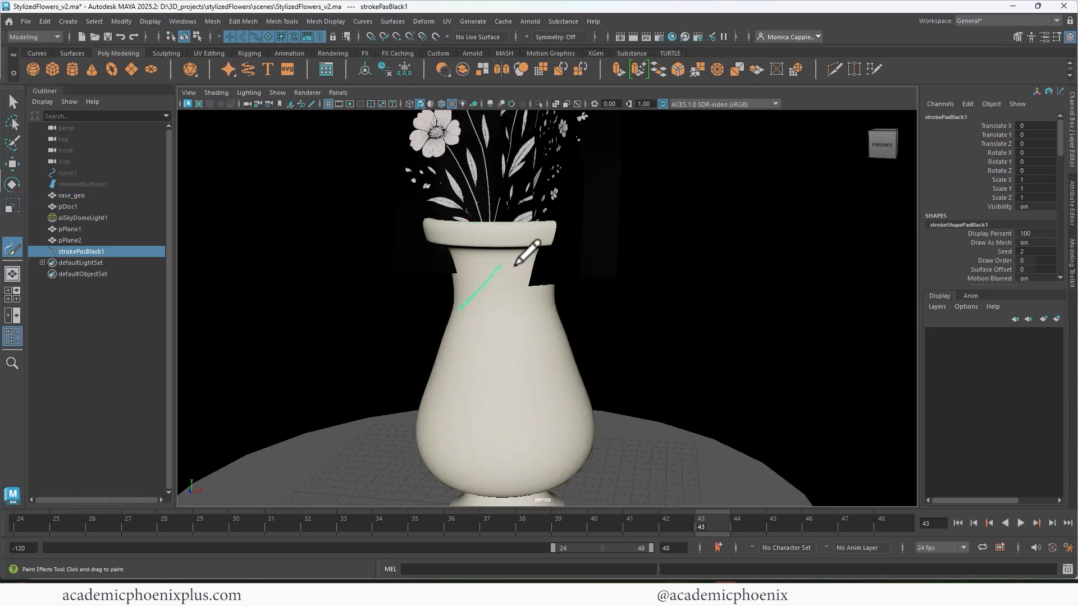
{"action": "left_click_drag", "start_coordinate": [473, 310], "coordinate": [512, 267]}
{"action": "right_click_drag", "start_coordinate": [494, 292], "coordinate": [558, 266], "text": "alt"}
{"action": "middle_click_drag", "start_coordinate": [558, 266], "coordinate": [578, 260], "text": "alt"}
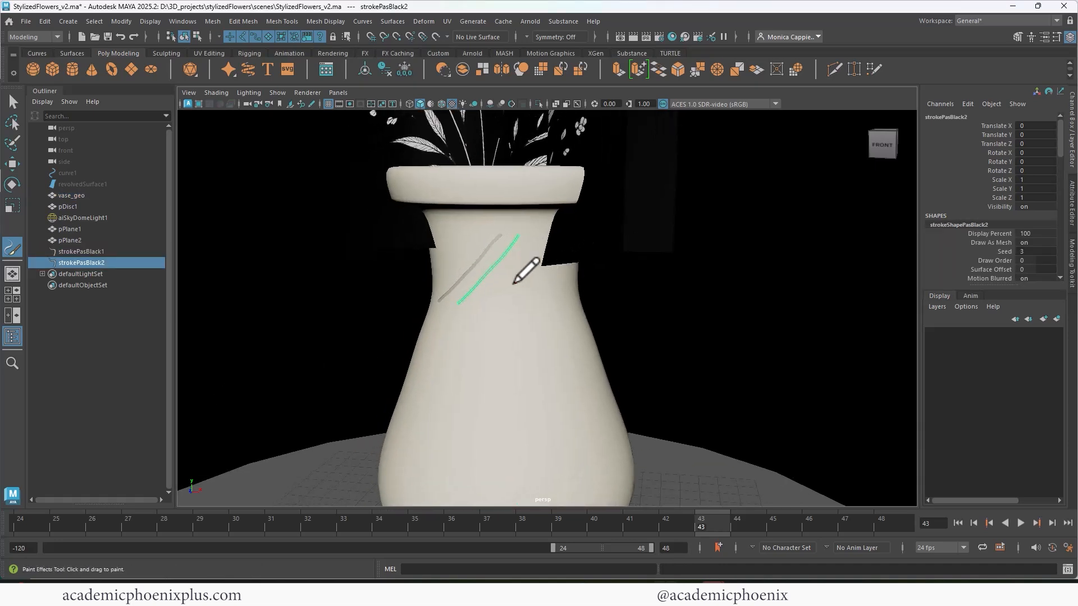
{"action": "left_click_drag", "start_coordinate": [513, 285], "coordinate": [523, 284], "text": "alt"}
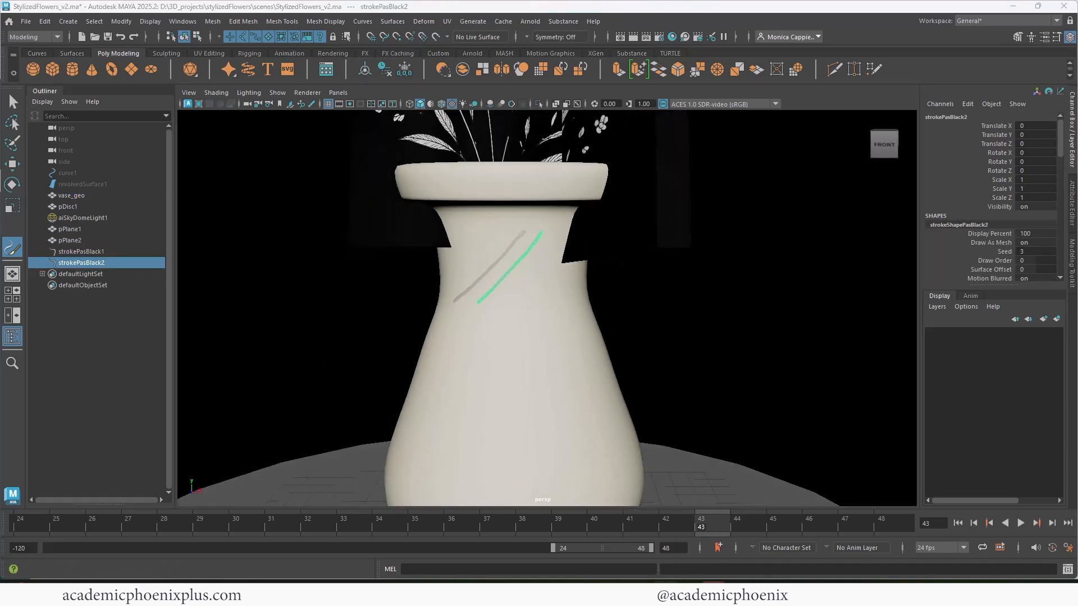
{"action": "left_click_drag", "start_coordinate": [559, 235], "coordinate": [477, 315]}
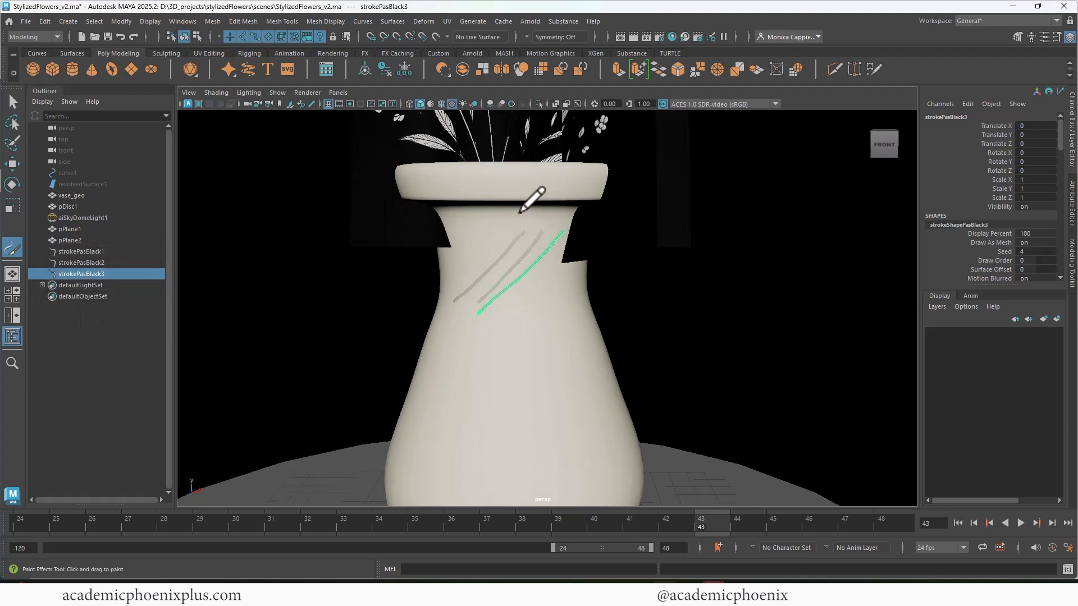
{"action": "left_click_drag", "start_coordinate": [519, 214], "coordinate": [446, 275]}
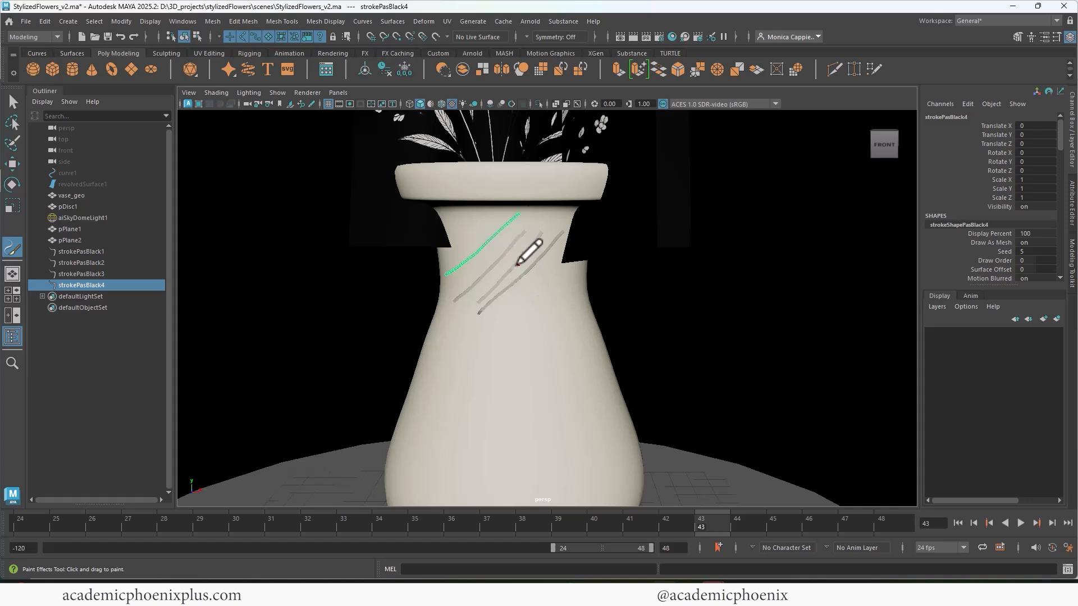
{"action": "key", "text": "ctrl+z"}
{"action": "key", "text": "ctrl+z"}
- Paint short crosshatched pasBlack strokes on the right side of the vase's neck, below the rim
{"action": "key", "text": "ctrl+z"}
{"action": "key", "text": "ctrl+z"}
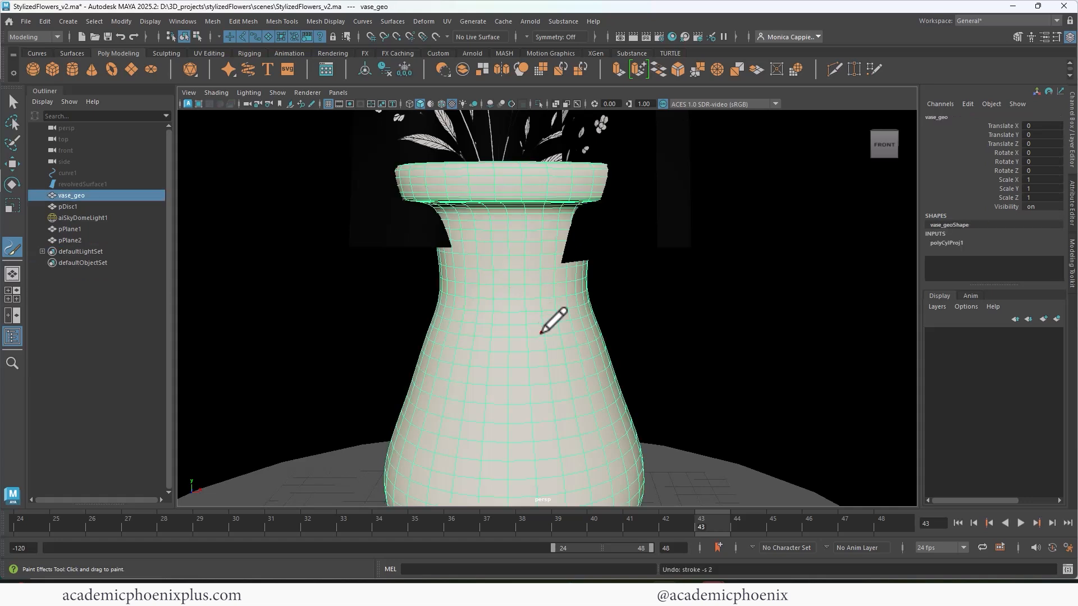
{"action": "right_click_drag", "start_coordinate": [612, 334], "coordinate": [549, 313], "text": "alt"}
{"action": "middle_click_drag", "start_coordinate": [549, 313], "coordinate": [501, 282], "text": "alt"}
{"action": "left_click_drag", "start_coordinate": [466, 154], "coordinate": [480, 224]}
{"action": "key", "text": "ctrl+z"}
{"action": "left_click_drag", "start_coordinate": [471, 183], "coordinate": [496, 217]}
{"action": "left_click_drag", "start_coordinate": [487, 184], "coordinate": [505, 209]}
{"action": "left_click_drag", "start_coordinate": [498, 188], "coordinate": [462, 208]}
{"action": "left_click_drag", "start_coordinate": [504, 190], "coordinate": [457, 217]}
{"action": "left_click_drag", "start_coordinate": [508, 196], "coordinate": [470, 225]}
{"action": "left_click_drag", "start_coordinate": [469, 240], "coordinate": [499, 215]}
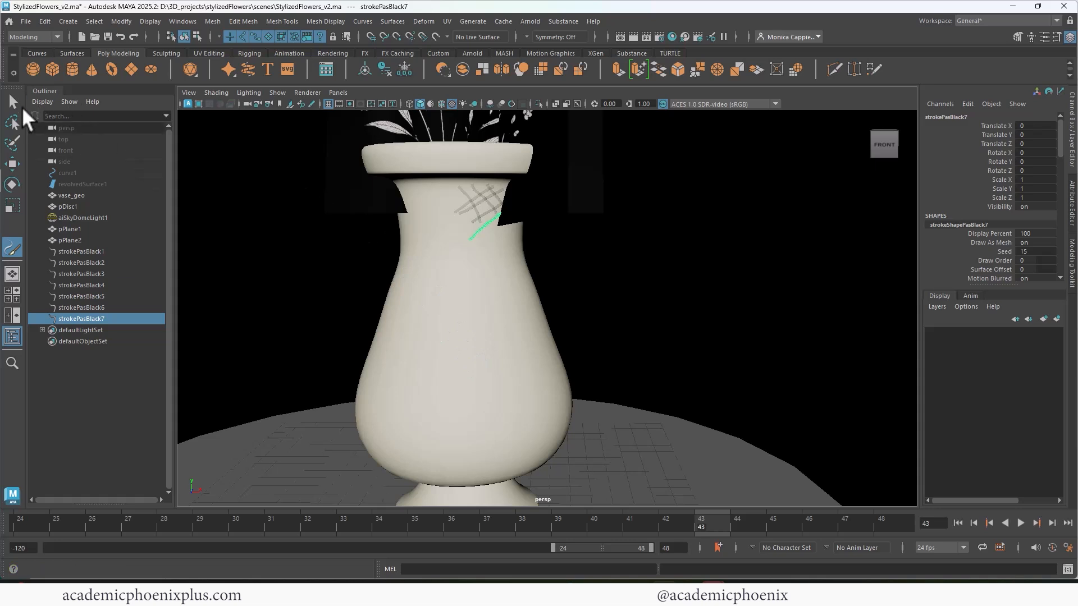
- Check the painted strokes on the vase in an Arnold render, close it, and return to the Select tool
{"action": "left_click", "coordinate": [632, 37]}
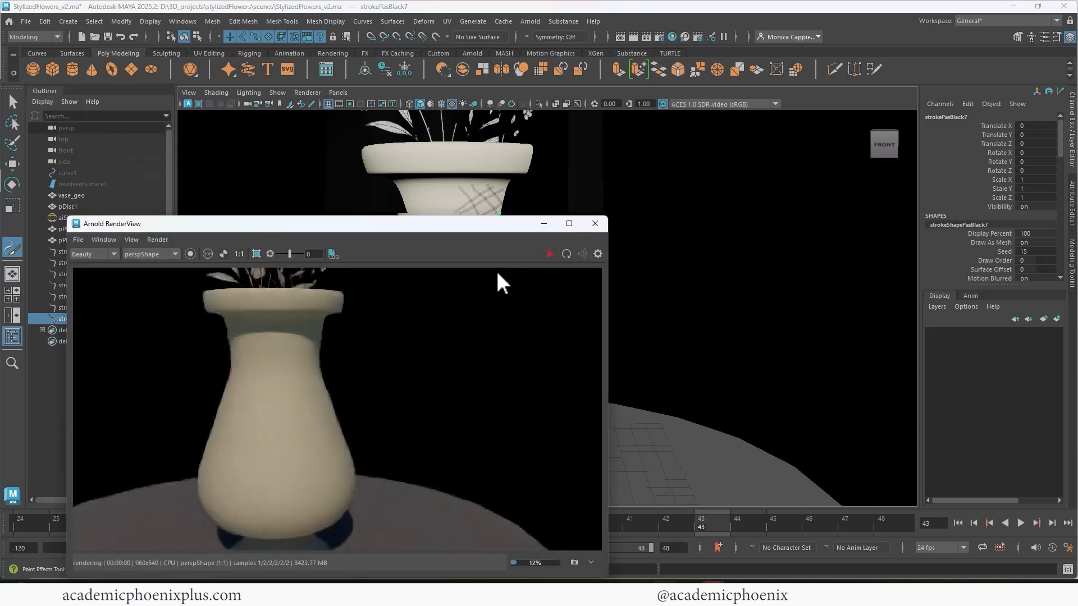
{"action": "left_click", "coordinate": [595, 224]}
{"action": "key", "text": "q"}
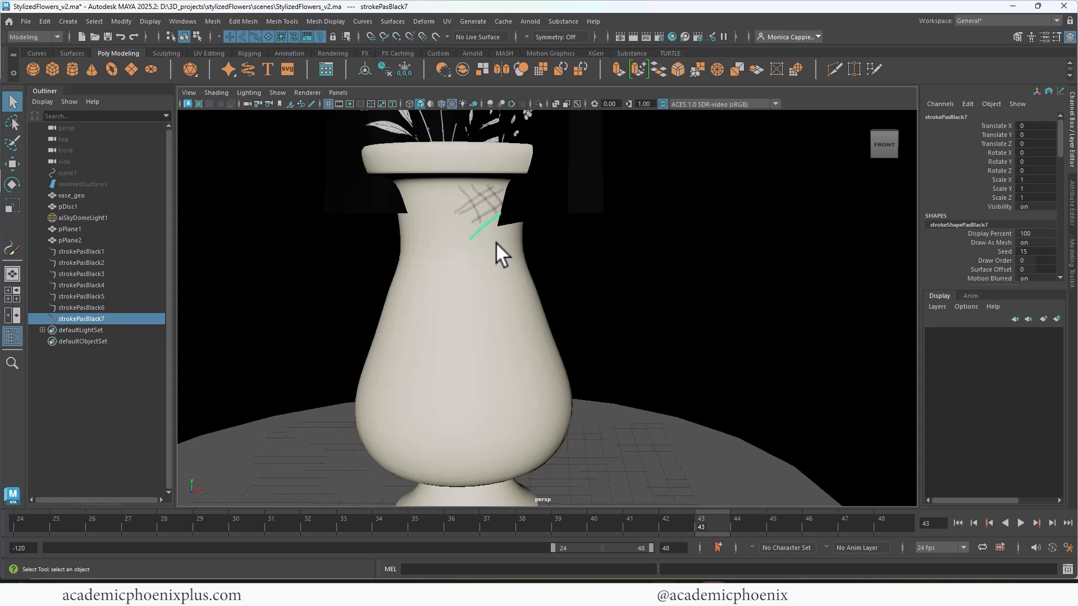
- Select strokePasBlack1 through strokePasBlack7 and convert the Paint Effects strokes to polygons
{"action": "left_click", "coordinate": [107, 252], "text": "shift"}
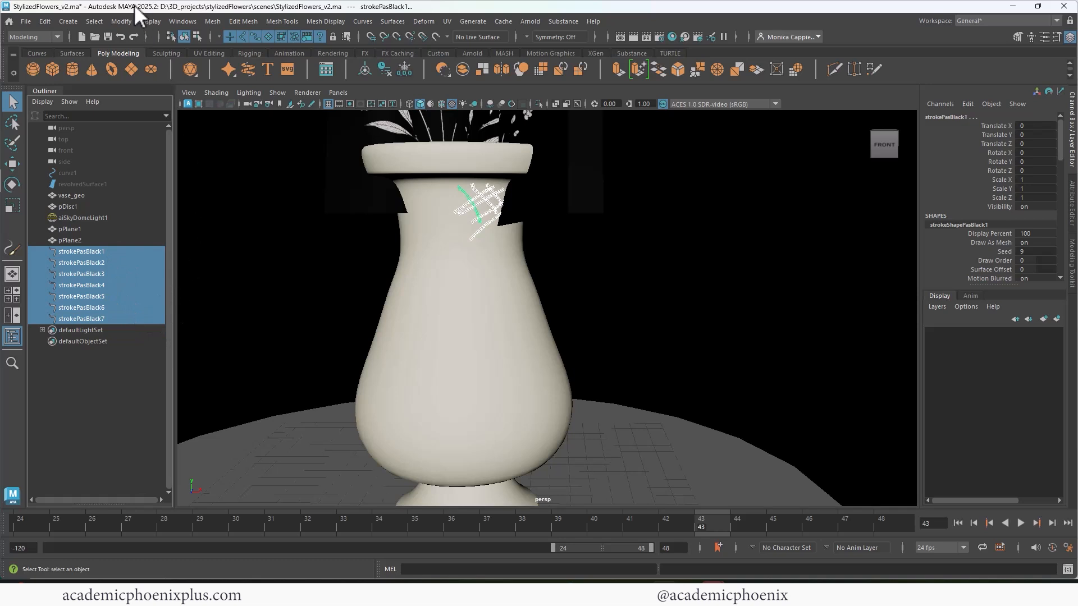
{"action": "left_click", "coordinate": [117, 253]}
{"action": "left_click", "coordinate": [124, 318], "text": "shift"}
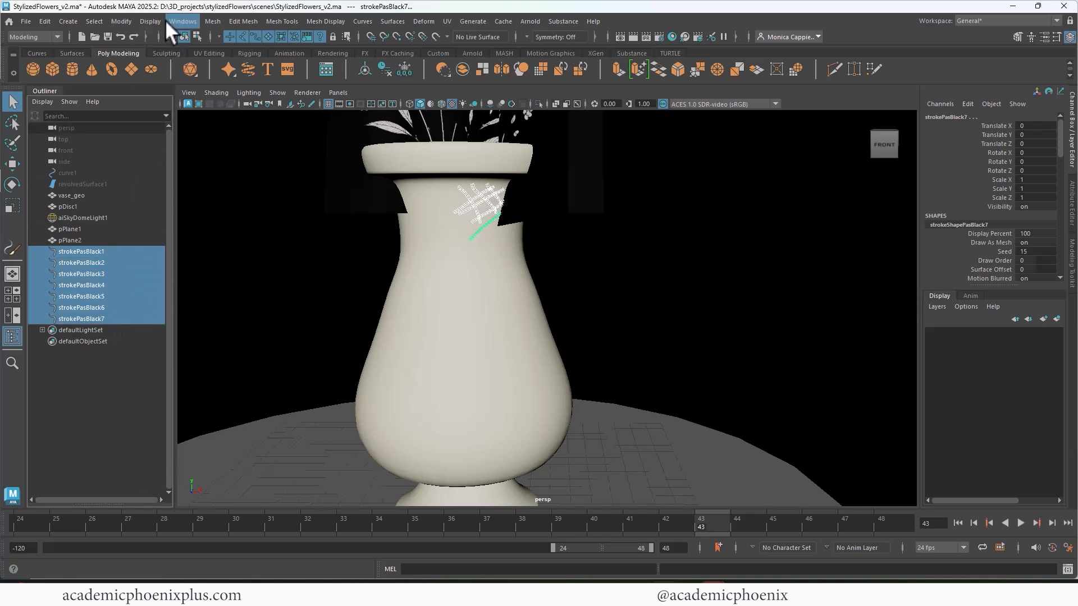
{"action": "left_click", "coordinate": [121, 22]}
{"action": "mouse_move", "coordinate": [212, 328]}
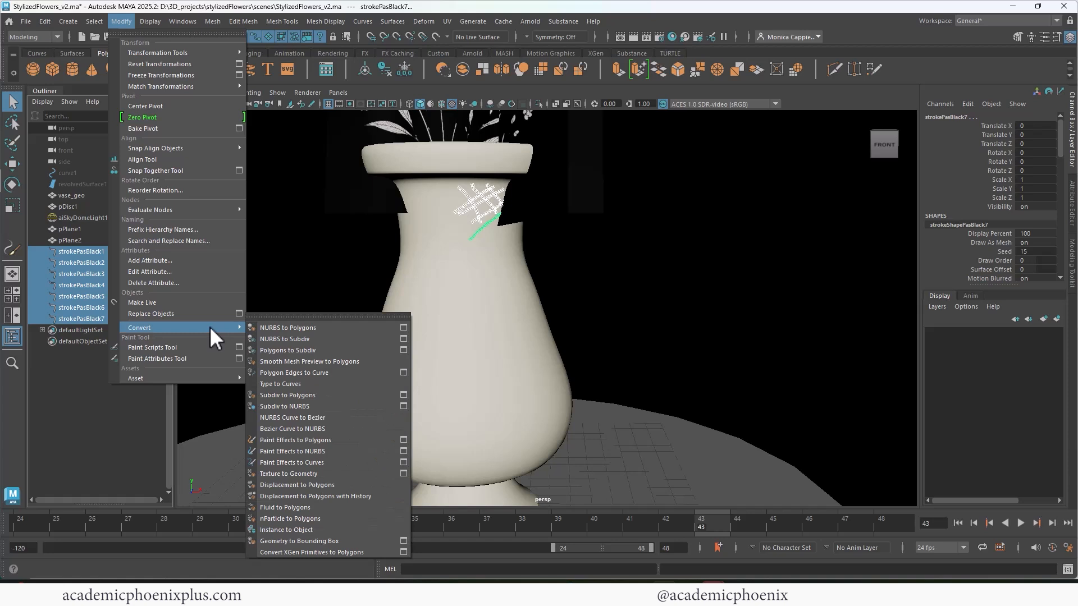
{"action": "left_click", "coordinate": [315, 442]}
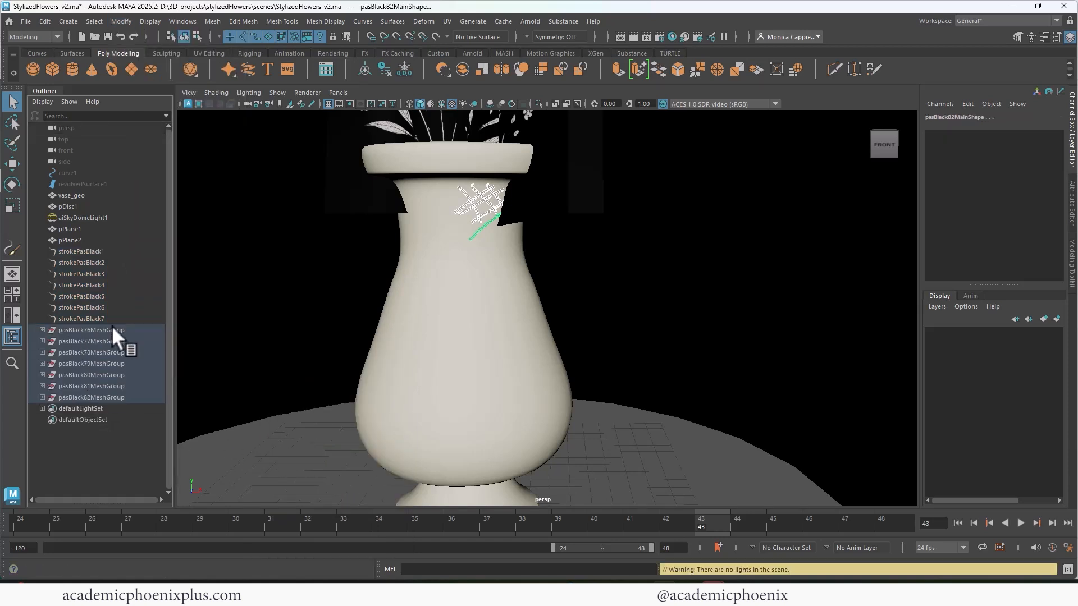
- Hide the seven original pasBlack strokes, check the converted meshes in an Arnold render, and close it
{"action": "left_click", "coordinate": [112, 329]}
{"action": "left_click", "coordinate": [115, 395], "text": "shift"}
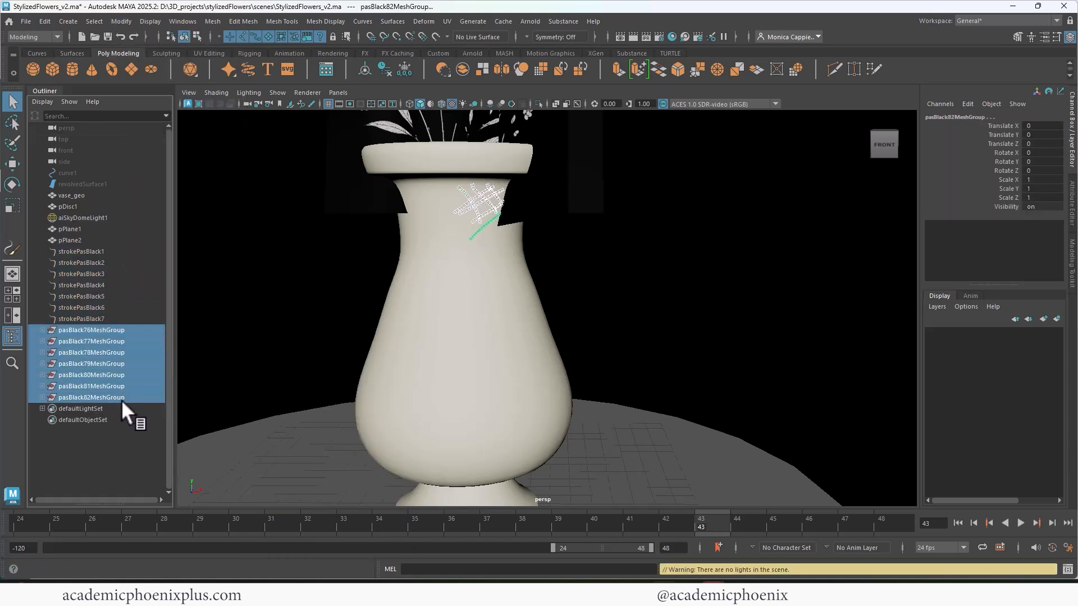
{"action": "left_click", "coordinate": [106, 317]}
{"action": "left_click", "coordinate": [114, 251], "text": "shift"}
{"action": "key", "text": "ctrl+h"}
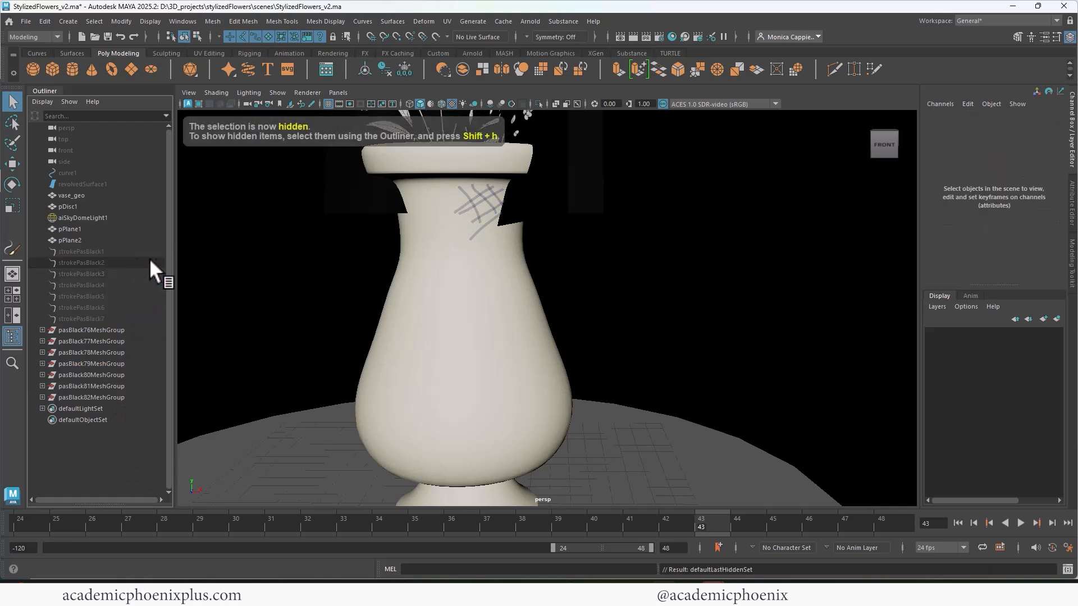
{"action": "left_click", "coordinate": [633, 36]}
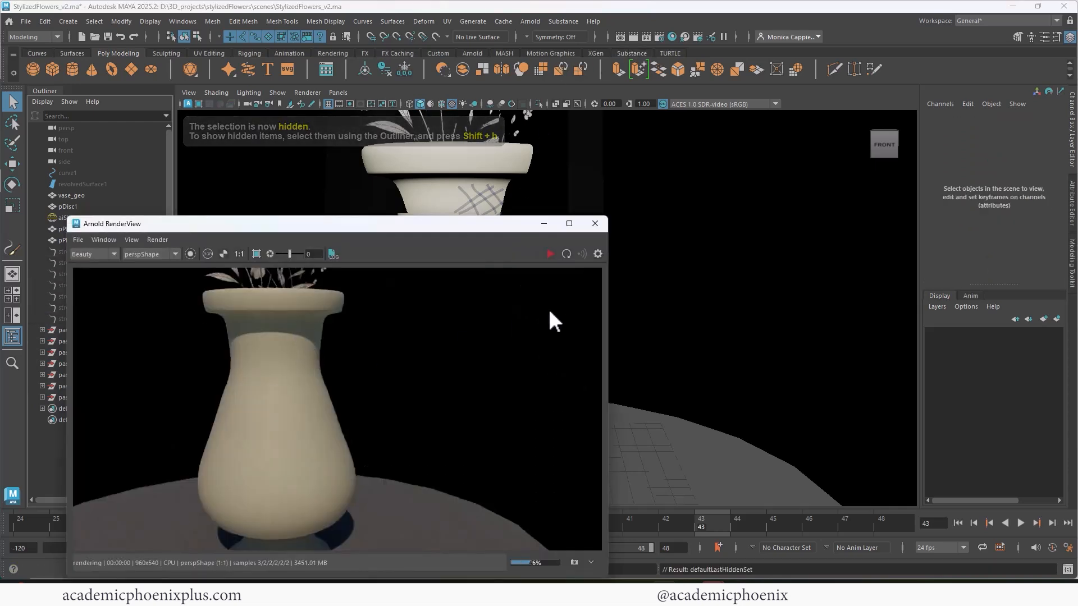
{"action": "left_click", "coordinate": [594, 225]}
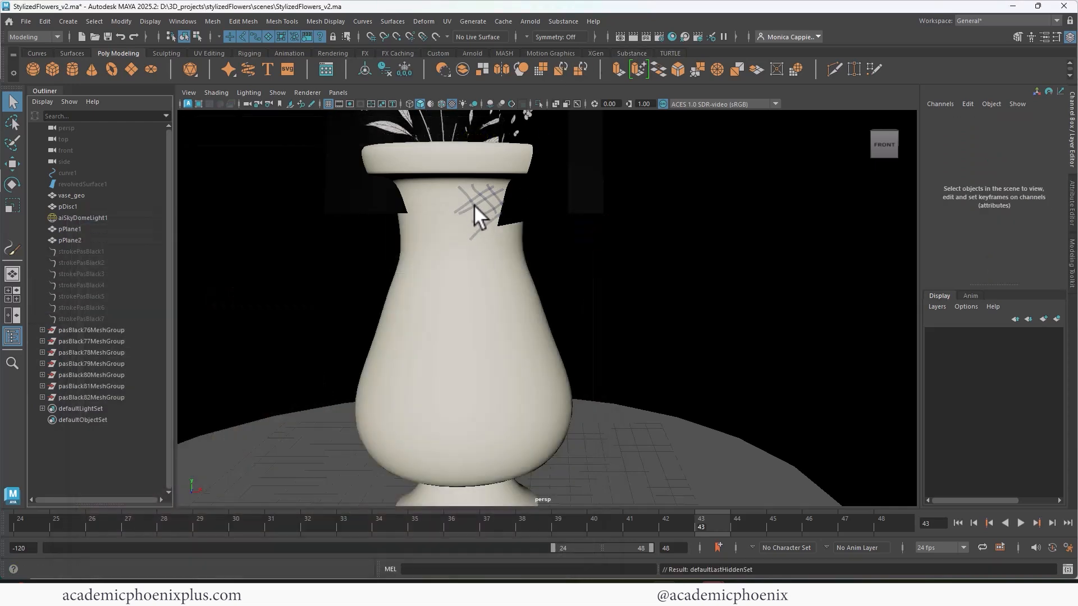
- Assign a new Arnold aiStandardSurface material to all seven pasBlack mesh groups
{"action": "left_click", "coordinate": [130, 331]}
{"action": "left_click", "coordinate": [127, 397], "text": "shift"}
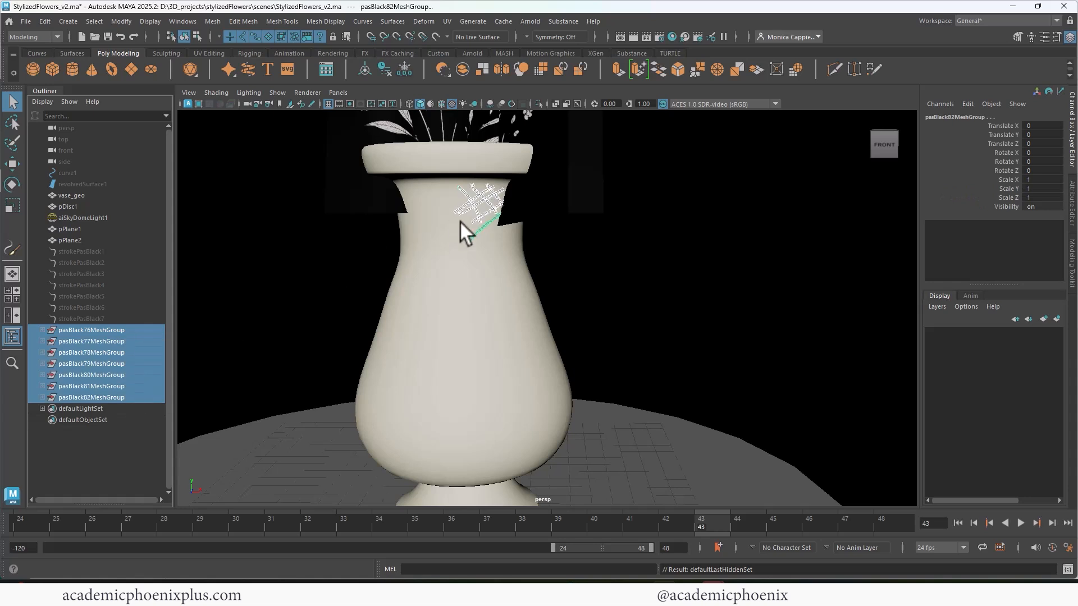
{"action": "right_click", "coordinate": [475, 211]}
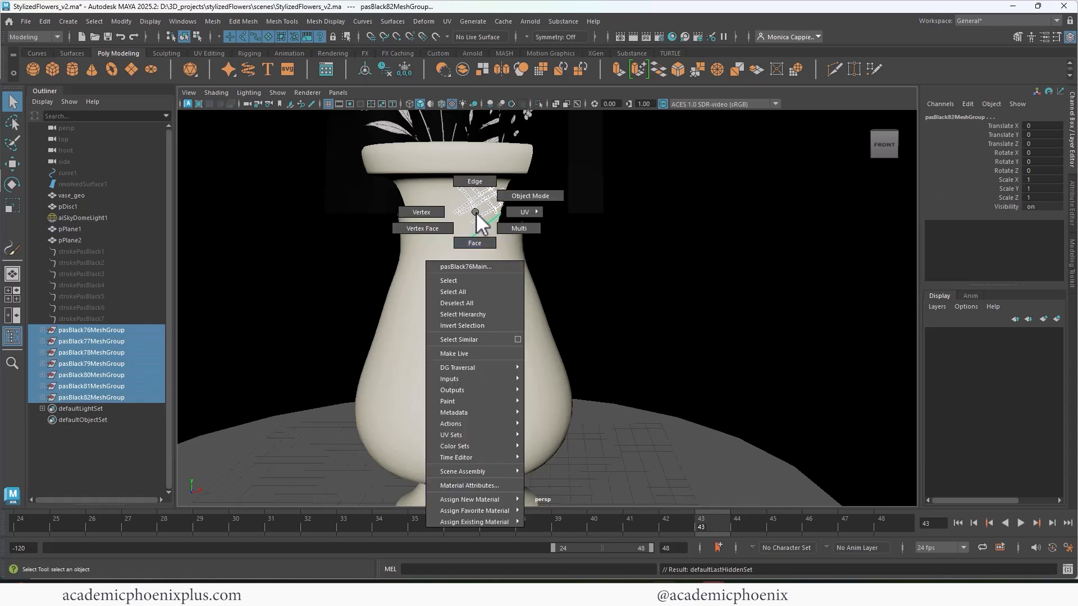
{"action": "mouse_move", "coordinate": [487, 499]}
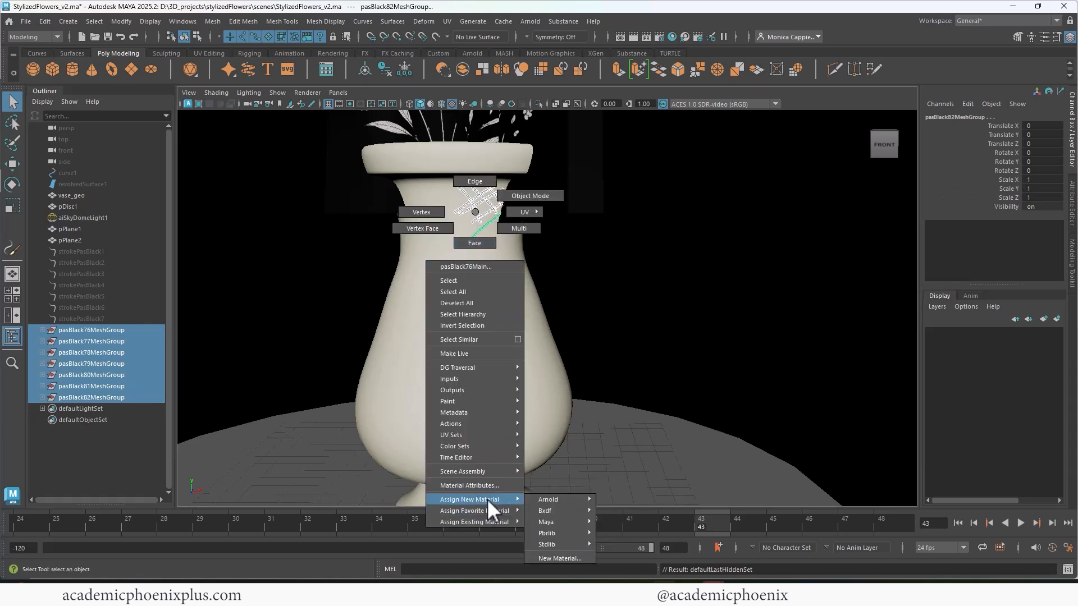
{"action": "mouse_move", "coordinate": [569, 543]}
{"action": "left_click", "coordinate": [560, 558]}
{"action": "left_click", "coordinate": [390, 293]}
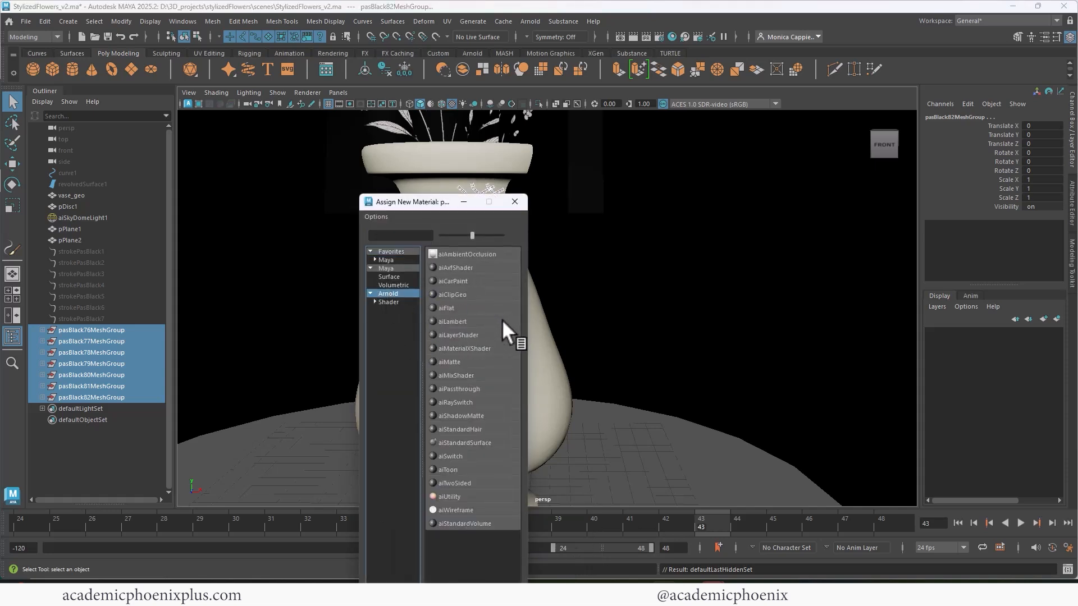
{"action": "left_click", "coordinate": [490, 443]}
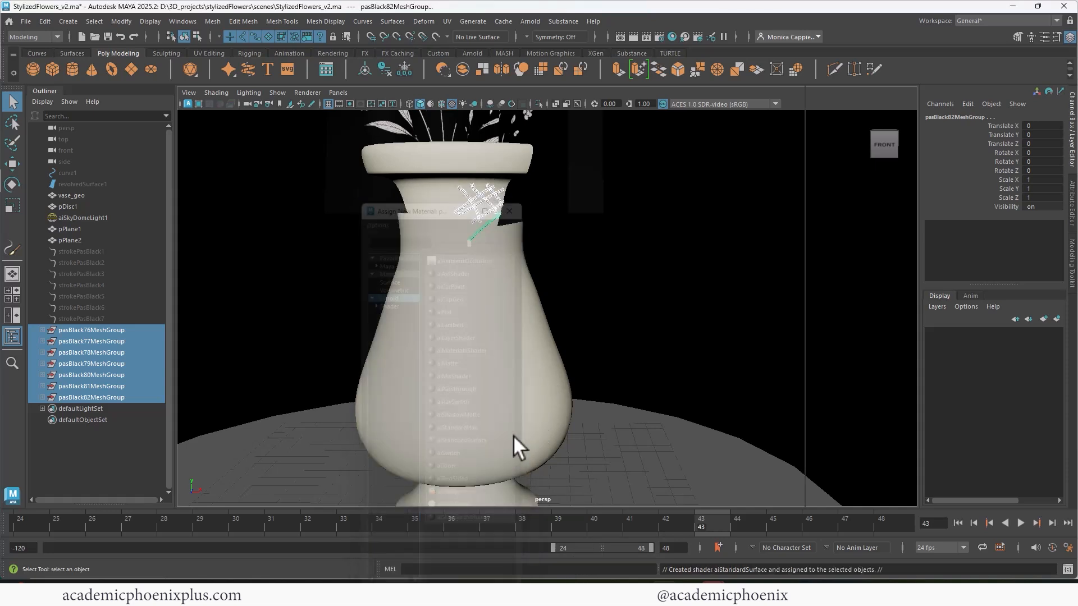
- Set the new material's base color to black and rename it Ink_shader
{"action": "left_click_drag", "start_coordinate": [1007, 263], "coordinate": [935, 272]}
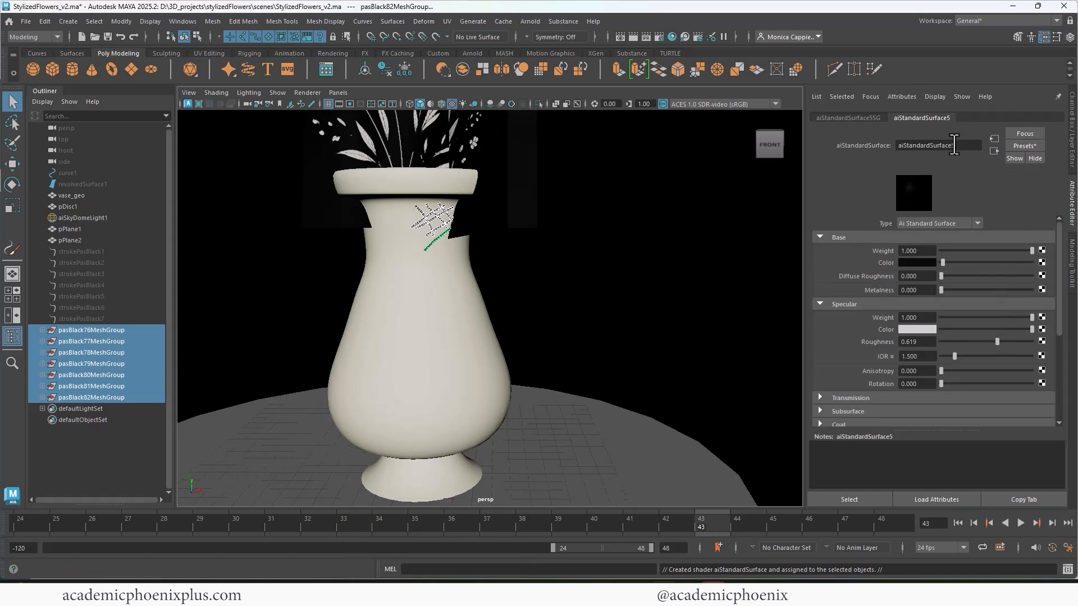
{"action": "left_click_drag", "start_coordinate": [956, 145], "coordinate": [871, 143]}
{"action": "type", "text": "Ink"}
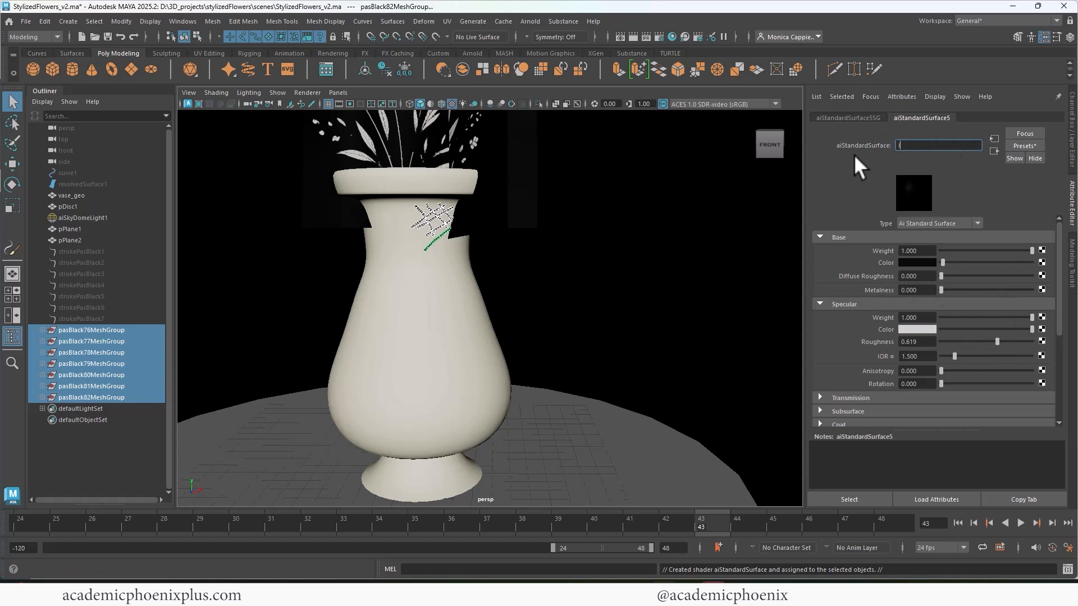
{"action": "type", "text": "_shader"}
{"action": "key", "text": "Return"}
- Check the black crosshatching on the vase in a live Arnold render from another angle, and close the render
{"action": "left_click", "coordinate": [442, 71]}
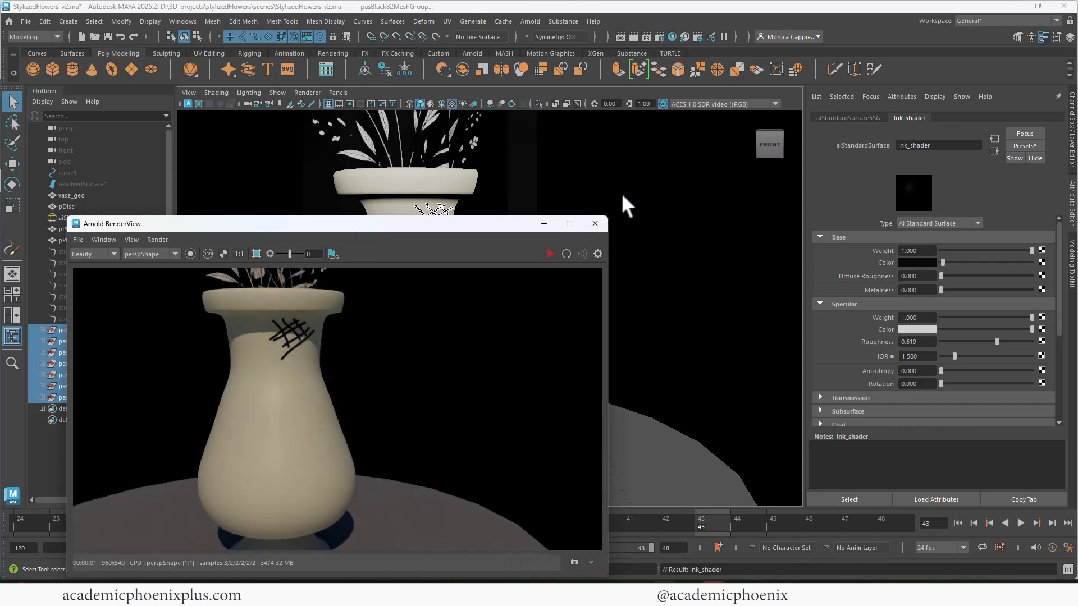
{"action": "left_click", "coordinate": [550, 254]}
{"action": "middle_click_drag", "start_coordinate": [673, 201], "coordinate": [666, 332], "text": "alt"}
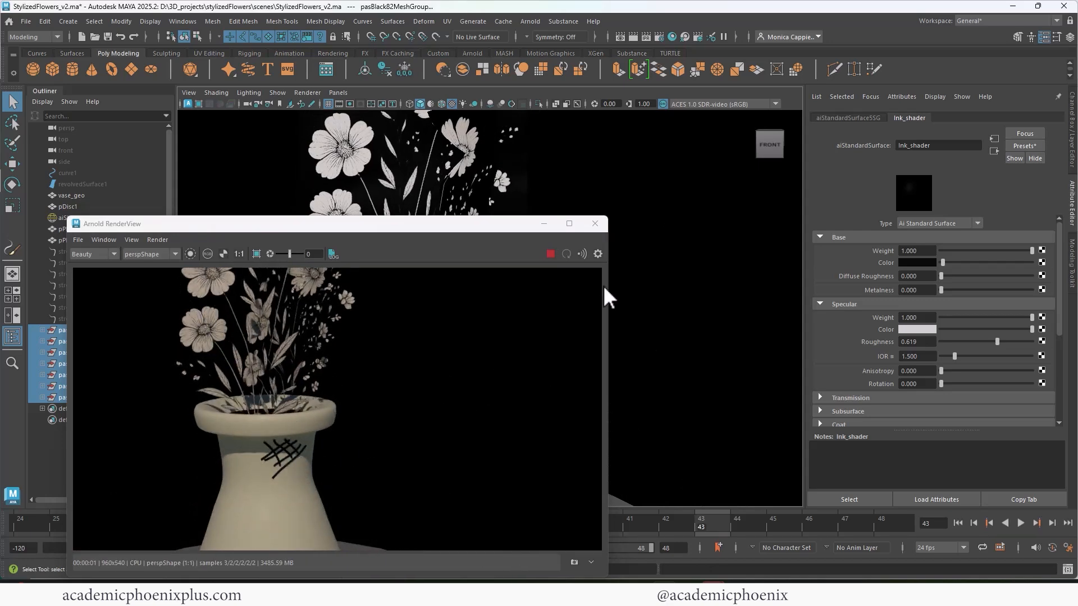
{"action": "left_click", "coordinate": [596, 223]}
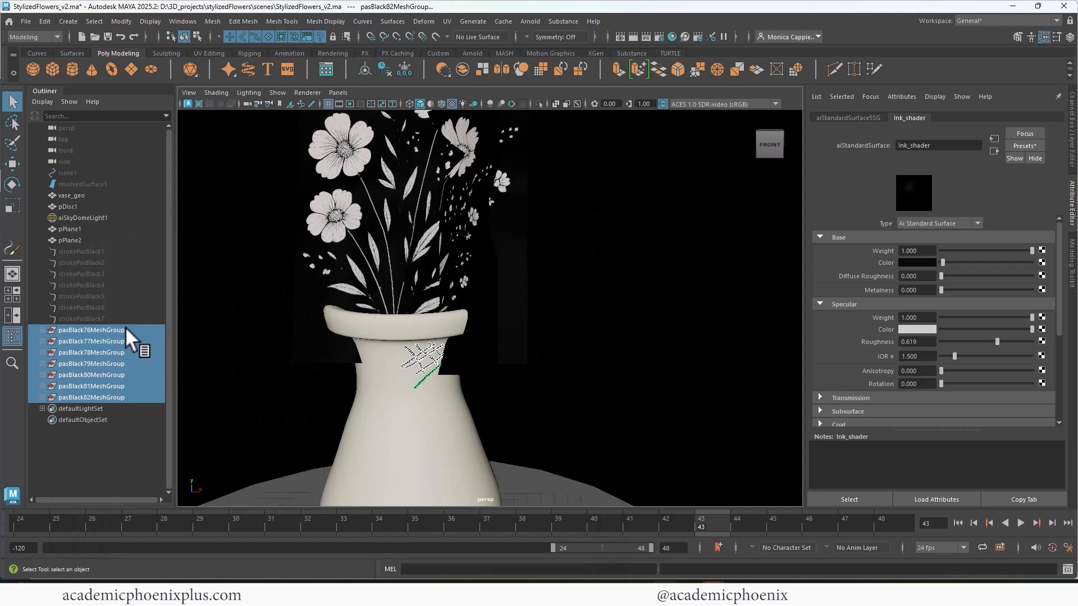
- Delete the seven pasBlack mesh groups and the hidden original strokes strokePasBlack1 through strokePasBlack7
{"action": "key", "text": "Delete"}
{"action": "left_click", "coordinate": [108, 251]}
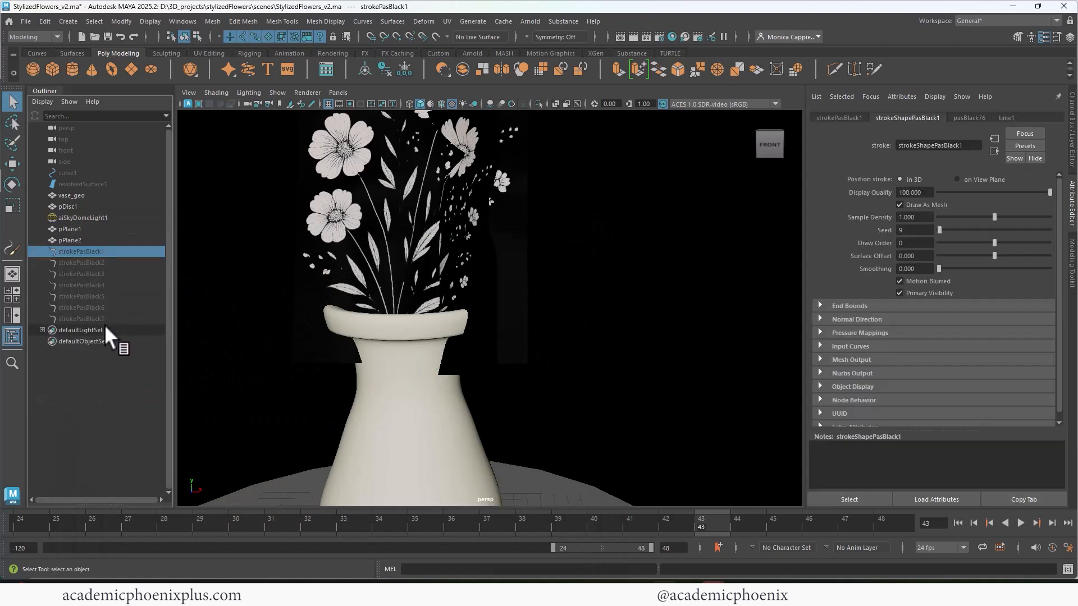
{"action": "left_click", "coordinate": [104, 320], "text": "shift"}
{"action": "key", "text": "Delete"}
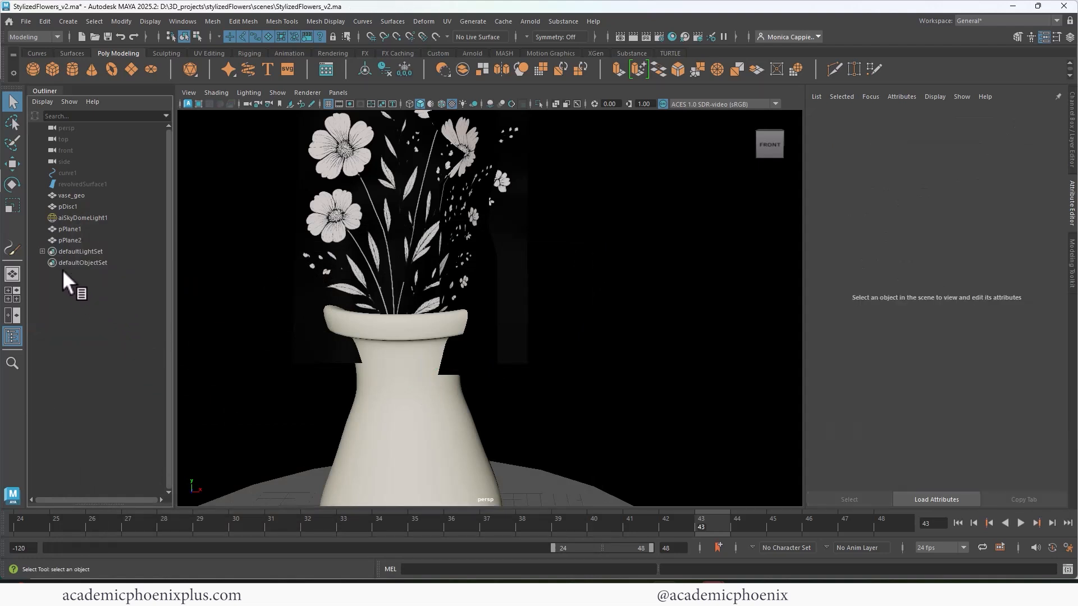
- Reactivate the Paint Effects tool and load the pasBlack.mel brush from the Pastels examples in the Content Browser
{"action": "double_click", "coordinate": [13, 249]}
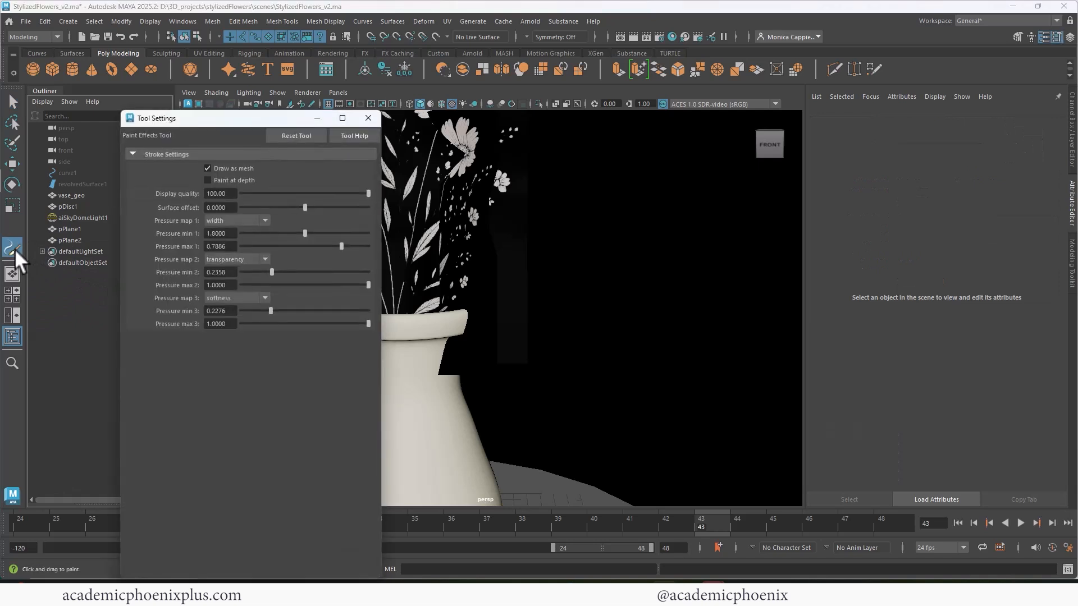
{"action": "left_click", "coordinate": [369, 118]}
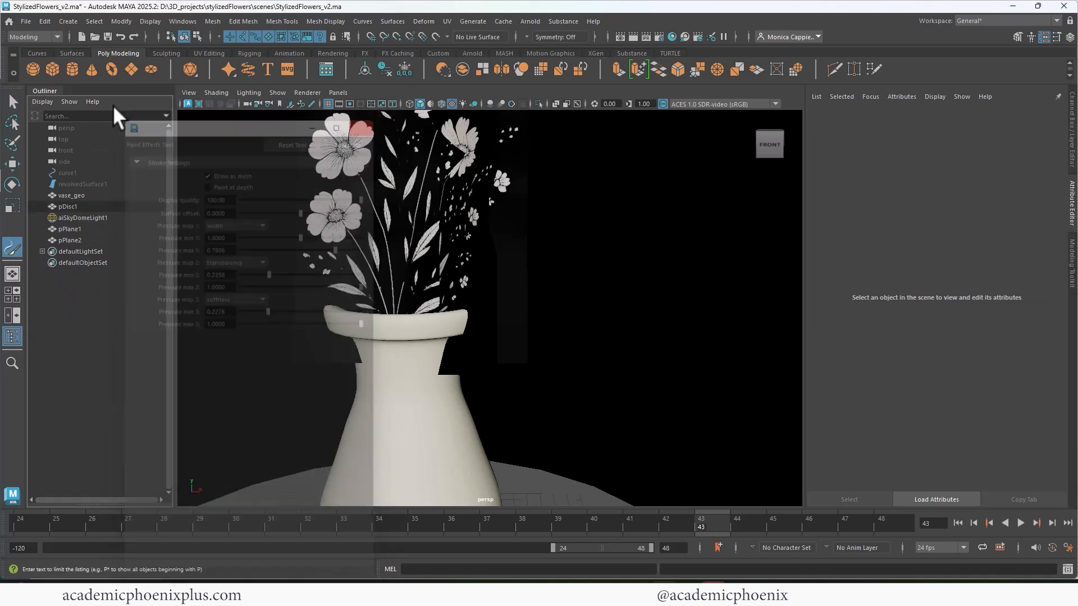
{"action": "left_click_drag", "start_coordinate": [0, 112], "coordinate": [539, 134]}
{"action": "left_click", "coordinate": [464, 239]}
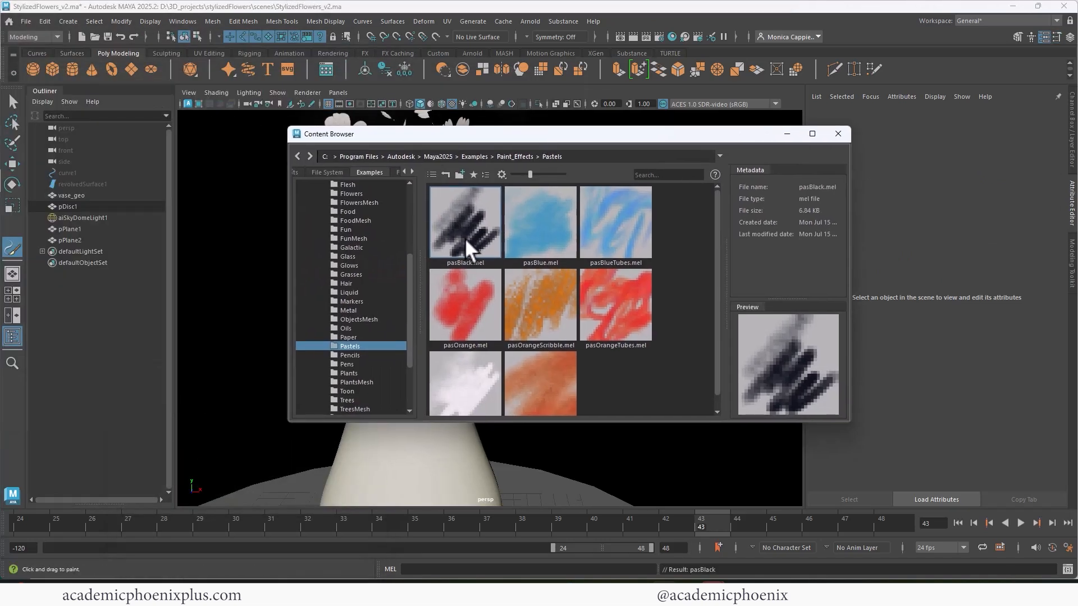
- Set the Paint Effects tool's Pressure min 1 for width to 0.5 and close its settings
{"action": "double_click", "coordinate": [15, 246]}
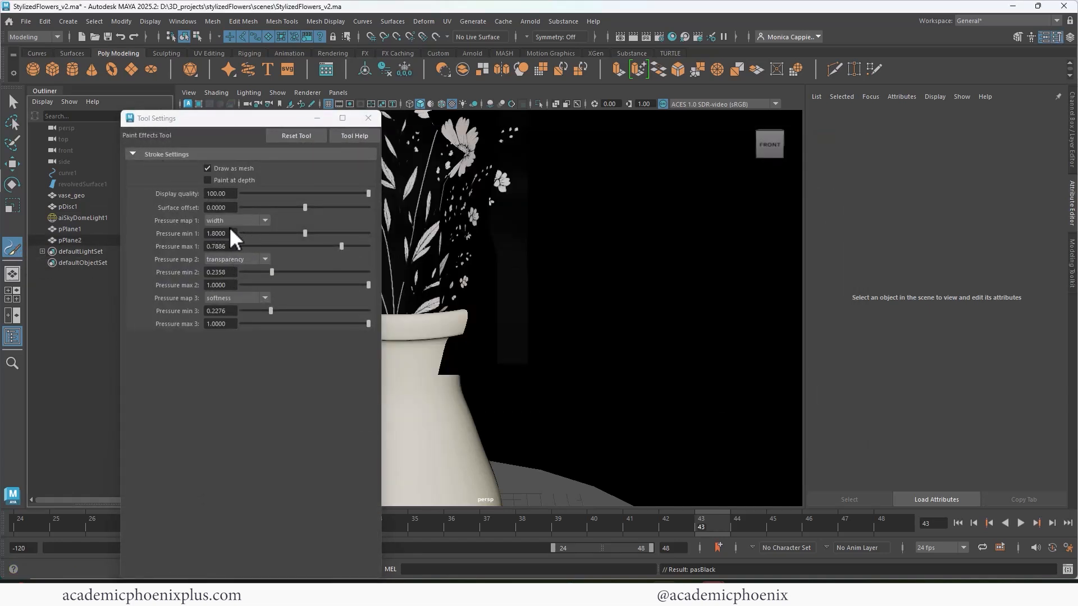
{"action": "left_click_drag", "start_coordinate": [230, 232], "coordinate": [199, 236]}
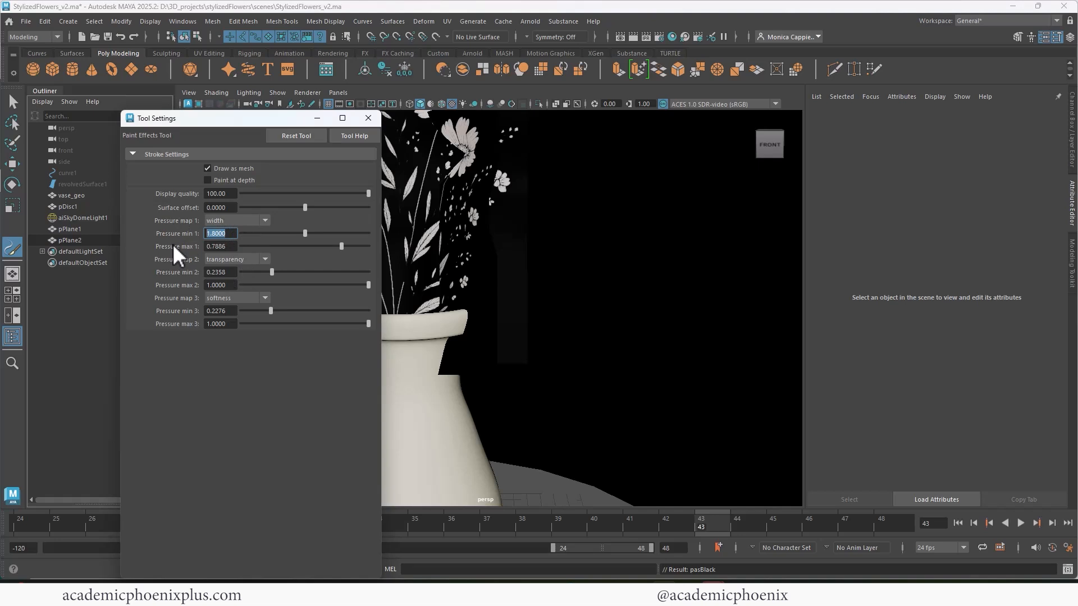
{"action": "type", "text": "0.5"}
{"action": "key", "text": "Tab"}
{"action": "key", "text": "BackSpace"}
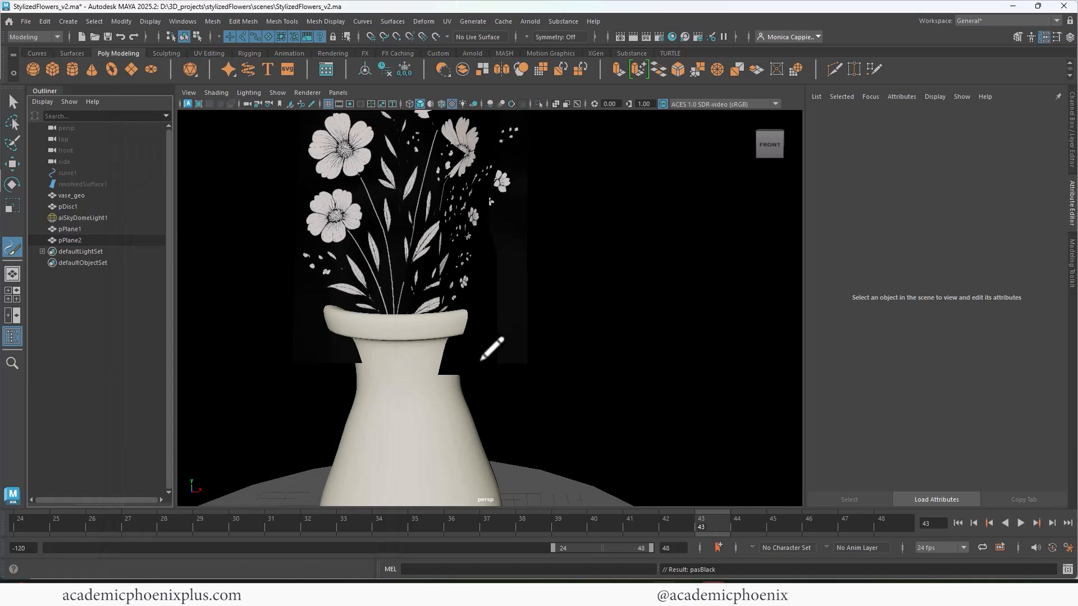
- Paint fine crosshatched strokes on the right side of the vase's neck and long downward strokes along the body's right side
{"action": "middle_click_drag", "start_coordinate": [481, 359], "coordinate": [481, 255], "text": "alt"}
{"action": "left_click_drag", "start_coordinate": [481, 255], "coordinate": [475, 233], "text": "alt"}
{"action": "mouse_move", "coordinate": [409, 233]}
{"action": "left_mouse_down"}
{"action": "mouse_move", "coordinate": [425, 267]}
{"action": "mouse_move", "coordinate": [441, 234]}
{"action": "mouse_move", "coordinate": [421, 282]}
{"action": "left_mouse_up"}
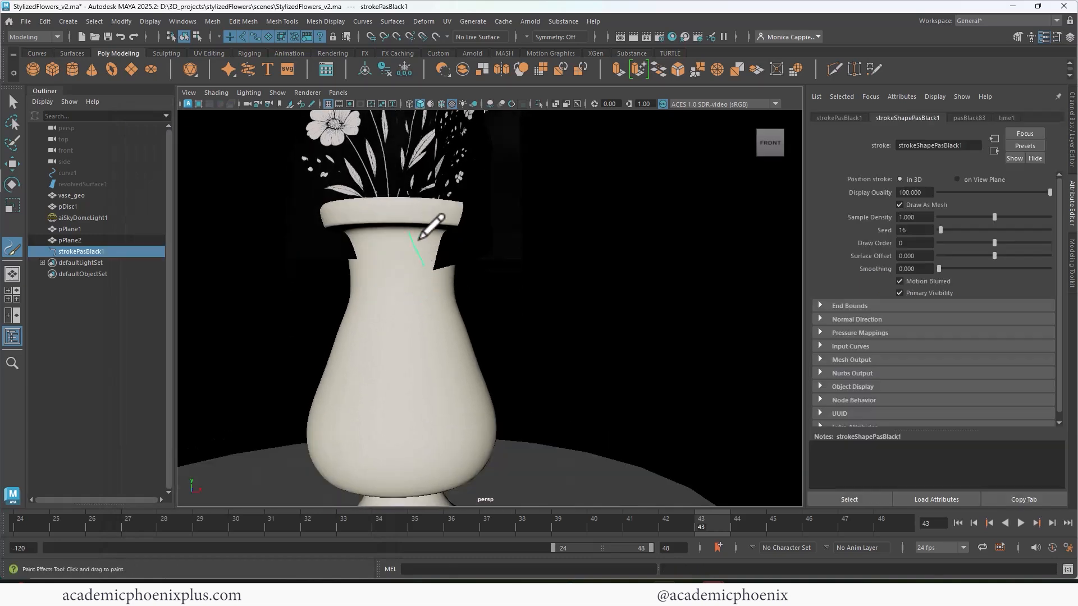
{"action": "mouse_move", "coordinate": [425, 327]}
{"action": "left_mouse_down"}
{"action": "mouse_move", "coordinate": [435, 388]}
{"action": "mouse_move", "coordinate": [452, 393]}
{"action": "left_mouse_up"}
{"action": "left_click_drag", "start_coordinate": [458, 310], "coordinate": [492, 409]}
{"action": "left_click_drag", "start_coordinate": [446, 333], "coordinate": [470, 420]}
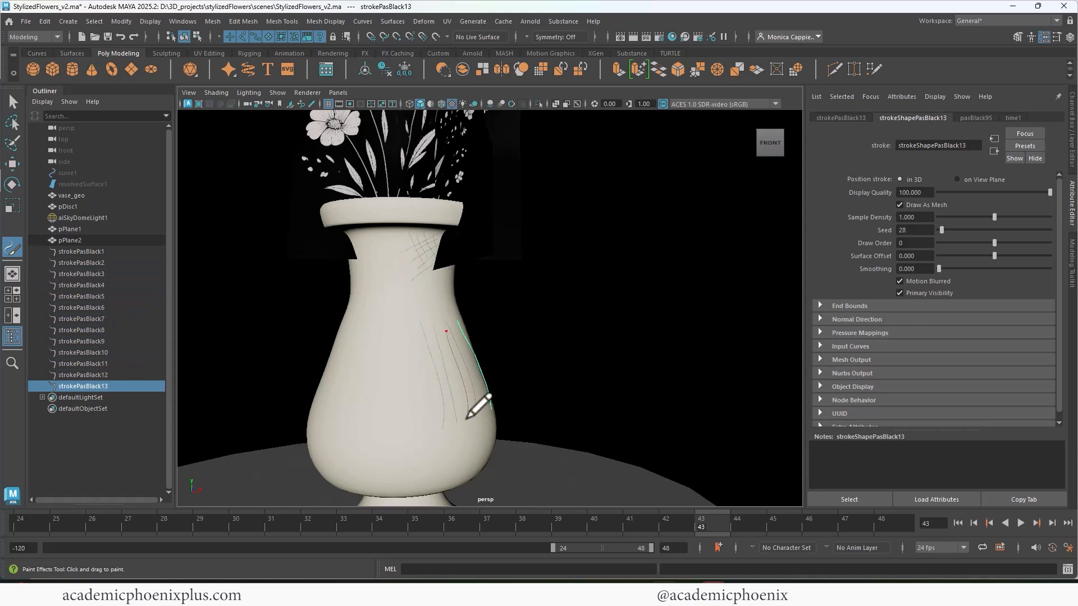
- Crosshatch the right side of the vase's body with fine diagonal strokes over the long vertical ones
{"action": "middle_click_drag", "start_coordinate": [482, 374], "coordinate": [454, 336], "text": "alt"}
{"action": "left_click_drag", "start_coordinate": [454, 335], "coordinate": [436, 357], "text": "alt"}
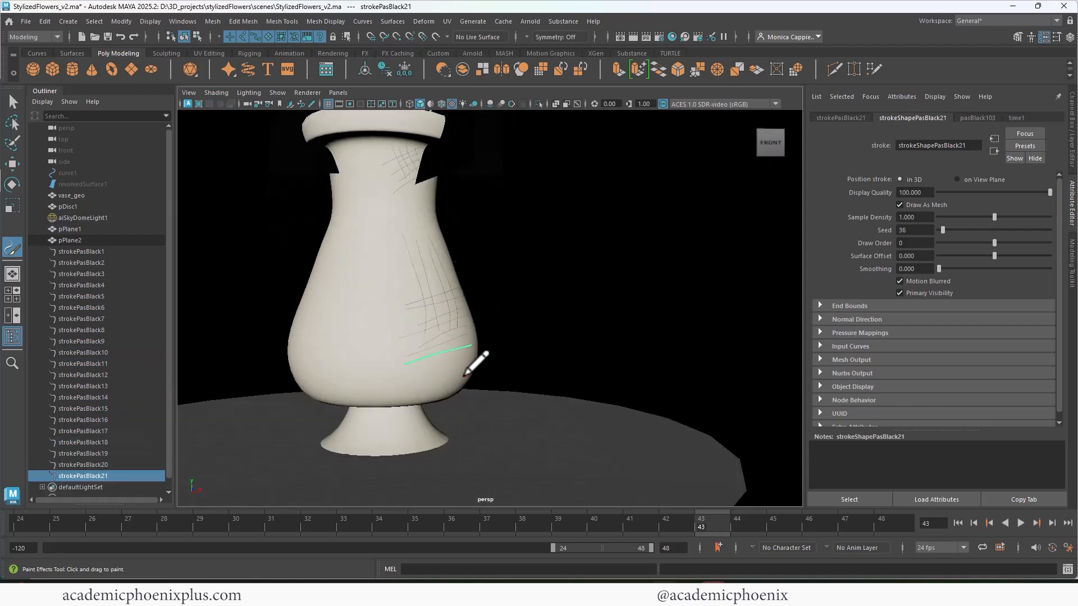
{"action": "left_click_drag", "start_coordinate": [466, 359], "coordinate": [386, 385]}
{"action": "left_click_drag", "start_coordinate": [420, 330], "coordinate": [410, 399]}
{"action": "left_click_drag", "start_coordinate": [400, 359], "coordinate": [433, 401]}
{"action": "mouse_move", "coordinate": [437, 370]}
{"action": "left_mouse_down"}
{"action": "mouse_move", "coordinate": [444, 395]}
{"action": "mouse_move", "coordinate": [463, 383]}
{"action": "left_mouse_up"}
{"action": "mouse_move", "coordinate": [466, 367]}
{"action": "left_mouse_down"}
{"action": "mouse_move", "coordinate": [396, 393]}
{"action": "mouse_move", "coordinate": [395, 411]}
{"action": "left_mouse_up"}
{"action": "left_click_drag", "start_coordinate": [456, 361], "coordinate": [382, 389]}
{"action": "left_click_drag", "start_coordinate": [428, 320], "coordinate": [434, 384]}
{"action": "left_click_drag", "start_coordinate": [443, 332], "coordinate": [447, 371]}
{"action": "mouse_move", "coordinate": [451, 321]}
{"action": "left_mouse_down"}
{"action": "mouse_move", "coordinate": [456, 372]}
{"action": "mouse_move", "coordinate": [465, 368]}
{"action": "left_mouse_up"}
{"action": "left_click_drag", "start_coordinate": [432, 321], "coordinate": [436, 386]}
{"action": "left_click_drag", "start_coordinate": [462, 310], "coordinate": [439, 385]}
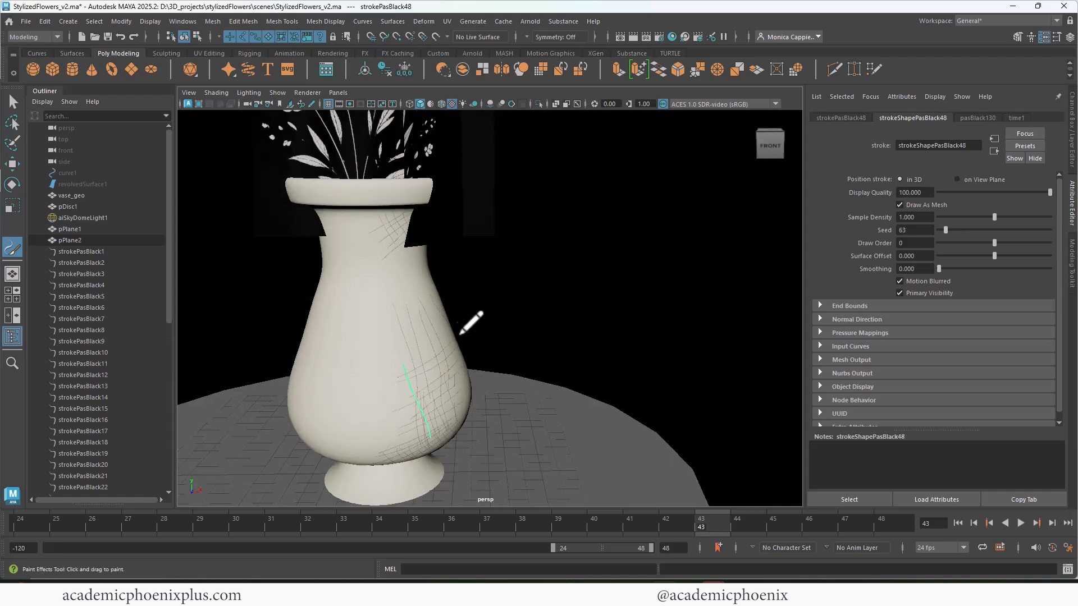
- Densify the hatching on the lower right of the vase's body and around its side with more long curved strokes
{"action": "mouse_move", "coordinate": [425, 360]}
{"action": "left_mouse_down"}
{"action": "mouse_move", "coordinate": [453, 346]}
{"action": "mouse_move", "coordinate": [445, 373]}
{"action": "mouse_move", "coordinate": [474, 380]}
{"action": "left_mouse_up"}
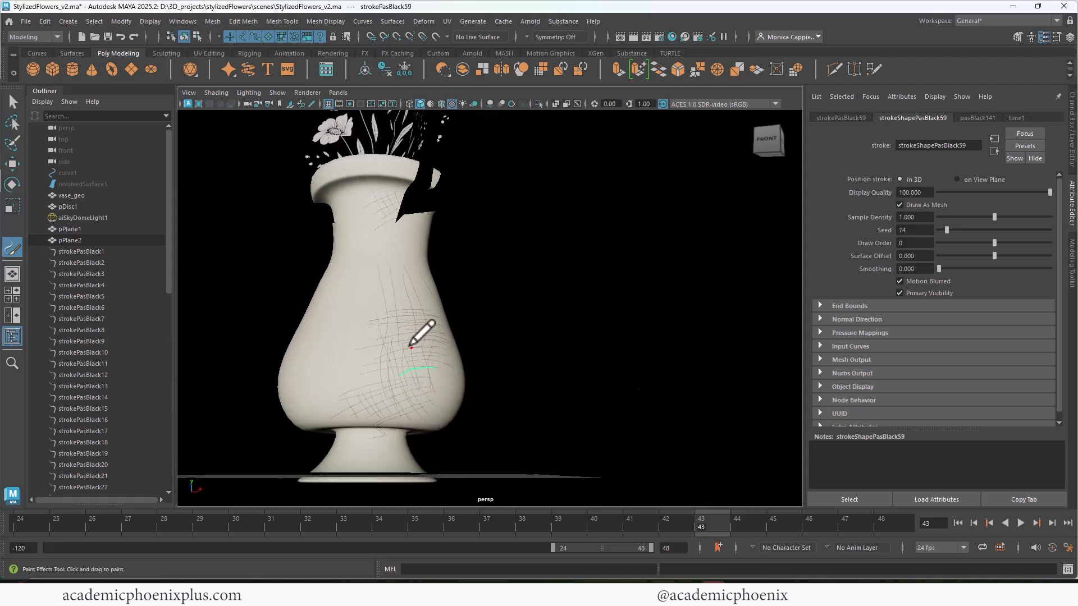
{"action": "left_click_drag", "start_coordinate": [424, 320], "coordinate": [438, 412]}
{"action": "left_click_drag", "start_coordinate": [406, 339], "coordinate": [402, 411]}
{"action": "left_click_drag", "start_coordinate": [449, 281], "coordinate": [442, 361]}
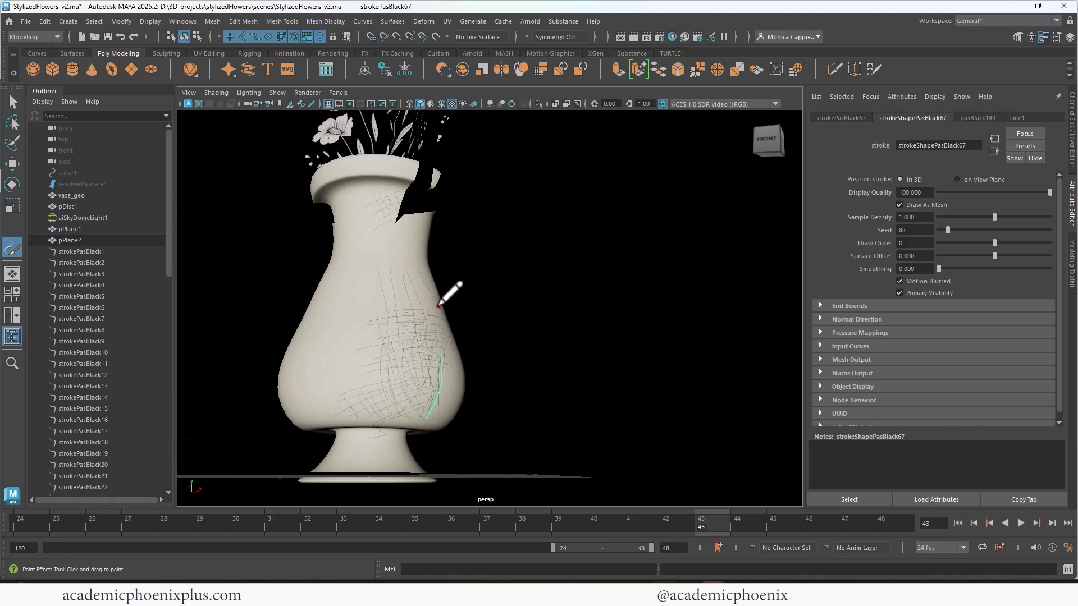
{"action": "left_click_drag", "start_coordinate": [421, 264], "coordinate": [412, 339]}
{"action": "left_click_drag", "start_coordinate": [400, 280], "coordinate": [396, 418]}
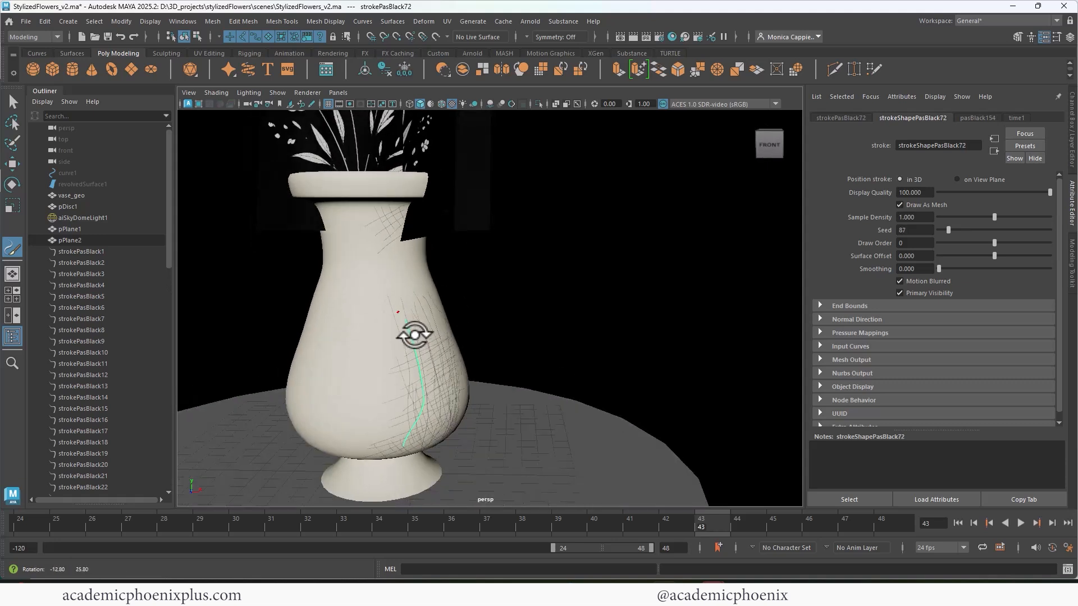
{"action": "mouse_move", "coordinate": [393, 191]}
{"action": "left_mouse_down"}
{"action": "mouse_move", "coordinate": [373, 204]}
{"action": "mouse_move", "coordinate": [401, 211]}
{"action": "mouse_move", "coordinate": [351, 217]}
{"action": "left_mouse_up"}
{"action": "mouse_move", "coordinate": [368, 317]}
{"action": "left_mouse_down"}
{"action": "mouse_move", "coordinate": [393, 375]}
{"action": "mouse_move", "coordinate": [381, 372]}
{"action": "left_mouse_up"}
- Paint sparse hatching strokes down the left side of the vase's body and along its lower edge above the foot
{"action": "mouse_move", "coordinate": [353, 337]}
{"action": "left_mouse_down"}
{"action": "mouse_move", "coordinate": [358, 350]}
{"action": "mouse_move", "coordinate": [329, 331]}
{"action": "left_mouse_up"}
{"action": "left_click_drag", "start_coordinate": [313, 322], "coordinate": [302, 335]}
{"action": "mouse_move", "coordinate": [304, 351]}
{"action": "left_mouse_down"}
{"action": "mouse_move", "coordinate": [289, 392]}
{"action": "mouse_move", "coordinate": [322, 448]}
{"action": "left_mouse_up"}
{"action": "left_click_drag", "start_coordinate": [308, 421], "coordinate": [330, 450]}
{"action": "mouse_move", "coordinate": [324, 426]}
{"action": "left_mouse_down"}
{"action": "mouse_move", "coordinate": [350, 454]}
{"action": "mouse_move", "coordinate": [382, 453]}
{"action": "left_mouse_up"}
{"action": "left_click_drag", "start_coordinate": [370, 420], "coordinate": [386, 452]}
{"action": "left_click_drag", "start_coordinate": [376, 419], "coordinate": [397, 455]}
- Paint long downward strokes from the right side of the vase's neck over the shoulder into the body's hatching
{"action": "left_click_drag", "start_coordinate": [409, 241], "coordinate": [424, 293]}
{"action": "mouse_move", "coordinate": [416, 241]}
{"action": "left_mouse_down"}
{"action": "mouse_move", "coordinate": [429, 296]}
{"action": "mouse_move", "coordinate": [418, 306]}
{"action": "left_mouse_up"}
{"action": "left_click_drag", "start_coordinate": [388, 228], "coordinate": [406, 303]}
{"action": "left_click_drag", "start_coordinate": [419, 247], "coordinate": [437, 309]}
{"action": "left_click_drag", "start_coordinate": [390, 255], "coordinate": [428, 350]}
{"action": "mouse_move", "coordinate": [407, 248]}
{"action": "left_mouse_down"}
{"action": "mouse_move", "coordinate": [434, 338]}
{"action": "mouse_move", "coordinate": [433, 318]}
{"action": "left_mouse_up"}
{"action": "mouse_move", "coordinate": [422, 246]}
{"action": "left_mouse_down"}
{"action": "mouse_move", "coordinate": [435, 303]}
{"action": "mouse_move", "coordinate": [404, 254]}
{"action": "left_mouse_up"}
{"action": "mouse_move", "coordinate": [423, 233]}
{"action": "left_mouse_down"}
{"action": "mouse_move", "coordinate": [384, 248]}
{"action": "mouse_move", "coordinate": [407, 210]}
{"action": "left_mouse_up"}
- Add short, nearly horizontal hatching strokes across the right side of the vase's neck and shoulder
{"action": "left_click_drag", "start_coordinate": [382, 207], "coordinate": [408, 206]}
{"action": "left_click_drag", "start_coordinate": [382, 219], "coordinate": [405, 214]}
{"action": "left_click_drag", "start_coordinate": [385, 231], "coordinate": [403, 229]}
{"action": "left_click_drag", "start_coordinate": [385, 237], "coordinate": [400, 235]}
{"action": "left_click_drag", "start_coordinate": [391, 248], "coordinate": [426, 242]}
{"action": "left_click_drag", "start_coordinate": [395, 266], "coordinate": [431, 250]}
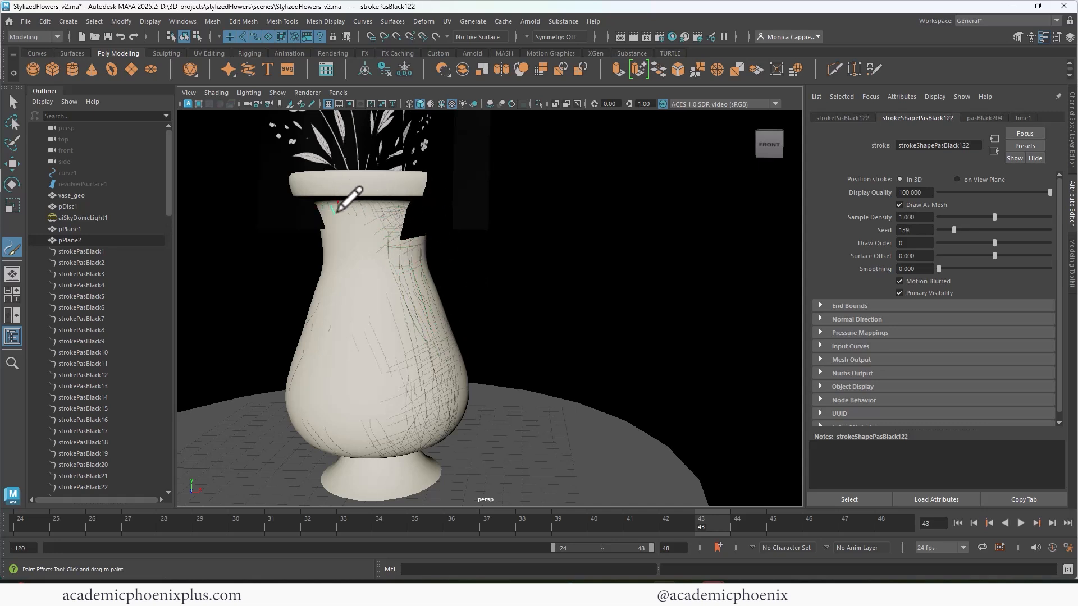
- Paint short shading strokes under the vase's rim and along the rim's right underside
{"action": "left_click_drag", "start_coordinate": [351, 203], "coordinate": [352, 211]}
{"action": "mouse_move", "coordinate": [374, 177]}
{"action": "left_mouse_down", "text": "alt"}
{"action": "mouse_move", "coordinate": [366, 227]}
{"action": "mouse_move", "coordinate": [405, 236]}
{"action": "left_mouse_up", "text": "alt"}
{"action": "left_click_drag", "start_coordinate": [384, 238], "coordinate": [418, 227]}
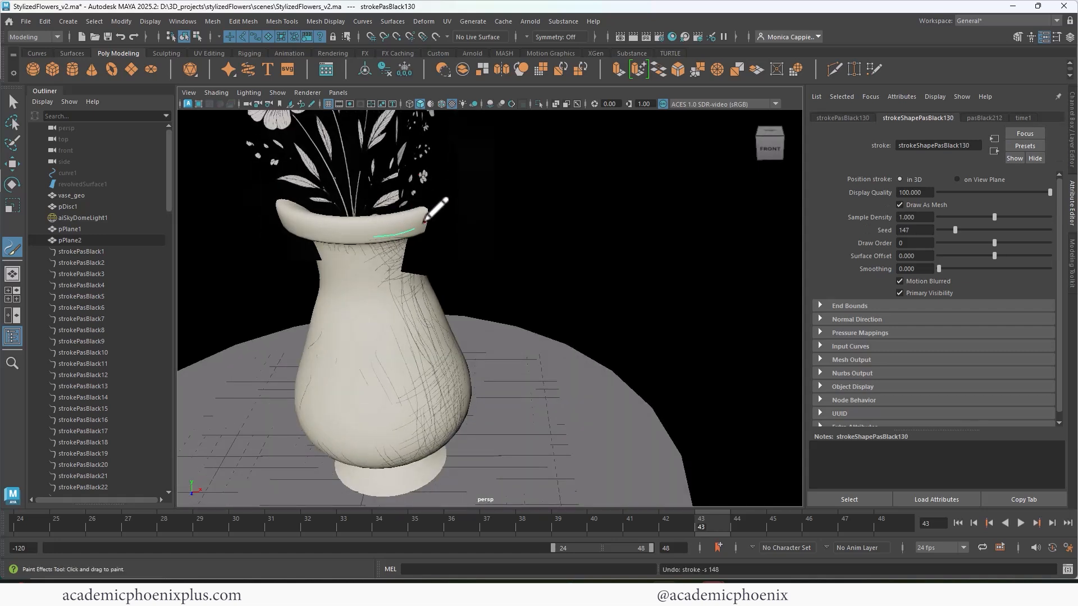
{"action": "mouse_move", "coordinate": [430, 313]}
{"action": "left_mouse_down", "text": "alt"}
{"action": "mouse_move", "coordinate": [405, 290]}
{"action": "mouse_move", "coordinate": [415, 283]}
{"action": "left_mouse_up", "text": "alt"}
- Convert the Paint Effects strokes strokePasBlack1 through strokePasBlack131 to polygons and group the resulting meshes
{"action": "left_click", "coordinate": [10, 105]}
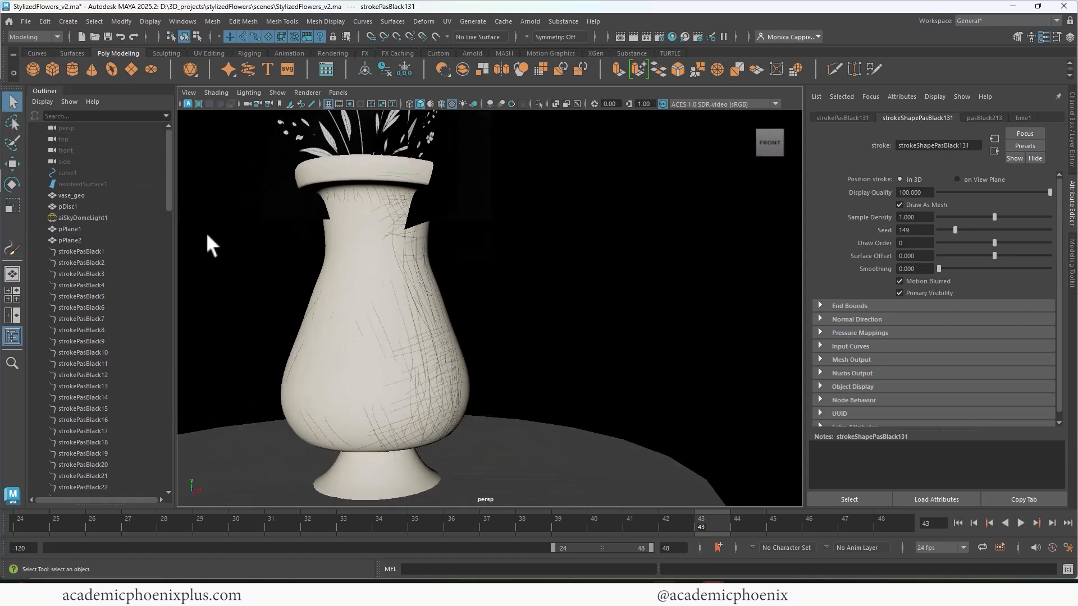
{"action": "scroll", "coordinate": [170, 197], "scroll_direction": "down", "scroll_amount": 2}
{"action": "left_click", "coordinate": [109, 185]}
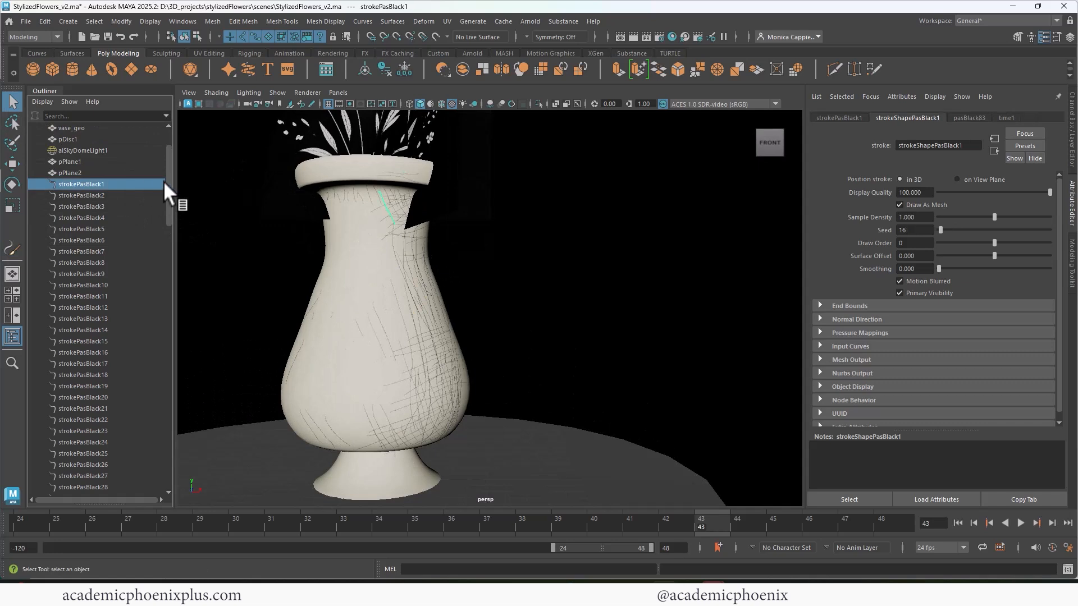
{"action": "left_click_drag", "start_coordinate": [170, 187], "coordinate": [162, 479]}
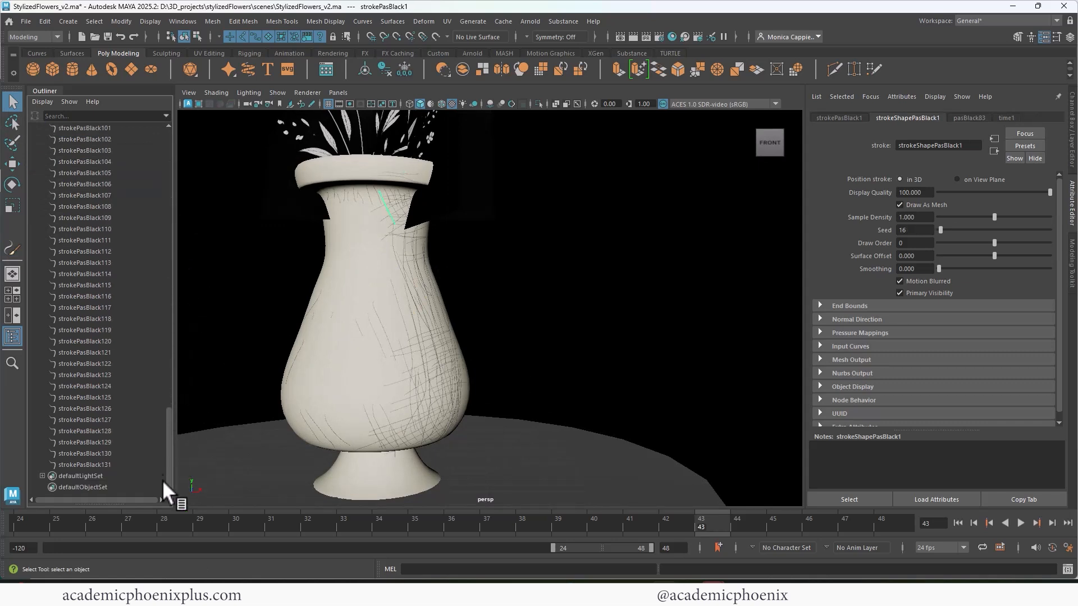
{"action": "left_click", "coordinate": [116, 465], "text": "shift"}
{"action": "left_click", "coordinate": [120, 21]}
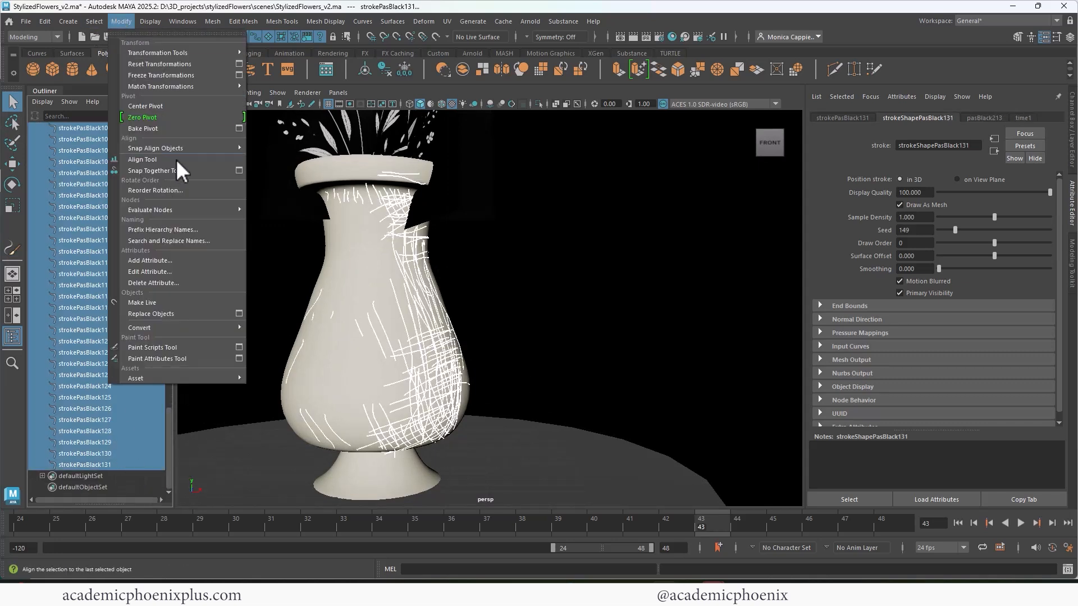
{"action": "mouse_move", "coordinate": [207, 329]}
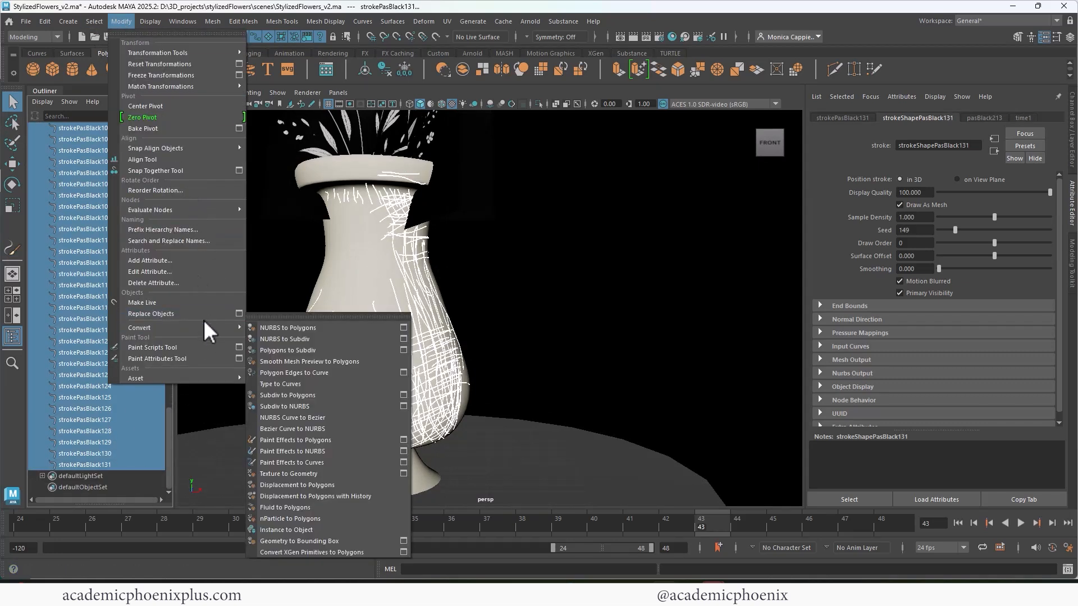
{"action": "left_click", "coordinate": [332, 439]}
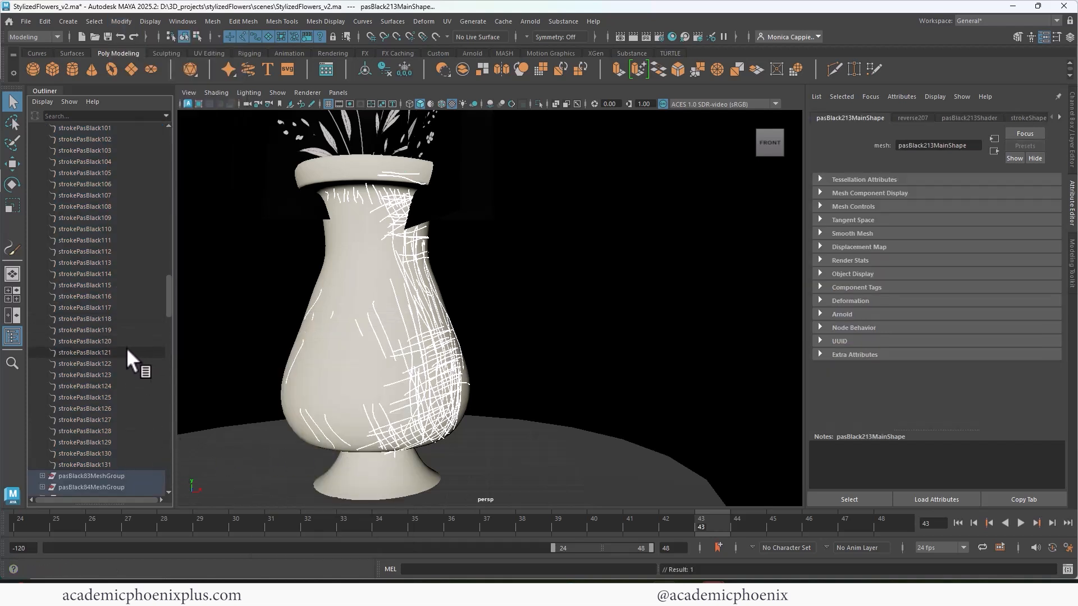
{"action": "key", "text": "ctrl+g"}
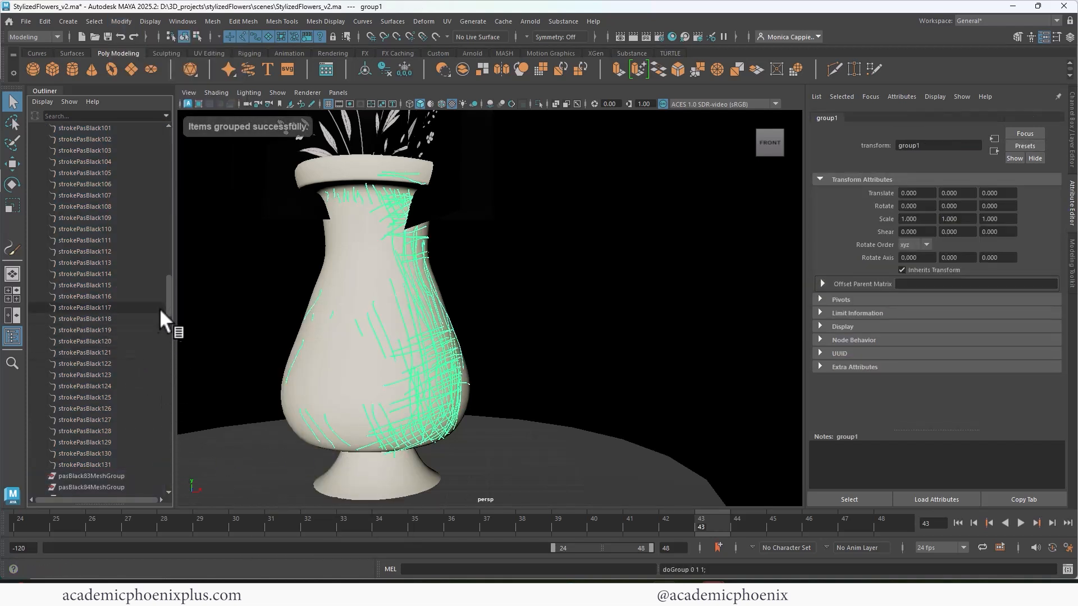
{"action": "mouse_move", "coordinate": [169, 308]}
{"action": "left_mouse_down"}
{"action": "mouse_move", "coordinate": [187, 436]}
{"action": "mouse_move", "coordinate": [185, 558]}
{"action": "left_mouse_up"}
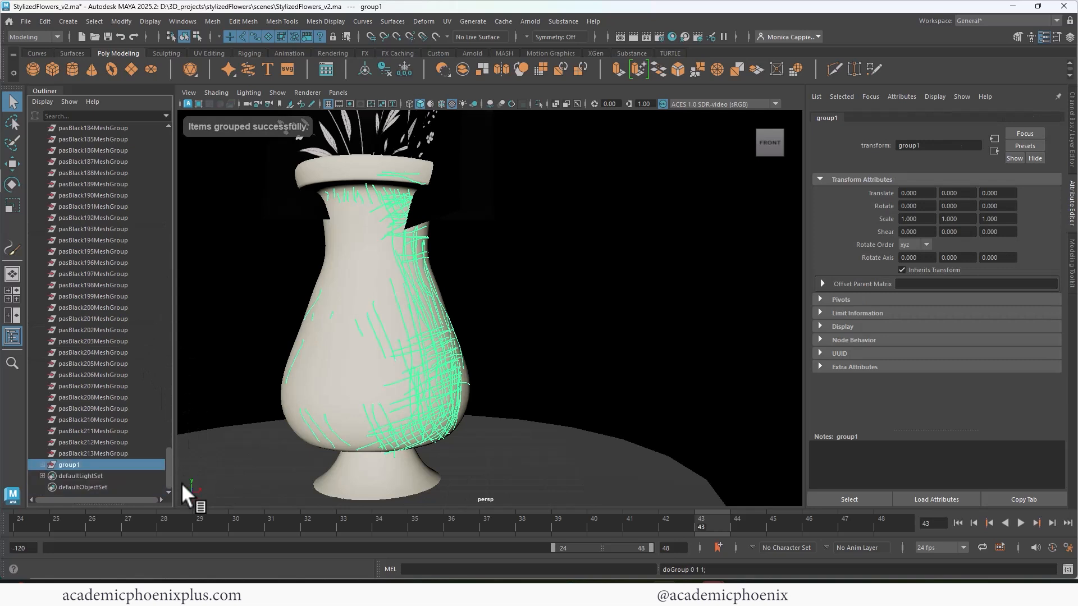
{"action": "right_click_drag", "start_coordinate": [425, 258], "coordinate": [515, 530]}
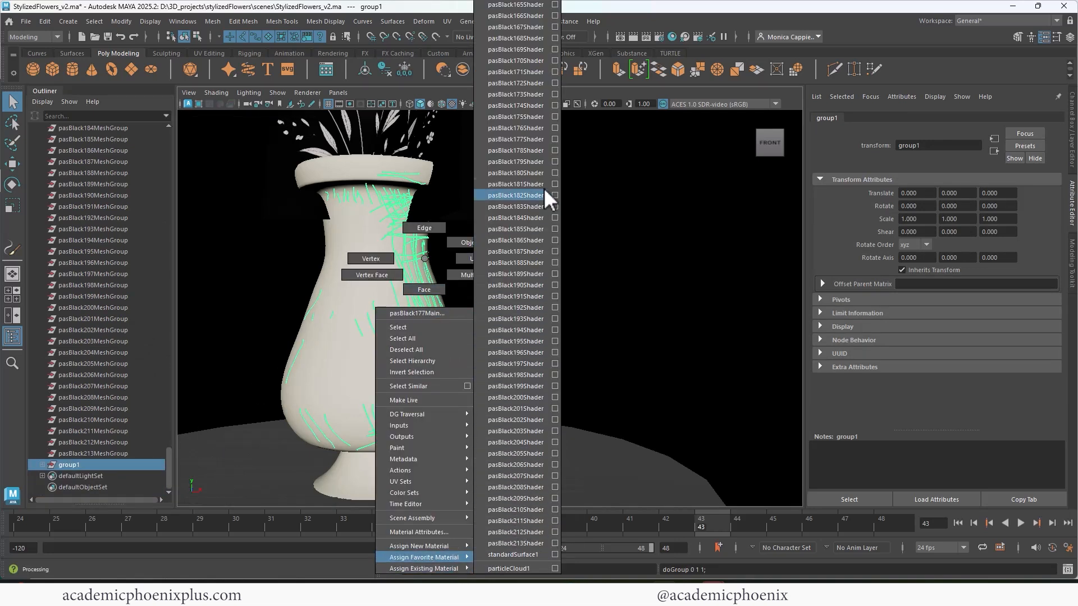
{"action": "right_click_drag", "start_coordinate": [543, 187], "coordinate": [184, 515]}
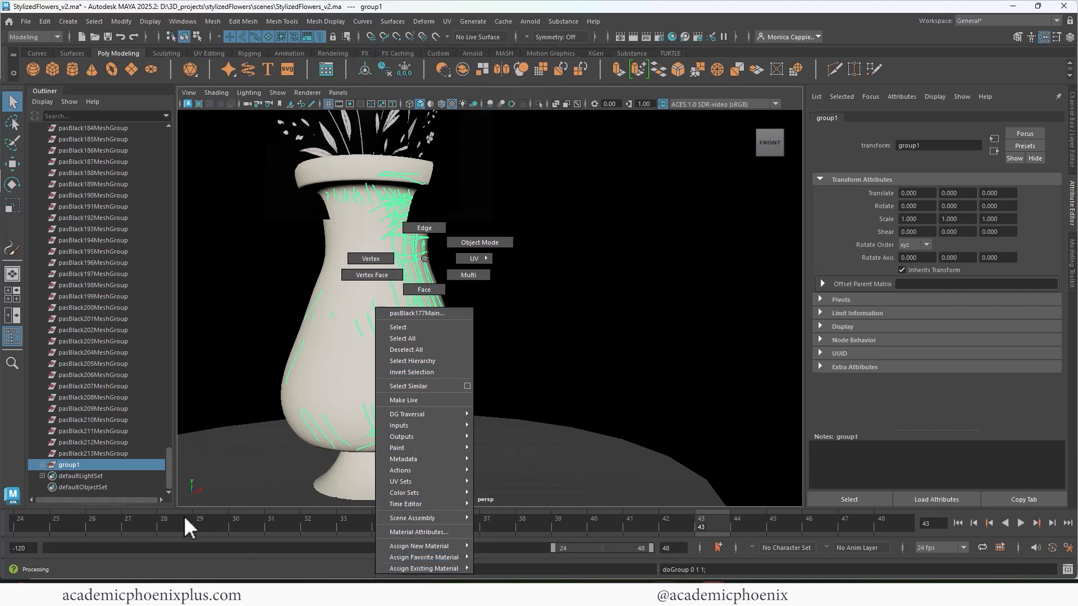
{"action": "right_click_drag", "start_coordinate": [253, 463], "coordinate": [258, 458]}
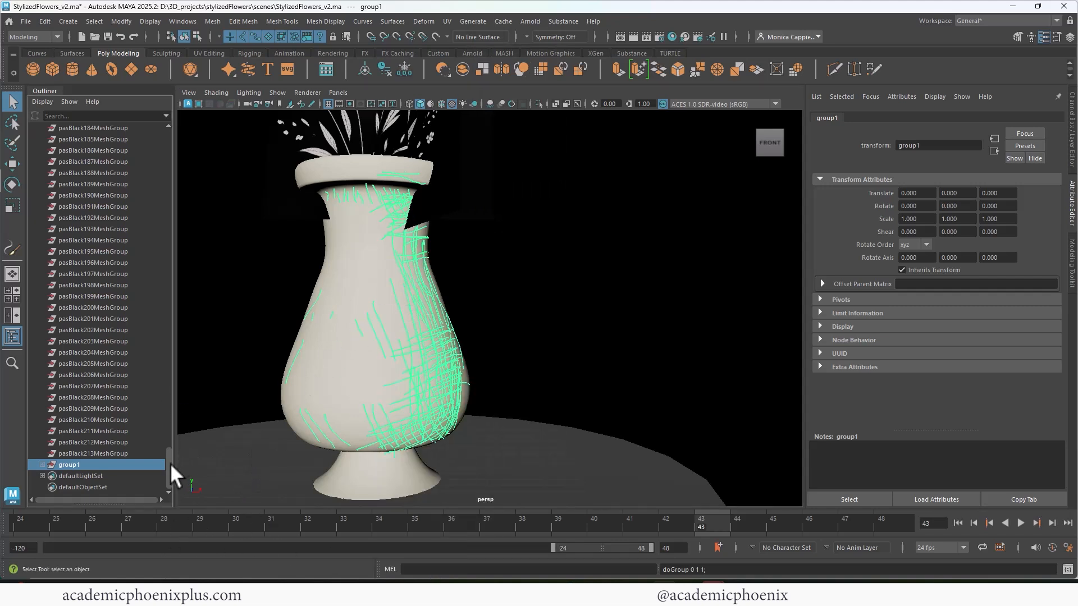
- Delete the original strokes and the leftover mesh groups, from strokePasBlack1 through pasBlack213MeshGroup, keeping the new group of stroke meshes
{"action": "left_click", "coordinate": [140, 453]}
{"action": "left_click_drag", "start_coordinate": [167, 458], "coordinate": [163, 146]}
{"action": "left_click", "coordinate": [119, 253], "text": "shift"}
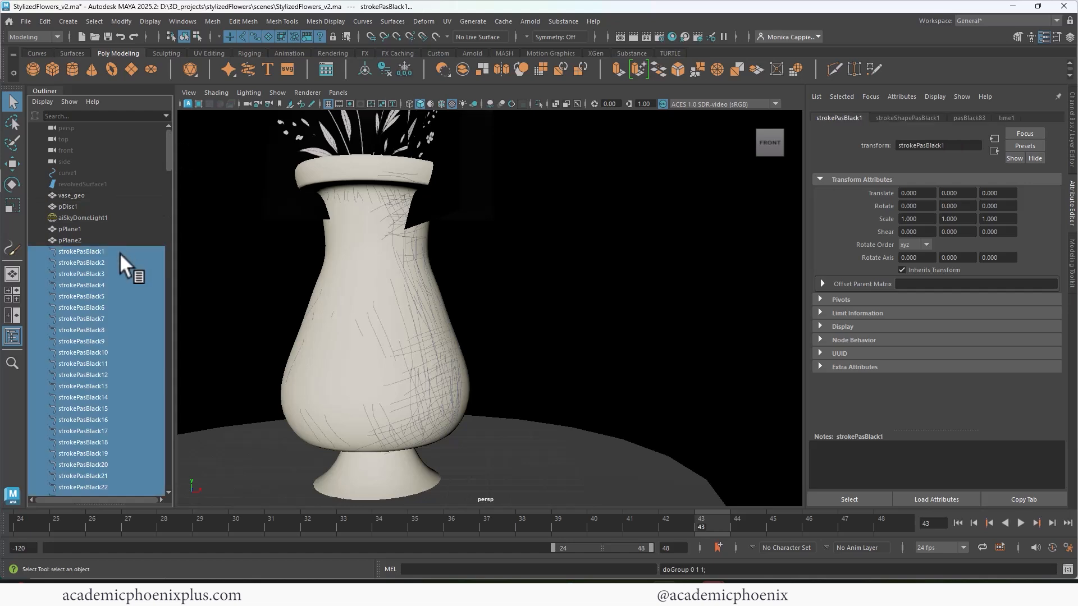
{"action": "key", "text": "Delete"}
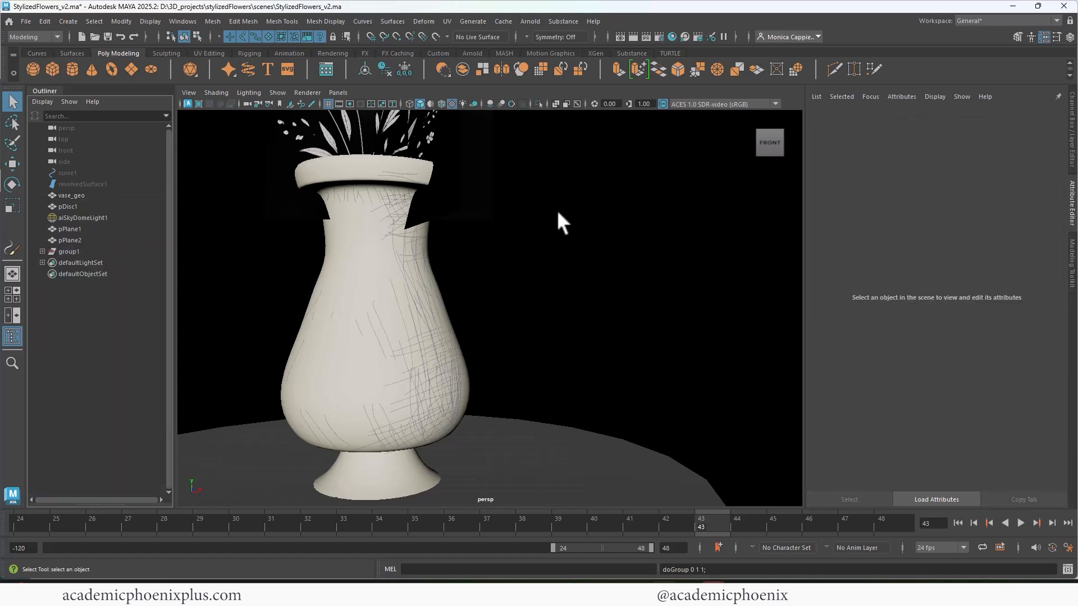
- Delete the unused nodes in the Hypershade
{"action": "left_click", "coordinate": [671, 36]}
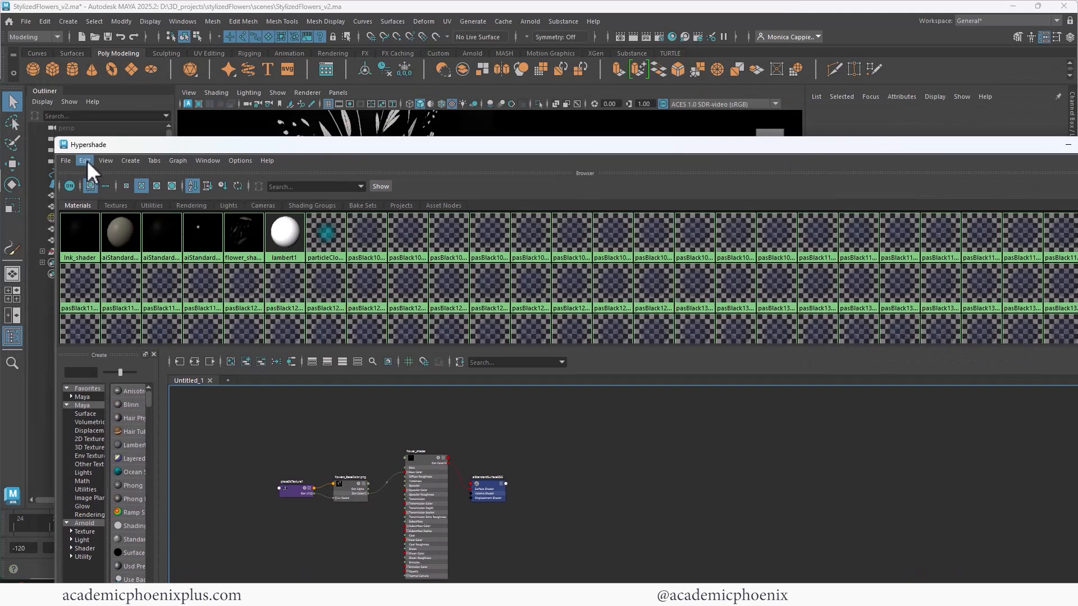
{"action": "left_click", "coordinate": [85, 161]}
{"action": "left_click", "coordinate": [123, 191]}
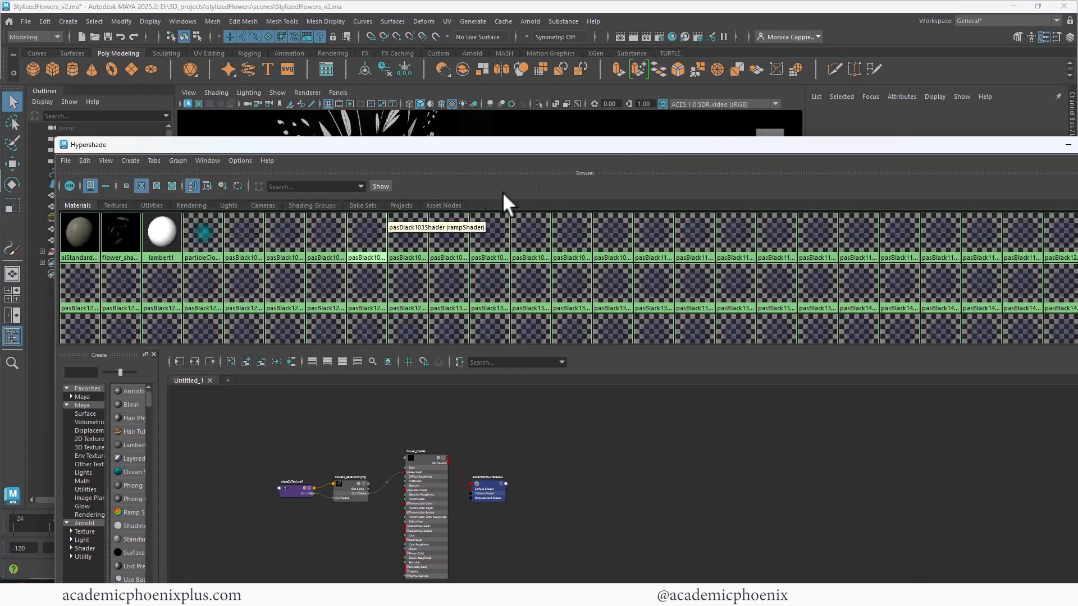
{"action": "left_click_drag", "start_coordinate": [476, 144], "coordinate": [607, 337]}
- Assign a new aiStandardSurface material to the grouped stroke meshes and darken its base color to near black
{"action": "left_click", "coordinate": [99, 251]}
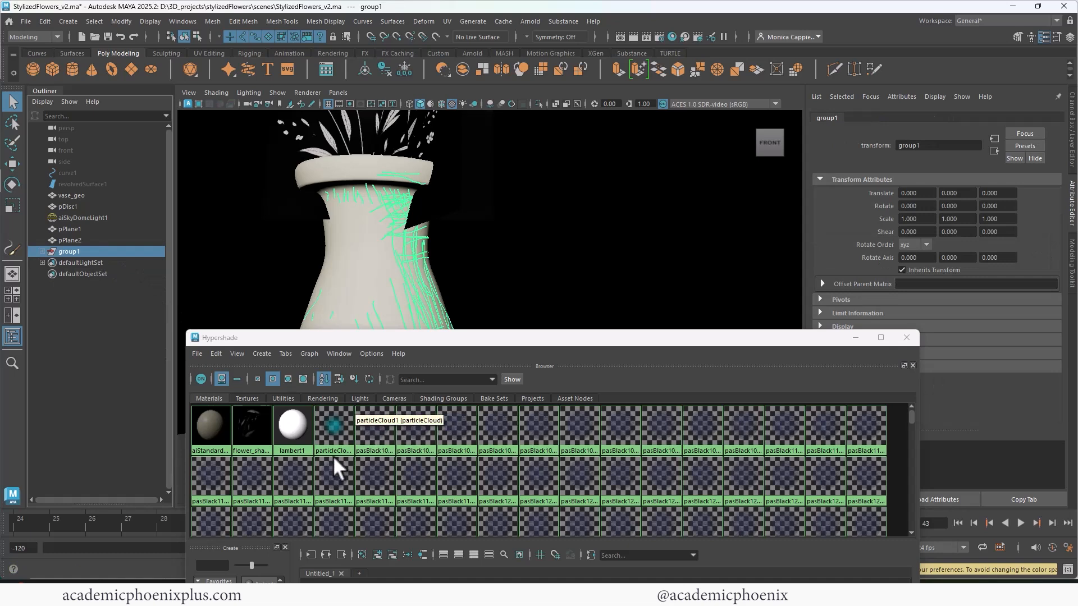
{"action": "middle_click_drag", "start_coordinate": [209, 426], "coordinate": [208, 426]}
{"action": "left_click", "coordinate": [856, 337]}
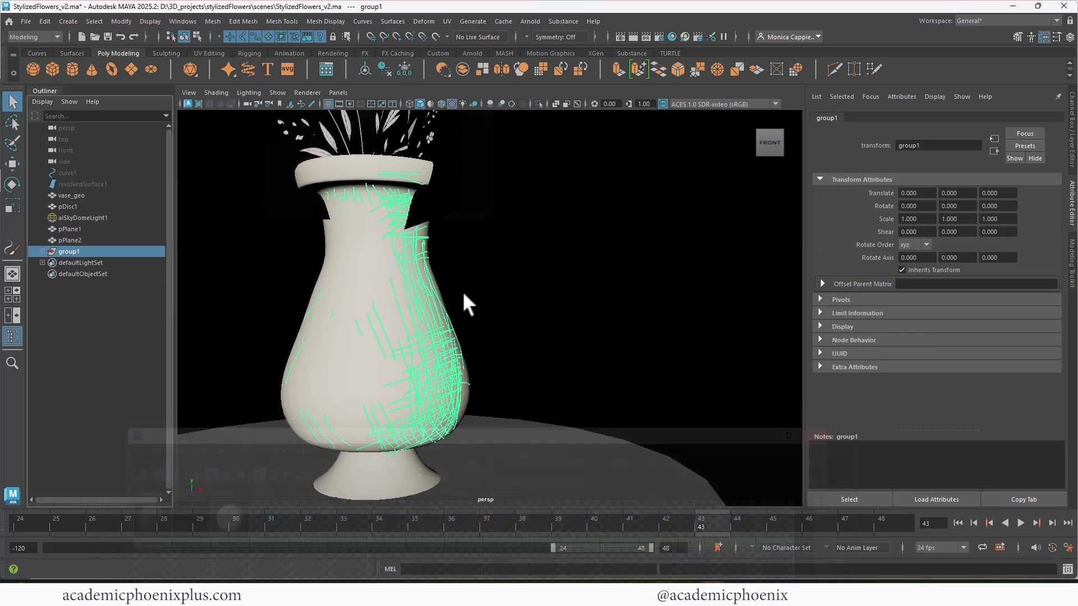
{"action": "right_click", "coordinate": [438, 362]}
{"action": "left_click", "coordinate": [519, 571]}
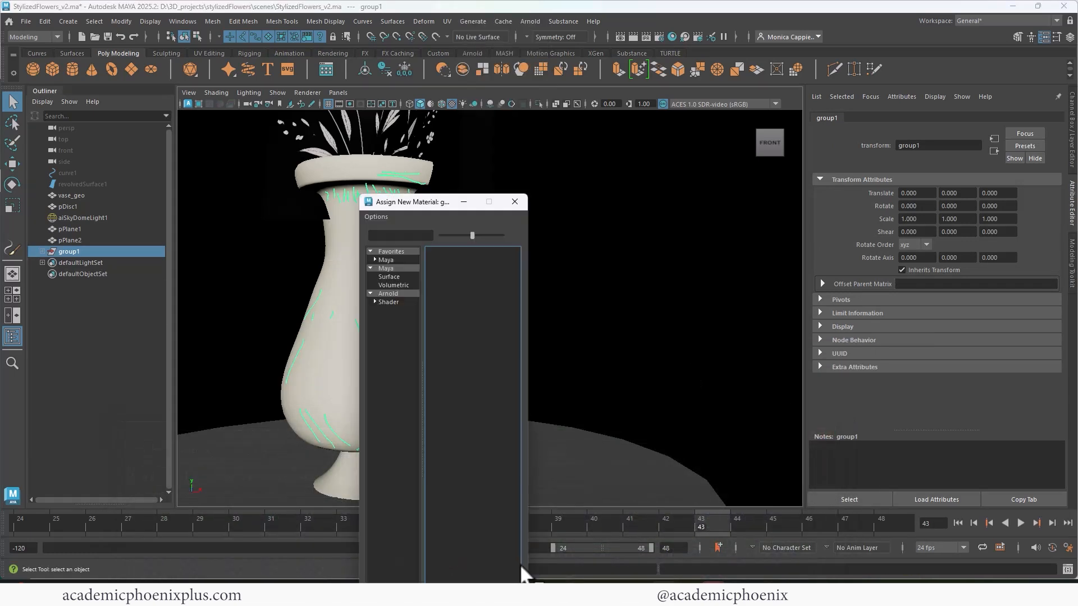
{"action": "left_click", "coordinate": [406, 294]}
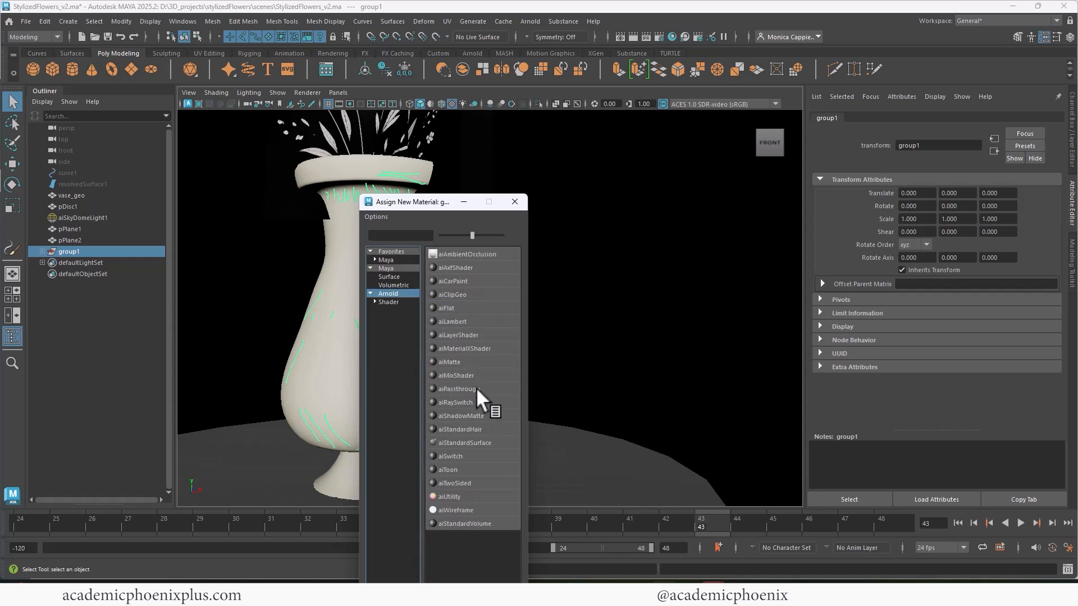
{"action": "left_click", "coordinate": [483, 442]}
{"action": "left_click_drag", "start_coordinate": [978, 261], "coordinate": [951, 263]}
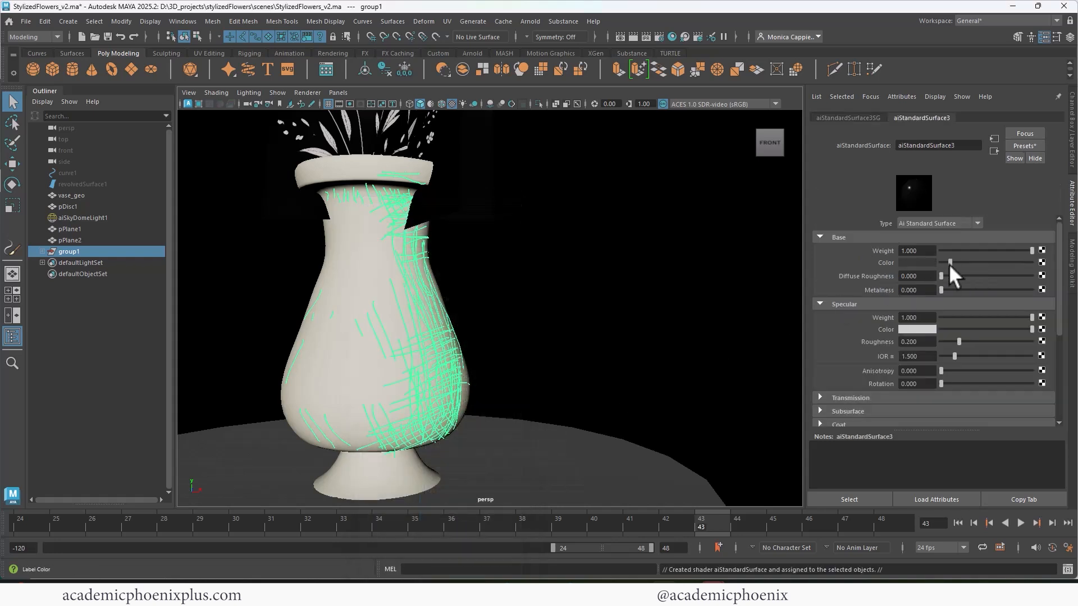
- Render a preview of the hatched vase and delete the leftover pasBlack shaders that are no longer assigned in the Hypershade
{"action": "left_click", "coordinate": [635, 35]}
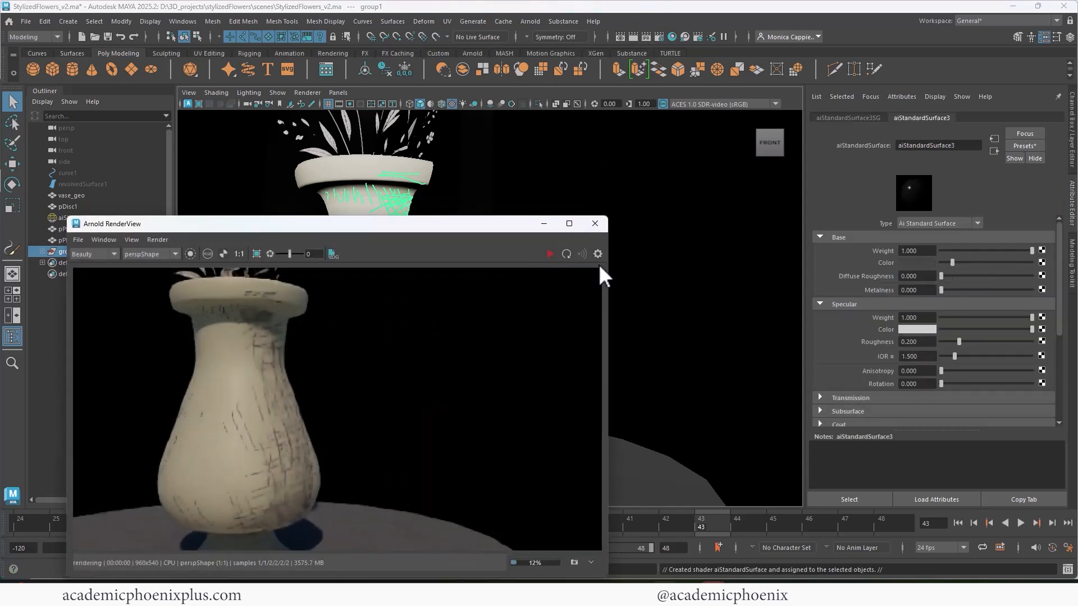
{"action": "left_click", "coordinate": [672, 37]}
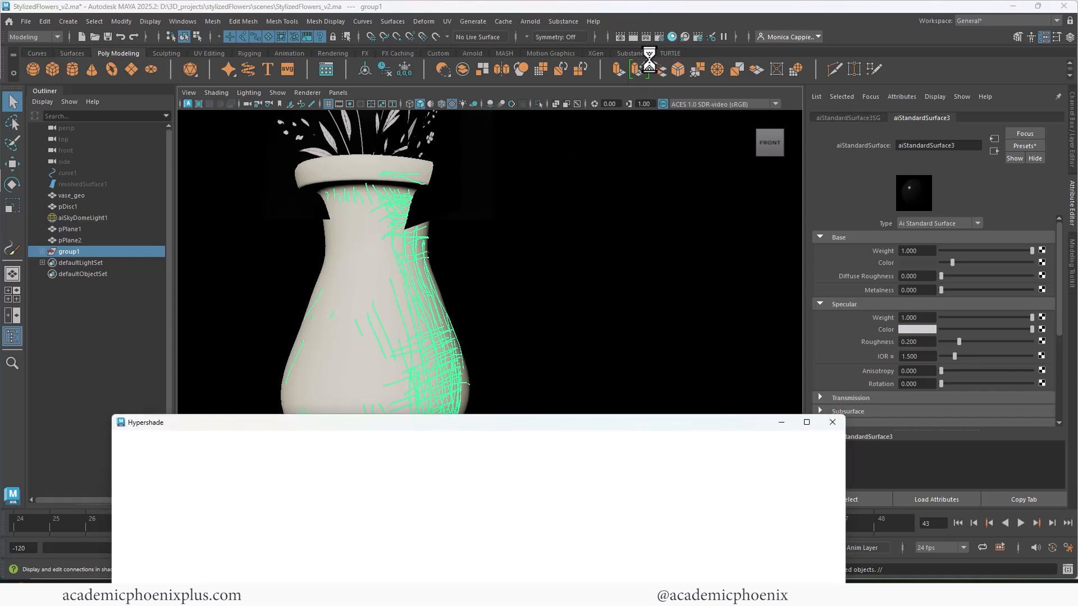
{"action": "left_click", "coordinate": [143, 438]}
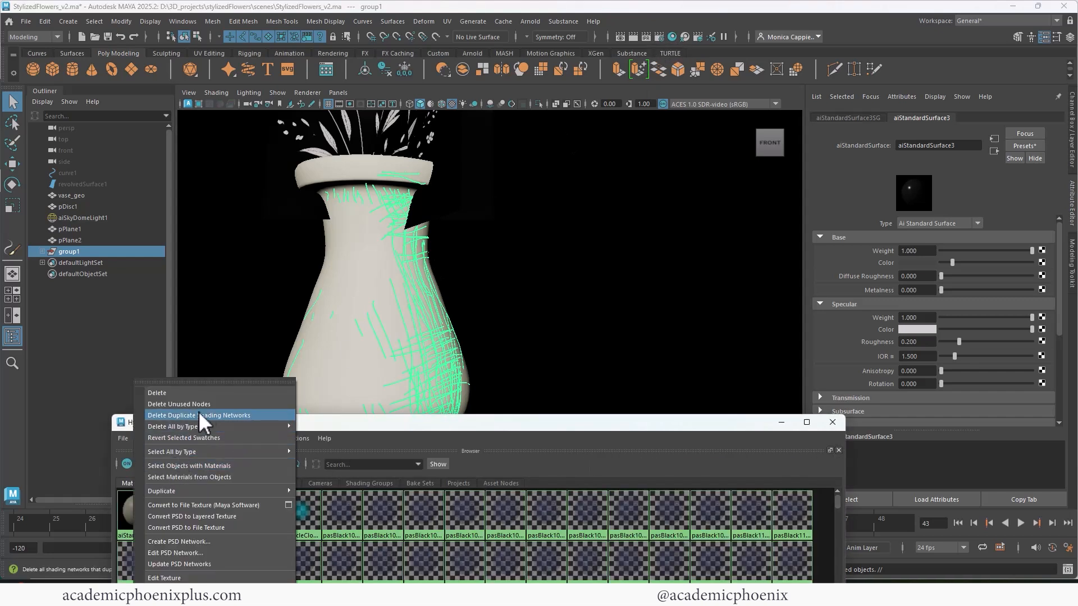
{"action": "left_click", "coordinate": [236, 413]}
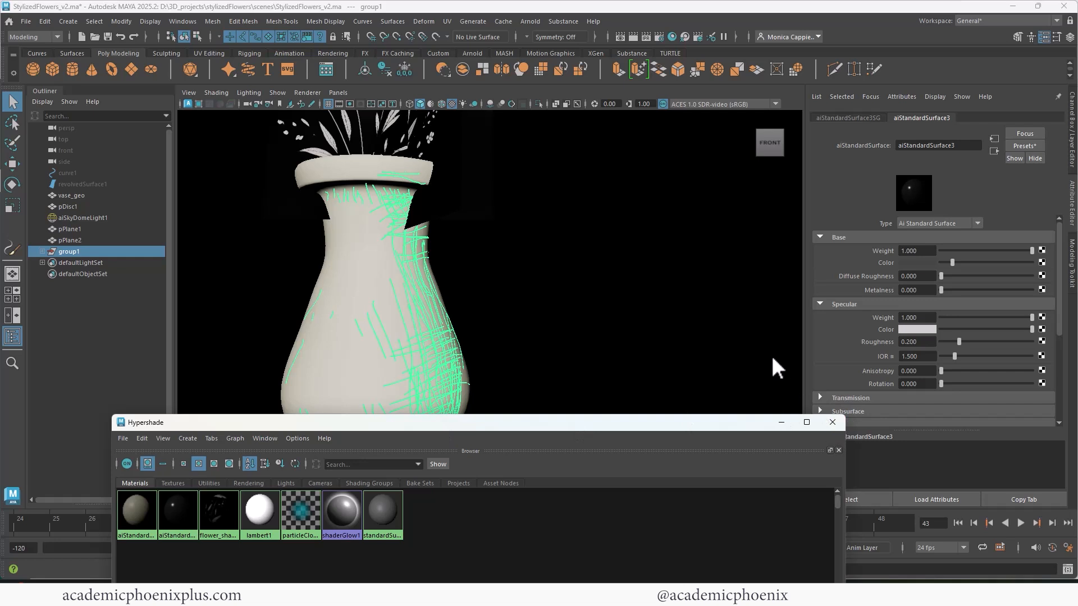
{"action": "left_click", "coordinate": [838, 418]}
- Rename the strokes' material as stroke_black_shader
{"action": "left_click_drag", "start_coordinate": [965, 144], "coordinate": [843, 142]}
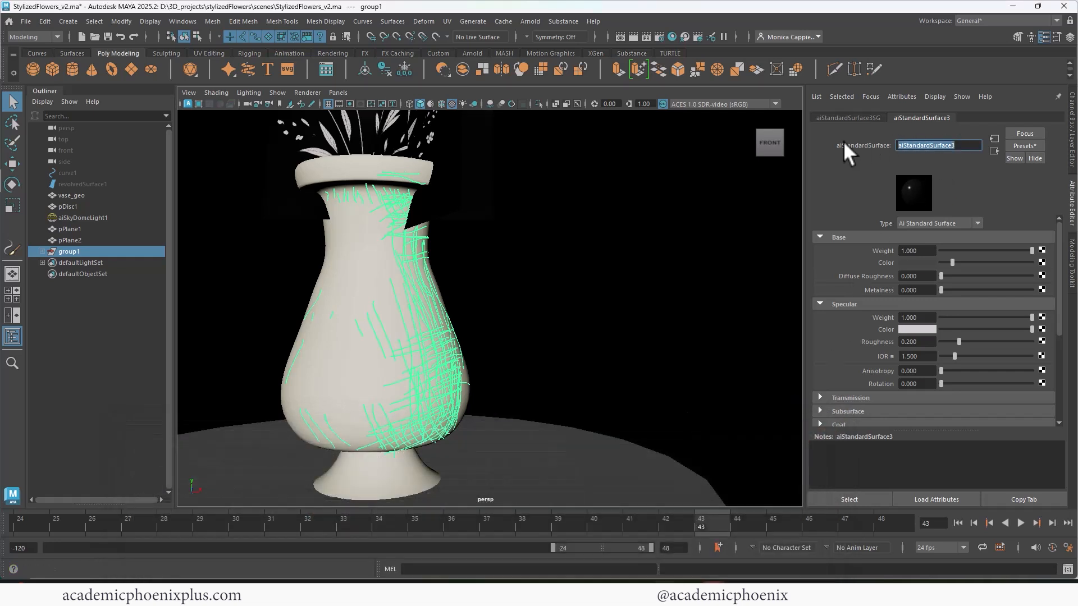
{"action": "type", "text": "stroke black shader"}
{"action": "key", "text": "Return"}
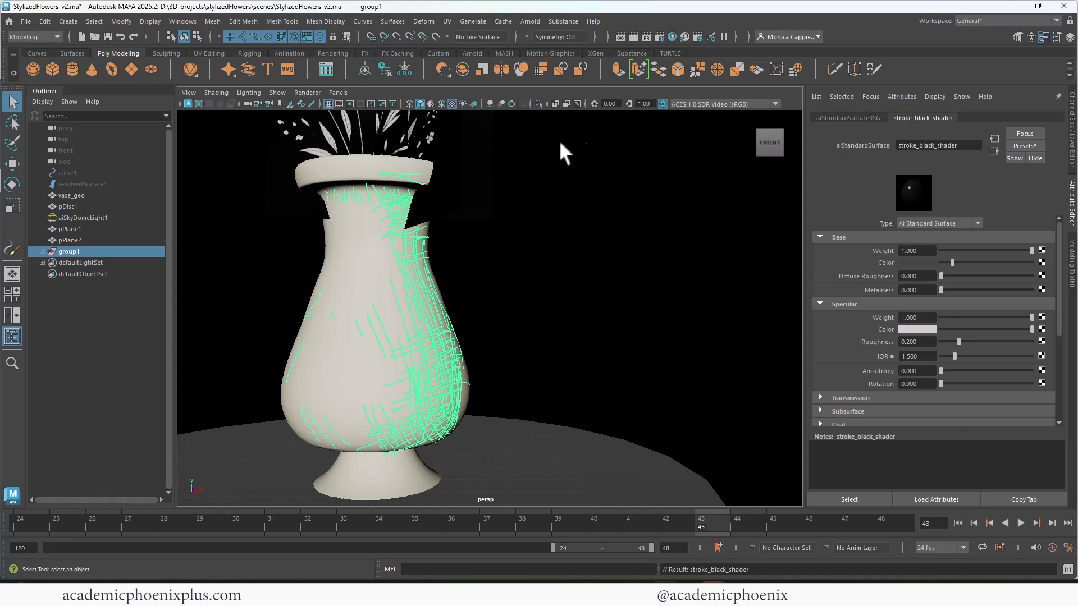
- Frame the whole vase with its flowers and examine the black hatching in an Arnold preview render
{"action": "right_click_drag", "start_coordinate": [556, 141], "coordinate": [476, 179], "text": "alt"}
{"action": "middle_click_drag", "start_coordinate": [476, 179], "coordinate": [503, 226], "text": "alt"}
{"action": "left_click_drag", "start_coordinate": [503, 227], "coordinate": [525, 238], "text": "alt"}
{"action": "left_click", "coordinate": [620, 37]}
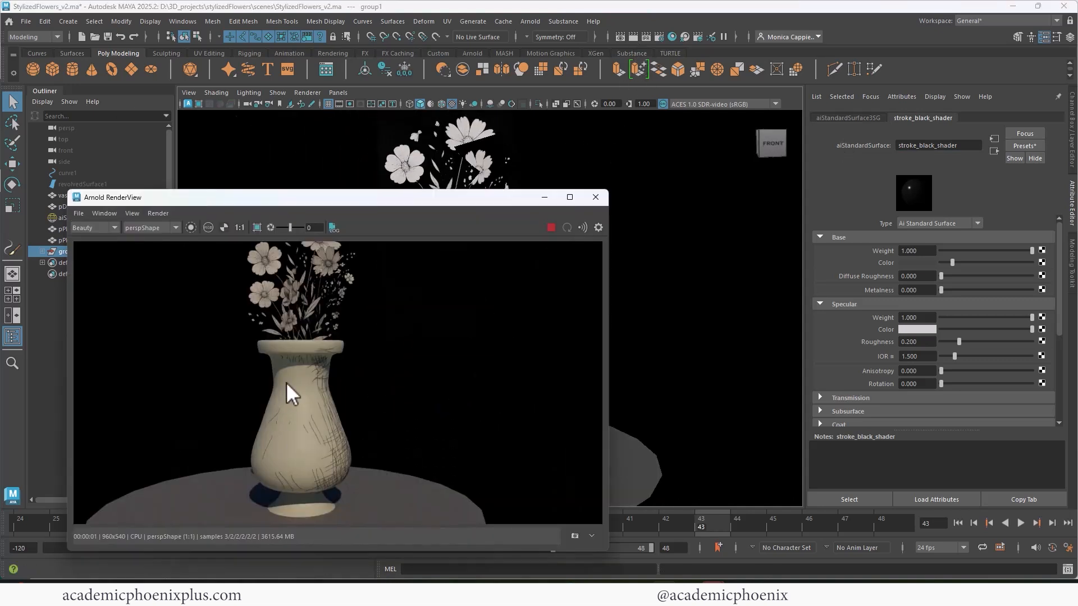
{"action": "left_click_drag", "start_coordinate": [708, 286], "coordinate": [690, 281], "text": "alt"}
{"action": "mouse_move", "coordinate": [654, 287]}
{"action": "right_mouse_down", "text": "alt"}
{"action": "mouse_move", "coordinate": [638, 289]}
{"action": "mouse_move", "coordinate": [662, 289]}
{"action": "right_mouse_up", "text": "alt"}
{"action": "middle_click_drag", "start_coordinate": [662, 289], "coordinate": [671, 307], "text": "alt"}
{"action": "left_click", "coordinate": [596, 197]}
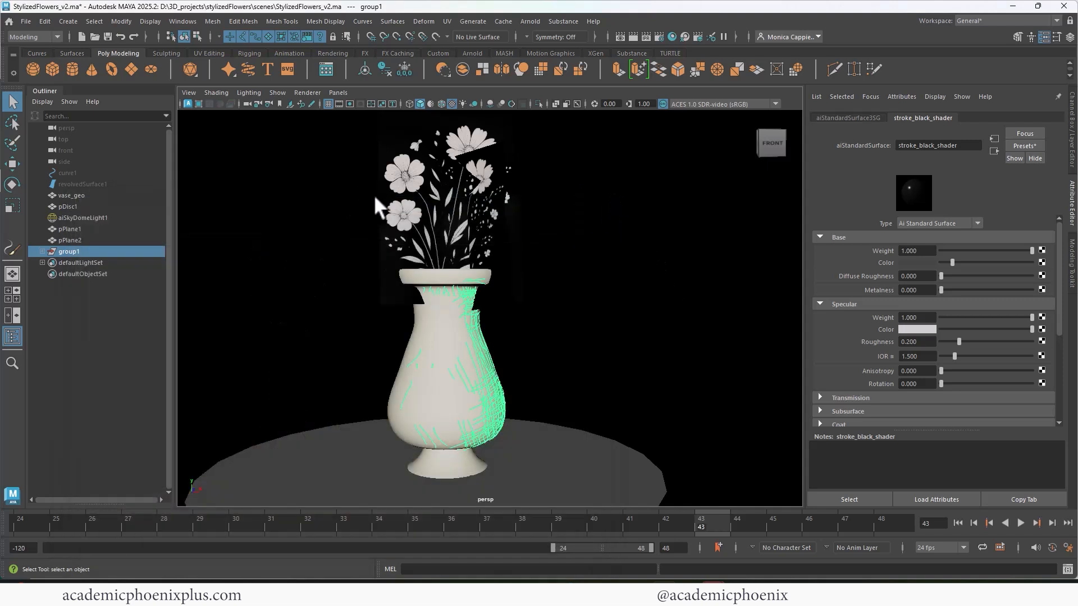
- Create a polygon plane, scale it to about 56.17, and raise it about 5.18 in Y
{"action": "left_click", "coordinate": [335, 186]}
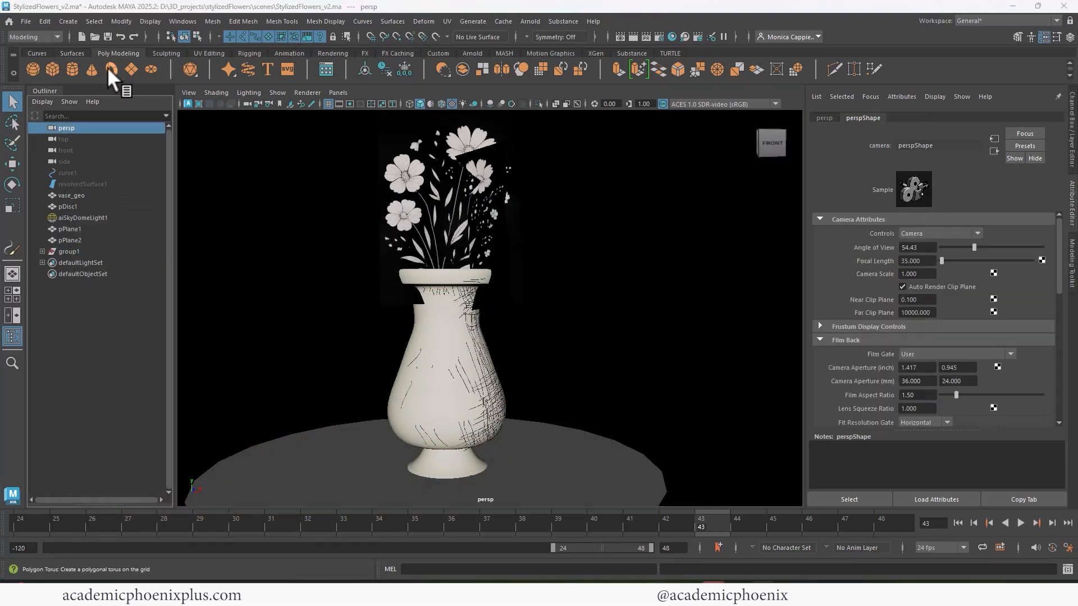
{"action": "left_click", "coordinate": [133, 69]}
{"action": "key", "text": "r"}
{"action": "left_click_drag", "start_coordinate": [463, 467], "coordinate": [615, 386]}
{"action": "key", "text": "w"}
{"action": "left_click_drag", "start_coordinate": [437, 405], "coordinate": [601, 351]}
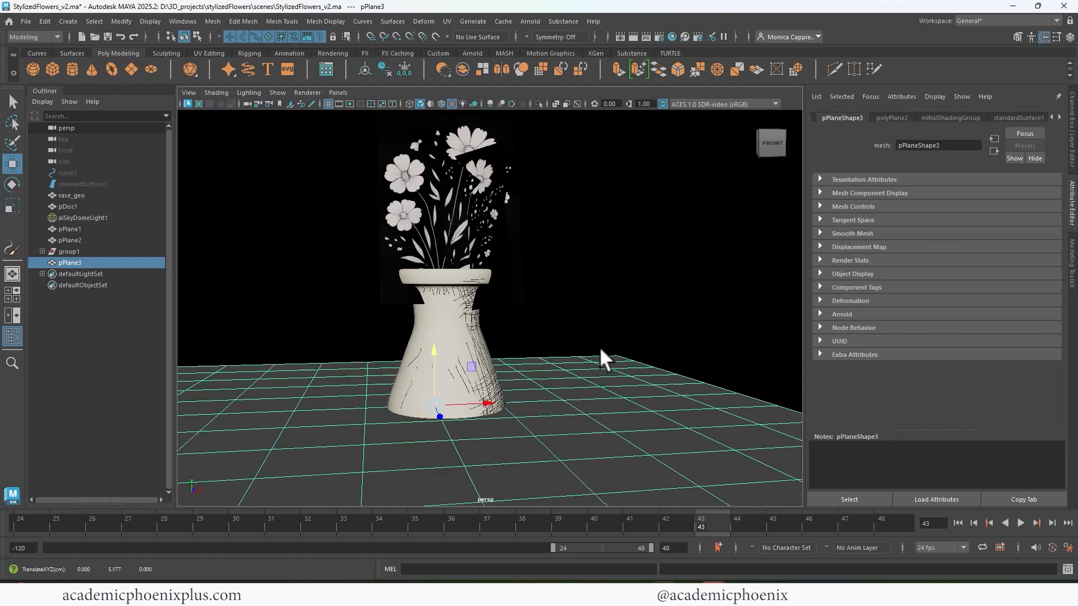
- Assign the vase's existing material to the new plane and rename that material as vase_shader
{"action": "right_click_drag", "start_coordinate": [605, 359], "coordinate": [687, 558]}
{"action": "left_click", "coordinate": [469, 348]}
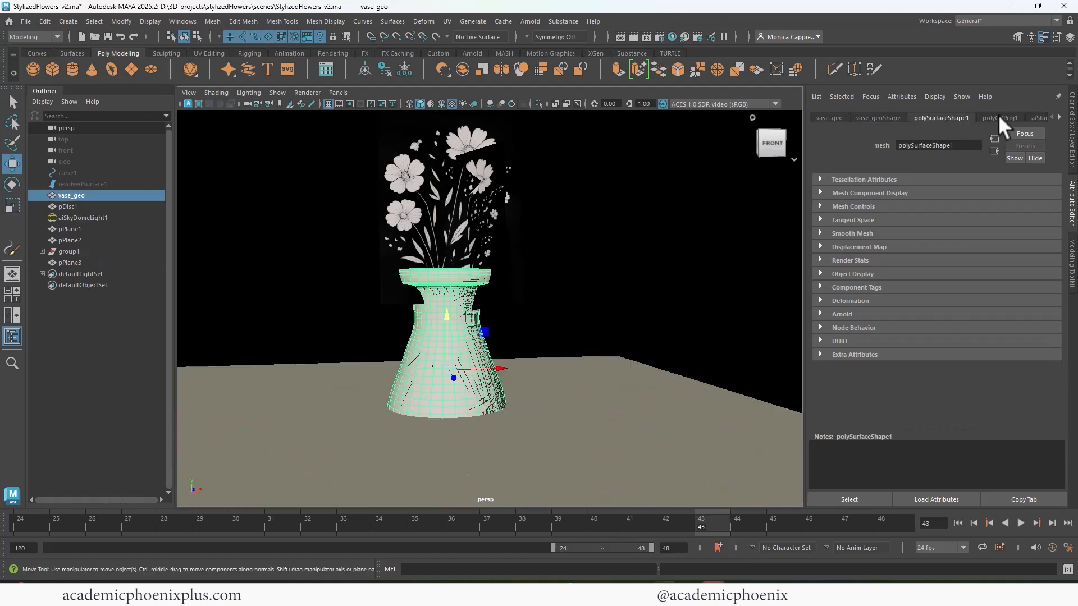
{"action": "left_click", "coordinate": [1042, 117]}
{"action": "left_click_drag", "start_coordinate": [960, 146], "coordinate": [810, 145]}
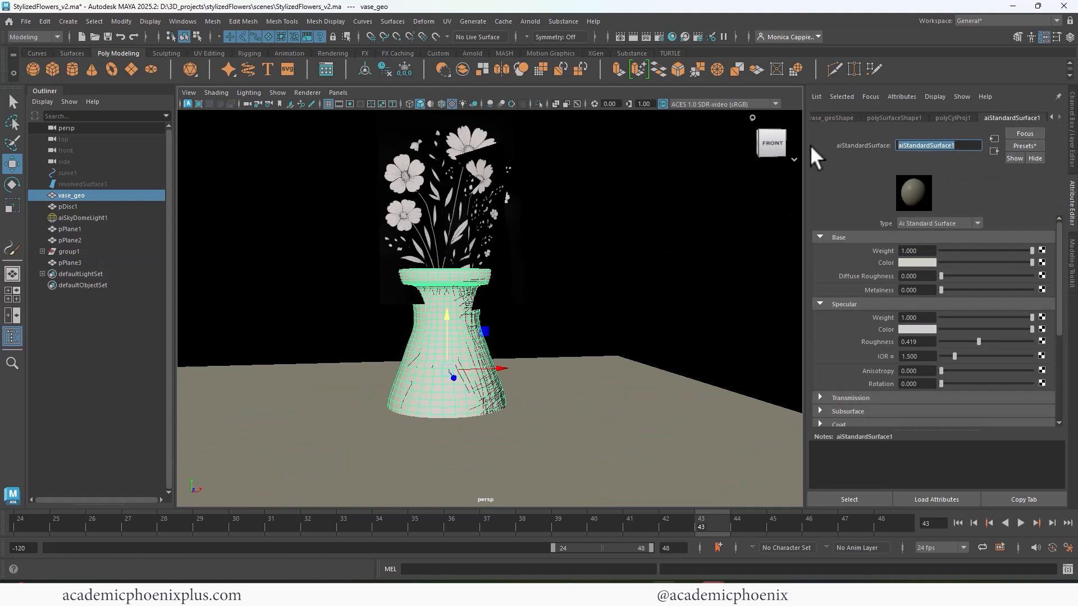
{"action": "type", "text": "vase_shader"}
{"action": "key", "text": "Return"}
- Move the new plane behind the vase to about -142.85 in Z and set its Rotate X to 90
{"action": "left_click", "coordinate": [561, 396]}
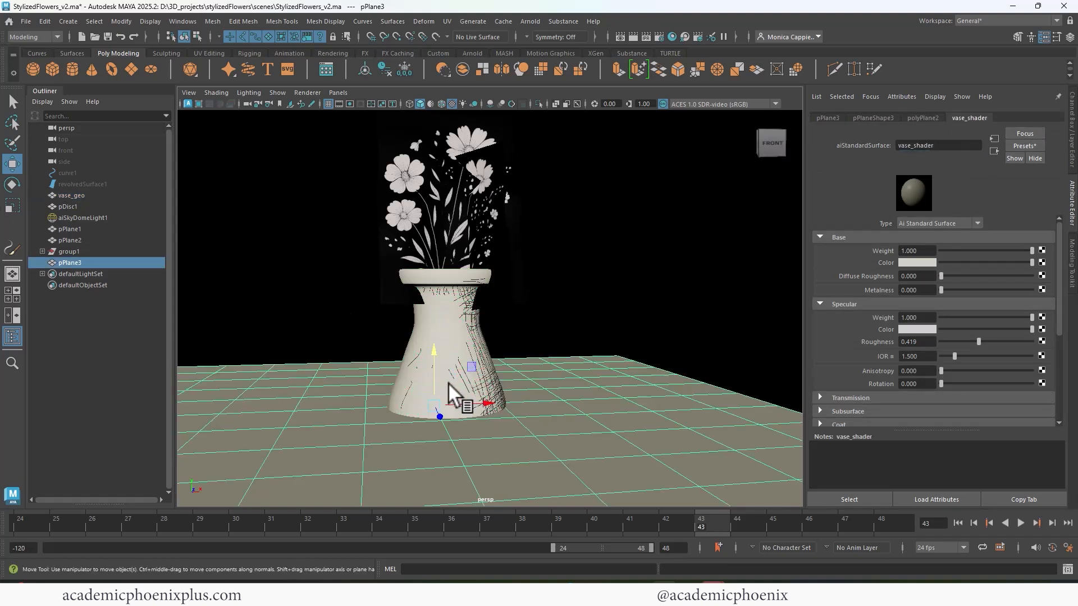
{"action": "left_click_drag", "start_coordinate": [448, 382], "coordinate": [1012, 179]}
{"action": "key", "text": "e"}
{"action": "left_click", "coordinate": [1074, 147]}
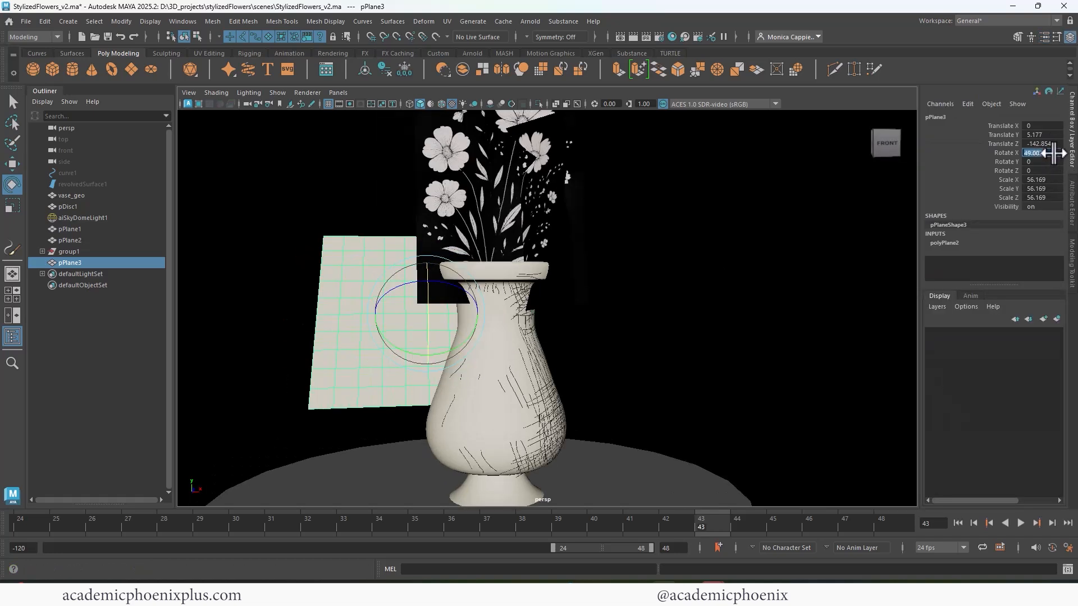
{"action": "key", "text": "Return"}
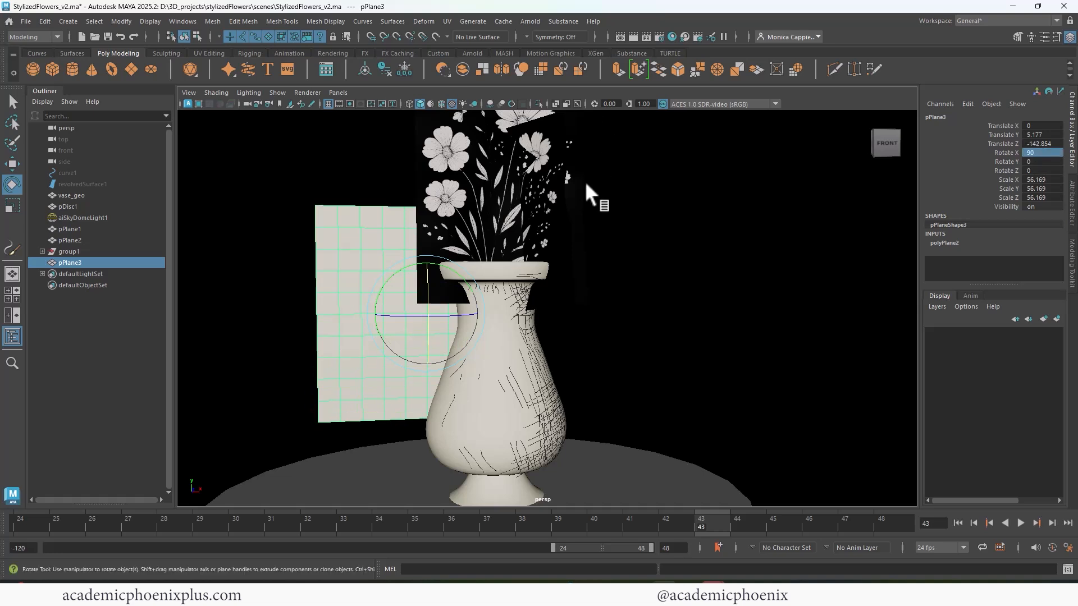
- Scale the backdrop plane uniformly to about 219.12 and shift it to about 46.79 in X
{"action": "key", "text": "r"}
{"action": "left_click_drag", "start_coordinate": [428, 314], "coordinate": [612, 311]}
{"action": "key", "text": "w"}
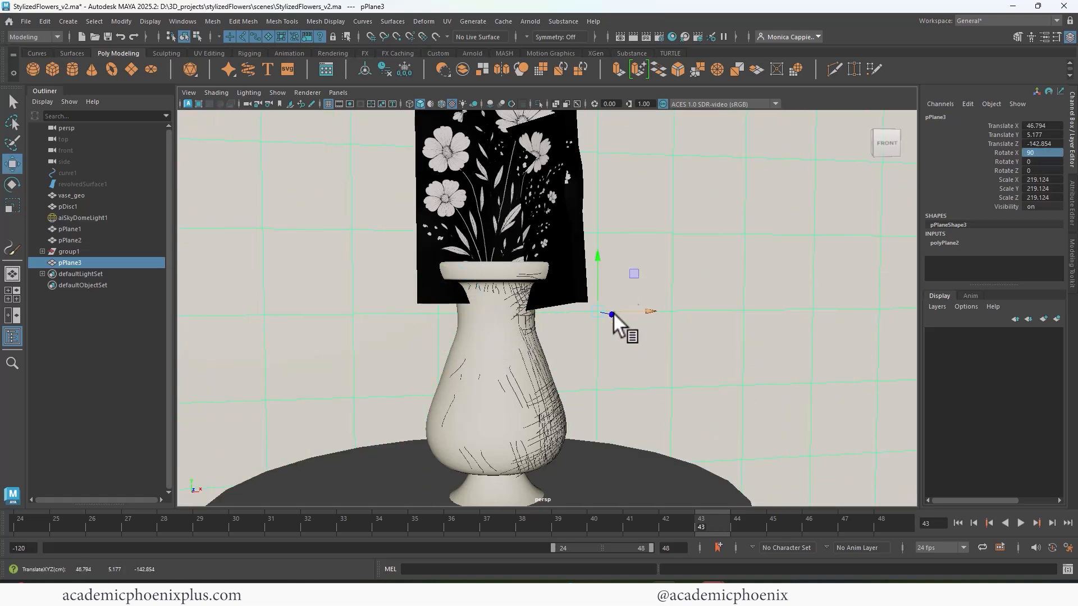
{"action": "key", "text": "e"}
- Start a live Arnold render and examine how far the backdrop covers the frame from an orbited view
{"action": "left_click", "coordinate": [644, 37]}
{"action": "left_click_drag", "start_coordinate": [567, 173], "coordinate": [571, 115]}
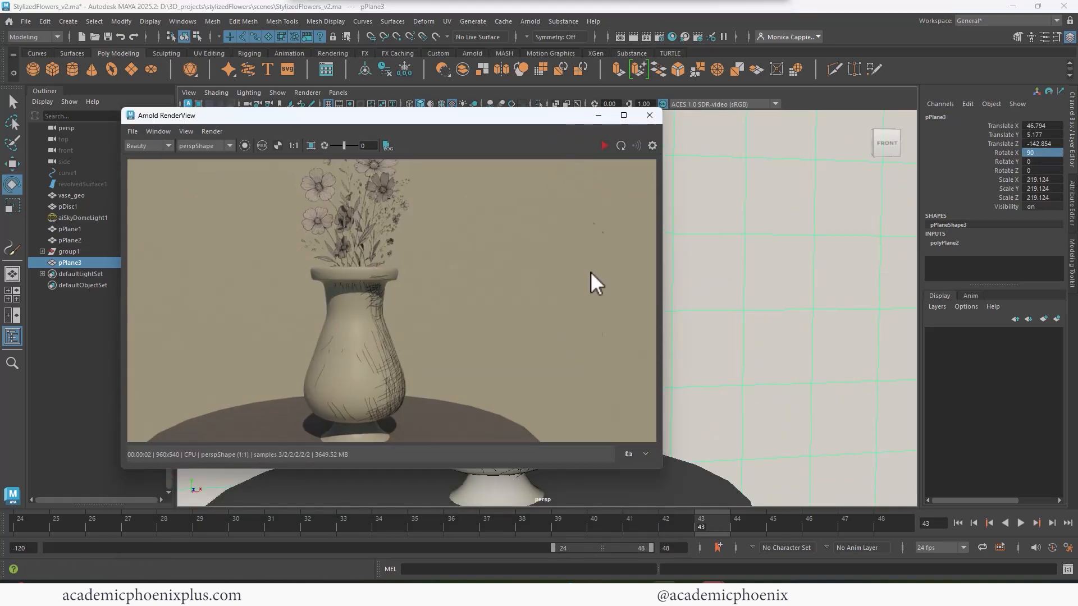
{"action": "left_click", "coordinate": [665, 481]}
{"action": "mouse_move", "coordinate": [656, 484]}
{"action": "right_mouse_down"}
{"action": "mouse_move", "coordinate": [662, 567]}
{"action": "mouse_move", "coordinate": [728, 559]}
{"action": "mouse_move", "coordinate": [754, 528]}
{"action": "right_mouse_up"}
{"action": "left_click", "coordinate": [603, 145]}
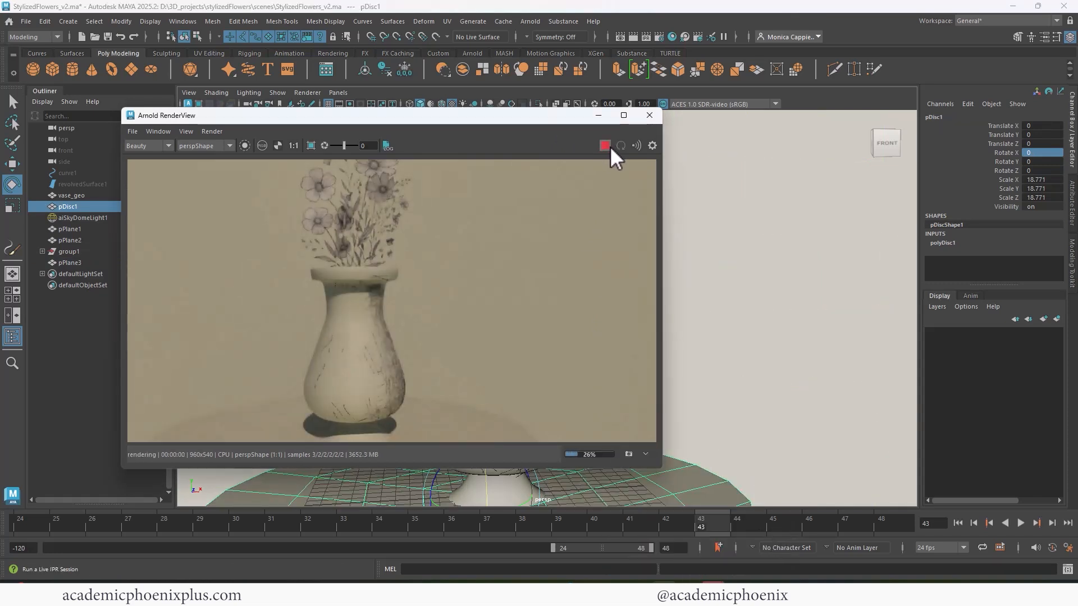
{"action": "right_click_drag", "start_coordinate": [786, 279], "coordinate": [729, 244], "text": "alt"}
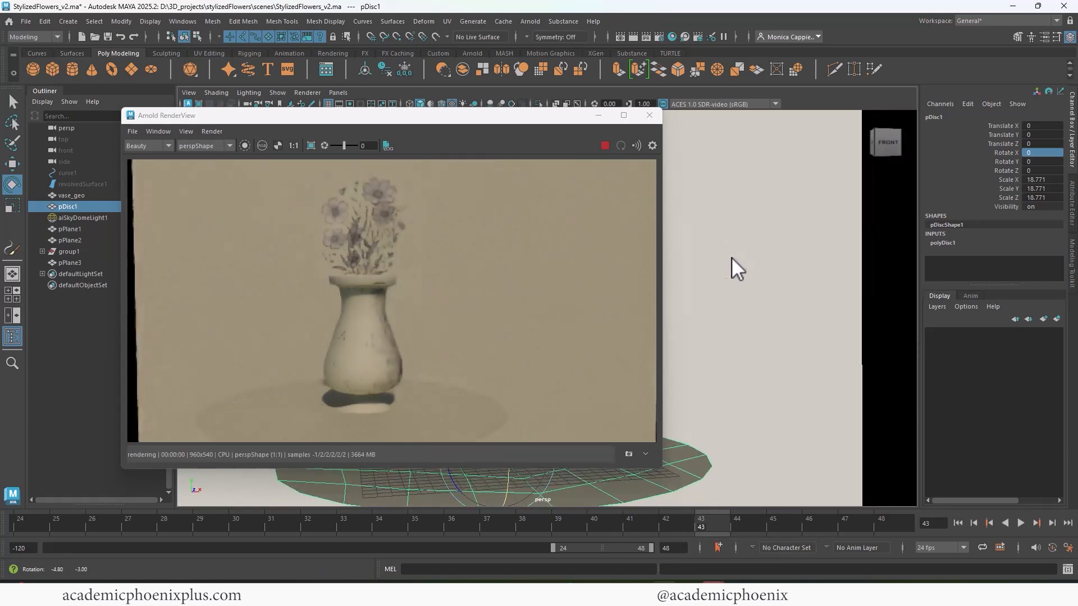
- Enlarge the backdrop plane uniformly to about 313.25, check its coverage in the live render, and close the render
{"action": "left_click", "coordinate": [723, 268]}
{"action": "key", "text": "r"}
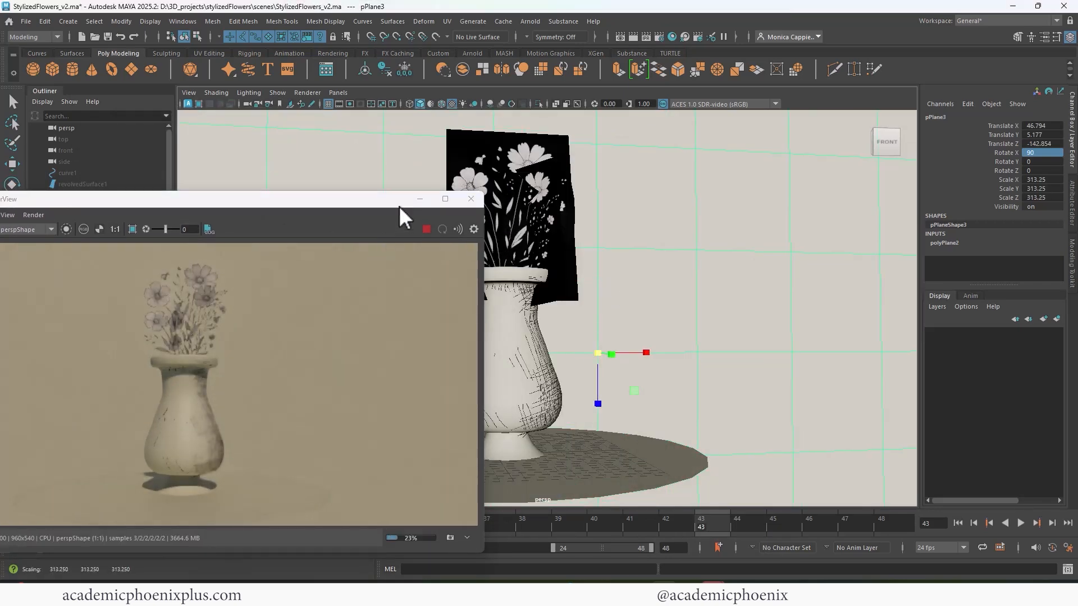
{"action": "left_click_drag", "start_coordinate": [399, 212], "coordinate": [503, 148]}
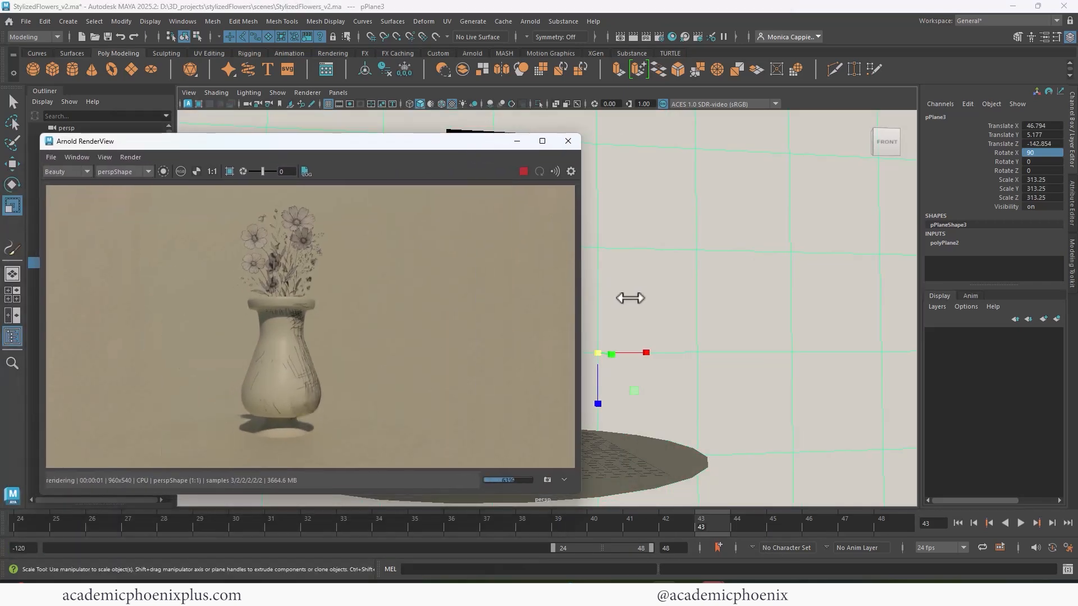
{"action": "mouse_move", "coordinate": [647, 292]}
{"action": "right_mouse_down", "text": "alt"}
{"action": "mouse_move", "coordinate": [630, 292]}
{"action": "mouse_move", "coordinate": [655, 299]}
{"action": "mouse_move", "coordinate": [655, 284]}
{"action": "mouse_move", "coordinate": [666, 293]}
{"action": "right_mouse_up", "text": "alt"}
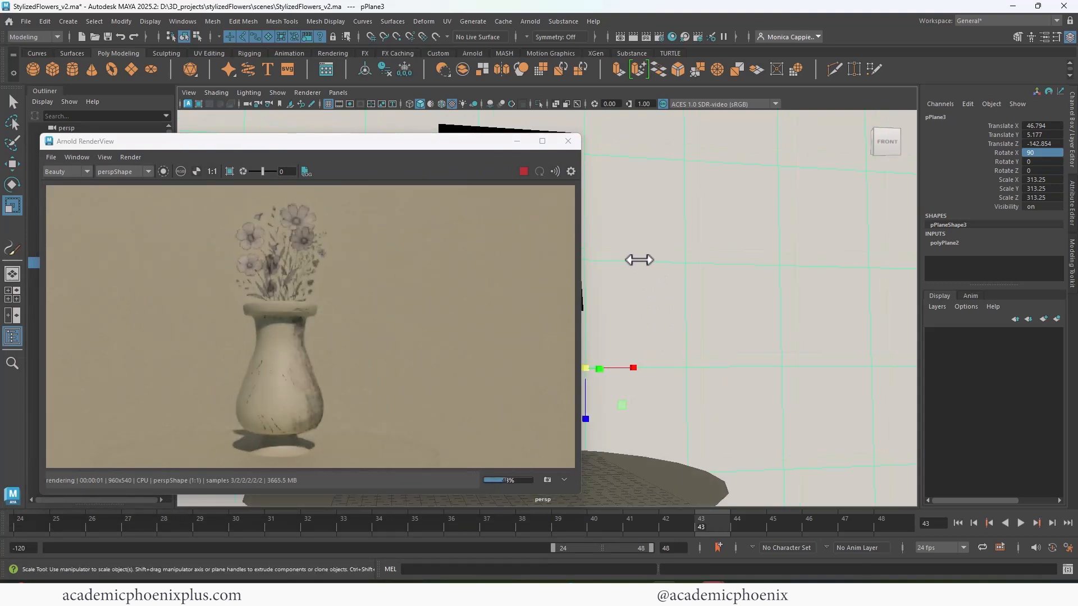
{"action": "right_click_drag", "start_coordinate": [639, 260], "coordinate": [662, 303], "text": "alt"}
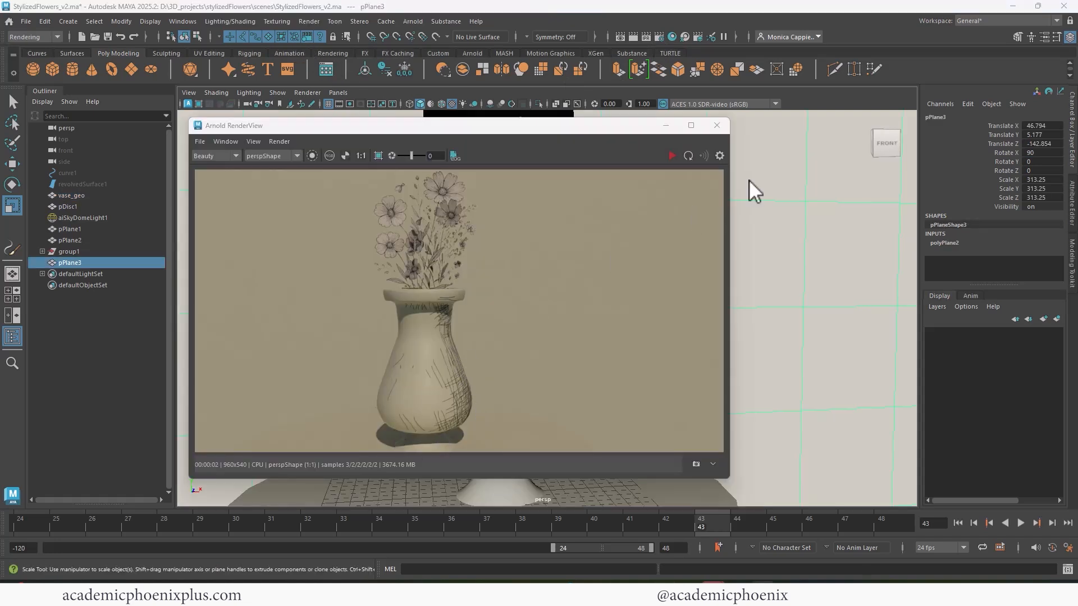
{"action": "left_click", "coordinate": [724, 129]}
- Raise the vase, both flower planes and the hatching stroke group together by about 0.17 in Y
{"action": "left_click", "coordinate": [493, 292]}
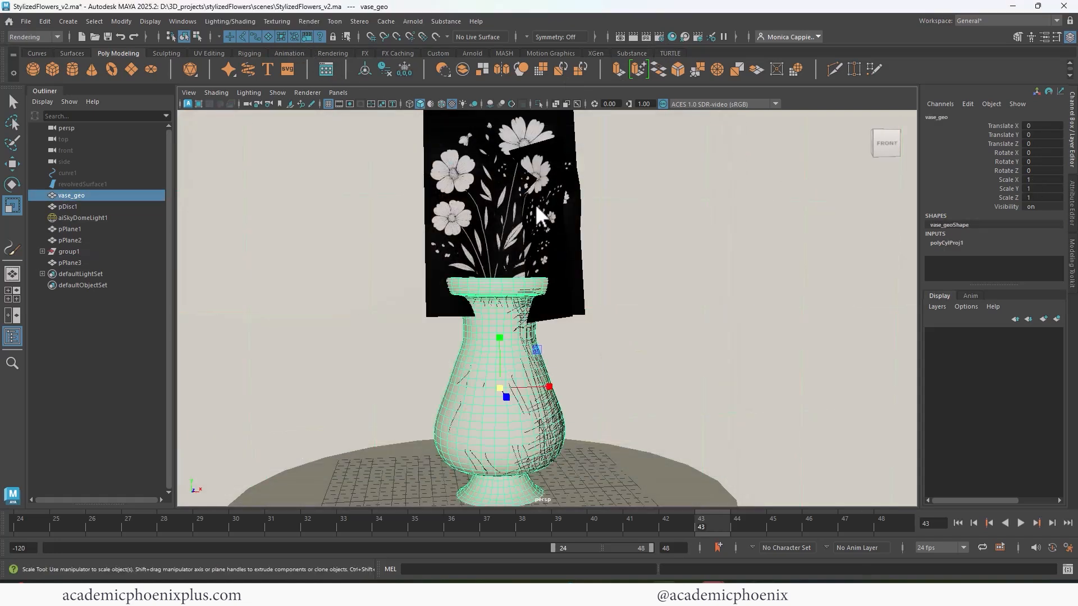
{"action": "left_click", "coordinate": [534, 204], "text": "shift"}
{"action": "left_click", "coordinate": [503, 187], "text": "shift"}
{"action": "key", "text": "w"}
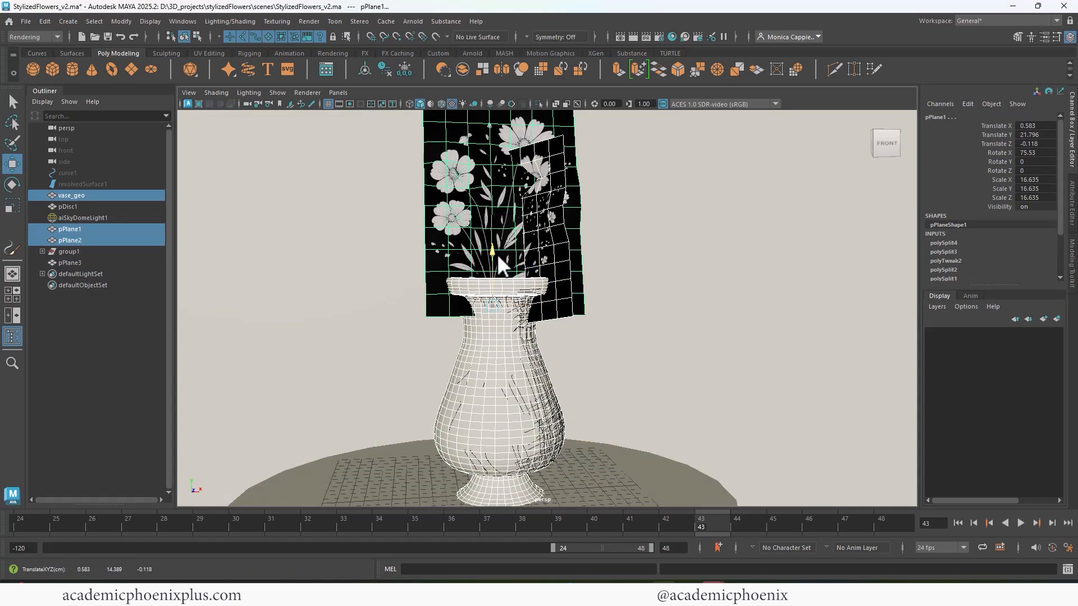
{"action": "left_click_drag", "start_coordinate": [497, 253], "coordinate": [499, 257]}
{"action": "key", "text": "ctrl+z"}
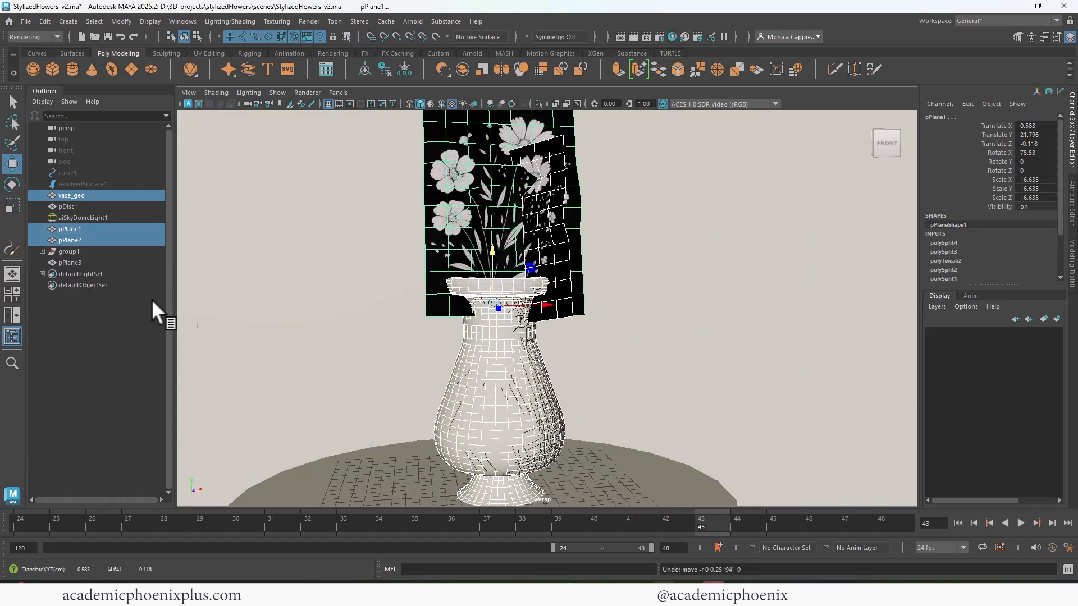
{"action": "left_click", "coordinate": [99, 251], "text": "ctrl"}
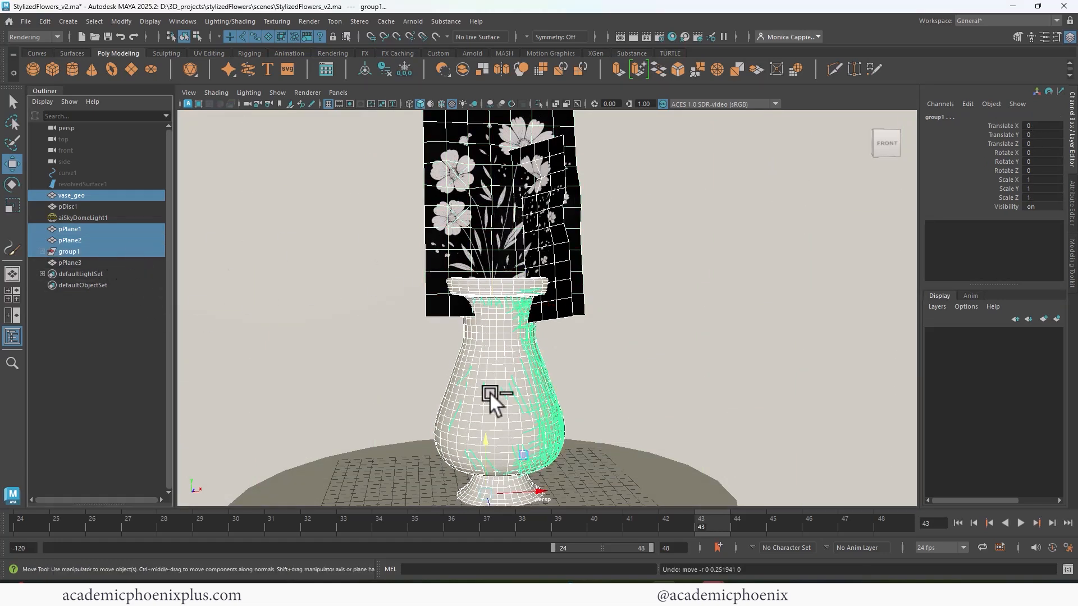
{"action": "left_click_drag", "start_coordinate": [484, 435], "coordinate": [484, 432]}
{"action": "key", "text": "ctrl+z"}
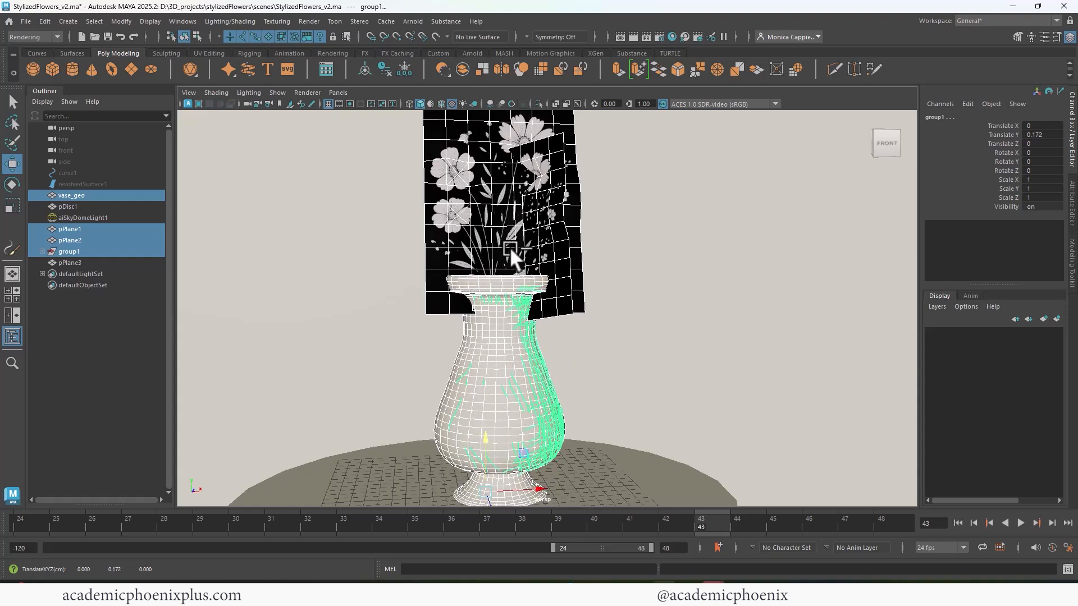
- Add a new toon outline to the vase alone and test it in an Arnold render
{"action": "left_click", "coordinate": [498, 282]}
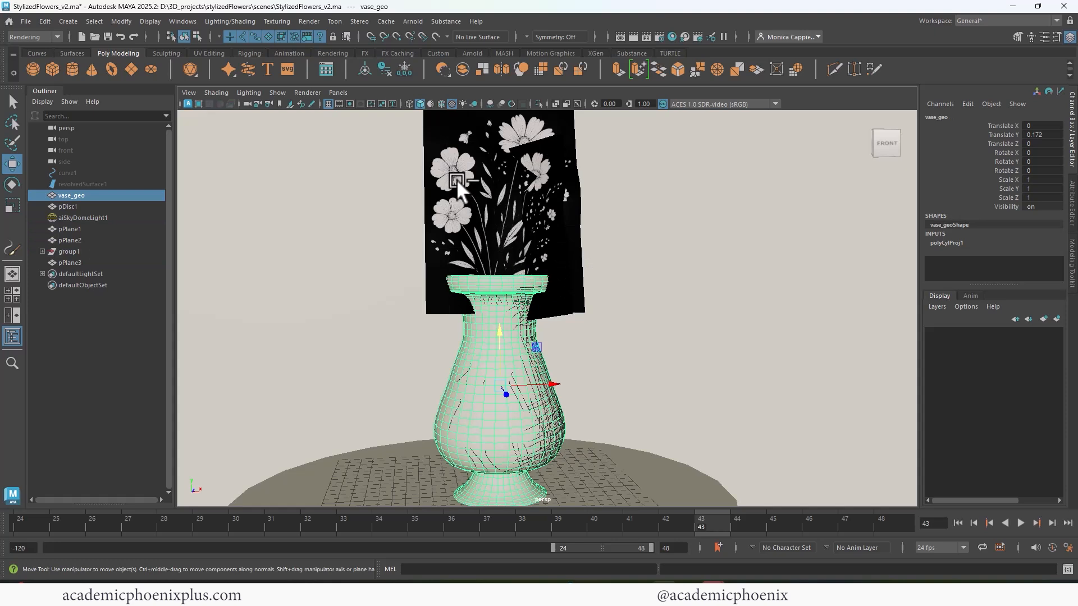
{"action": "left_click", "coordinate": [28, 37]}
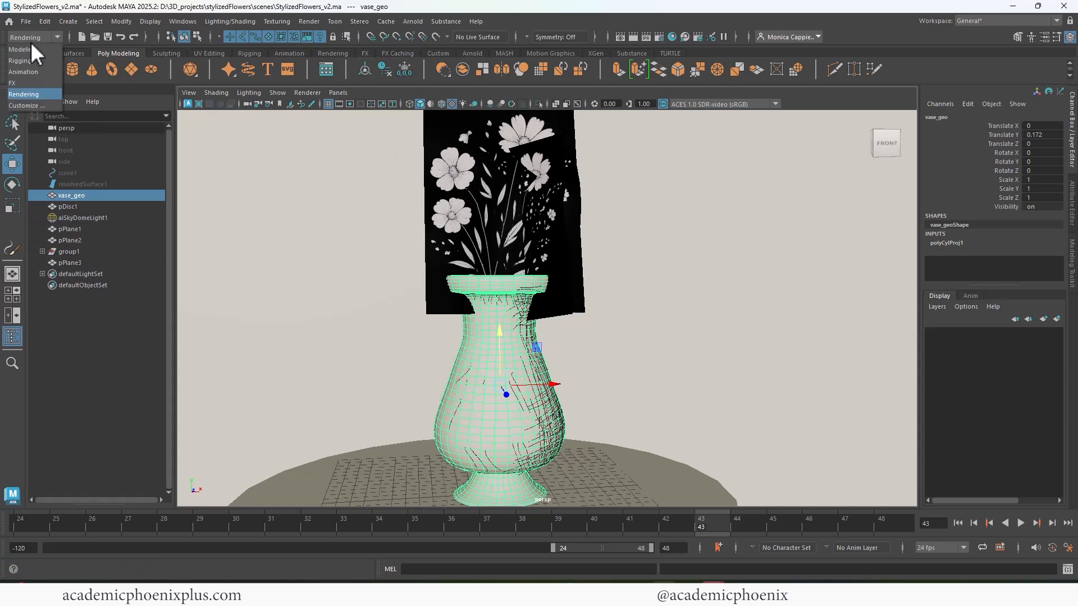
{"action": "left_click", "coordinate": [26, 92]}
{"action": "left_click", "coordinate": [336, 21]}
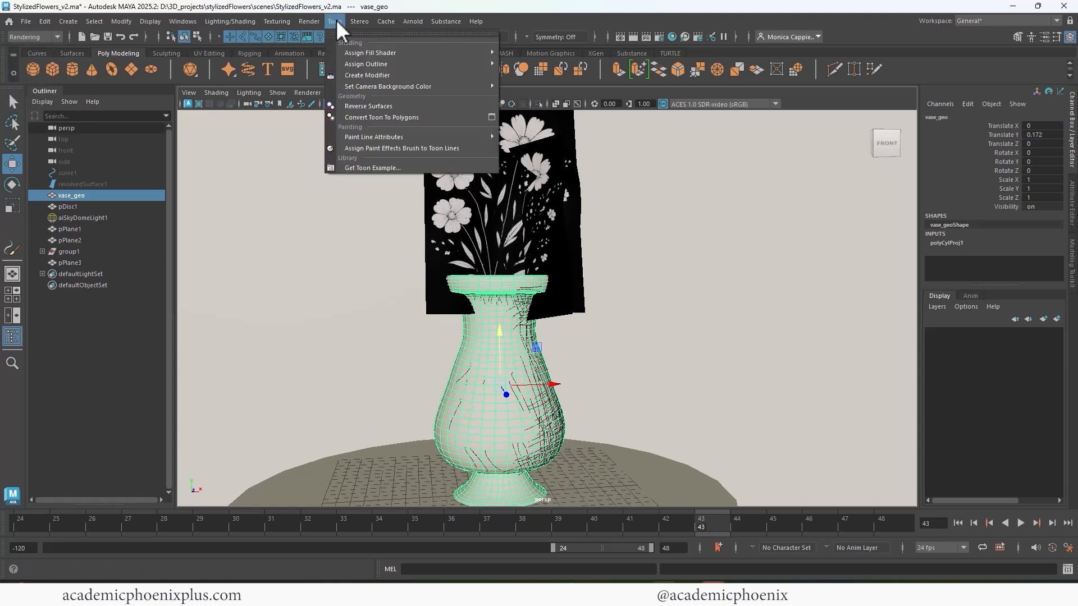
{"action": "mouse_move", "coordinate": [402, 60]}
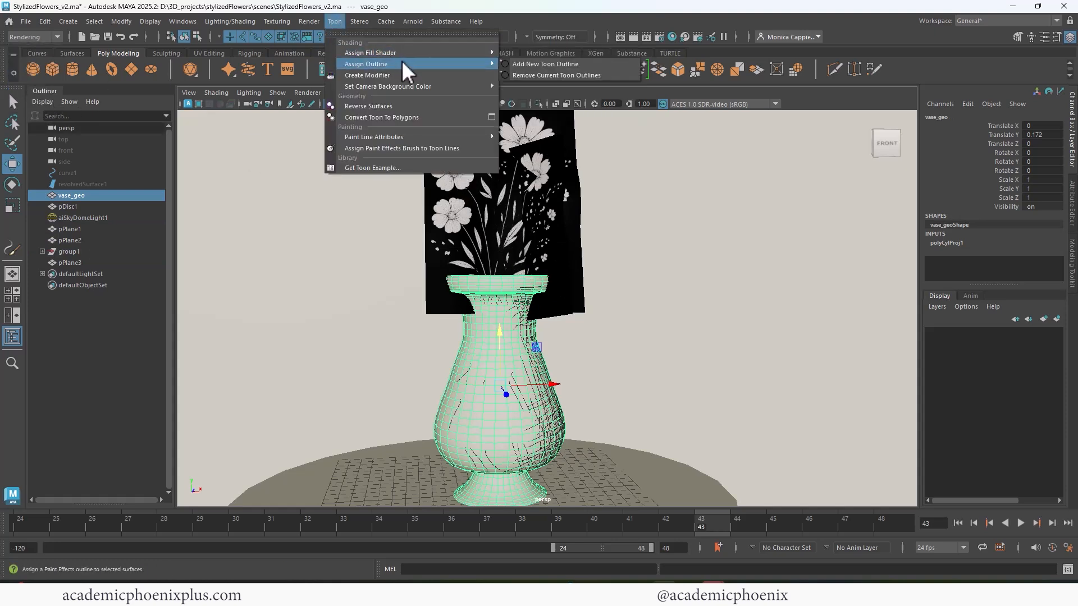
{"action": "left_click", "coordinate": [548, 64]}
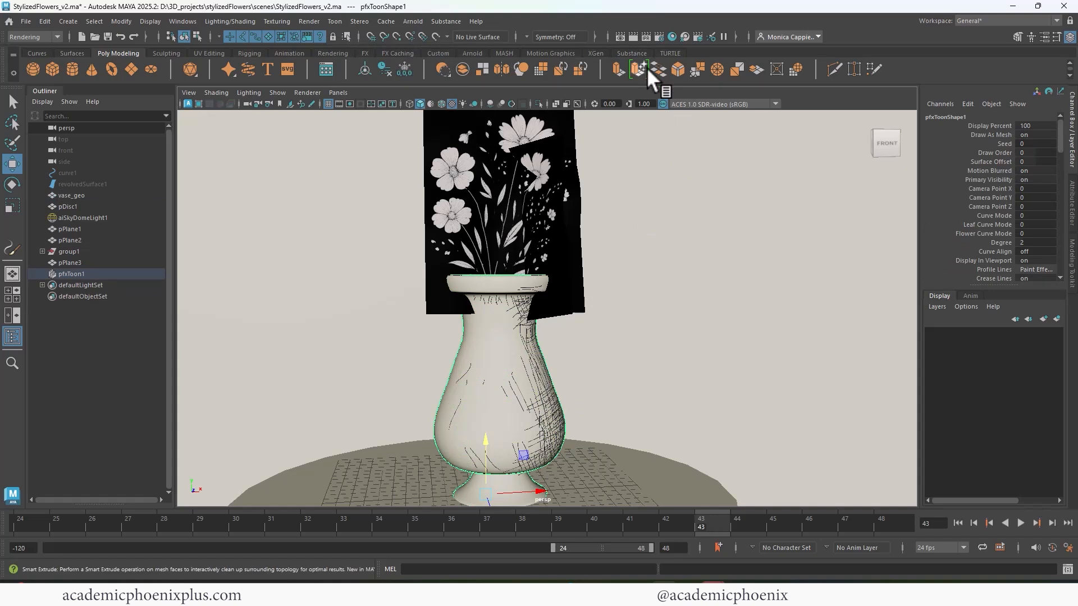
{"action": "left_click", "coordinate": [631, 34]}
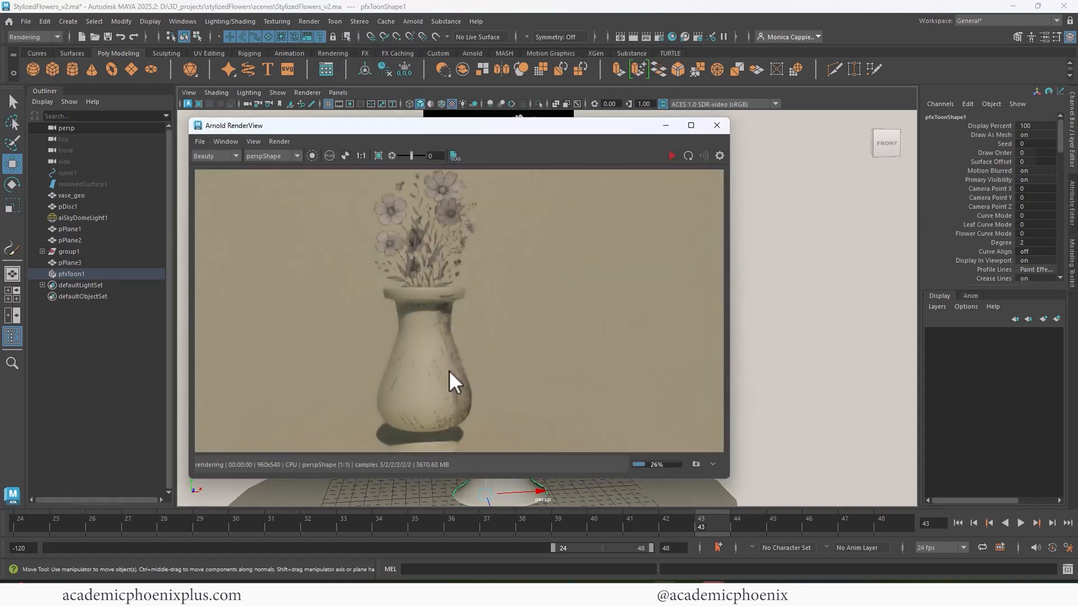
{"action": "left_click", "coordinate": [718, 126]}
- Convert the vase's toon outline from Paint Effects to polygons and check it in a live Arnold render
{"action": "left_click", "coordinate": [100, 274]}
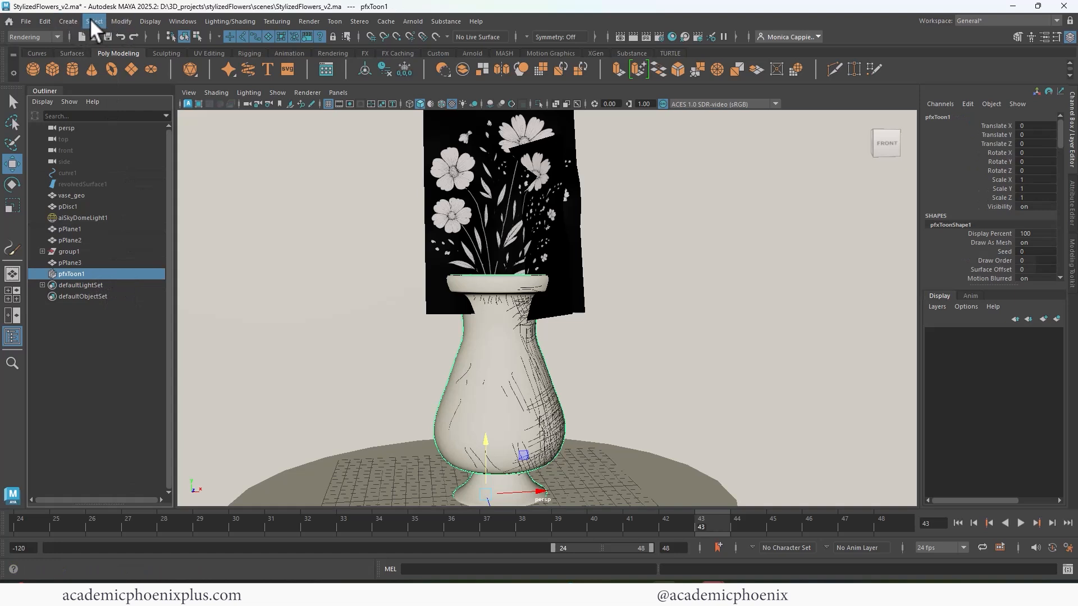
{"action": "left_click", "coordinate": [114, 18]}
{"action": "mouse_move", "coordinate": [172, 326]}
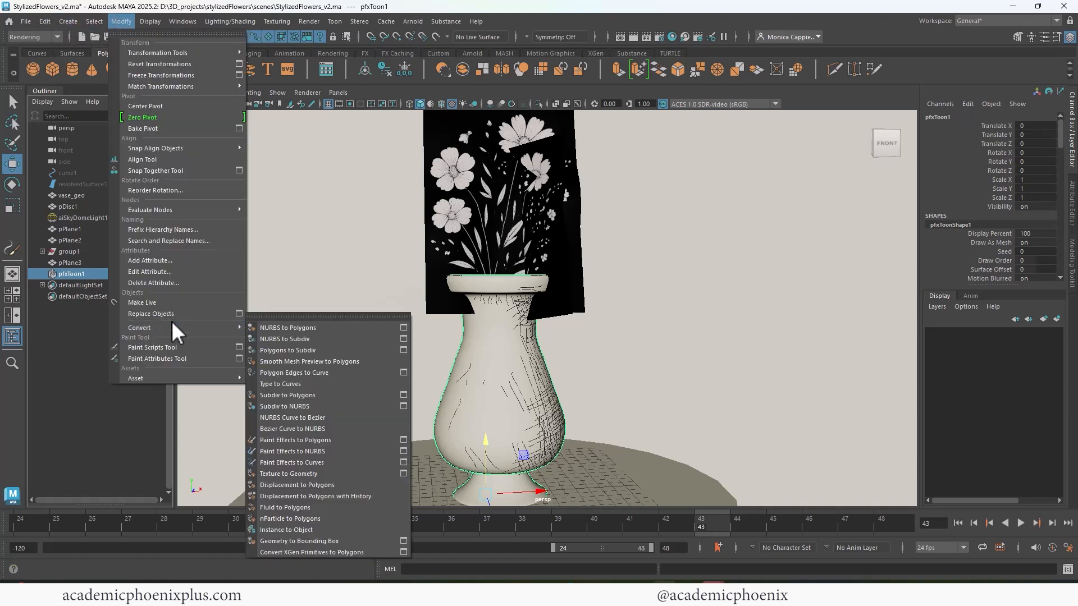
{"action": "left_click", "coordinate": [305, 440]}
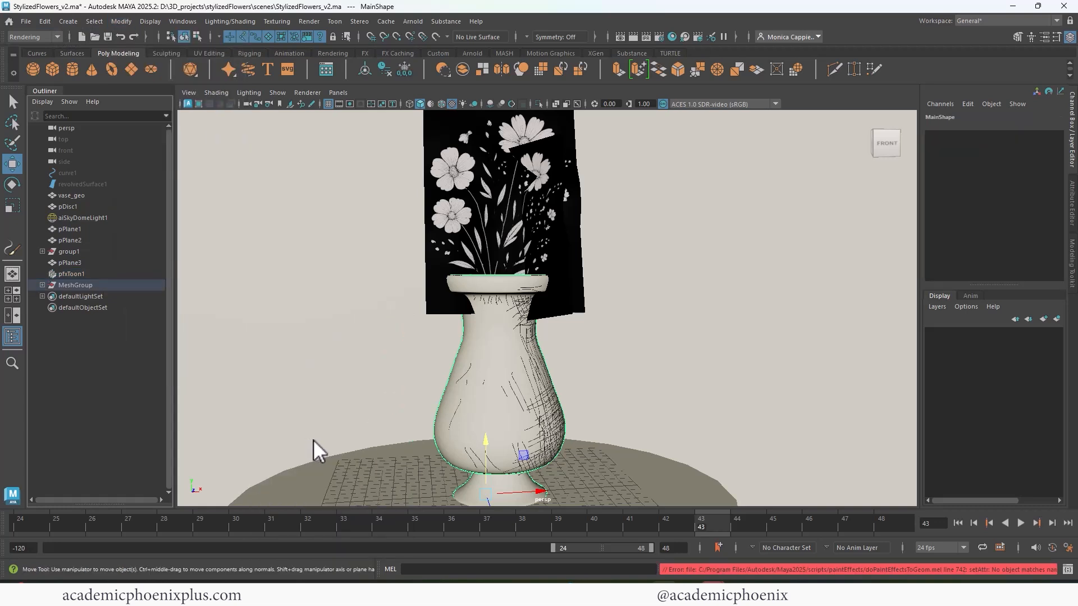
{"action": "left_click", "coordinate": [633, 37]}
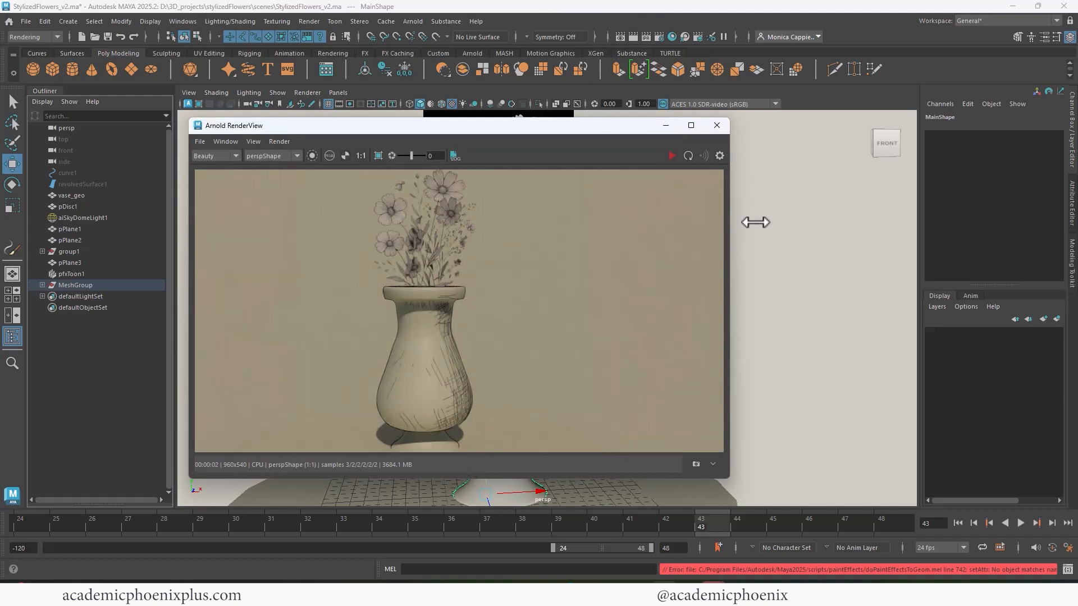
{"action": "left_click", "coordinate": [672, 155]}
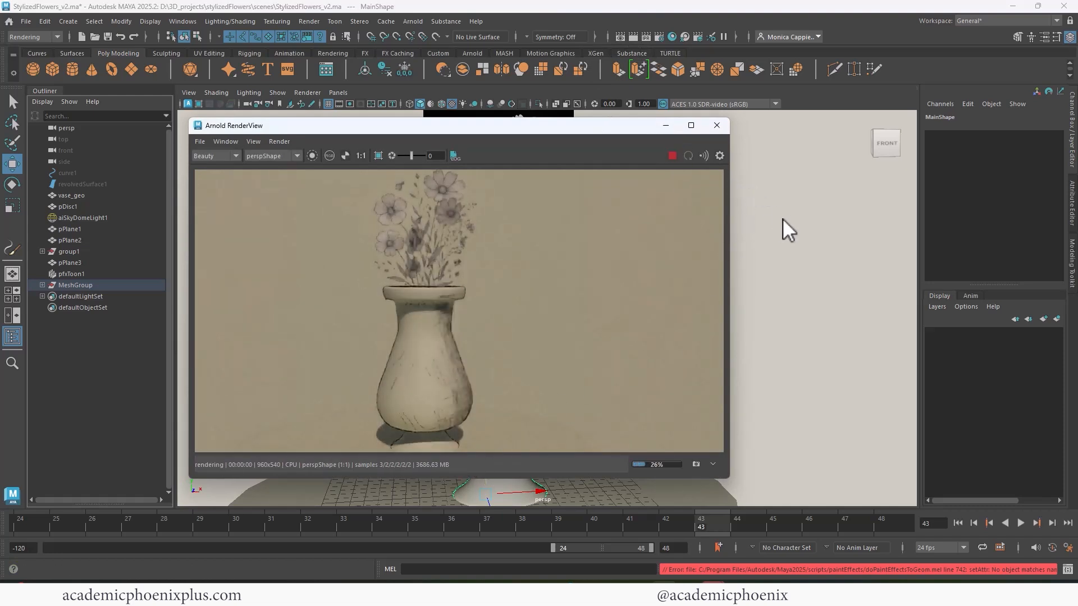
{"action": "mouse_move", "coordinate": [783, 218]}
{"action": "left_mouse_down", "text": "alt"}
{"action": "mouse_move", "coordinate": [797, 217]}
{"action": "mouse_move", "coordinate": [765, 218]}
{"action": "left_mouse_up", "text": "alt"}
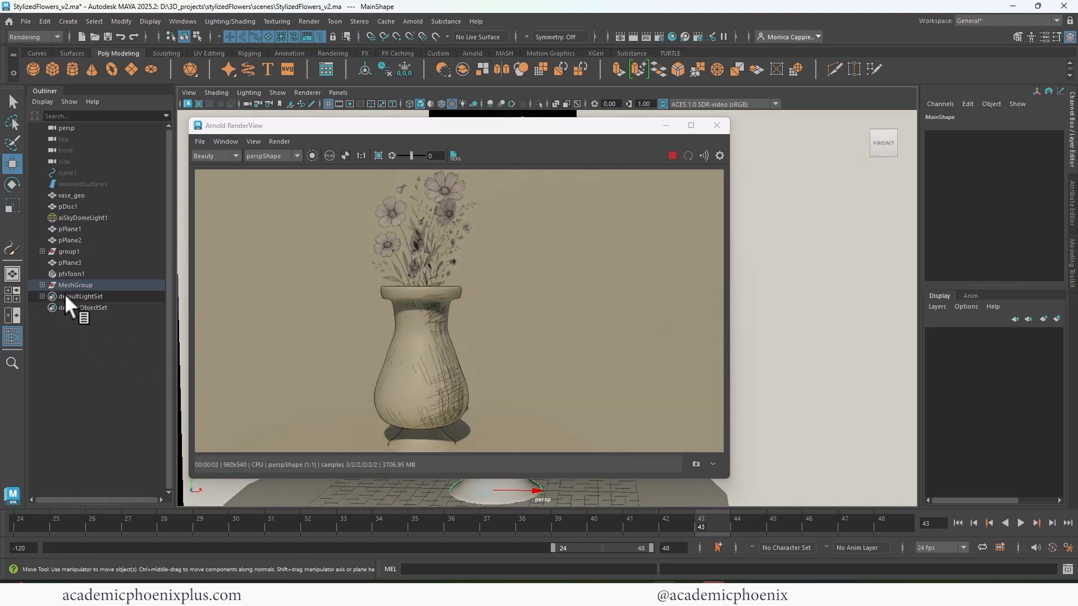
- Try a line width of 0.2 on the vase's toon outline, and settle on 0.05
{"action": "left_click", "coordinate": [67, 273]}
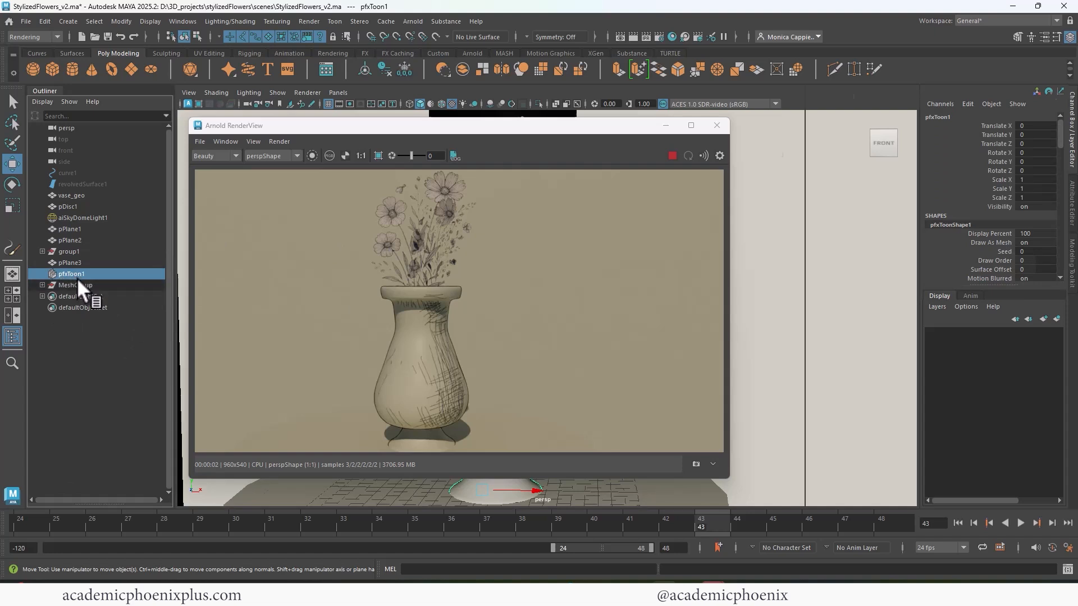
{"action": "key", "text": "ctrl+a"}
{"action": "left_click", "coordinate": [867, 118]}
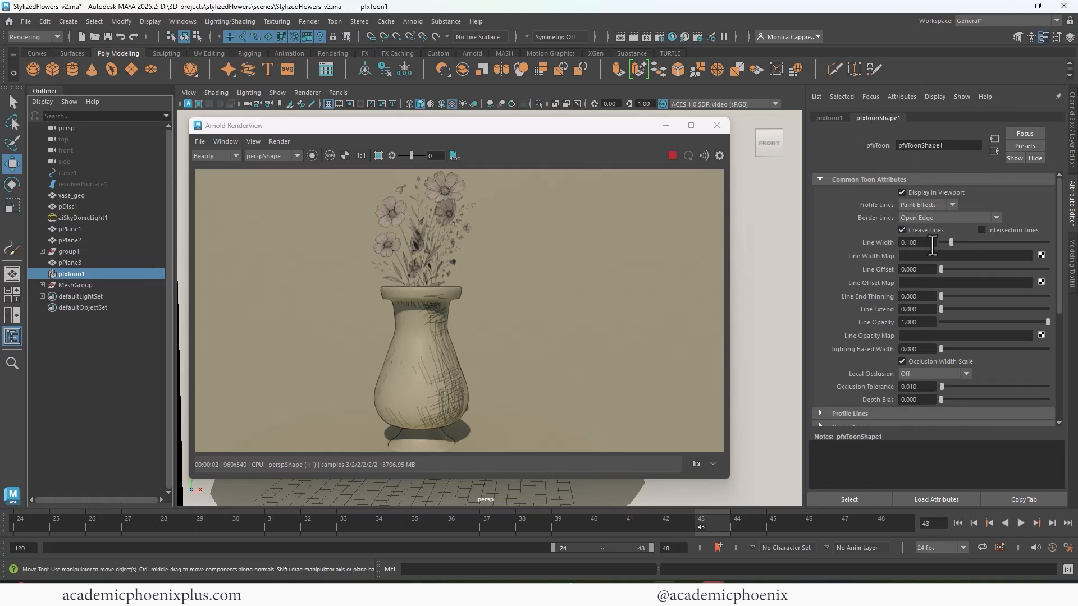
{"action": "left_click_drag", "start_coordinate": [933, 243], "coordinate": [896, 246]}
{"action": "type", "text": "0.2"}
{"action": "key", "text": "Return"}
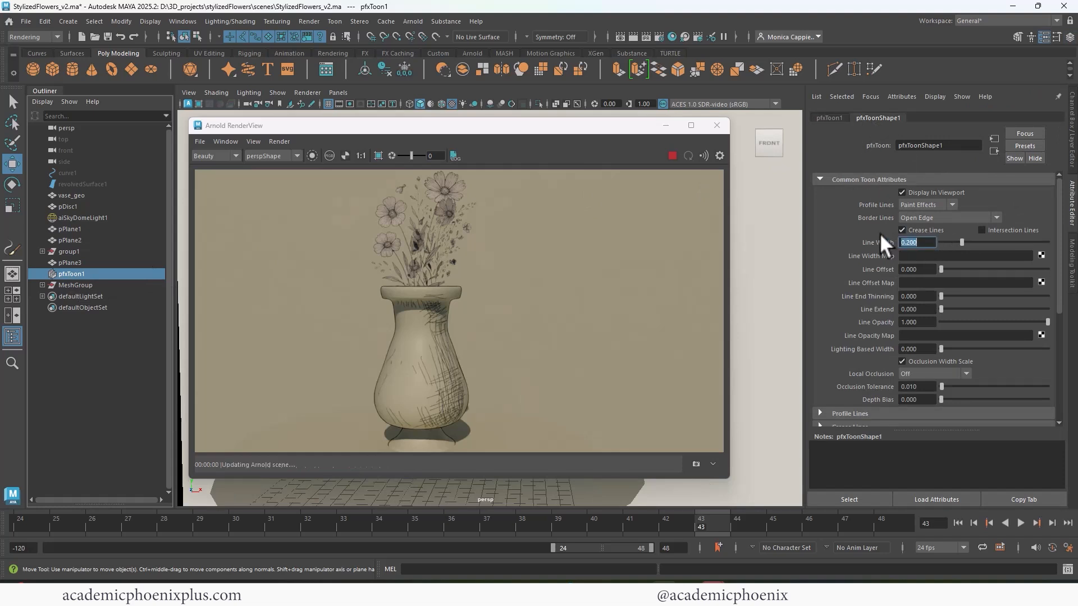
{"action": "type", "text": "0.05"}
{"action": "key", "text": "Return"}
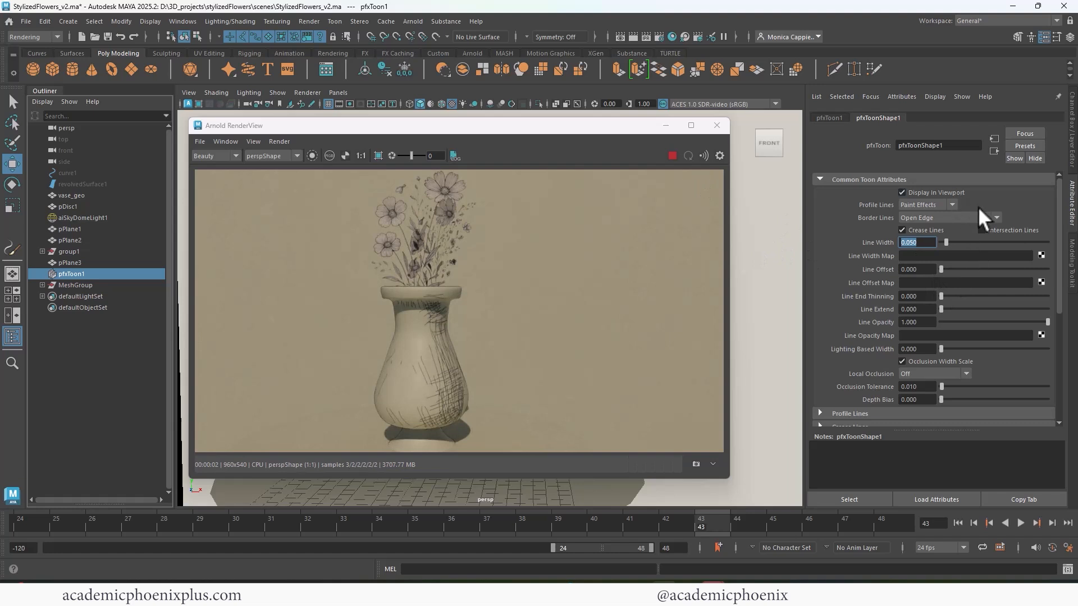
- Set the toon outline's Line Offset to about 1.489 and Line End Thinning to about 3.191, and check the render
{"action": "left_click_drag", "start_coordinate": [941, 269], "coordinate": [975, 295]}
{"action": "left_click_drag", "start_coordinate": [523, 128], "coordinate": [497, 118]}
{"action": "left_click_drag", "start_coordinate": [751, 241], "coordinate": [729, 236], "text": "alt"}
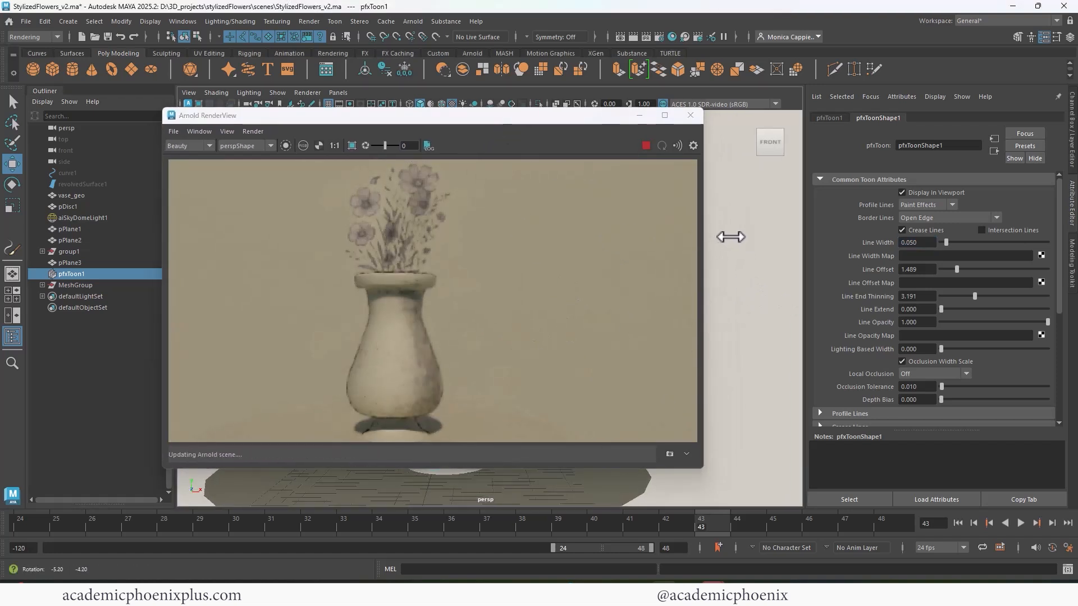
- Turn off Cast Shadows on the sky dome light and examine the scene in a fresh live Arnold render
{"action": "left_click", "coordinate": [729, 236]}
{"action": "left_click", "coordinate": [690, 115]}
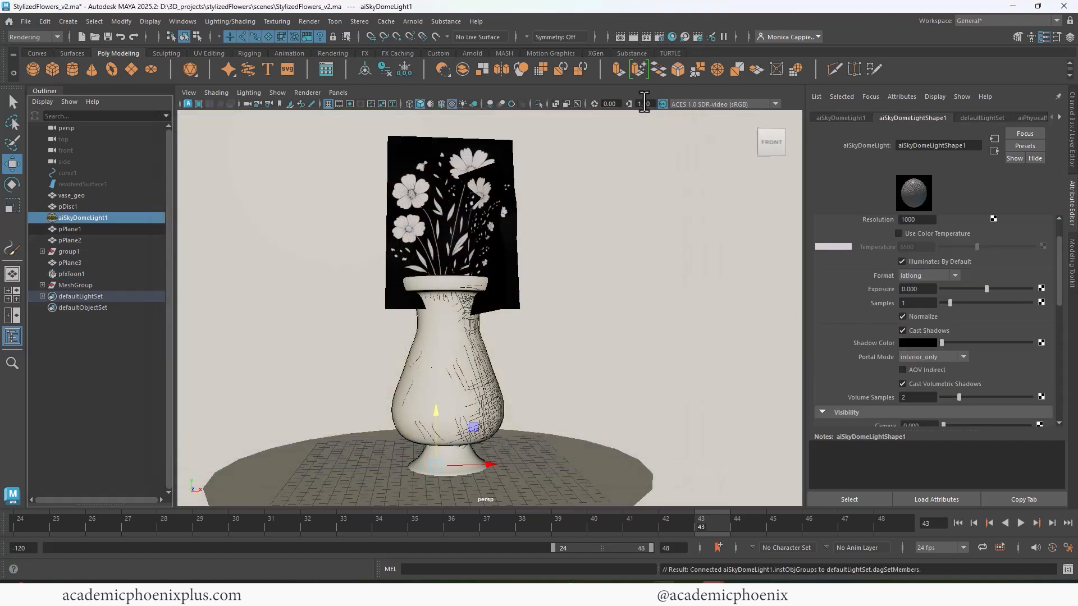
{"action": "left_click", "coordinate": [633, 37]}
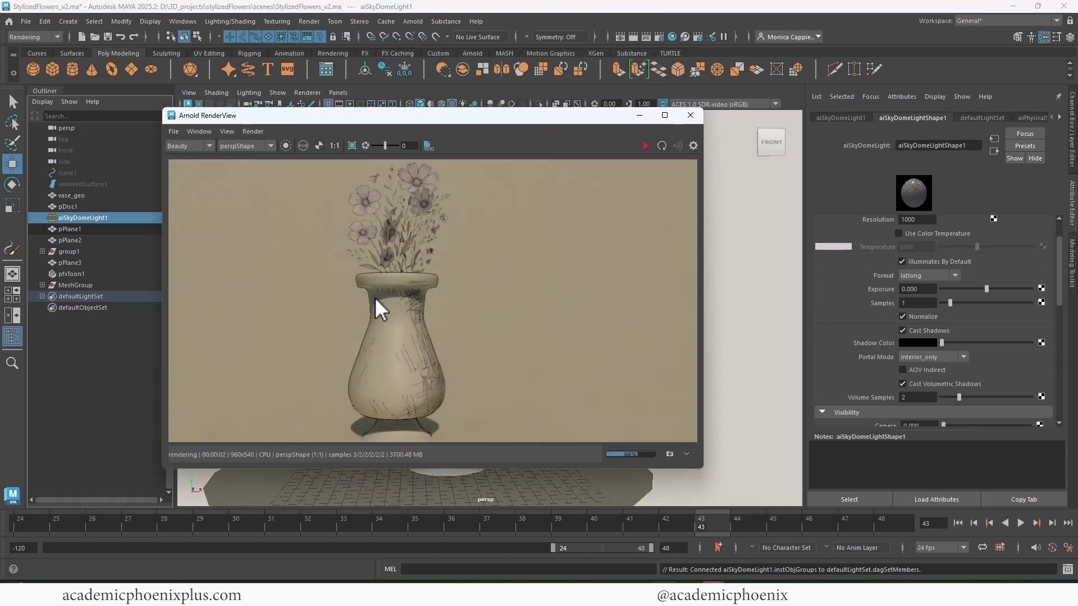
{"action": "left_click_drag", "start_coordinate": [1060, 285], "coordinate": [1057, 287]}
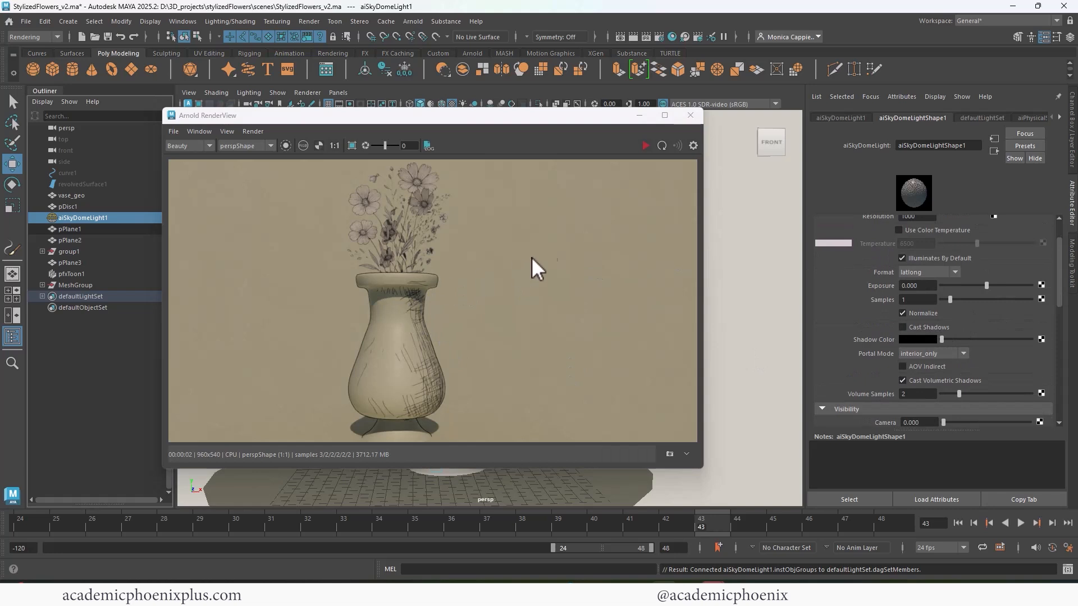
{"action": "left_click", "coordinate": [645, 145]}
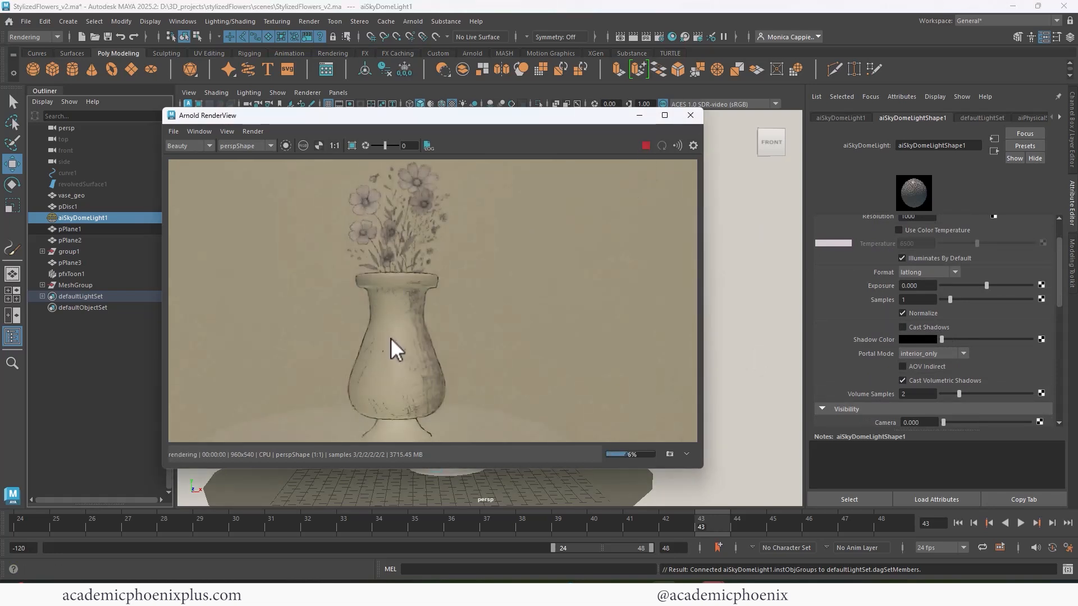
{"action": "mouse_move", "coordinate": [723, 298]}
{"action": "left_mouse_down", "text": "alt"}
{"action": "mouse_move", "coordinate": [742, 300]}
{"action": "mouse_move", "coordinate": [733, 286]}
{"action": "left_mouse_up", "text": "alt"}
{"action": "scroll", "coordinate": [923, 335], "scroll_direction": "down", "scroll_amount": 3}
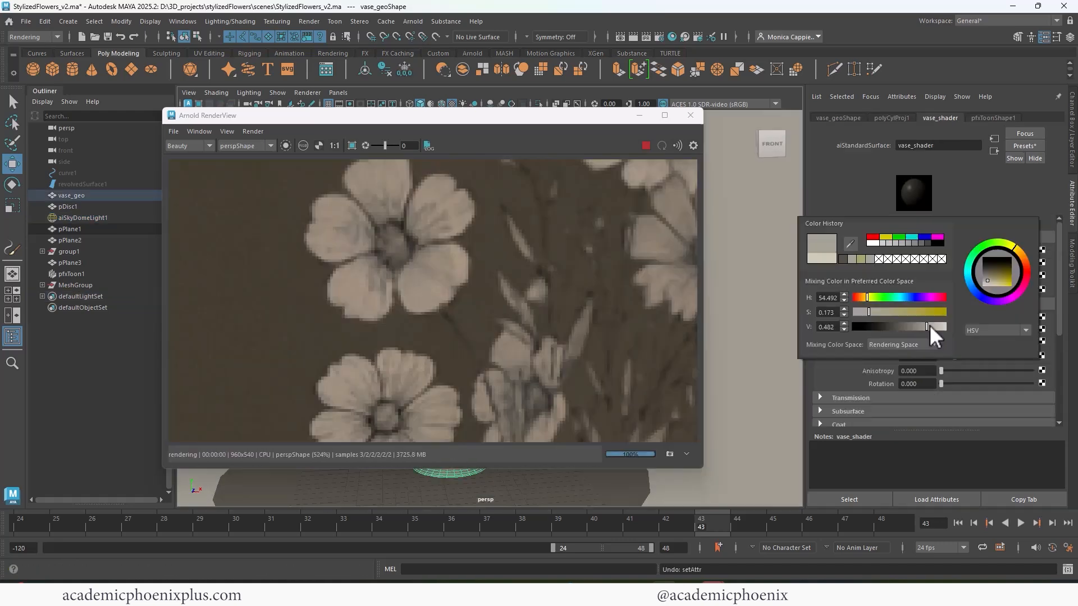
- Adjust the color of vase_shader to a pale yellowish tone with a value of about 0.876
{"action": "left_click_drag", "start_coordinate": [929, 325], "coordinate": [941, 326]}
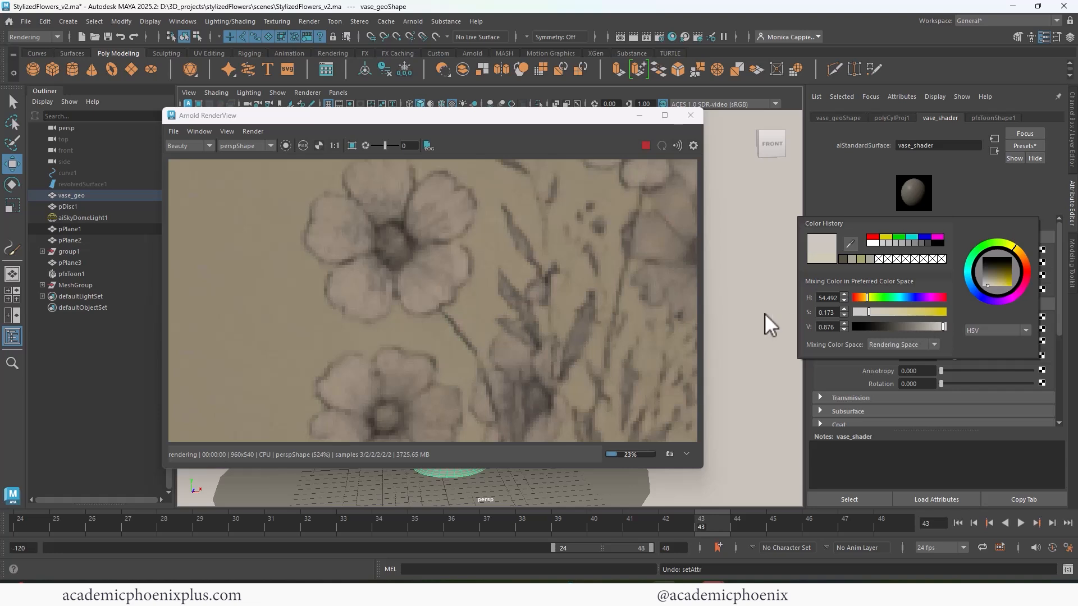